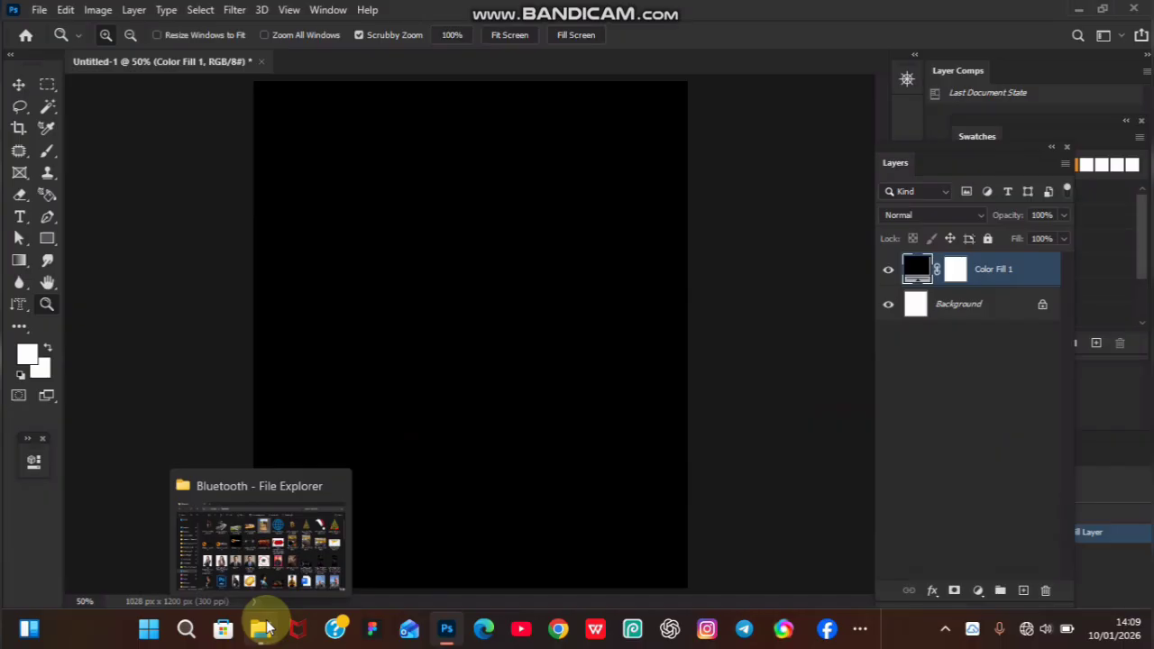
Place the winding road image InShot_20251230_203745572 from the Bluetooth folder into the black canvas document
{"action": "left_click", "coordinate": [279, 578]}
{"action": "left_click", "coordinate": [279, 578]}
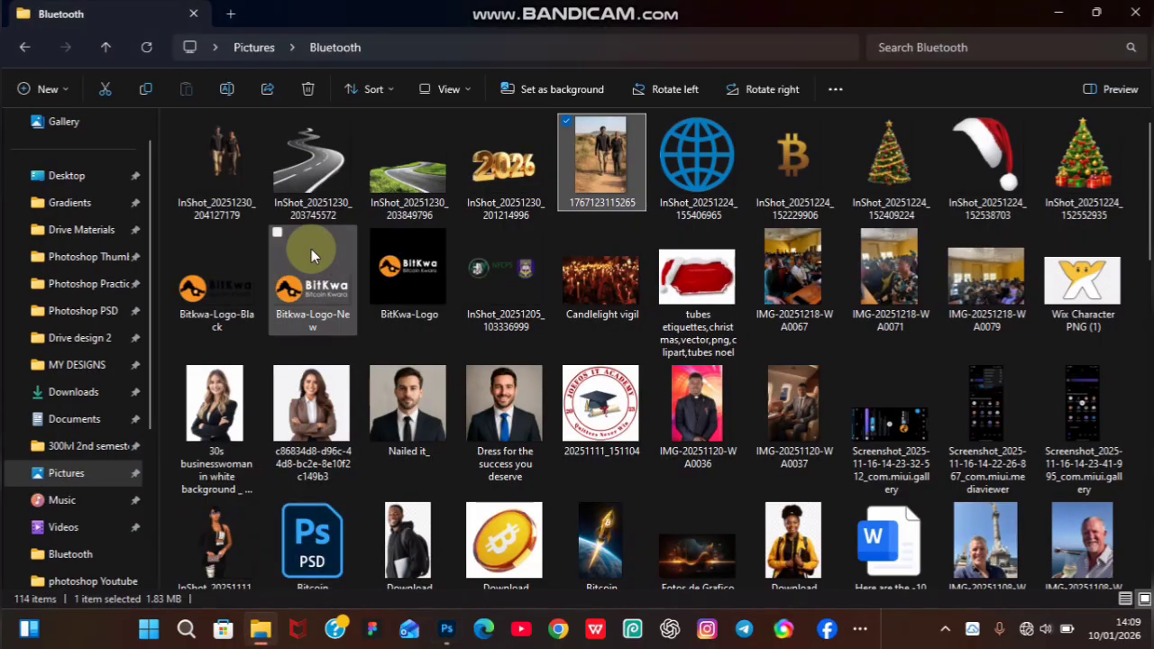
{"action": "left_click", "coordinate": [308, 147]}
{"action": "left_click_drag", "start_coordinate": [308, 149], "coordinate": [479, 459]}
{"action": "key", "text": "Return"}
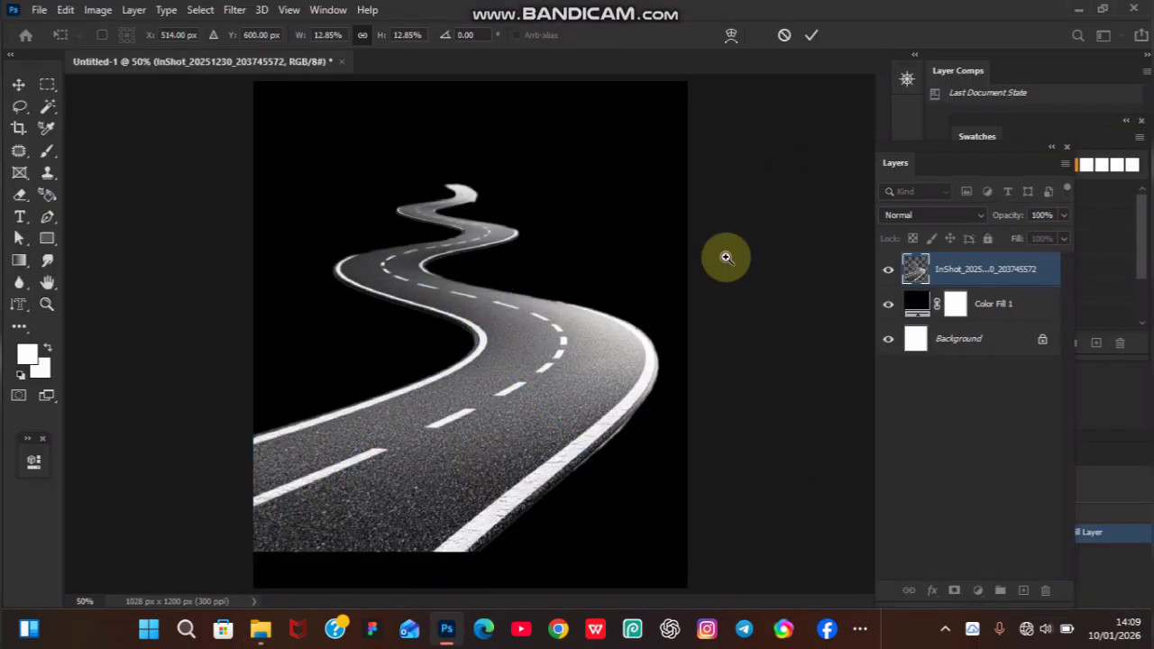
Enlarge the road image beyond the canvas width and align its lower edge with the bottom of the canvas
{"action": "key", "text": "z"}
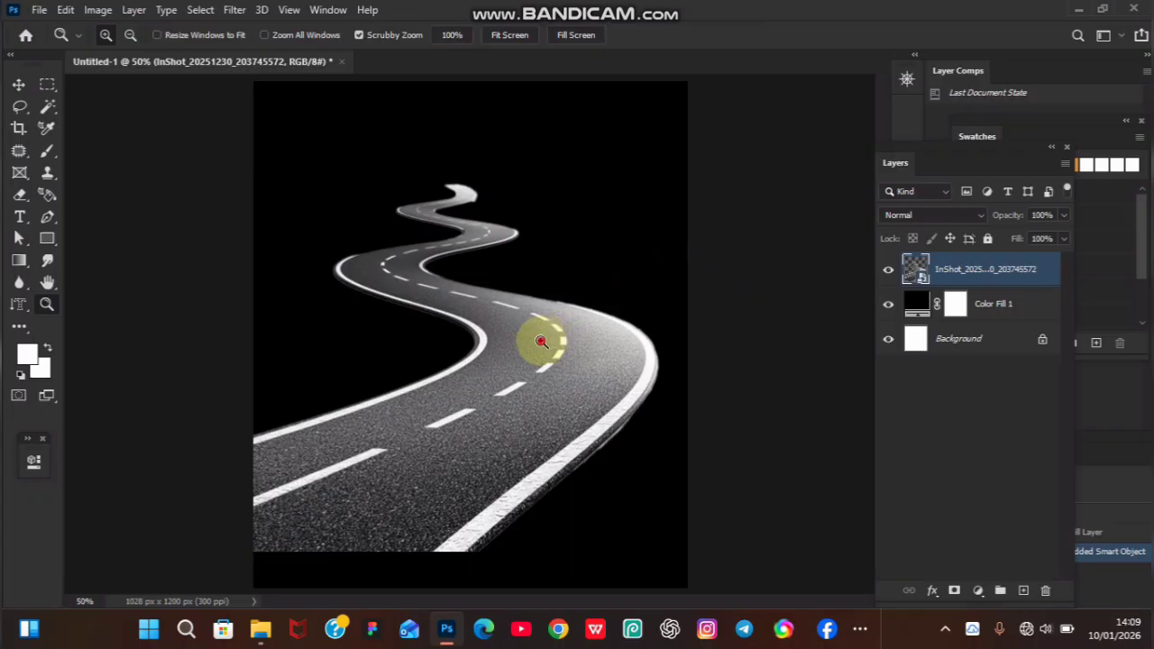
{"action": "left_click_drag", "start_coordinate": [542, 334], "coordinate": [538, 388]}
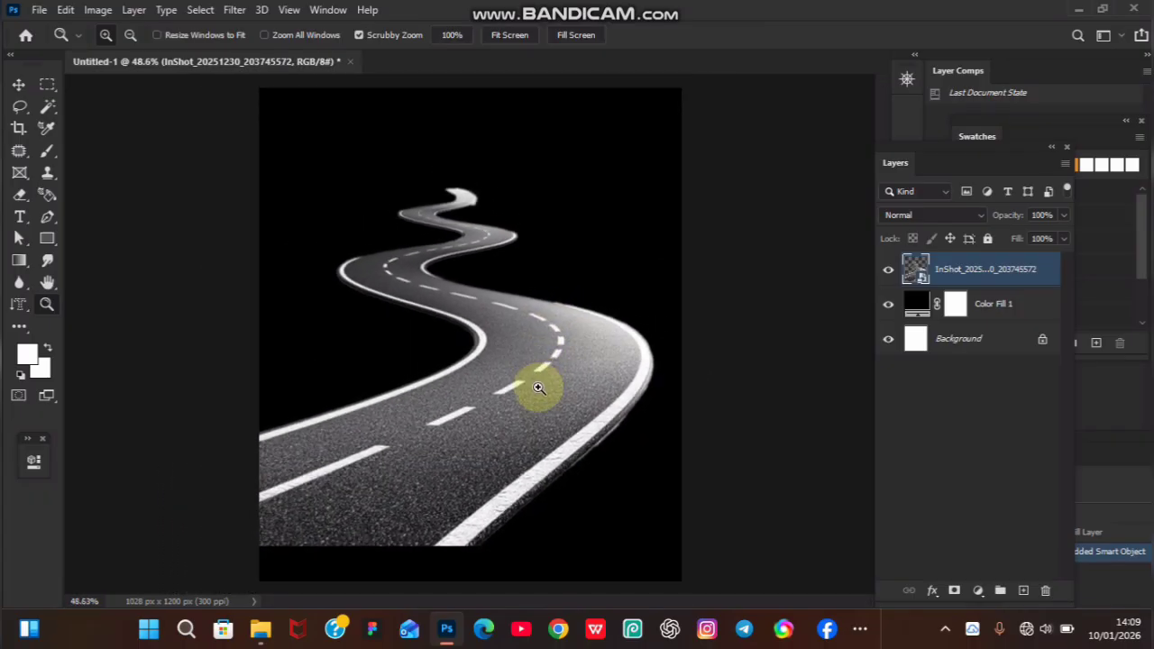
{"action": "key", "text": "v"}
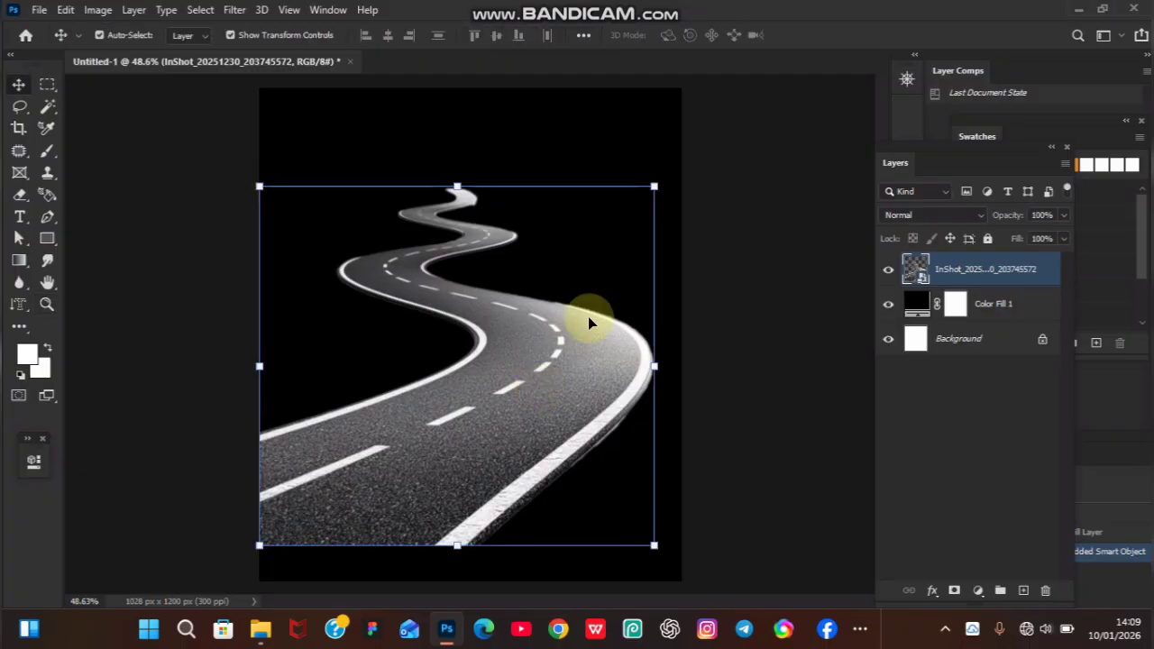
{"action": "left_click_drag", "start_coordinate": [559, 372], "coordinate": [453, 210]}
{"action": "left_click_drag", "start_coordinate": [548, 384], "coordinate": [635, 501]}
{"action": "left_click_drag", "start_coordinate": [442, 232], "coordinate": [553, 307]}
{"action": "key", "text": "Return"}
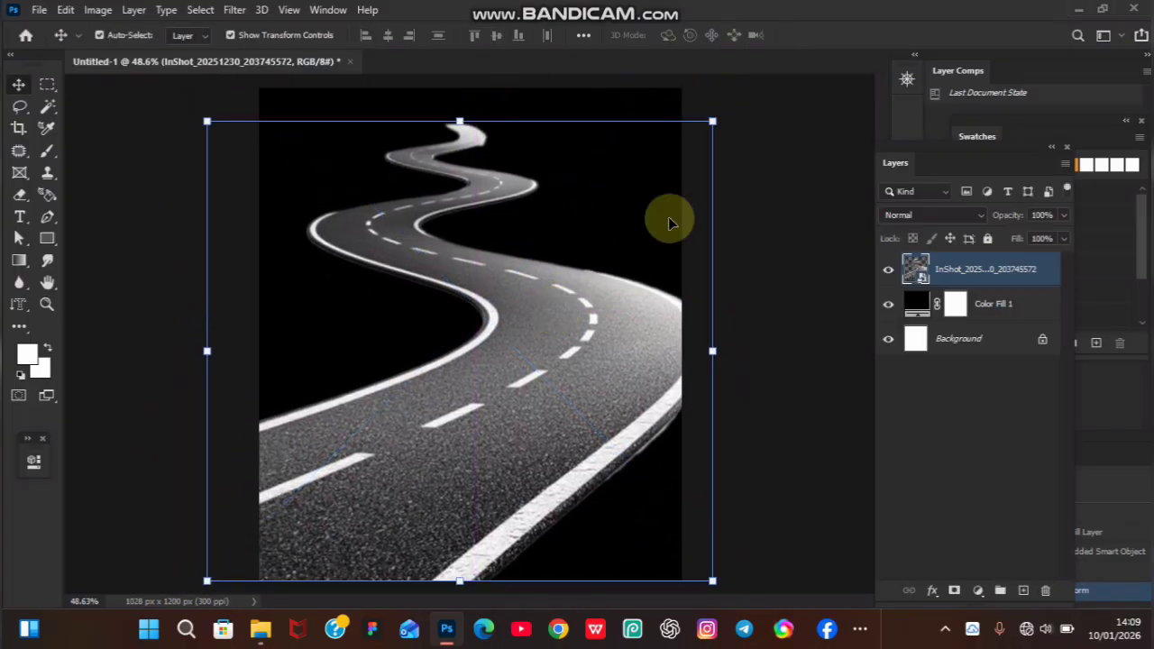
{"action": "left_click", "coordinate": [747, 219]}
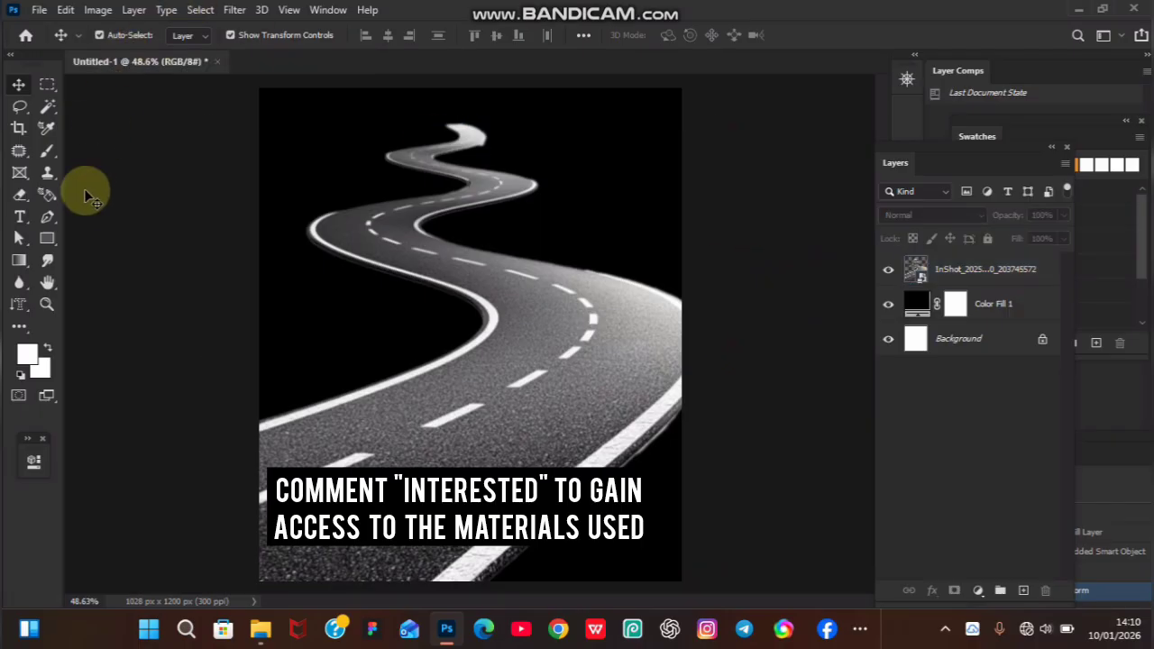
Draw a black rectangle of about 1052 × 1236 px covering the whole canvas and add a layer mask to it
{"action": "left_click", "coordinate": [48, 246]}
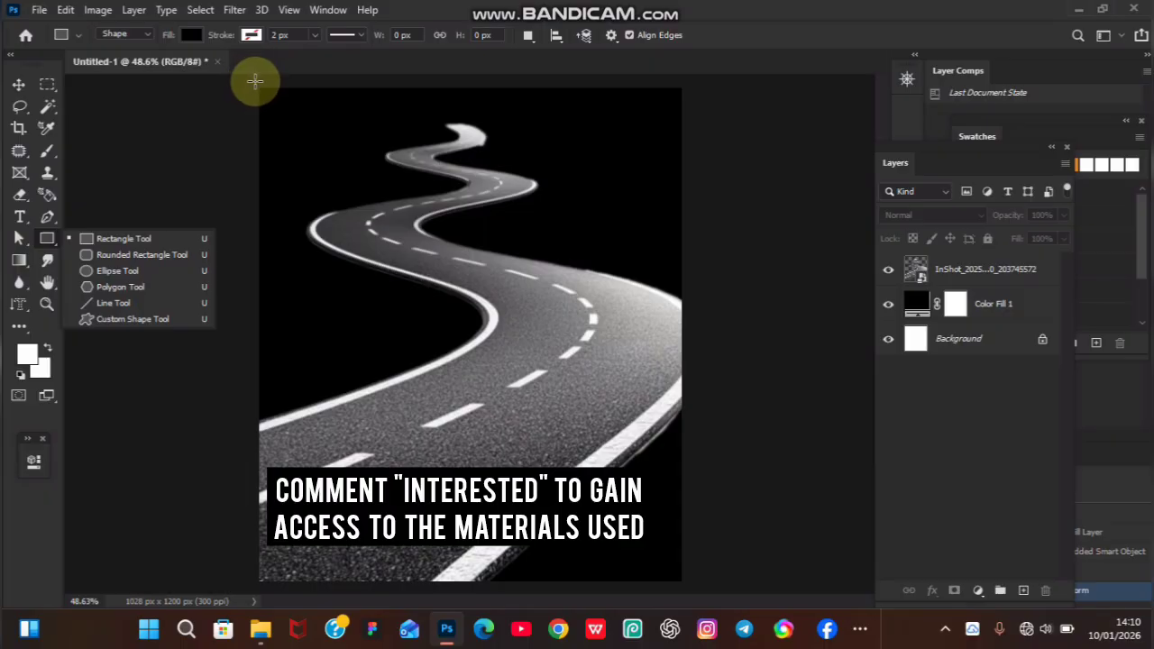
{"action": "left_click_drag", "start_coordinate": [256, 82], "coordinate": [687, 587]}
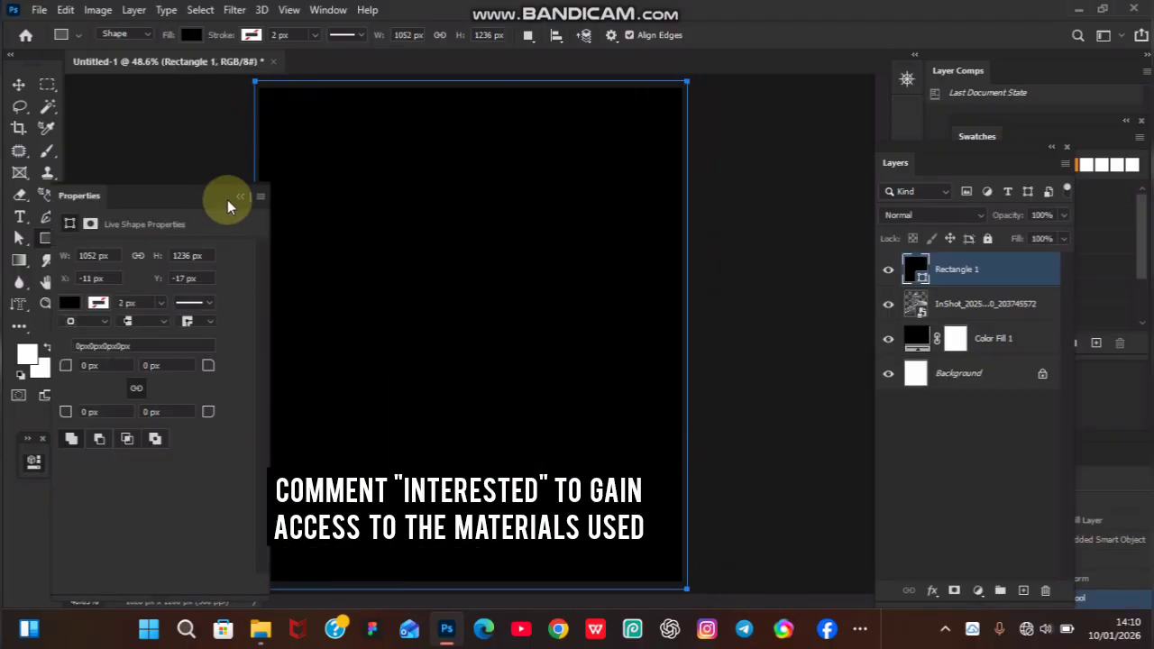
{"action": "left_click", "coordinate": [238, 196]}
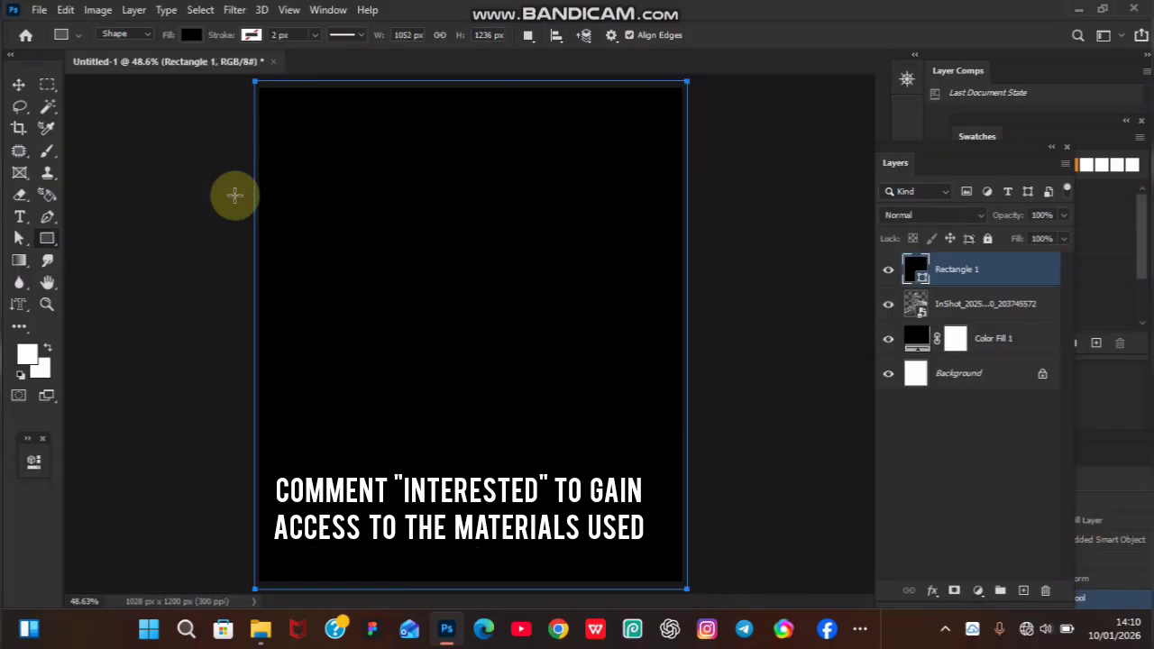
{"action": "left_click", "coordinate": [954, 590]}
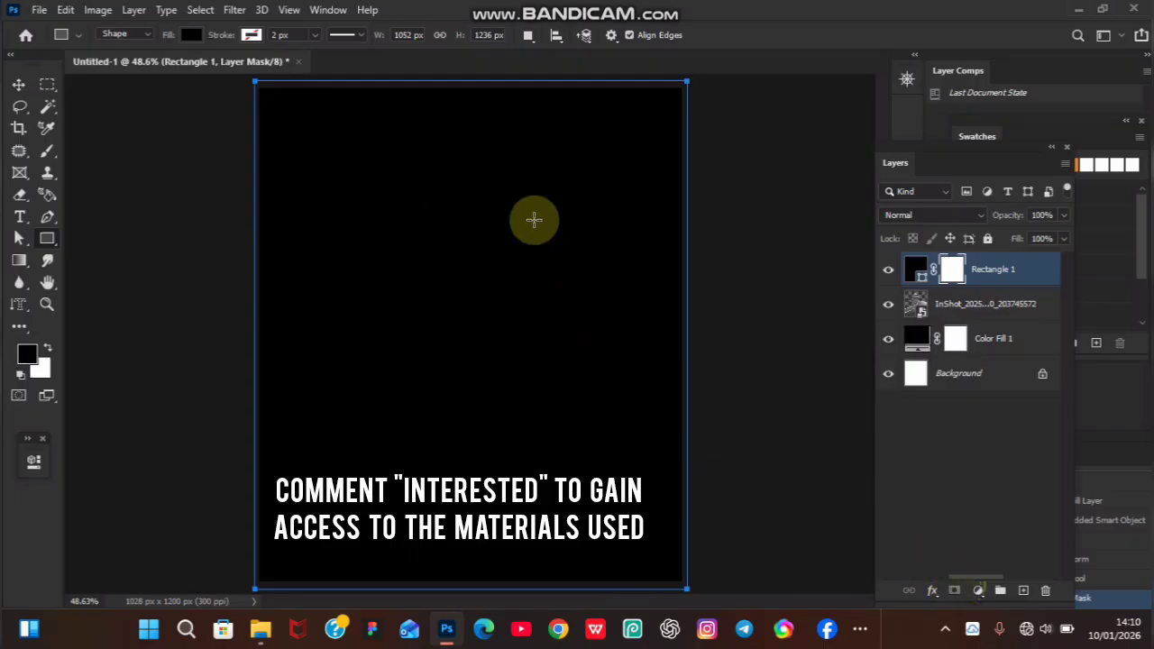
{"action": "left_click", "coordinate": [534, 220]}
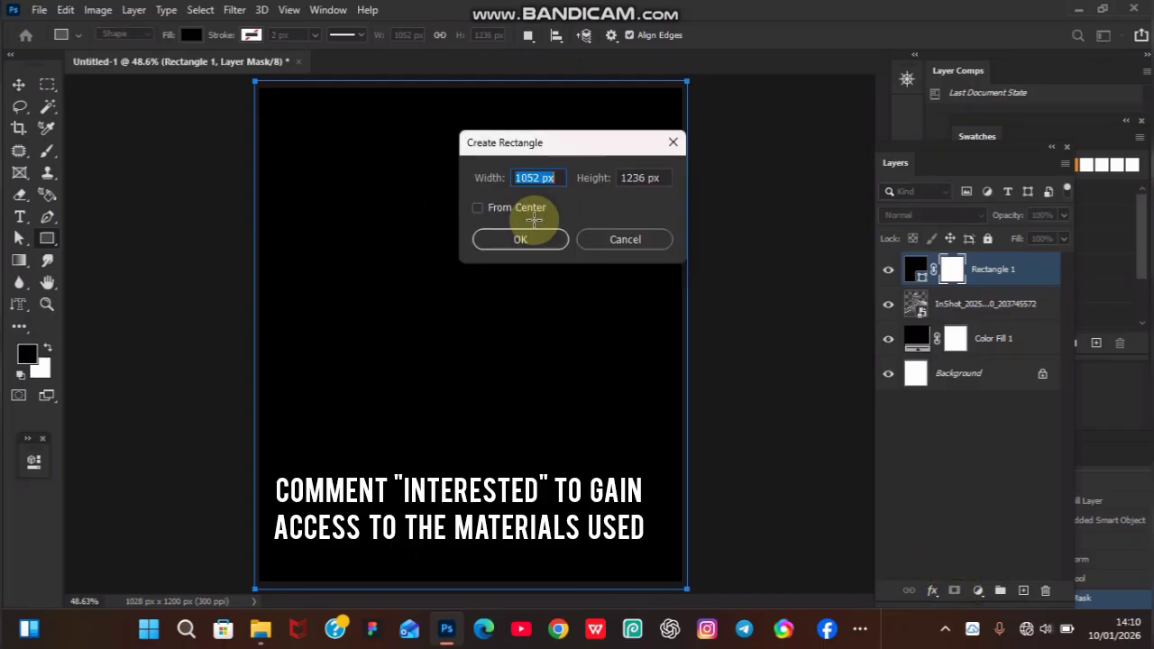
{"action": "left_click", "coordinate": [625, 241]}
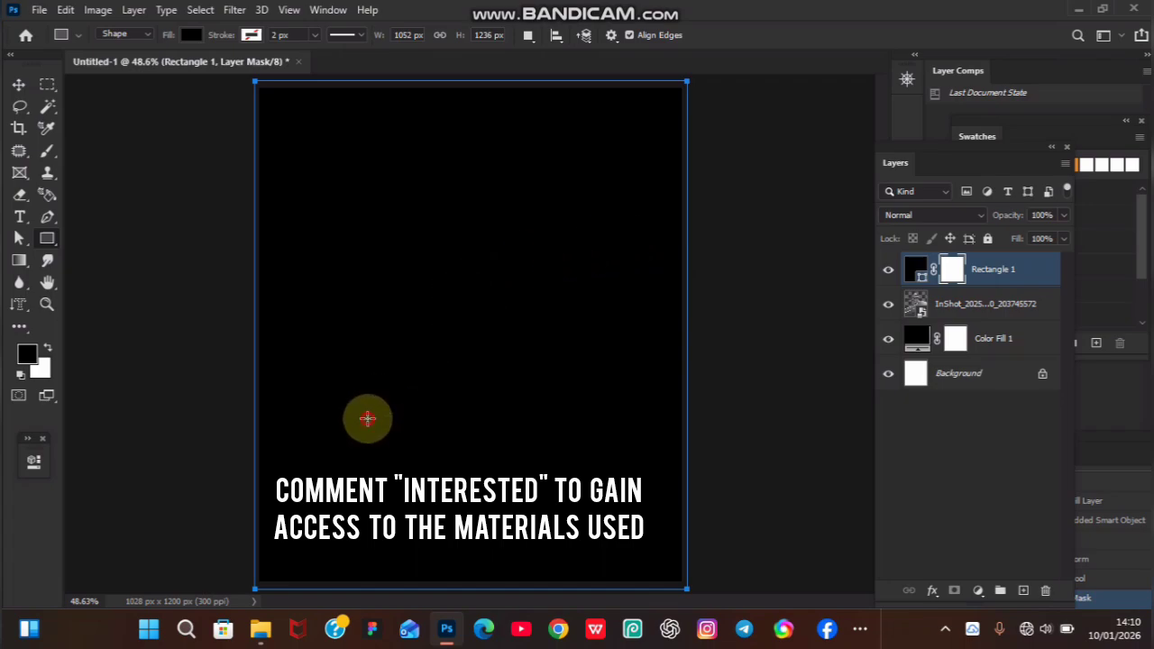
{"action": "mouse_move", "coordinate": [369, 417]}
{"action": "left_mouse_down"}
{"action": "mouse_move", "coordinate": [418, 410]}
{"action": "mouse_move", "coordinate": [339, 441]}
{"action": "mouse_move", "coordinate": [316, 361]}
{"action": "mouse_move", "coordinate": [389, 422]}
{"action": "left_mouse_up"}
{"action": "key", "text": "ctrl+z"}
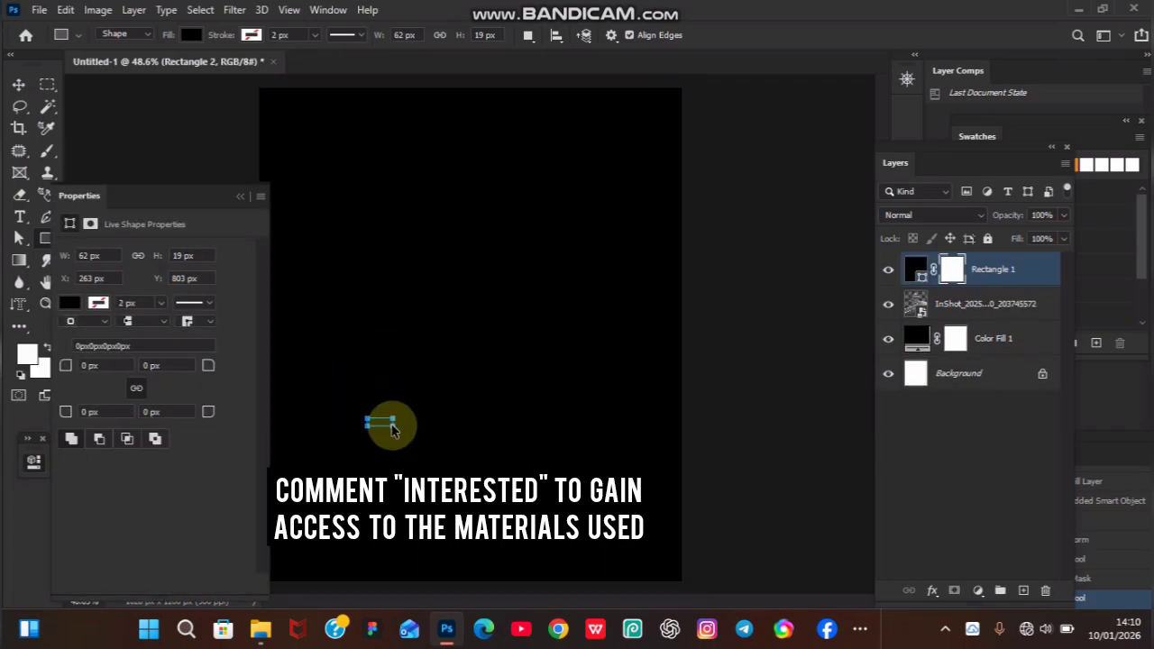
{"action": "left_click", "coordinate": [241, 196]}
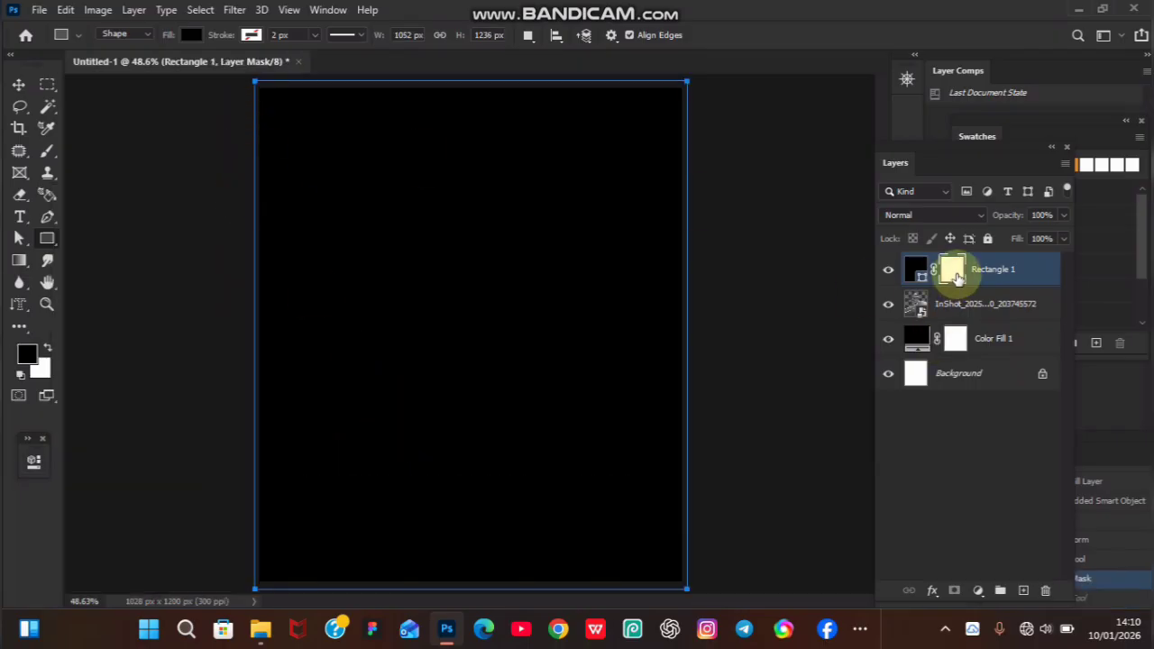
Paint black on the rectangle's mask with a soft 900 px brush to reveal the lower part of the road
{"action": "key", "text": "b"}
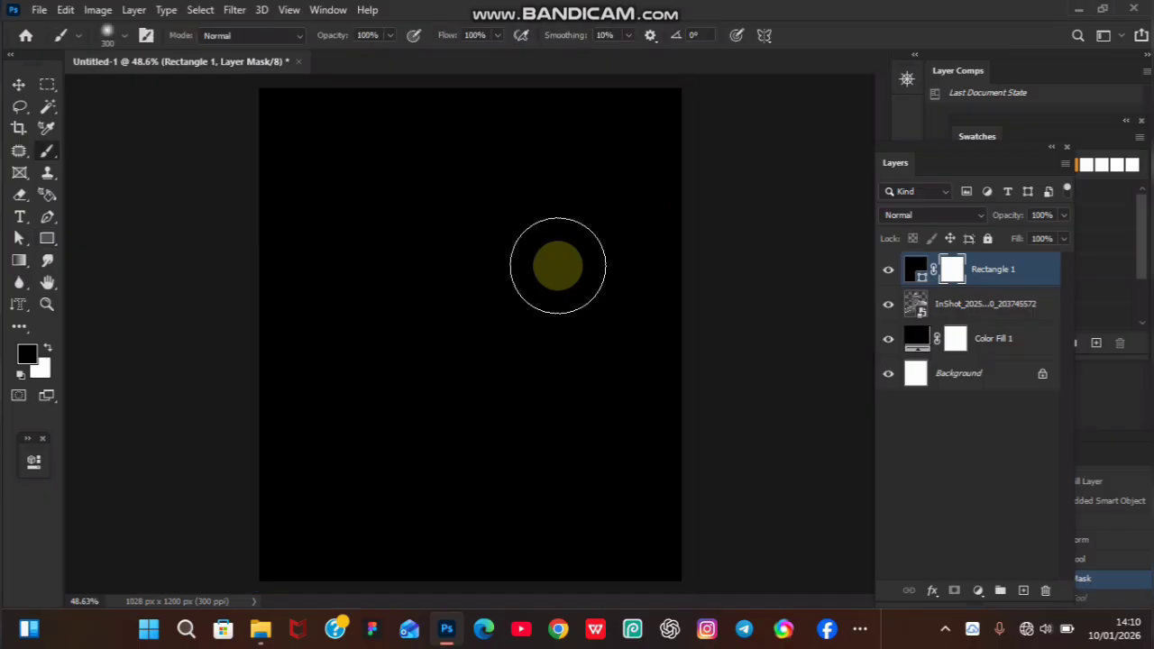
{"action": "key", "text": "bracketright"}
{"action": "key", "text": "bracketright"}
{"action": "key", "text": "bracketright"}
{"action": "key", "text": "bracketright"}
{"action": "key", "text": "bracketright"}
{"action": "key", "text": "bracketright"}
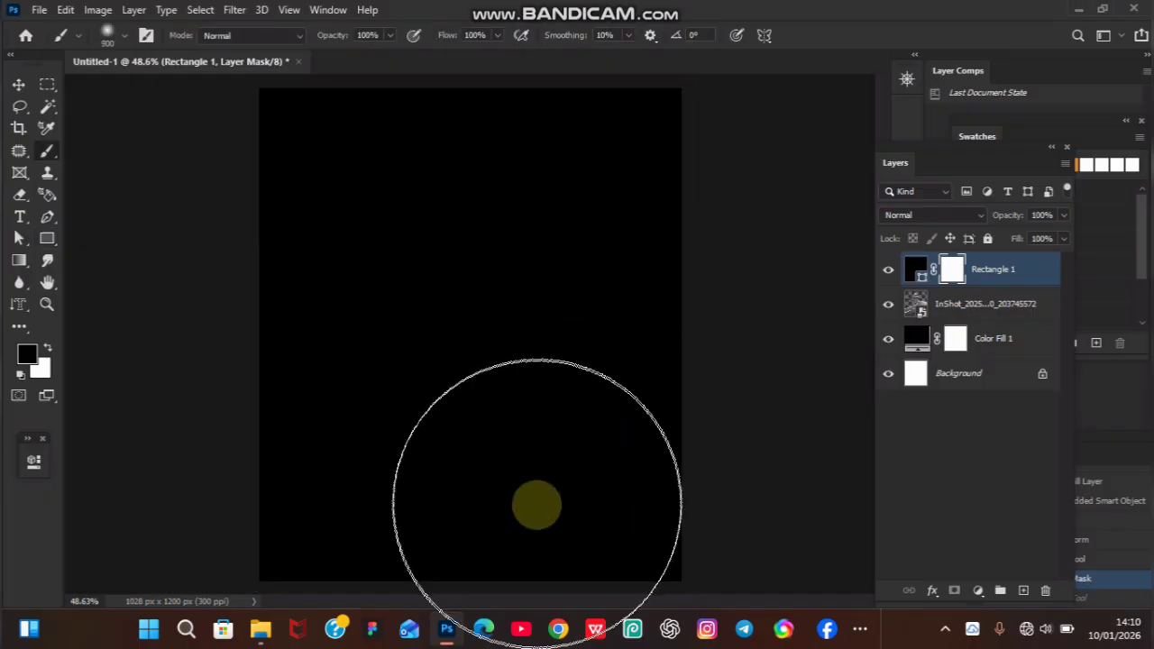
{"action": "left_click", "coordinate": [541, 523]}
{"action": "left_click", "coordinate": [316, 563]}
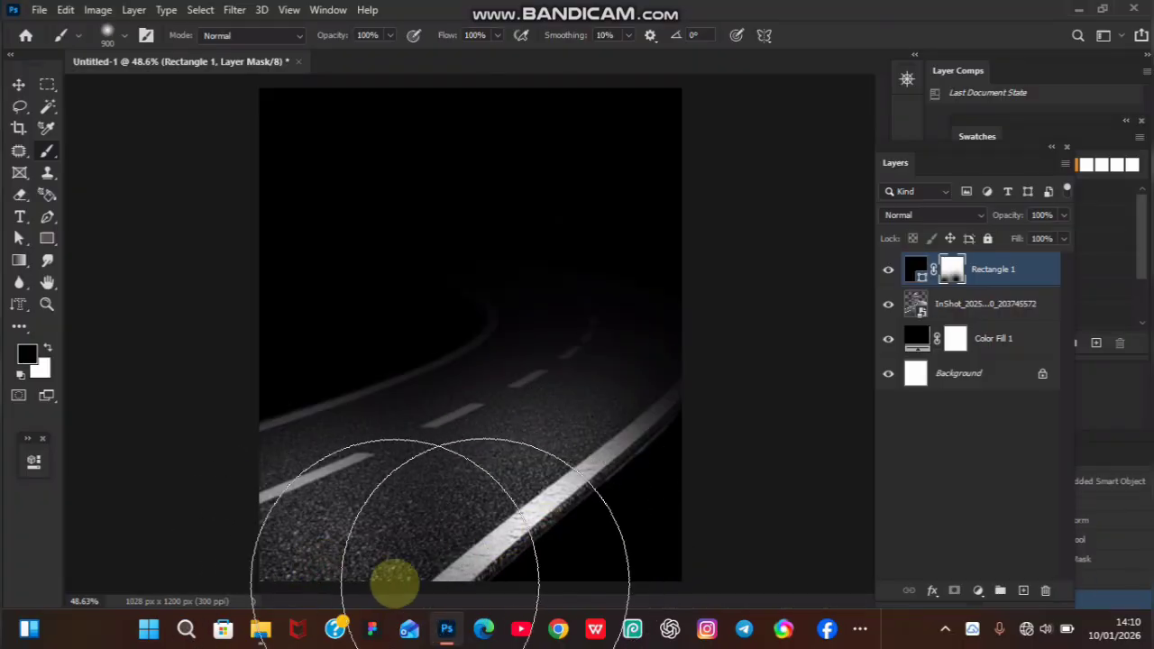
{"action": "left_click", "coordinate": [323, 577]}
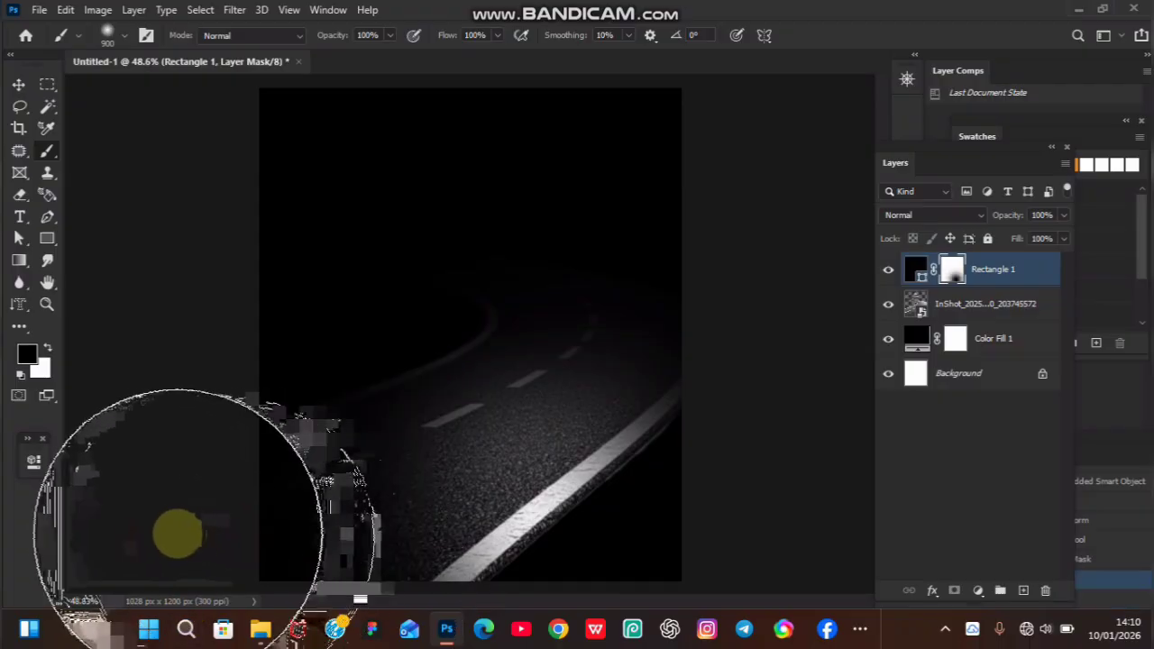
{"action": "left_click", "coordinate": [171, 531]}
{"action": "mouse_move", "coordinate": [171, 531]}
{"action": "left_mouse_down"}
{"action": "mouse_move", "coordinate": [440, 451]}
{"action": "mouse_move", "coordinate": [444, 403]}
{"action": "mouse_move", "coordinate": [404, 340]}
{"action": "mouse_move", "coordinate": [454, 210]}
{"action": "left_mouse_up"}
{"action": "key", "text": "ctrl+z"}
Reduce the brush to 400 px and paint black on the mask to brighten the road around the centre lane markings
{"action": "key", "text": "bracketleft"}
{"action": "key", "text": "bracketleft"}
{"action": "key", "text": "bracketleft"}
{"action": "key", "text": "bracketleft"}
{"action": "key", "text": "bracketleft"}
{"action": "left_click", "coordinate": [409, 461]}
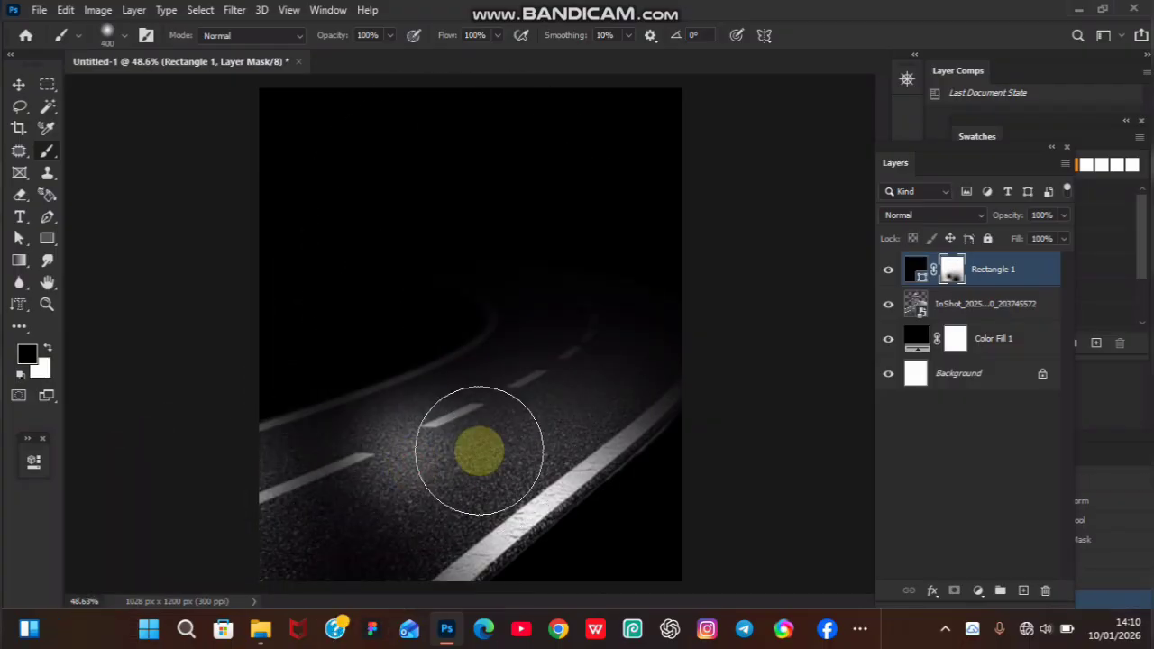
{"action": "left_click", "coordinate": [470, 439]}
Paint black on the mask with a 600 px brush to reveal the road up to its first bend, then deselect the layer
{"action": "key", "text": "bracketright"}
{"action": "key", "text": "bracketright"}
{"action": "key", "text": "bracketright"}
{"action": "key", "text": "bracketright"}
{"action": "key", "text": "bracketleft"}
{"action": "key", "text": "bracketleft"}
{"action": "left_click", "coordinate": [468, 439]}
{"action": "left_click", "coordinate": [389, 451]}
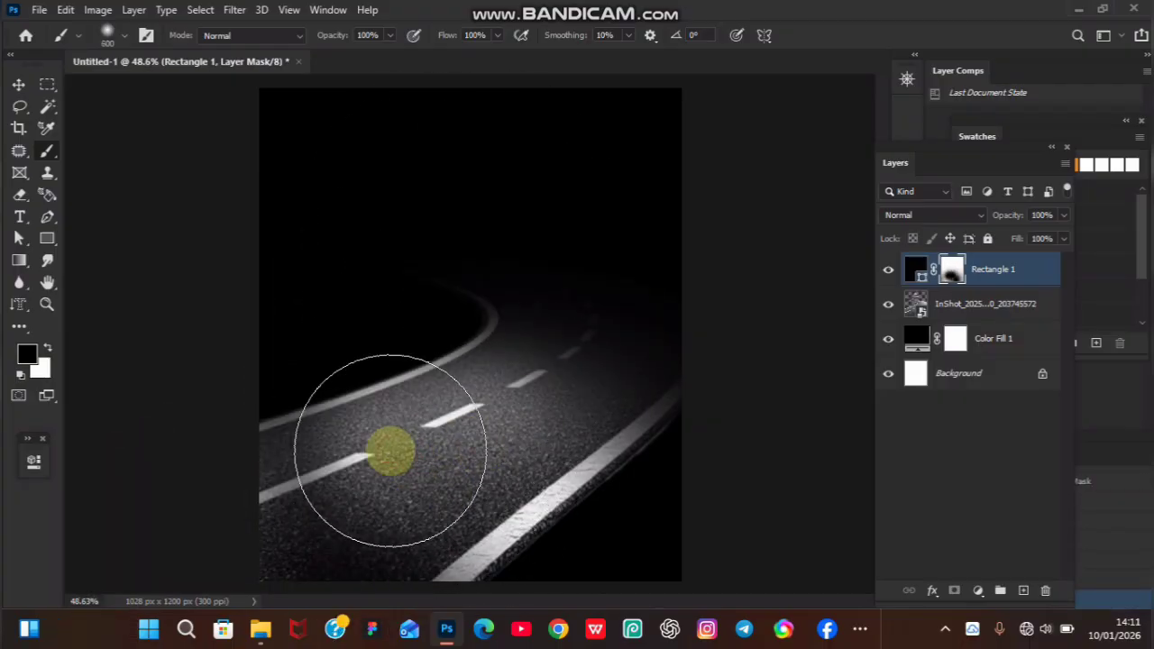
{"action": "left_click", "coordinate": [565, 293]}
{"action": "key", "text": "ctrl+z"}
{"action": "left_click", "coordinate": [543, 353]}
{"action": "key", "text": "v"}
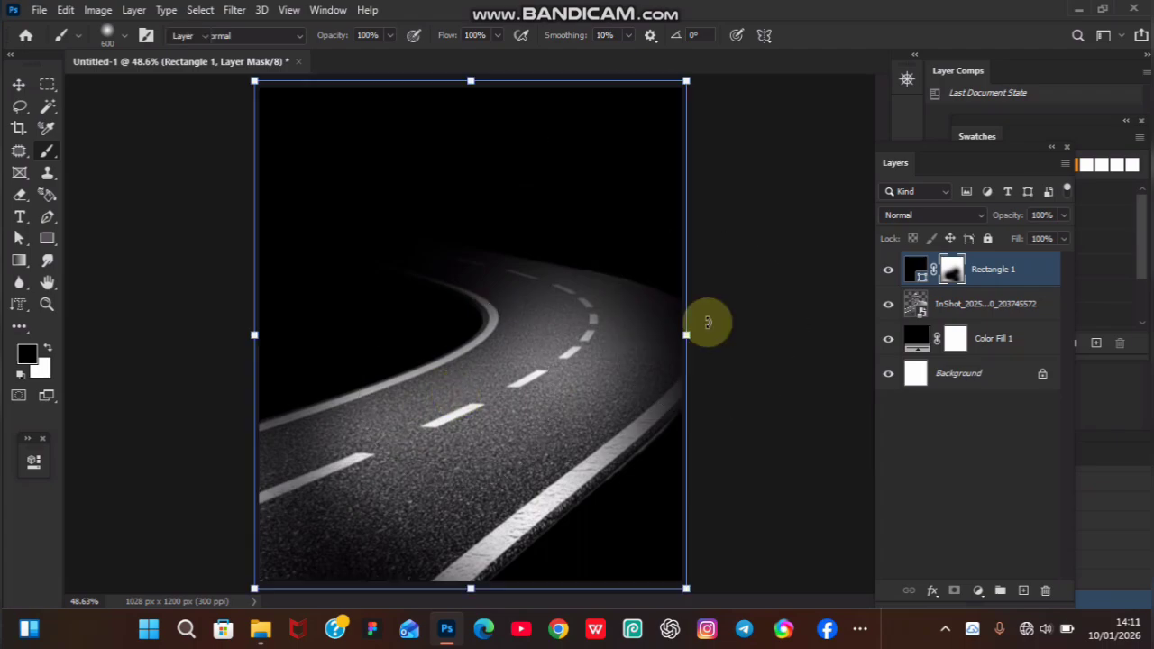
{"action": "left_click", "coordinate": [768, 319]}
Place the gold 2026 image InShot_20251230_201214996 above the other layers and move it down onto the road
{"action": "mouse_move", "coordinate": [271, 633]}
{"action": "left_click", "coordinate": [277, 547]}
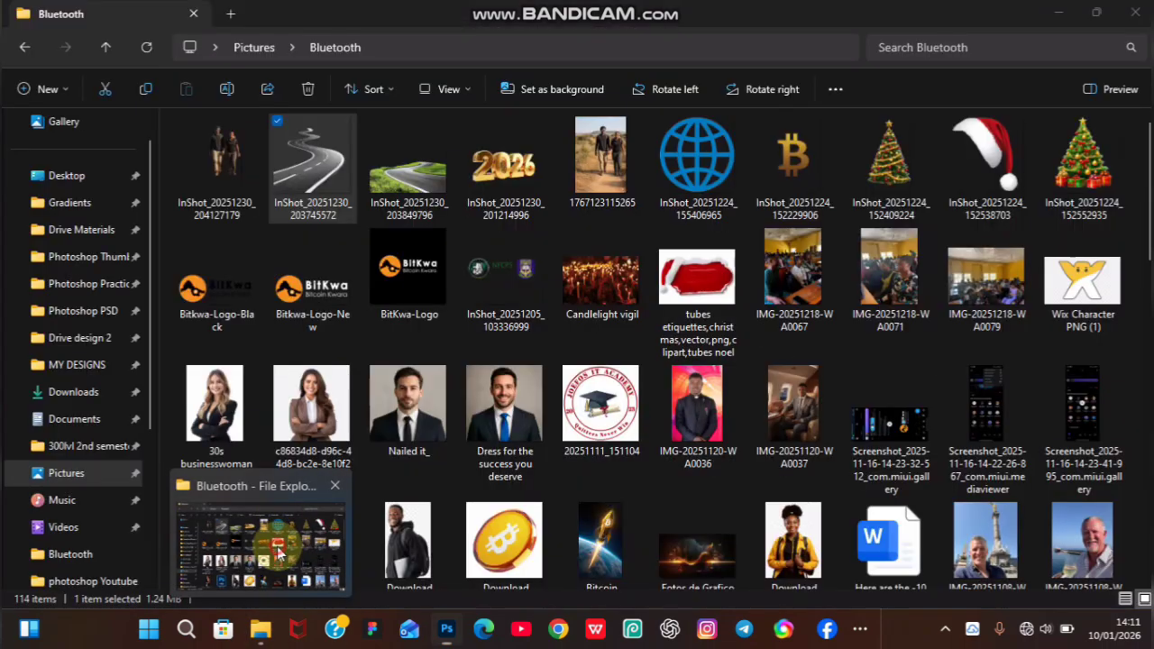
{"action": "left_click", "coordinate": [500, 172]}
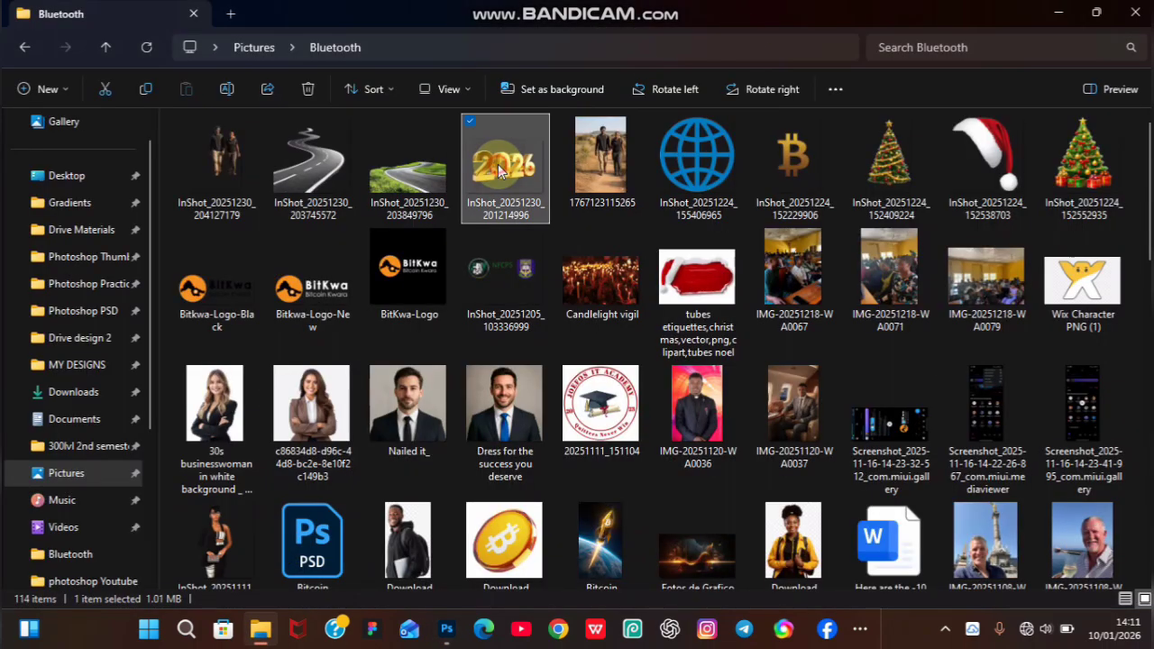
{"action": "left_click_drag", "start_coordinate": [501, 159], "coordinate": [426, 428]}
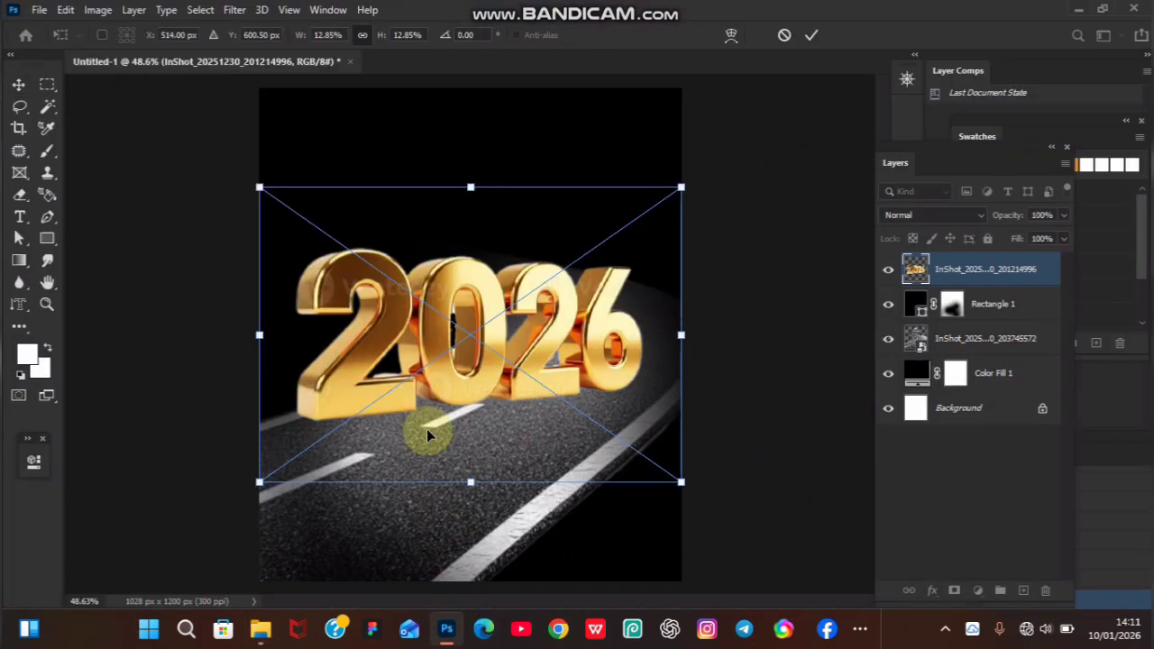
{"action": "key", "text": "Return"}
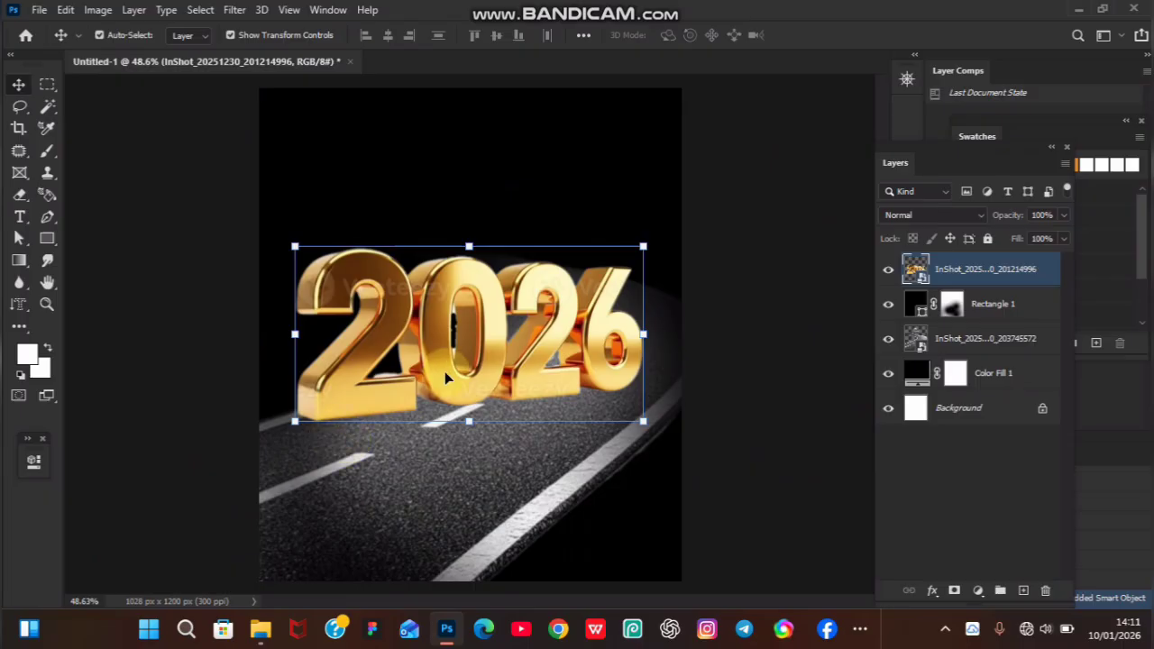
{"action": "left_click_drag", "start_coordinate": [445, 379], "coordinate": [452, 431]}
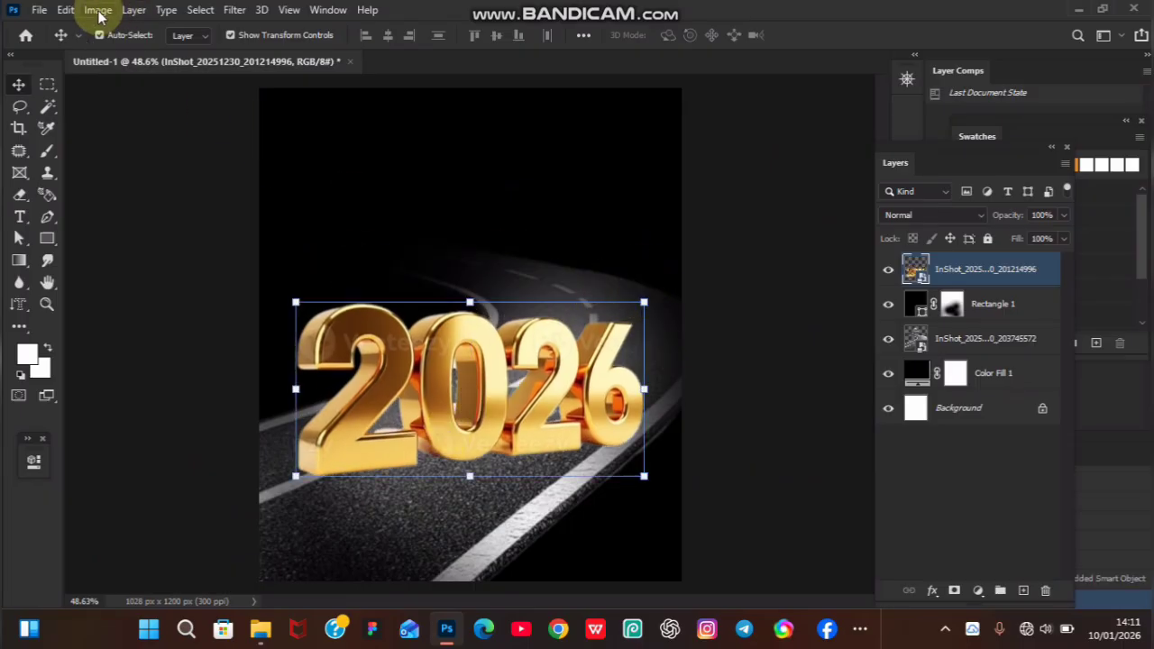
Start Perspective Warp on the gold 2026 layer and lay out a plane fitted around the numerals
{"action": "left_click", "coordinate": [66, 10]}
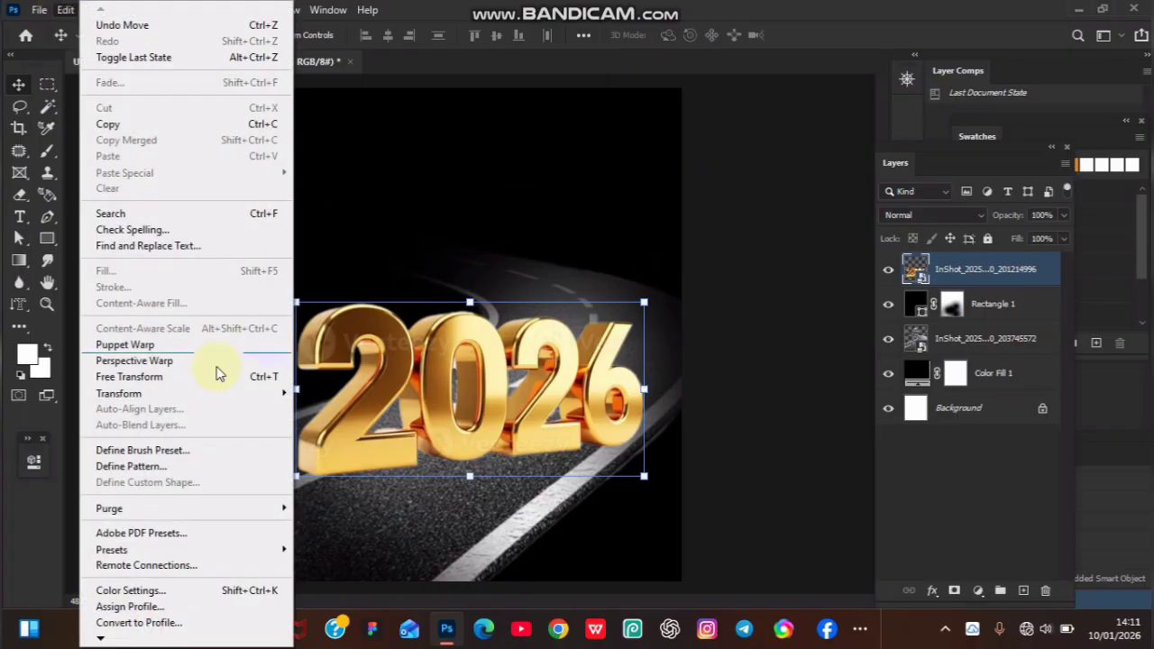
{"action": "mouse_move", "coordinate": [268, 399]}
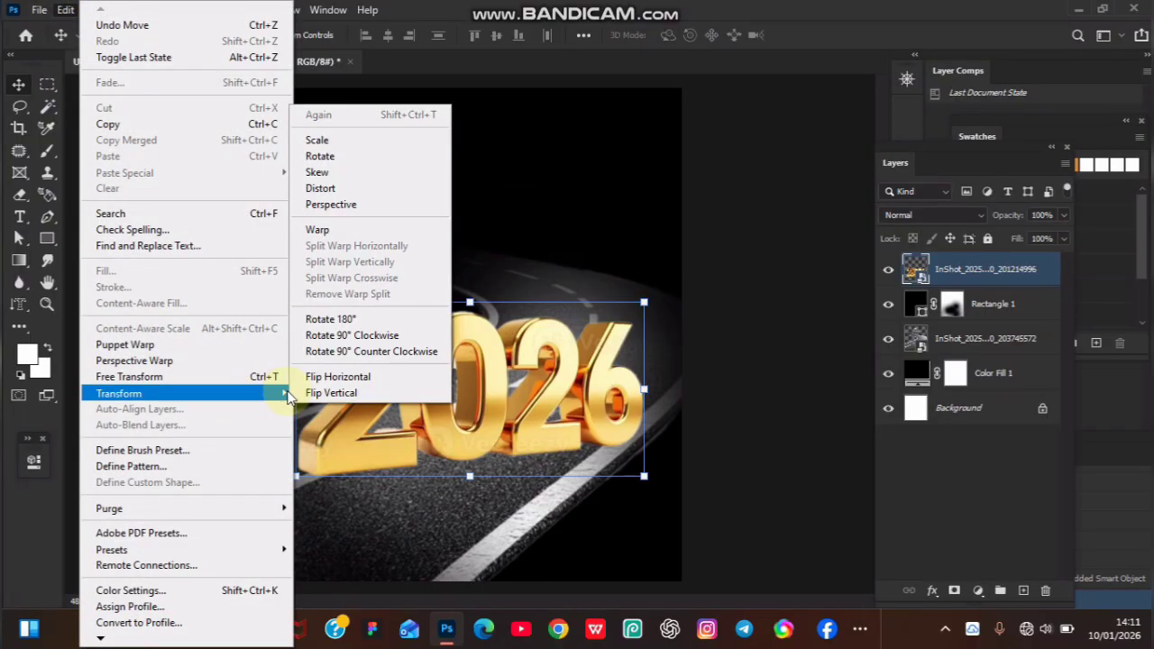
{"action": "left_click", "coordinate": [192, 363]}
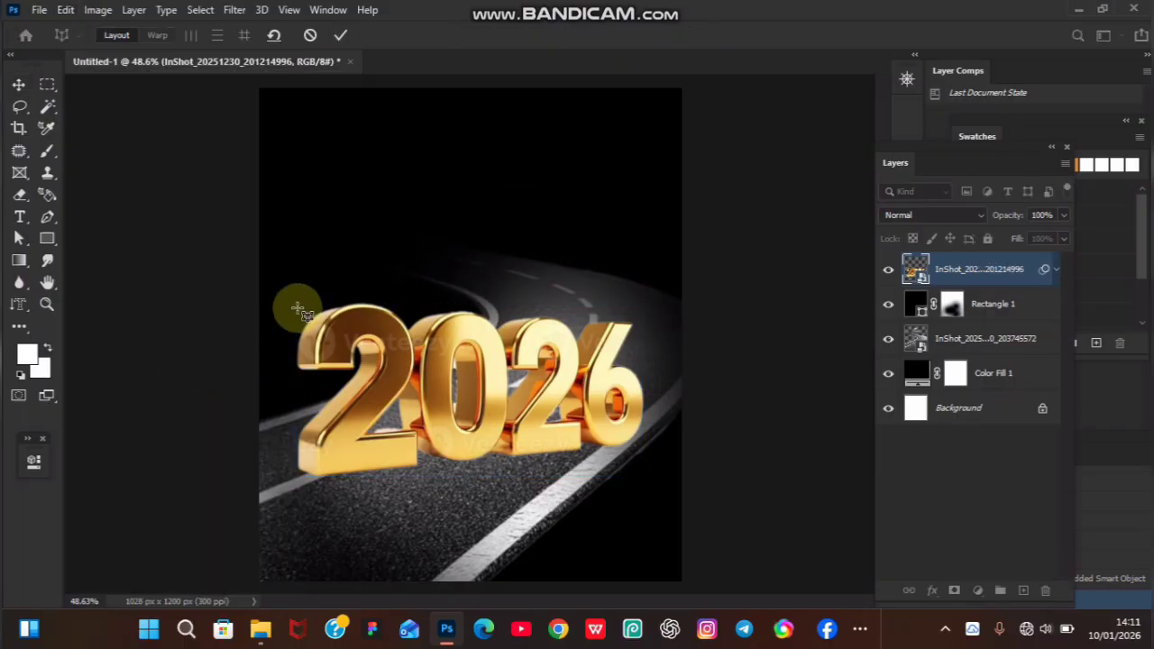
{"action": "left_click_drag", "start_coordinate": [287, 307], "coordinate": [609, 482]}
{"action": "key", "text": "w"}
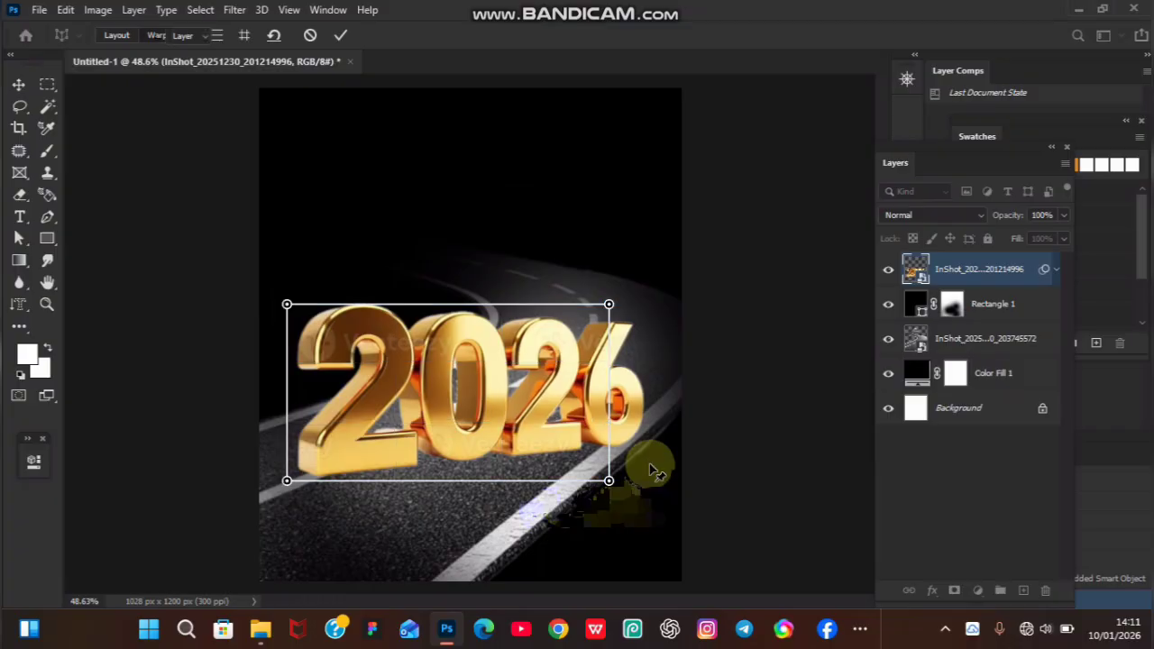
{"action": "key", "text": "Return"}
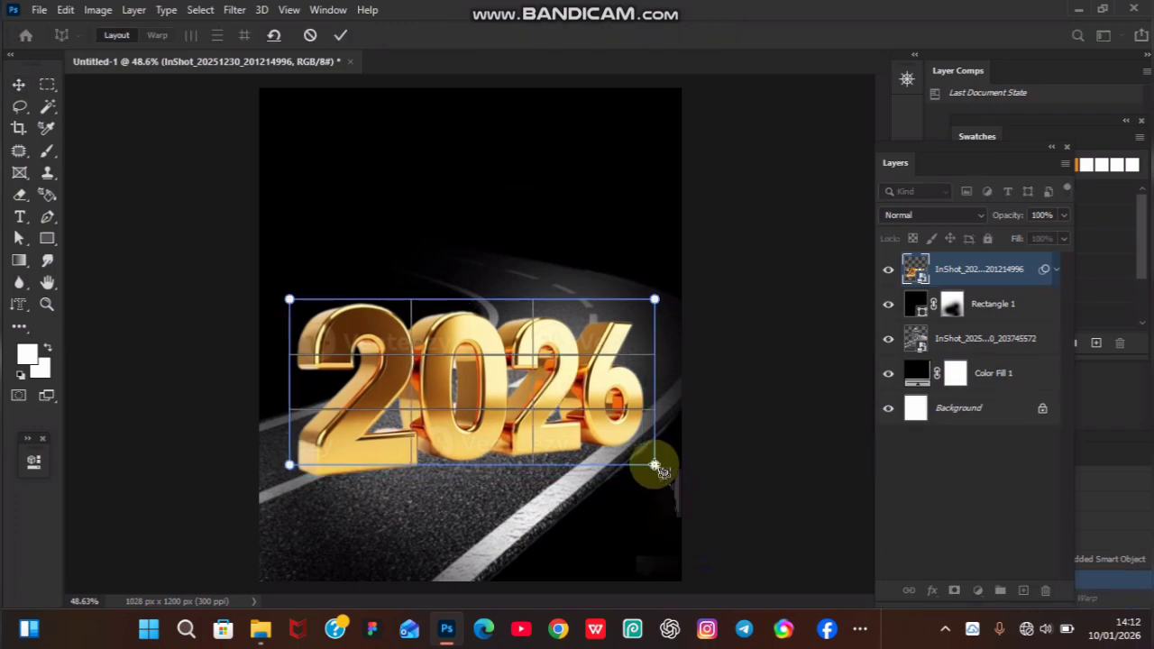
{"action": "left_click_drag", "start_coordinate": [655, 466], "coordinate": [649, 463]}
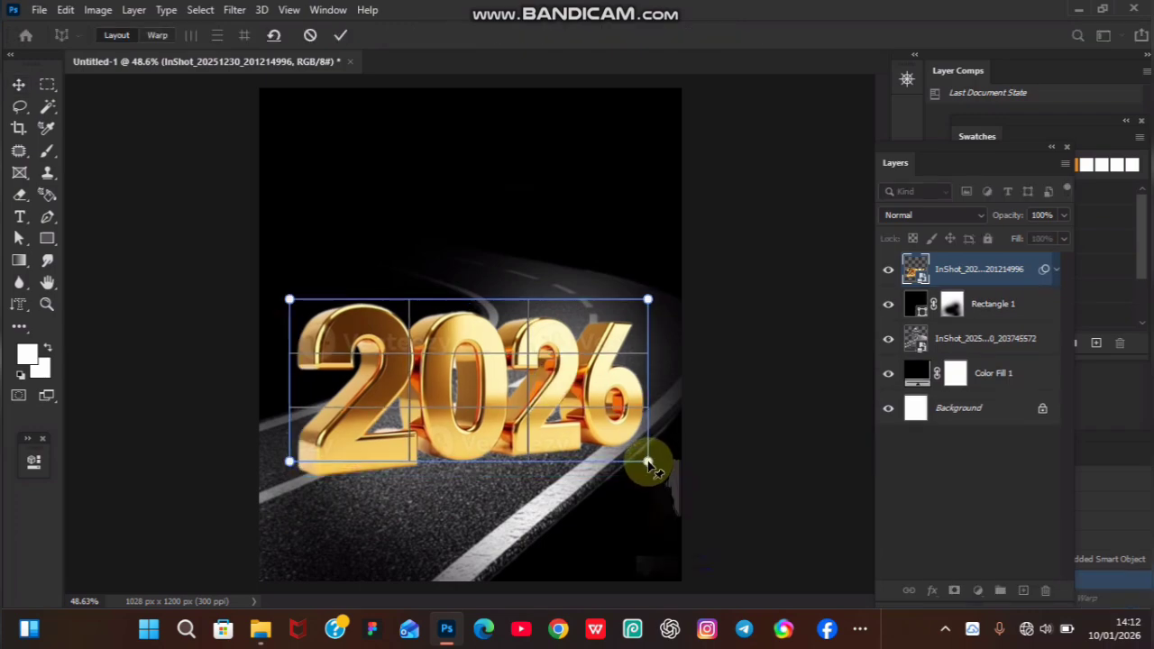
Warp the gold 2026 plane so its far end narrows inward and rises while its near lower corner extends down the road
{"action": "key", "text": "w"}
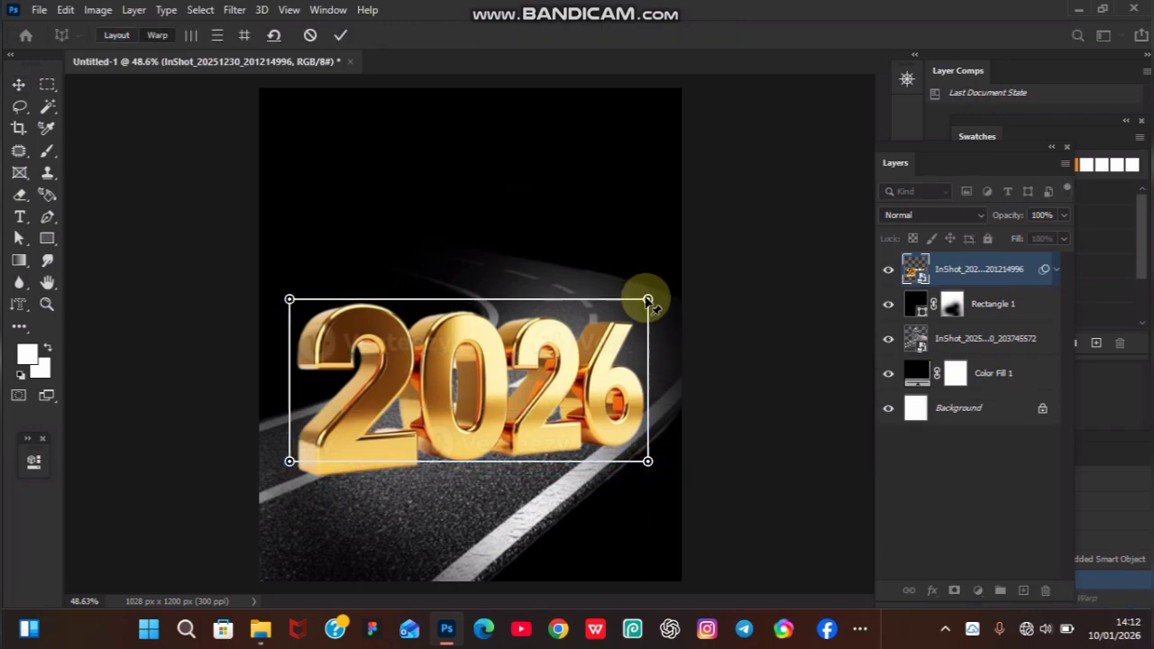
{"action": "left_click_drag", "start_coordinate": [648, 299], "coordinate": [588, 273]}
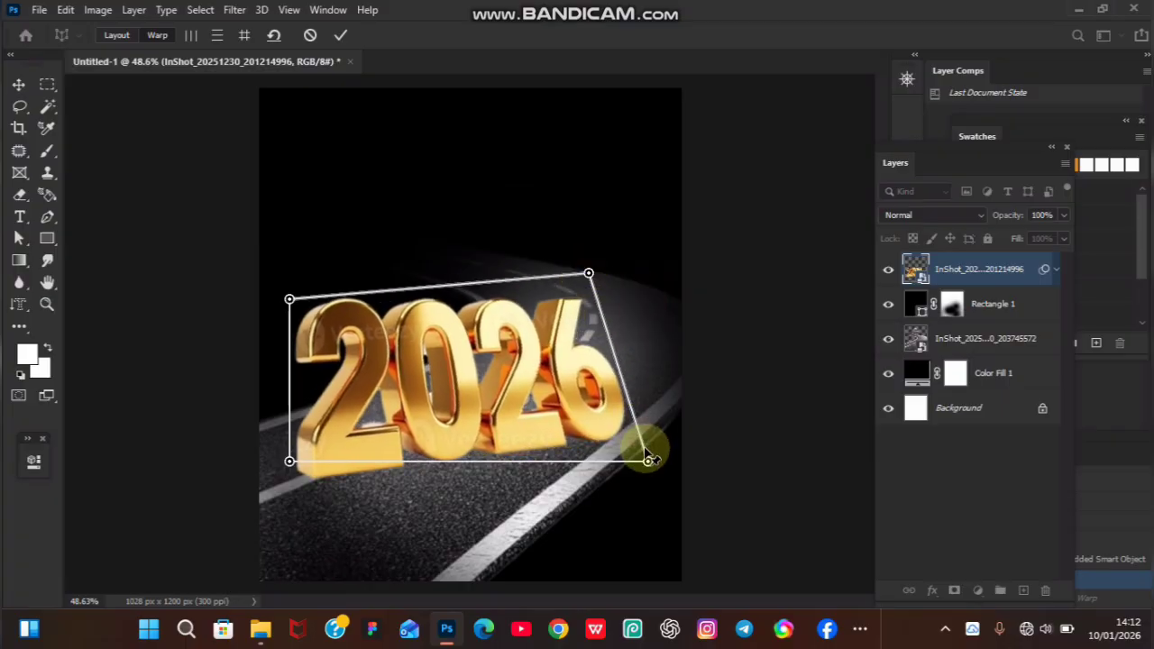
{"action": "left_click_drag", "start_coordinate": [647, 462], "coordinate": [571, 422]}
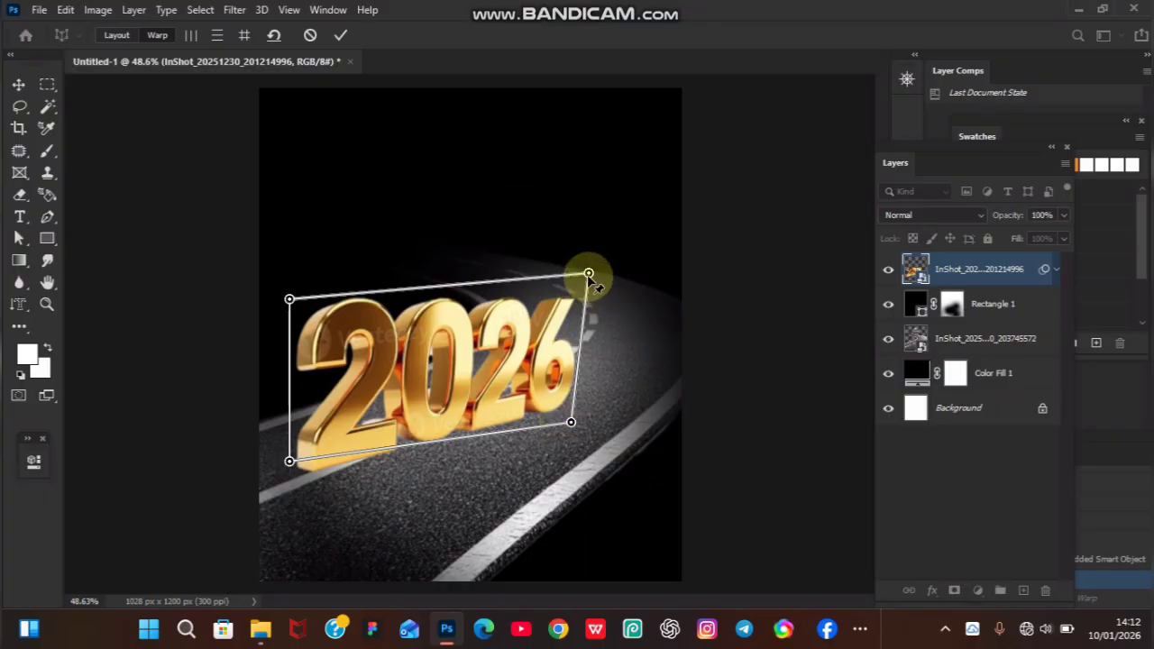
{"action": "left_click_drag", "start_coordinate": [588, 273], "coordinate": [542, 271]}
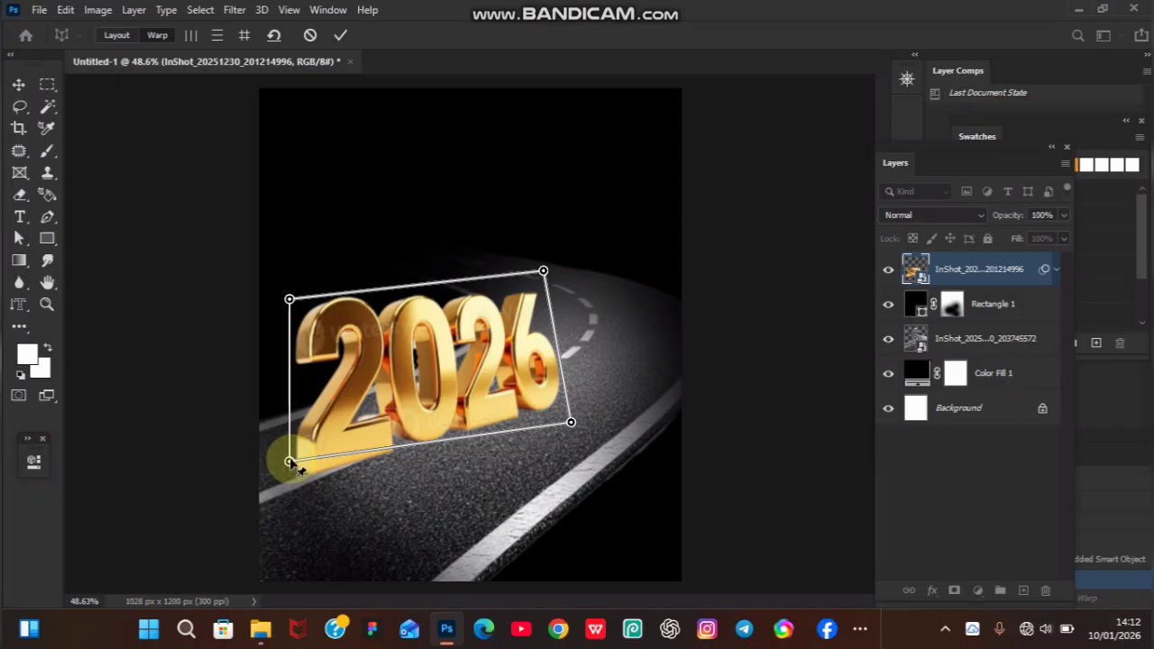
{"action": "left_click_drag", "start_coordinate": [289, 463], "coordinate": [305, 497]}
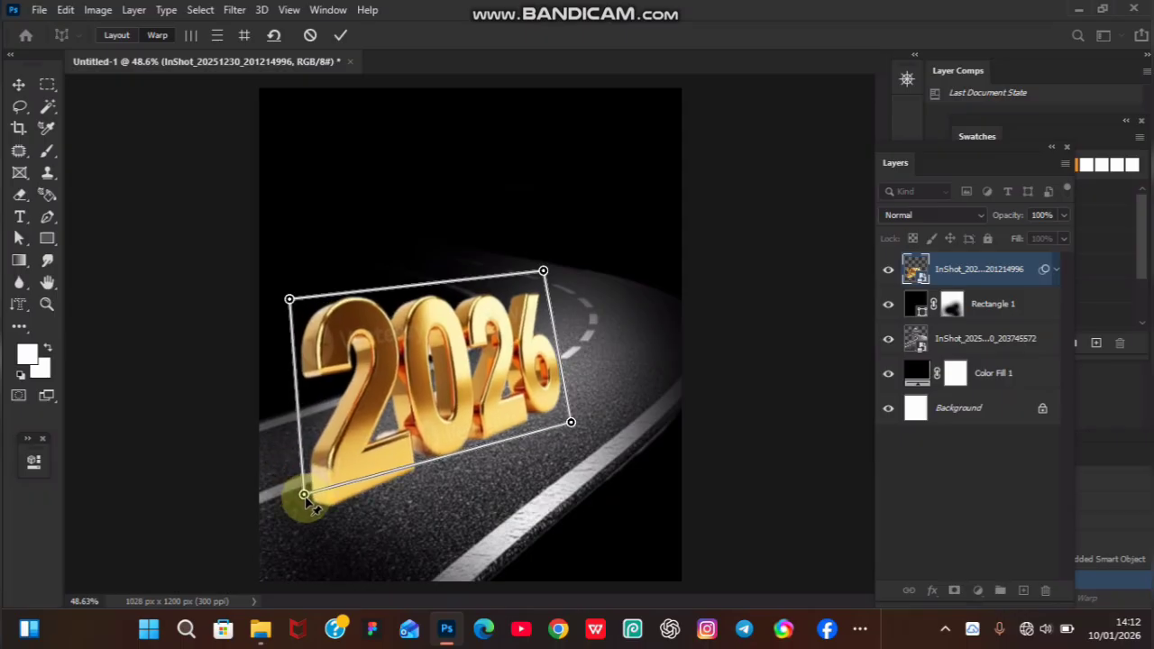
Fine-tune the four corners of the 2026 warp to match the road's perspective and apply the Perspective Warp
{"action": "left_click", "coordinate": [571, 422]}
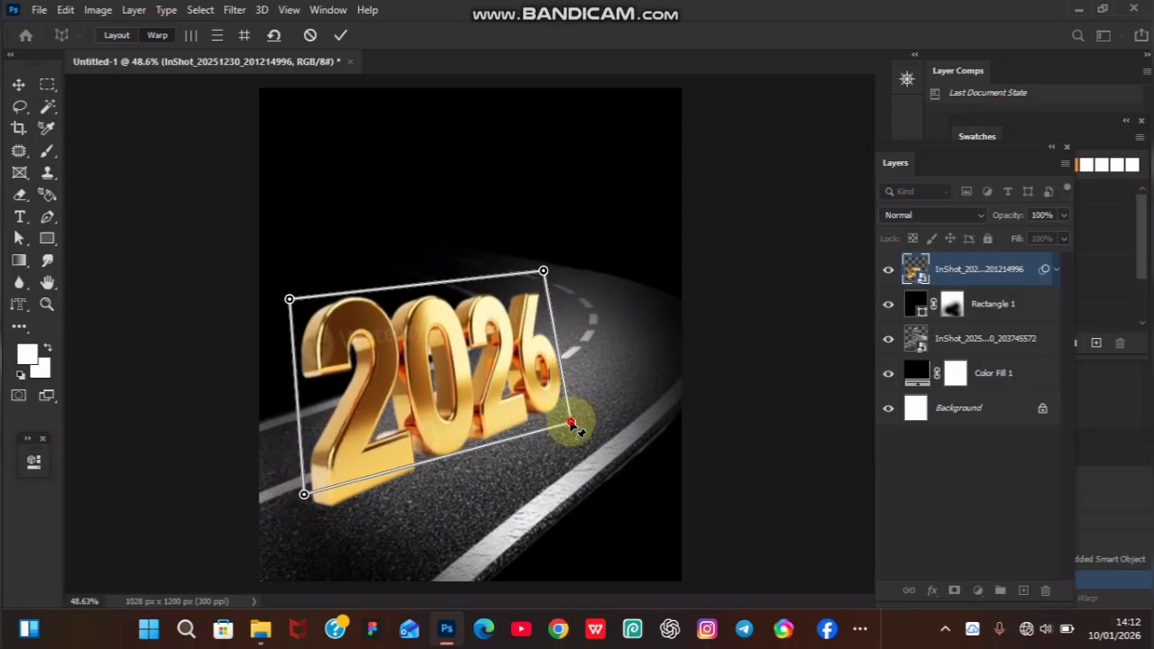
{"action": "left_click_drag", "start_coordinate": [571, 423], "coordinate": [565, 415]}
{"action": "left_click", "coordinate": [543, 272]}
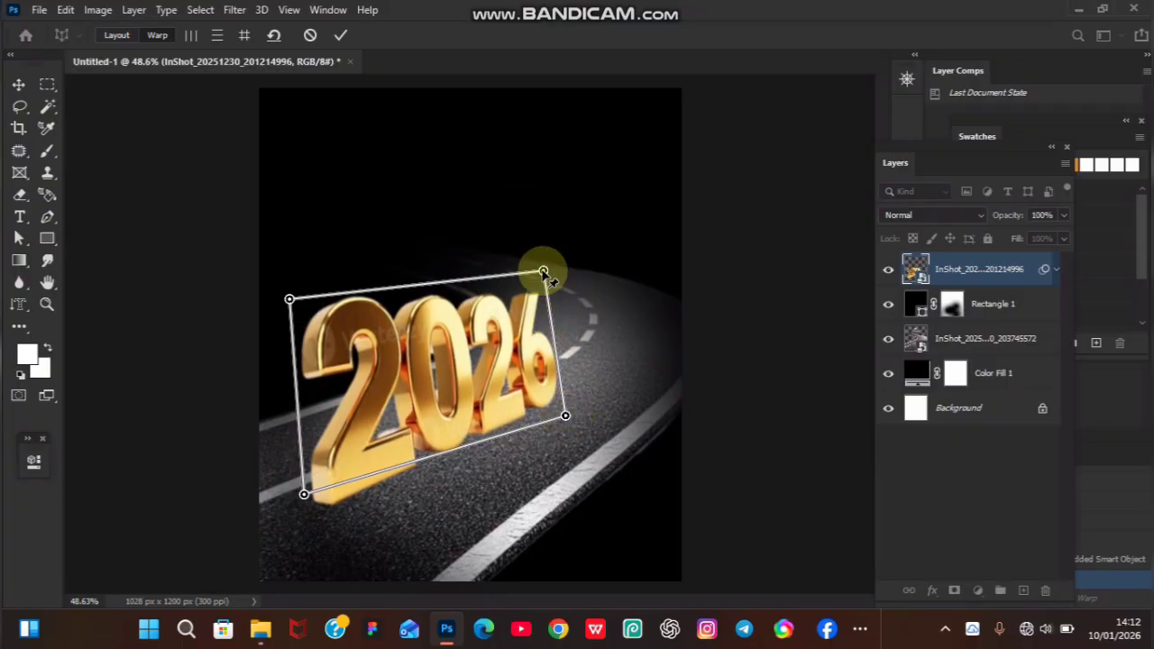
{"action": "left_click_drag", "start_coordinate": [542, 272], "coordinate": [536, 273]}
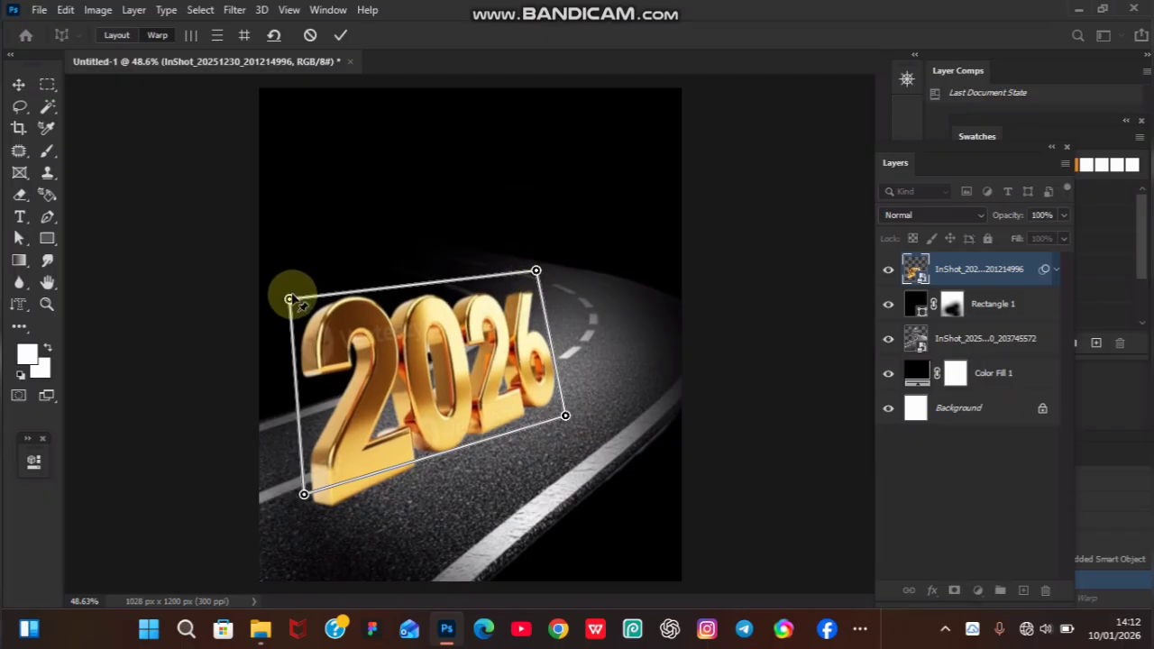
{"action": "left_click_drag", "start_coordinate": [290, 298], "coordinate": [294, 318]}
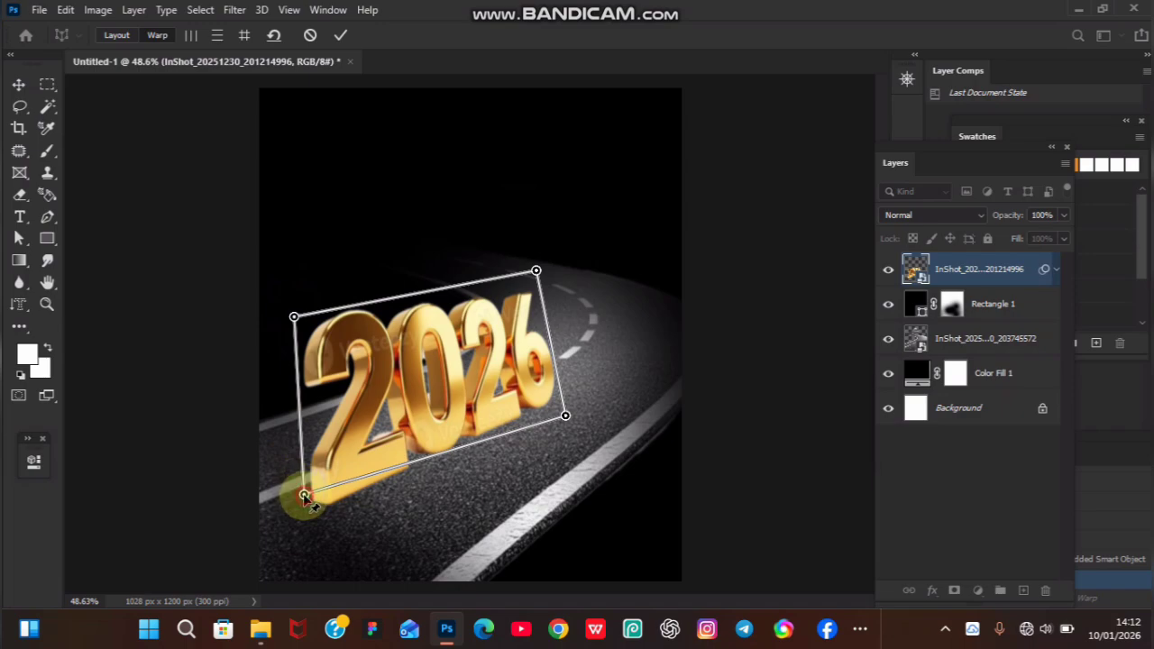
{"action": "left_click_drag", "start_coordinate": [305, 495], "coordinate": [314, 494]}
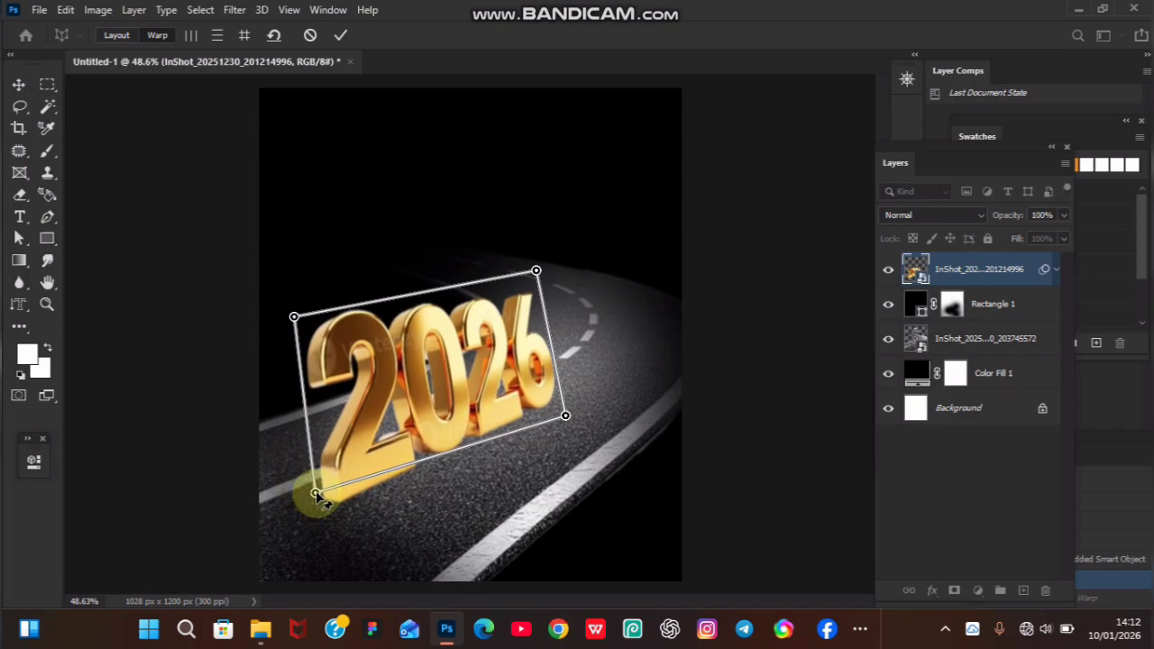
{"action": "key", "text": "Return"}
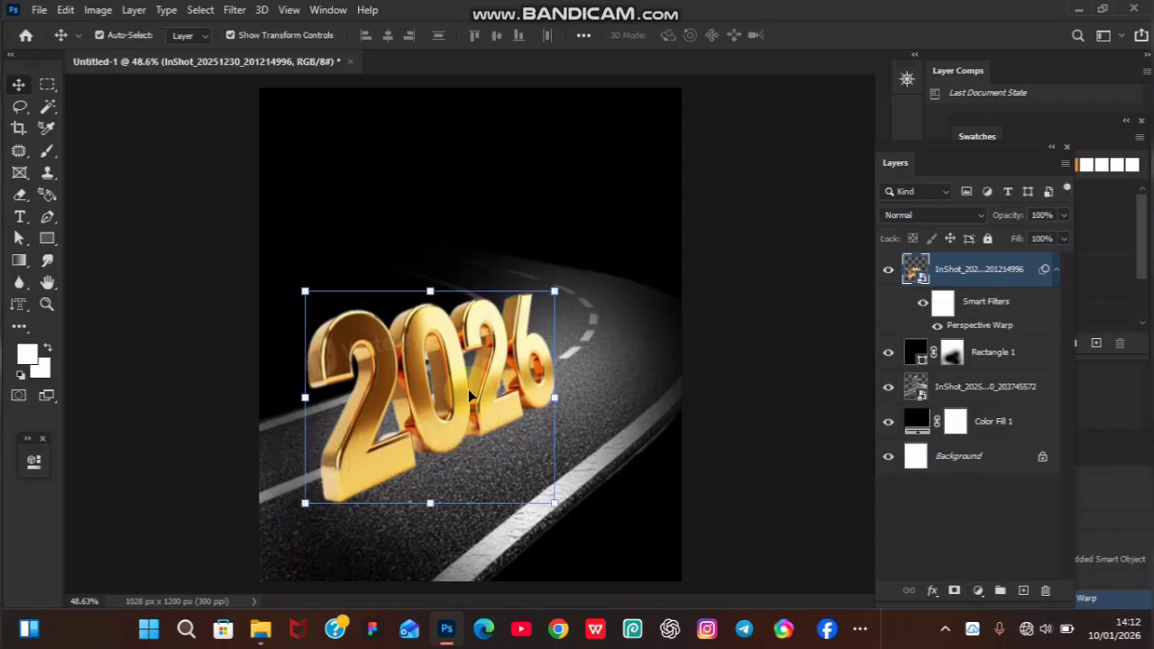
{"action": "left_click_drag", "start_coordinate": [442, 390], "coordinate": [440, 356]}
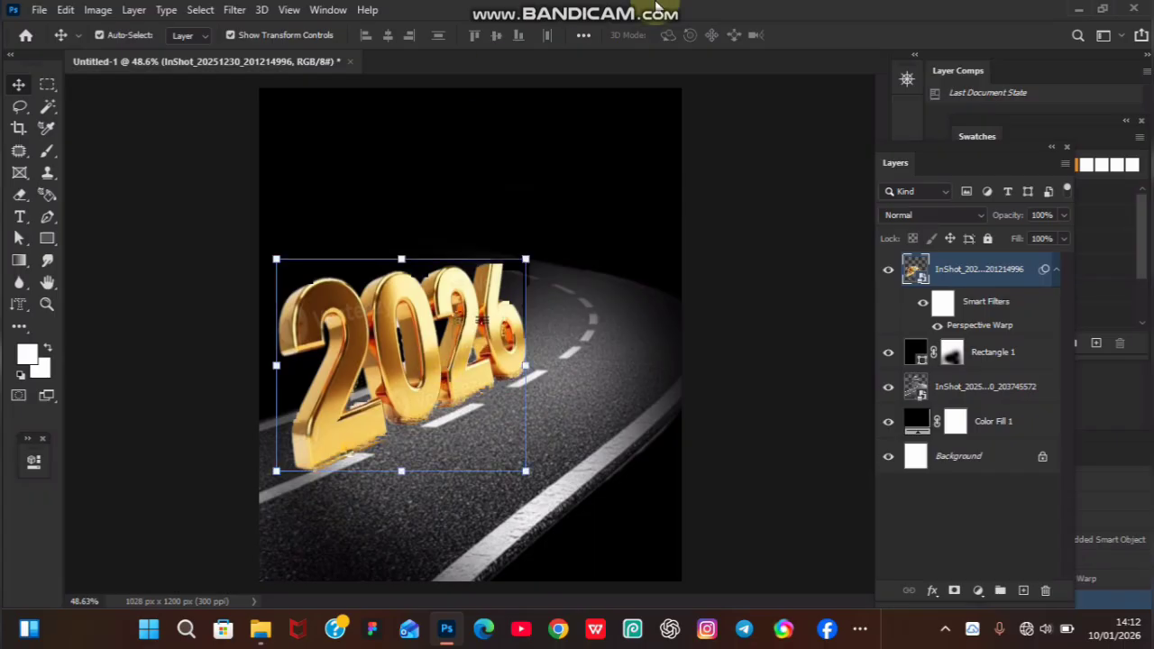
{"action": "mouse_move", "coordinate": [685, 9]}
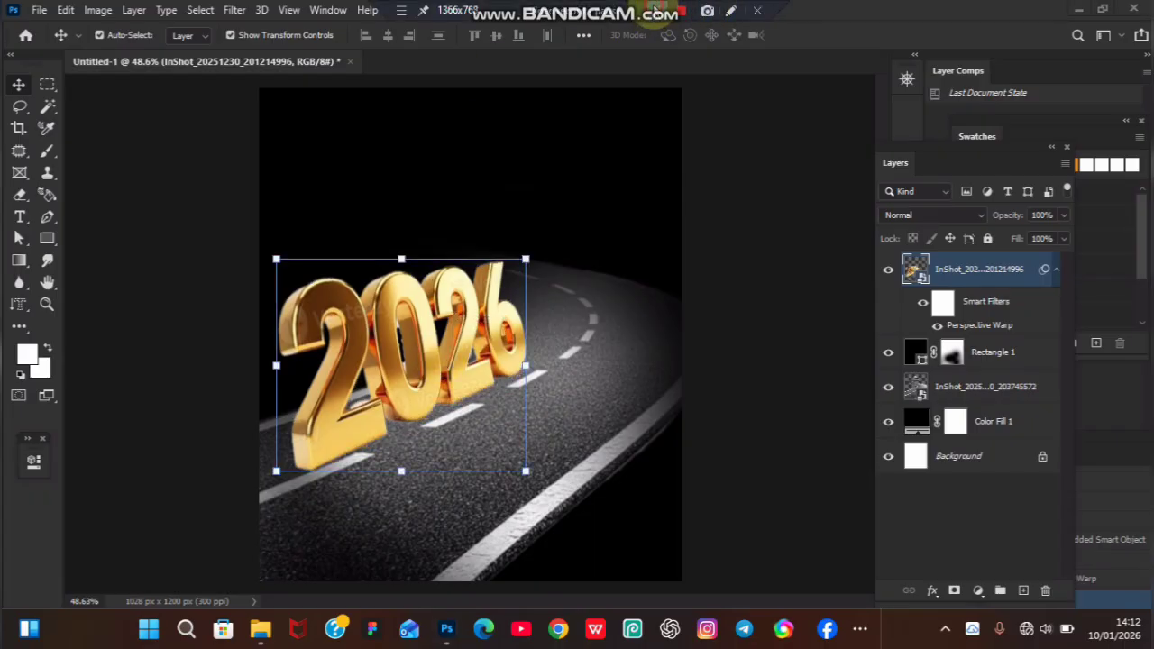
{"action": "key", "text": "ctrl+z"}
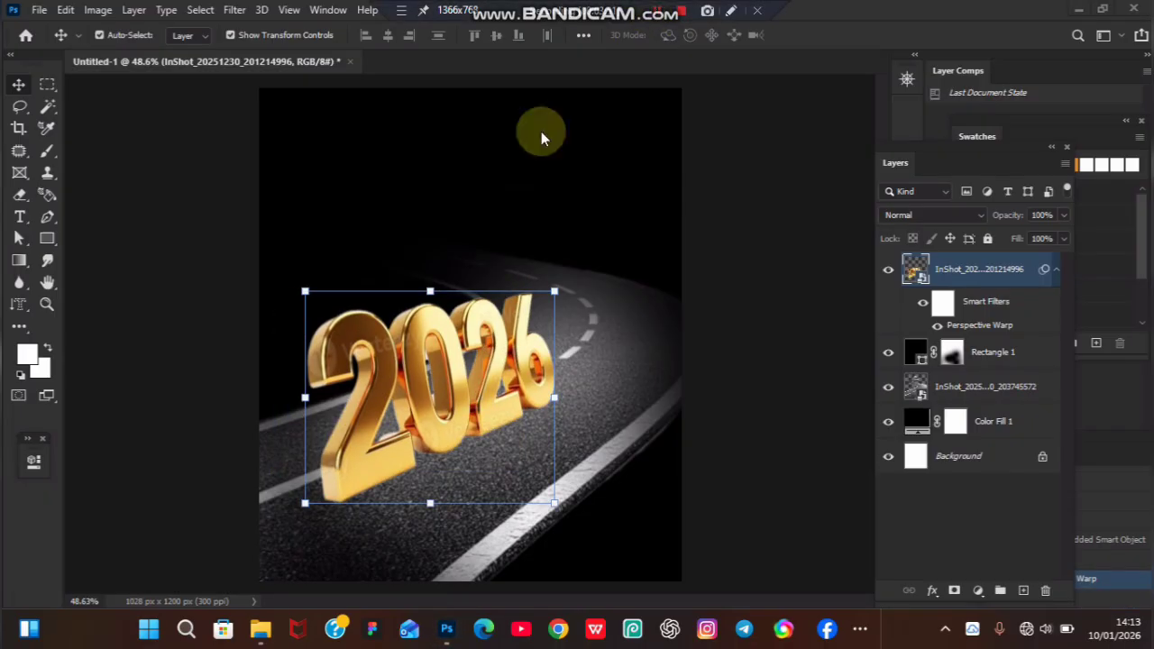
Move the gold 2026 numerals down and left until the first digit meets the canvas's left edge
{"action": "left_click_drag", "start_coordinate": [411, 397], "coordinate": [370, 416]}
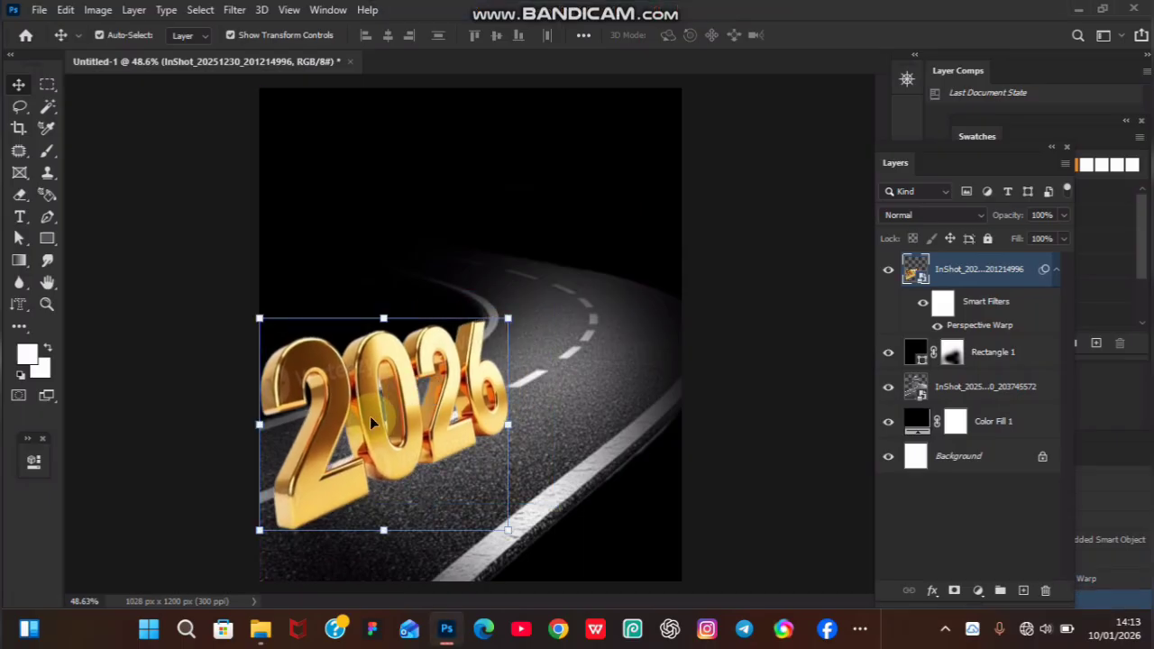
{"action": "key", "text": "Left"}
{"action": "key", "text": "Left"}
{"action": "key", "text": "Left"}
{"action": "key", "text": "Left"}
{"action": "key", "text": "Left"}
{"action": "key", "text": "Left"}
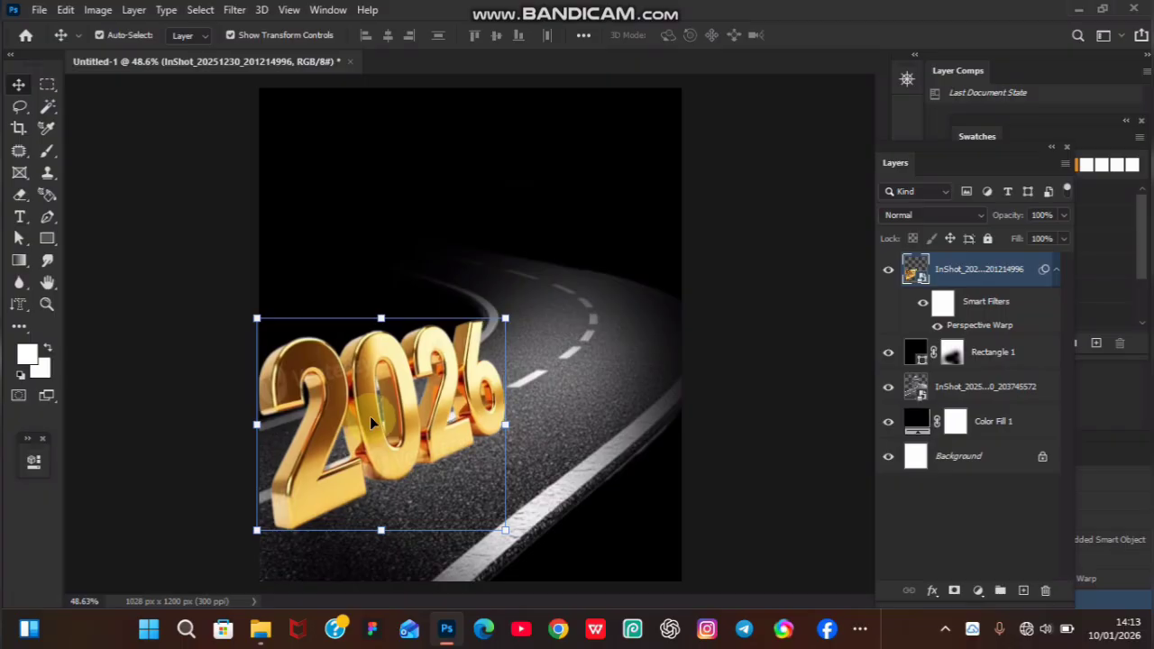
Place the walking couple image InShot_20251230_204127179 from the Bluetooth folder directly above the Rectangle 1 layer
{"action": "left_click", "coordinate": [592, 391]}
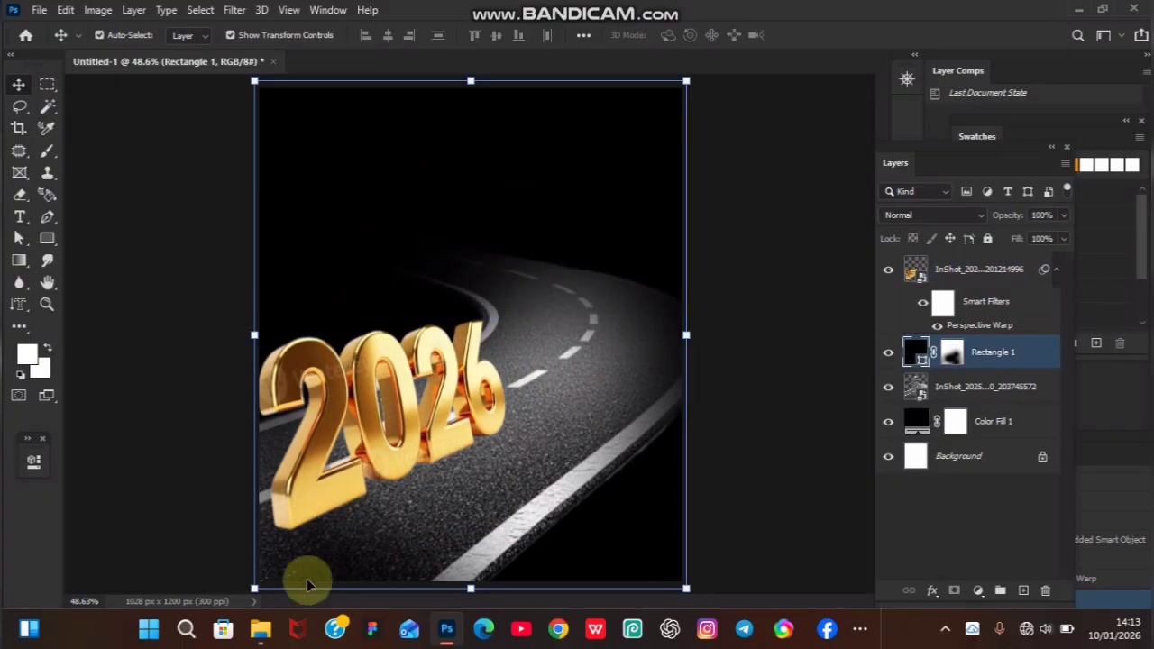
{"action": "left_click", "coordinate": [260, 541]}
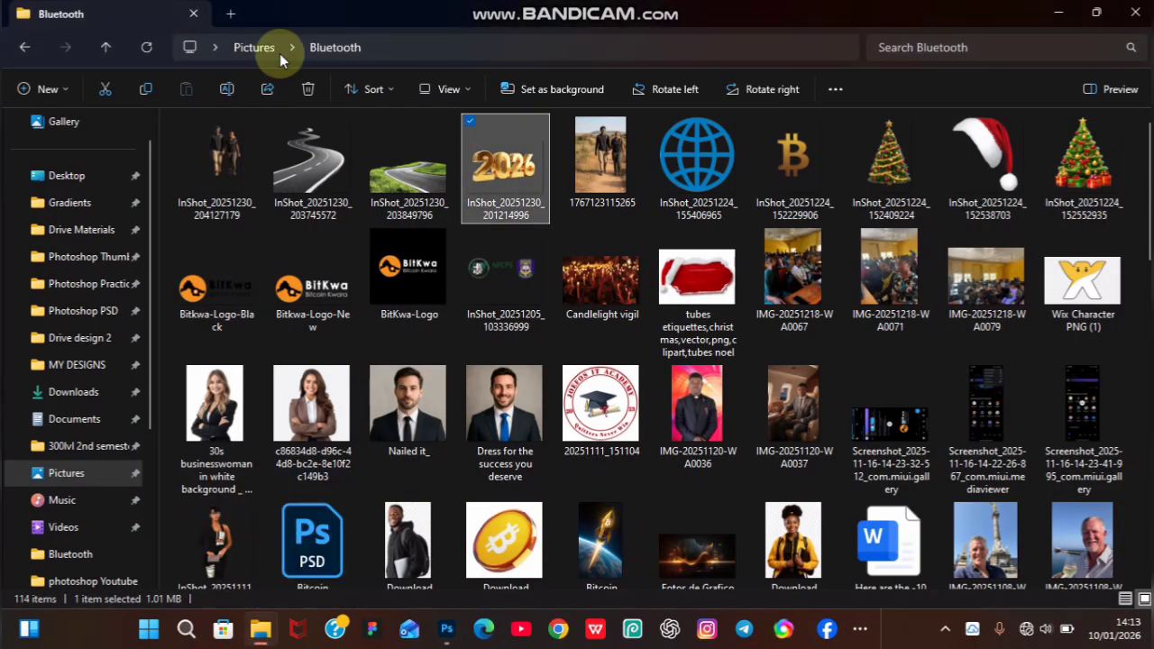
{"action": "left_click", "coordinate": [233, 143]}
{"action": "left_click_drag", "start_coordinate": [222, 149], "coordinate": [587, 304]}
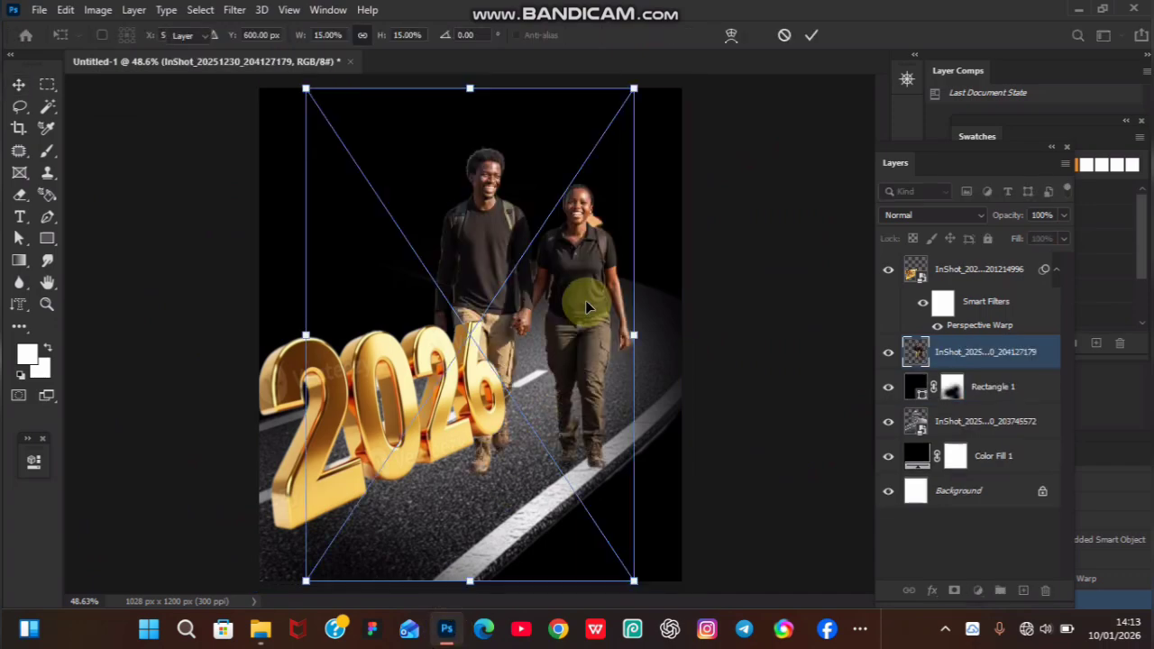
{"action": "key", "text": "Return"}
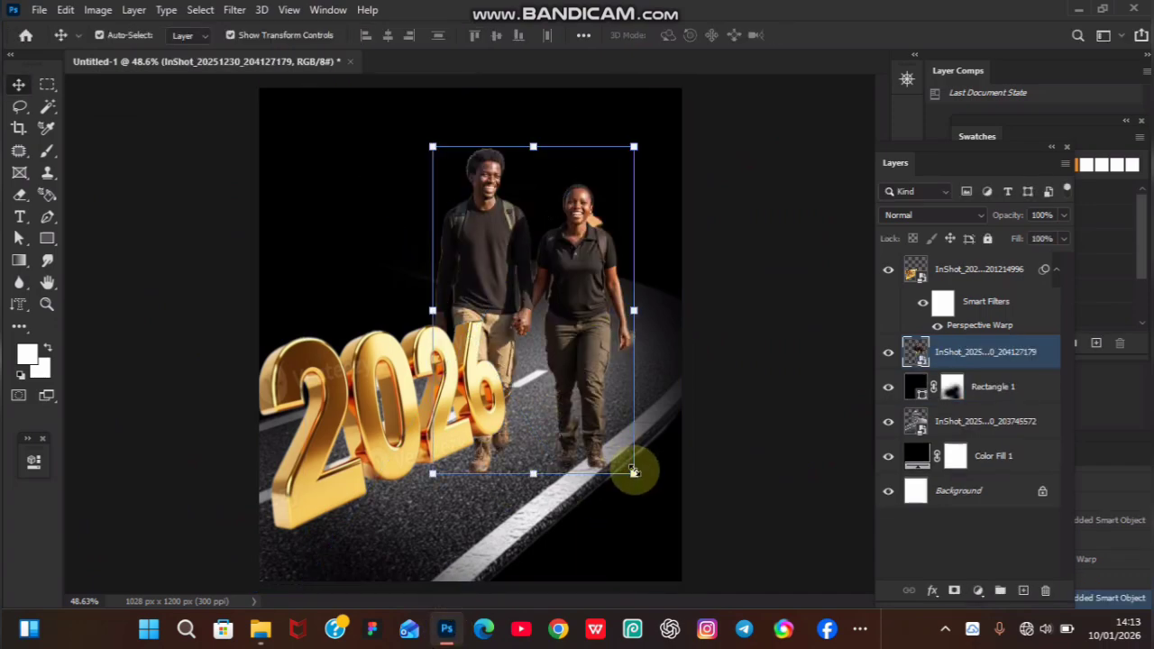
Scale the couple image to 9.26% and position it on the road beyond the 6, at about X 675 px, Y 524 px
{"action": "left_click_drag", "start_coordinate": [634, 474], "coordinate": [562, 282]}
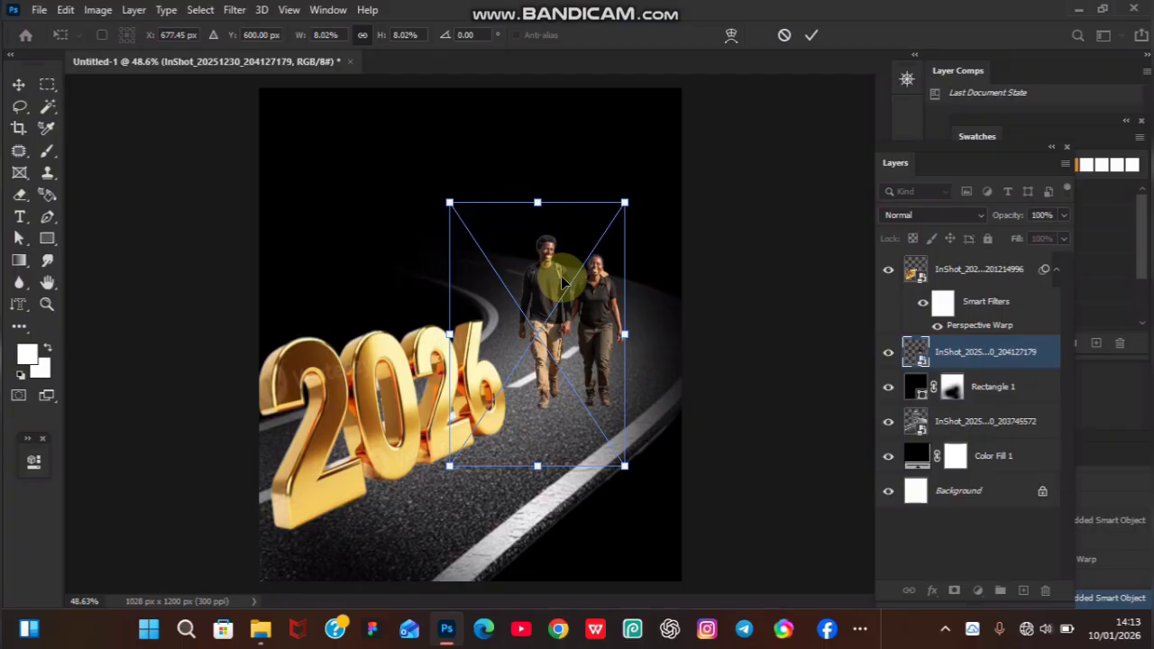
{"action": "key", "text": "Return"}
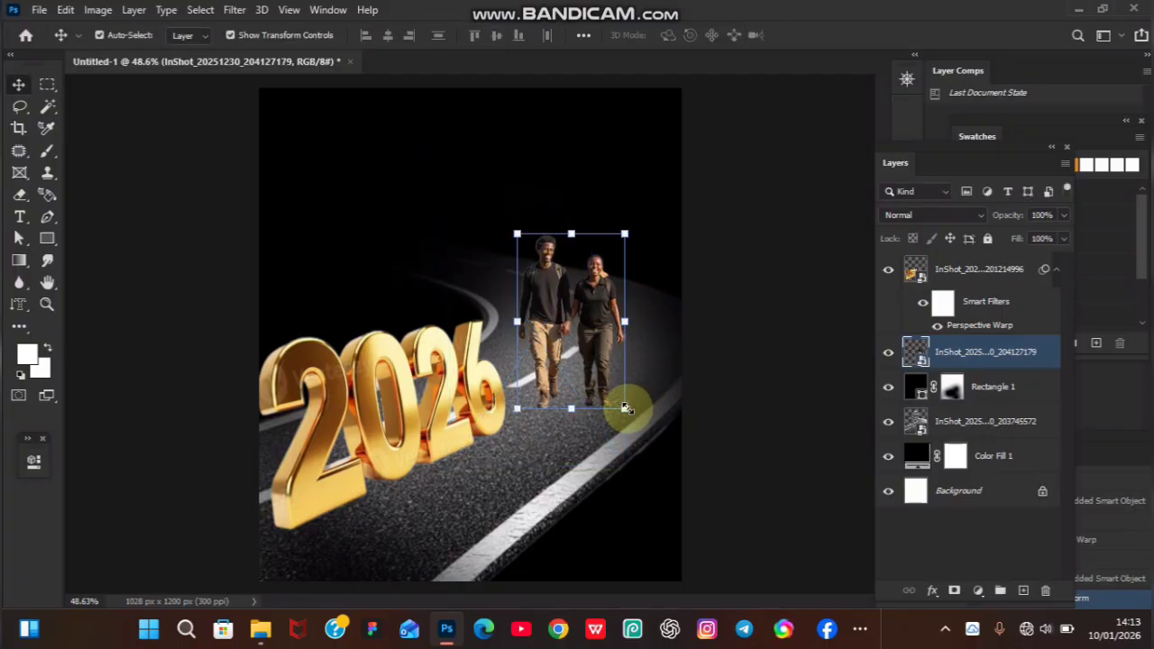
{"action": "left_click_drag", "start_coordinate": [625, 409], "coordinate": [654, 448]}
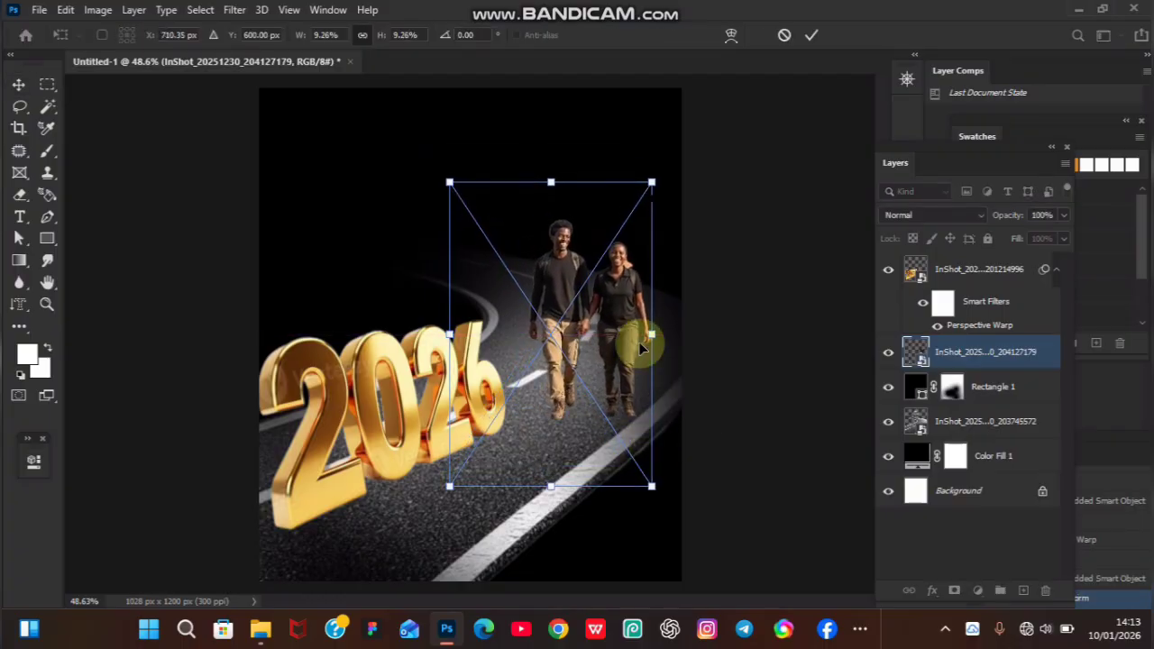
{"action": "left_click_drag", "start_coordinate": [641, 348], "coordinate": [629, 315]}
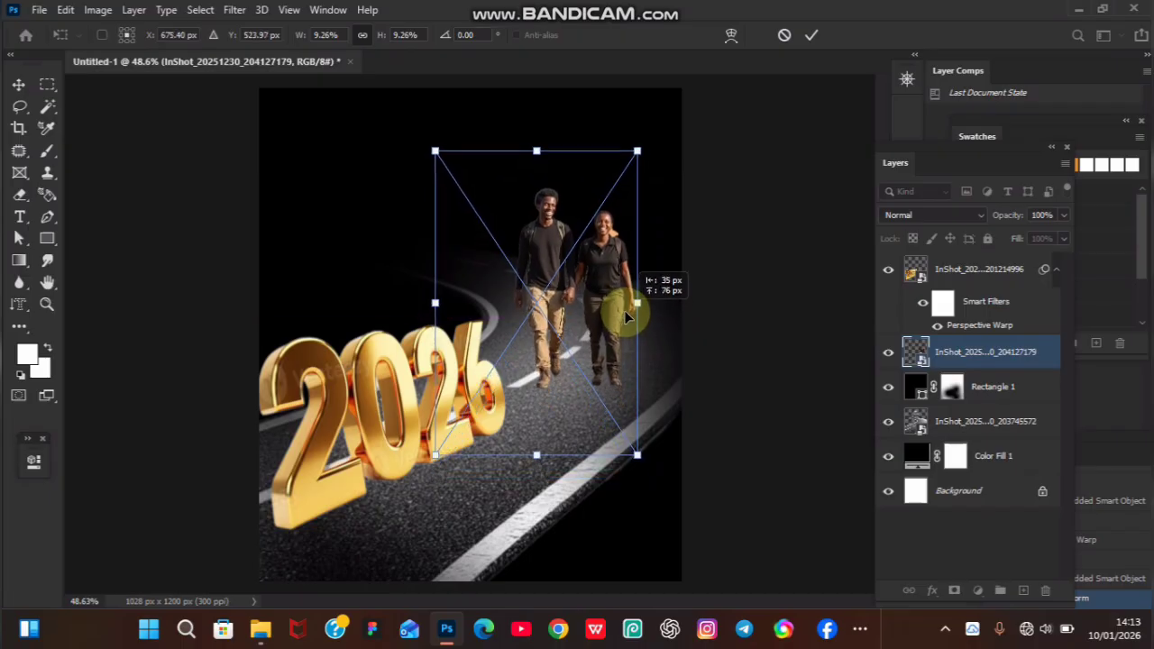
{"action": "key", "text": "Return"}
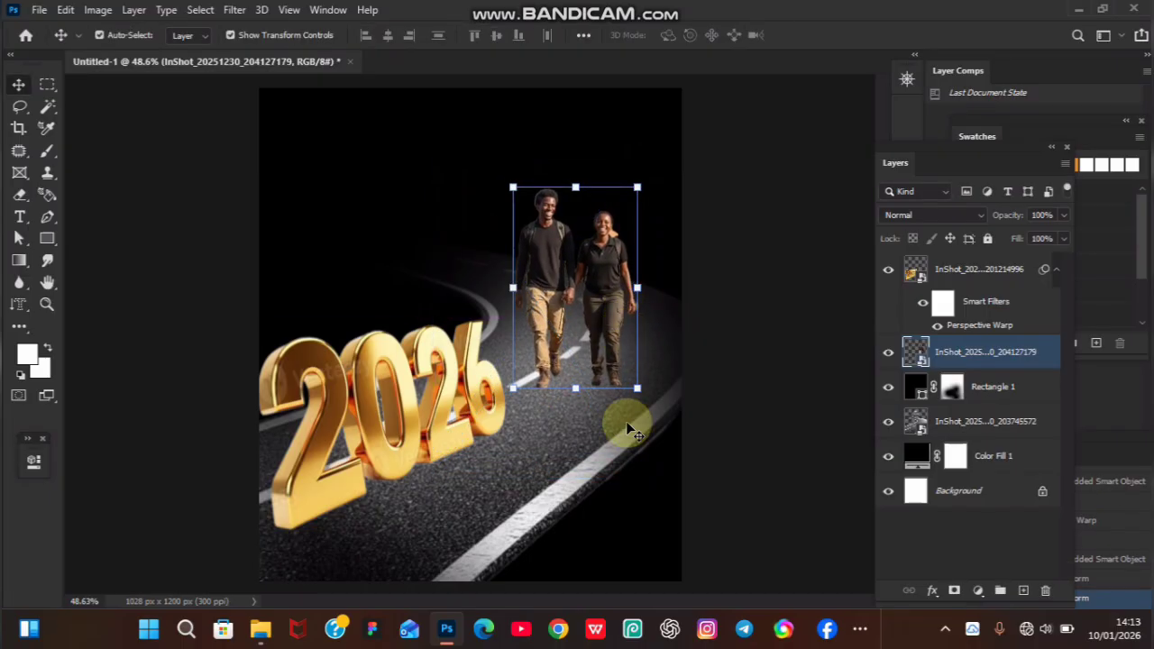
Duplicate the couple layer and shift the copy 30 px to the right
{"action": "left_click", "coordinate": [625, 464]}
{"action": "left_click", "coordinate": [602, 298]}
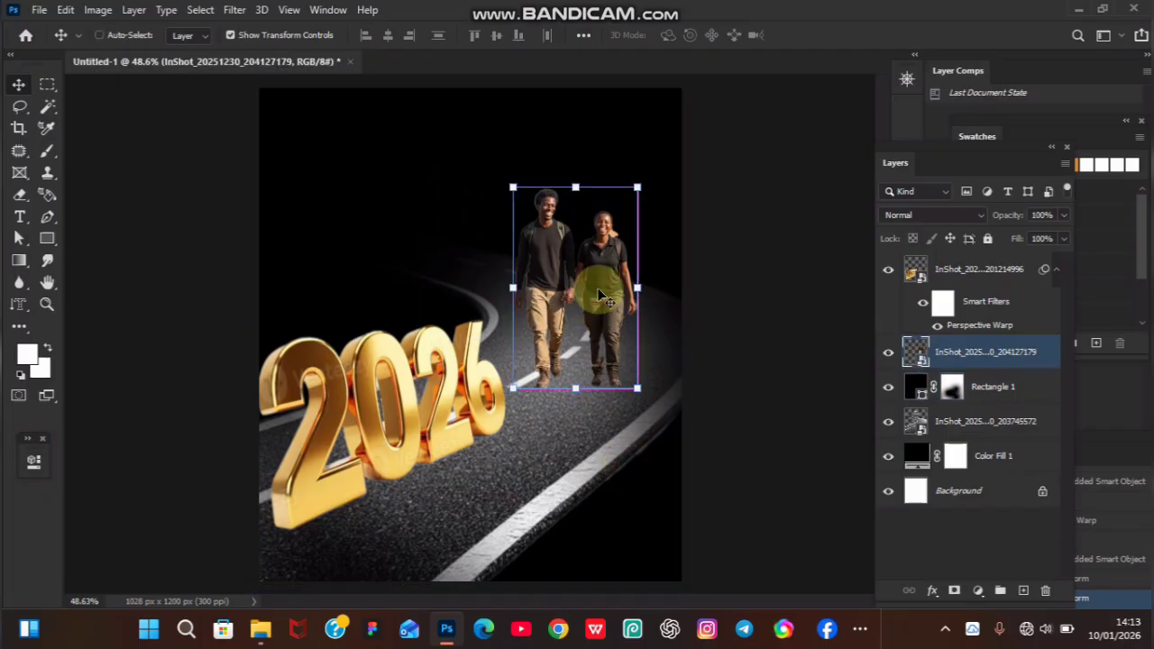
{"action": "key", "text": "ctrl+j"}
{"action": "key", "text": "ctrl+t"}
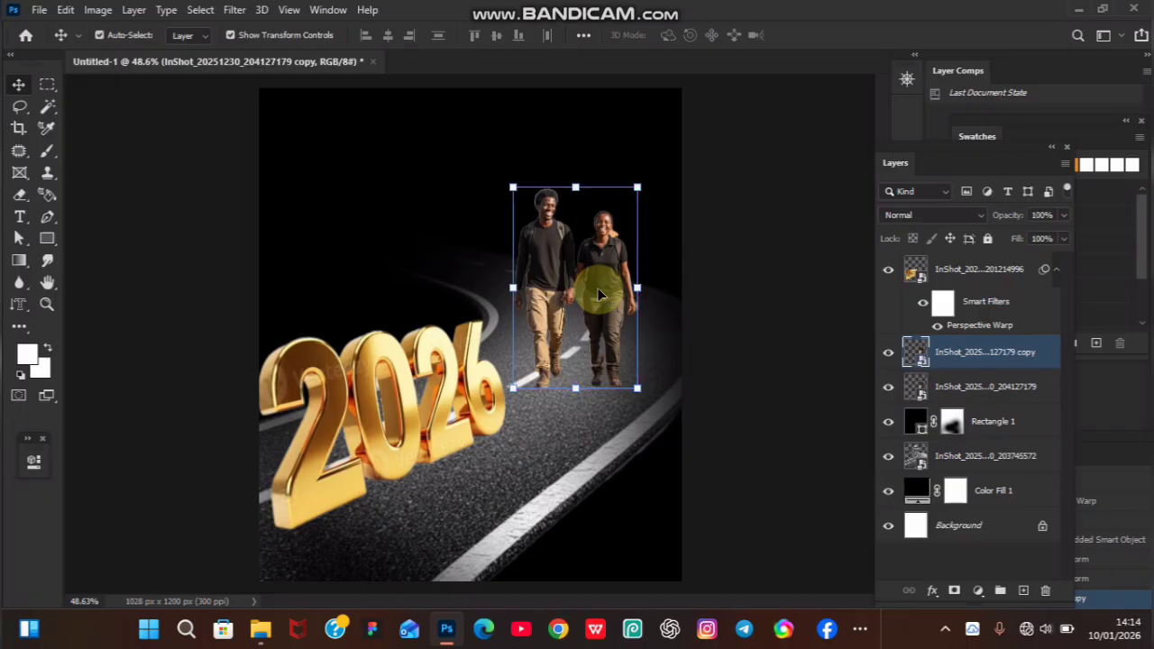
{"action": "key", "text": "shift+Right"}
{"action": "key", "text": "shift+Right"}
{"action": "key", "text": "shift+Right"}
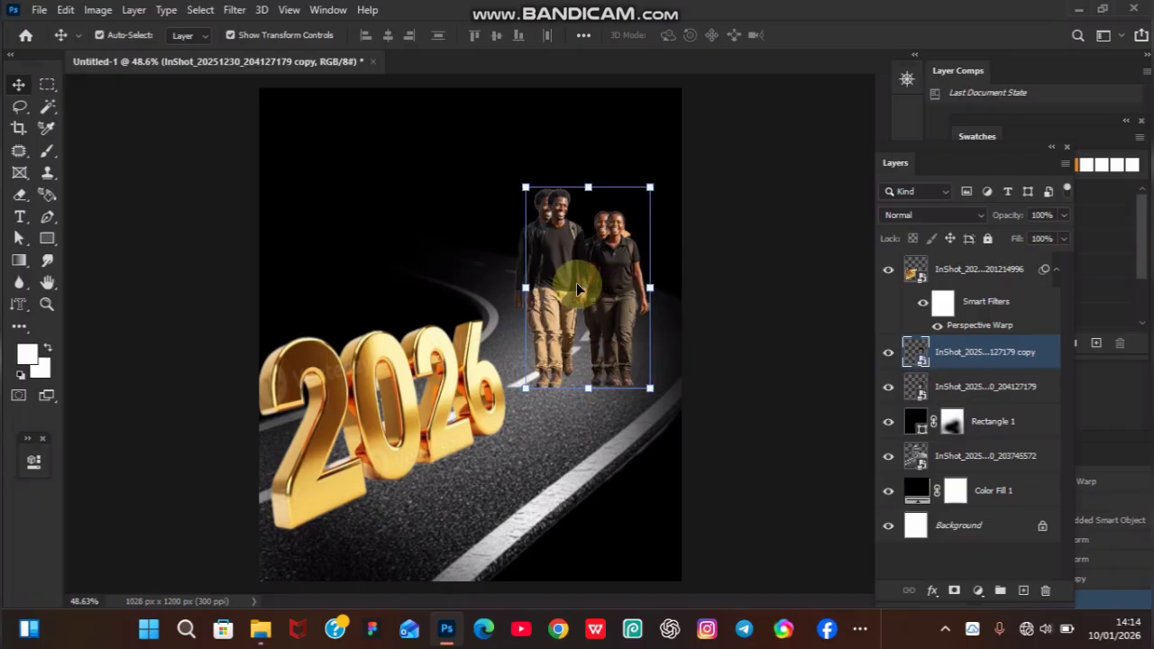
{"action": "right_click", "coordinate": [596, 279]}
{"action": "key", "text": "Escape"}
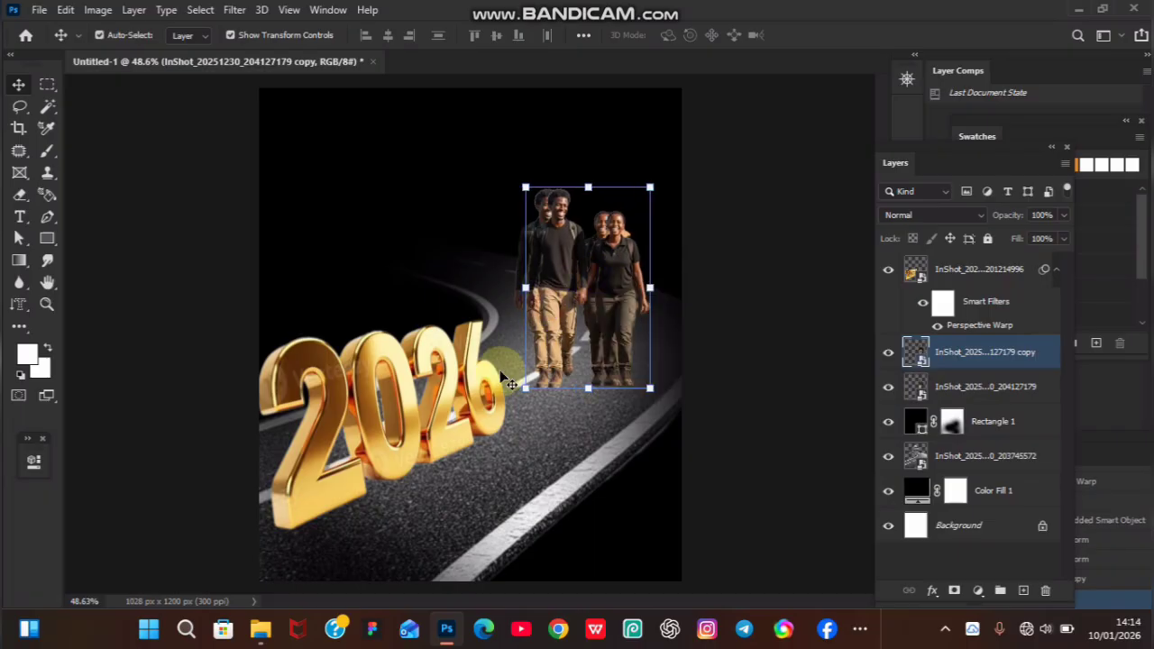
Move the original couple layer clear of its copy, behind the numerals, and apply a black Color Overlay at 100% opacity
{"action": "left_click_drag", "start_coordinate": [587, 274], "coordinate": [445, 251]}
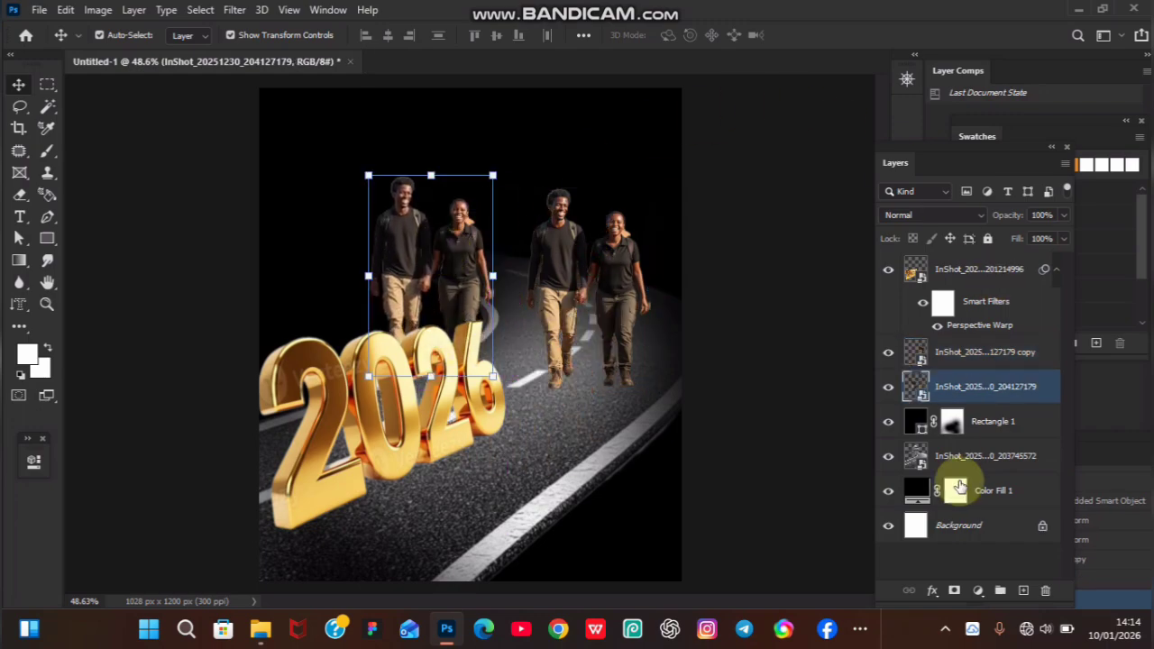
{"action": "left_click", "coordinate": [933, 591]}
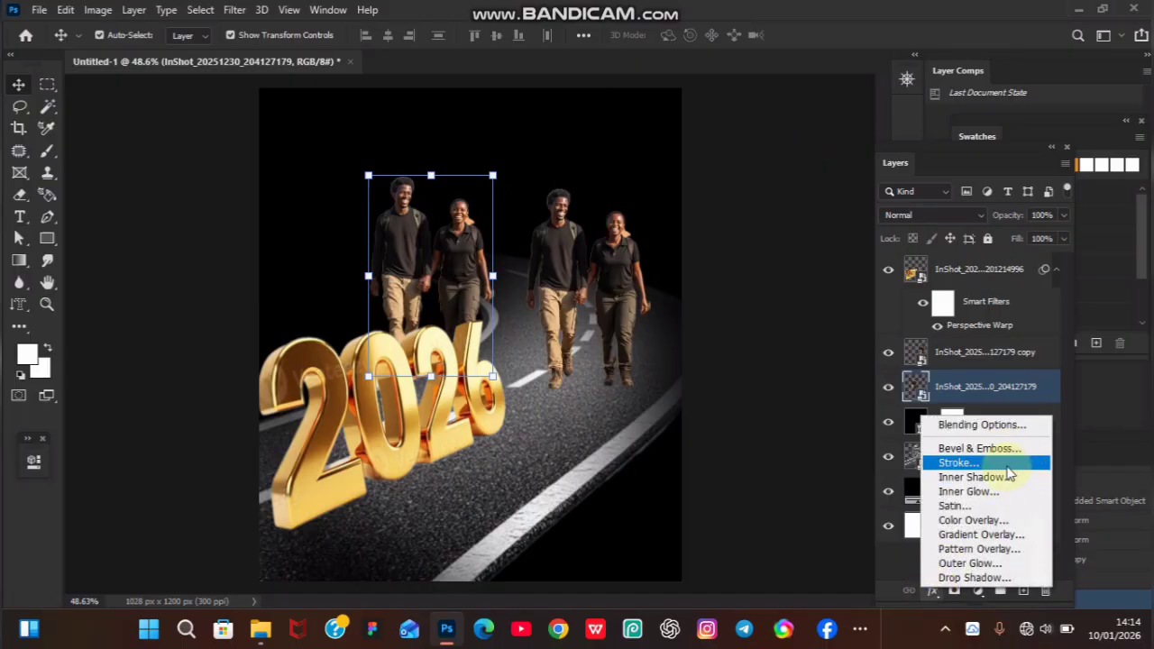
{"action": "left_click", "coordinate": [992, 518]}
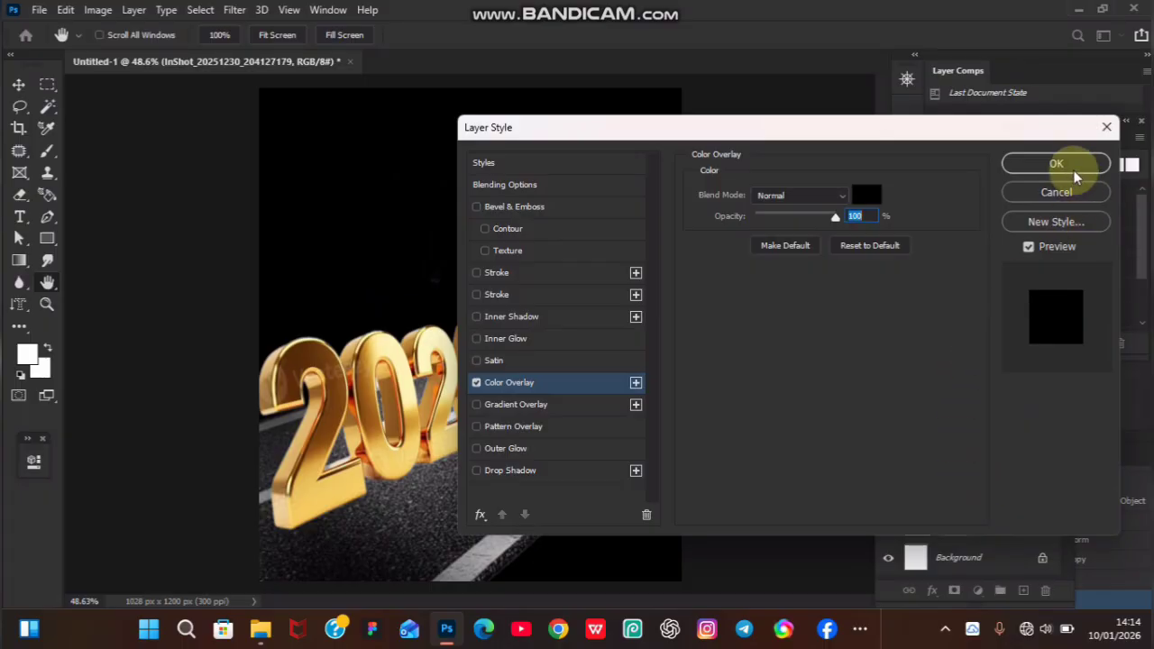
{"action": "left_click", "coordinate": [1057, 165]}
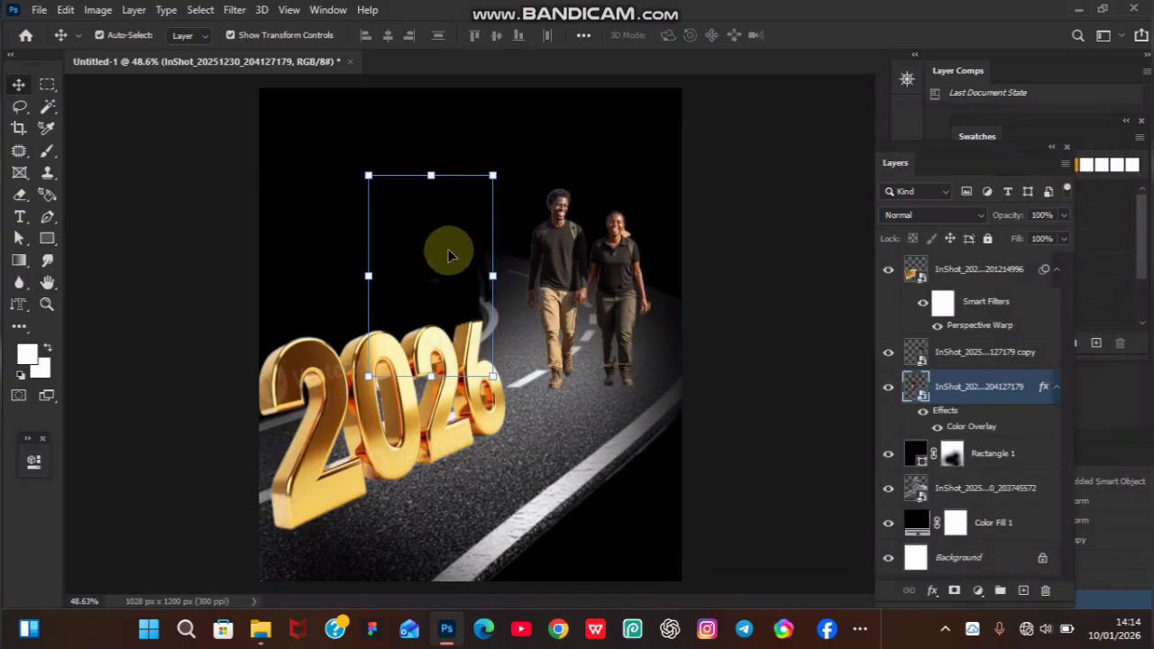
Move the black silhouette below the couple's feet and fit a single Perspective Warp plane around it
{"action": "left_click_drag", "start_coordinate": [445, 252], "coordinate": [534, 383]}
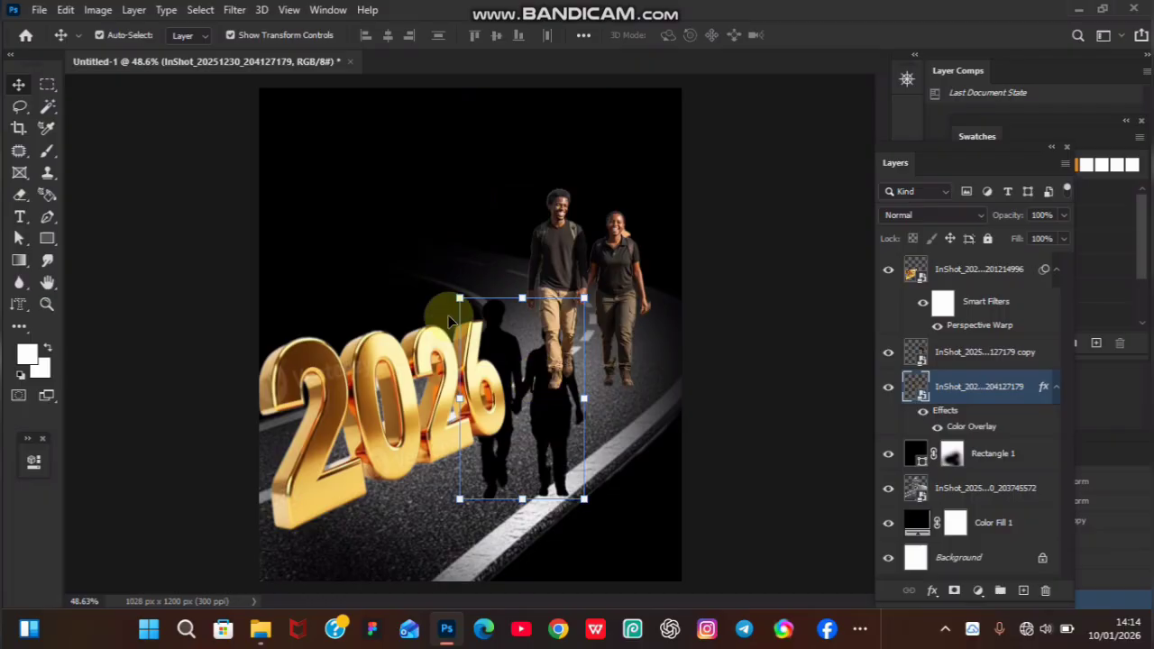
{"action": "left_click", "coordinate": [67, 11]}
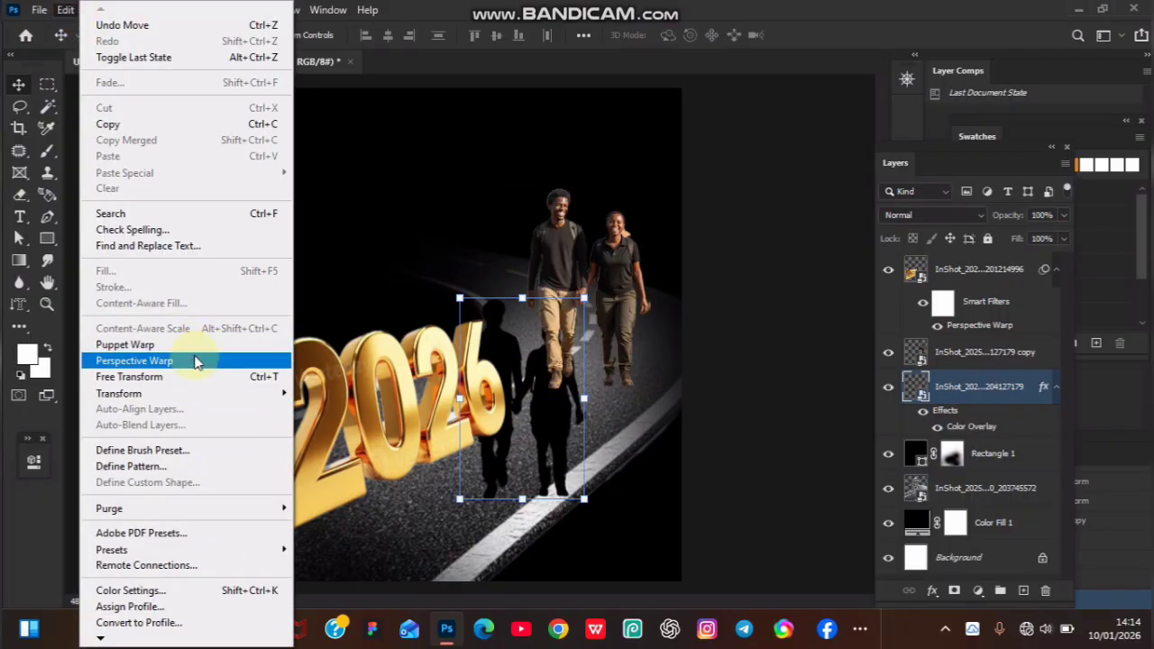
{"action": "left_click", "coordinate": [194, 361]}
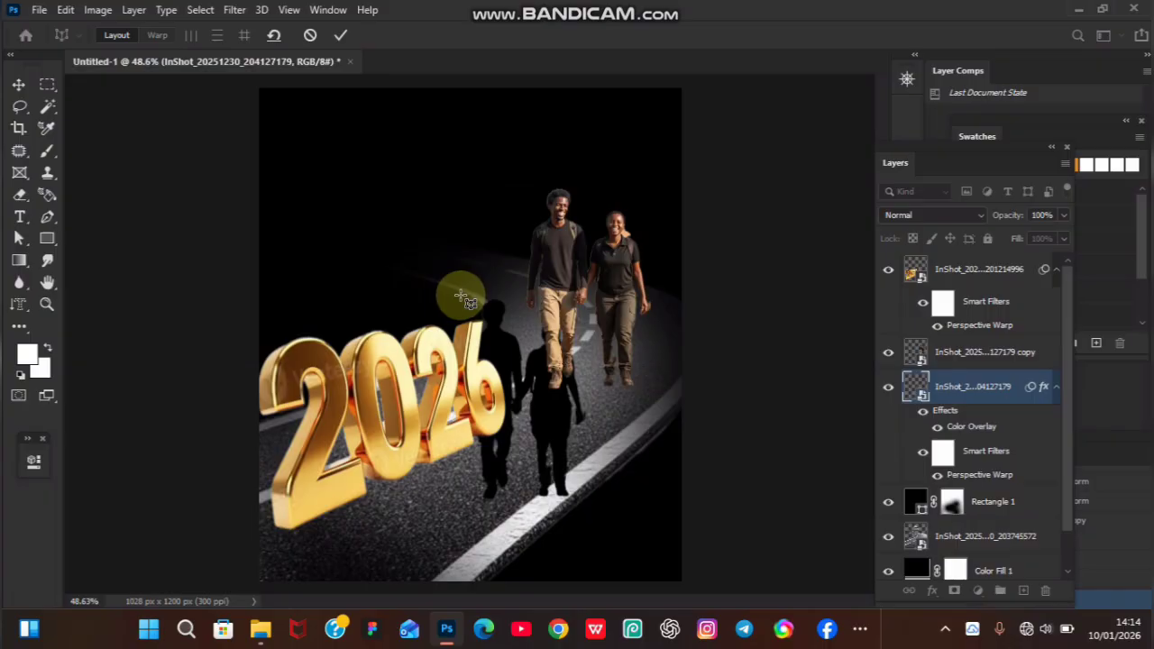
{"action": "left_click_drag", "start_coordinate": [464, 293], "coordinate": [580, 519]}
{"action": "key", "text": "w"}
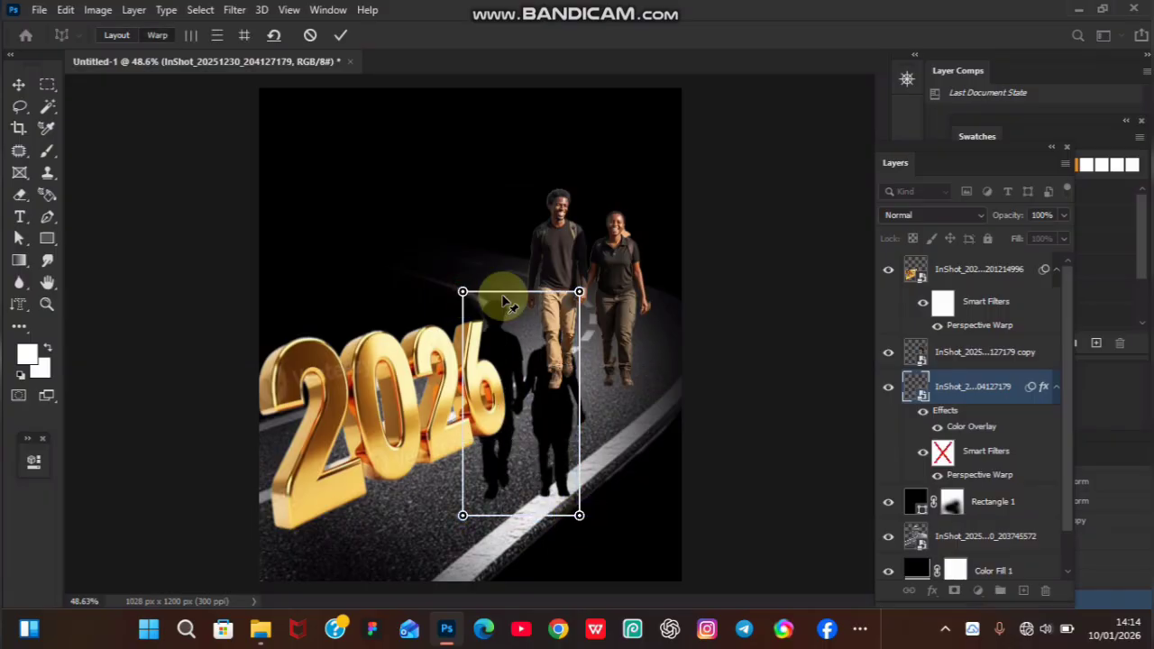
Warp the silhouette's corners into a flattened shadow lying slanted across the road and apply the Perspective Warp
{"action": "left_click_drag", "start_coordinate": [463, 291], "coordinate": [518, 335]}
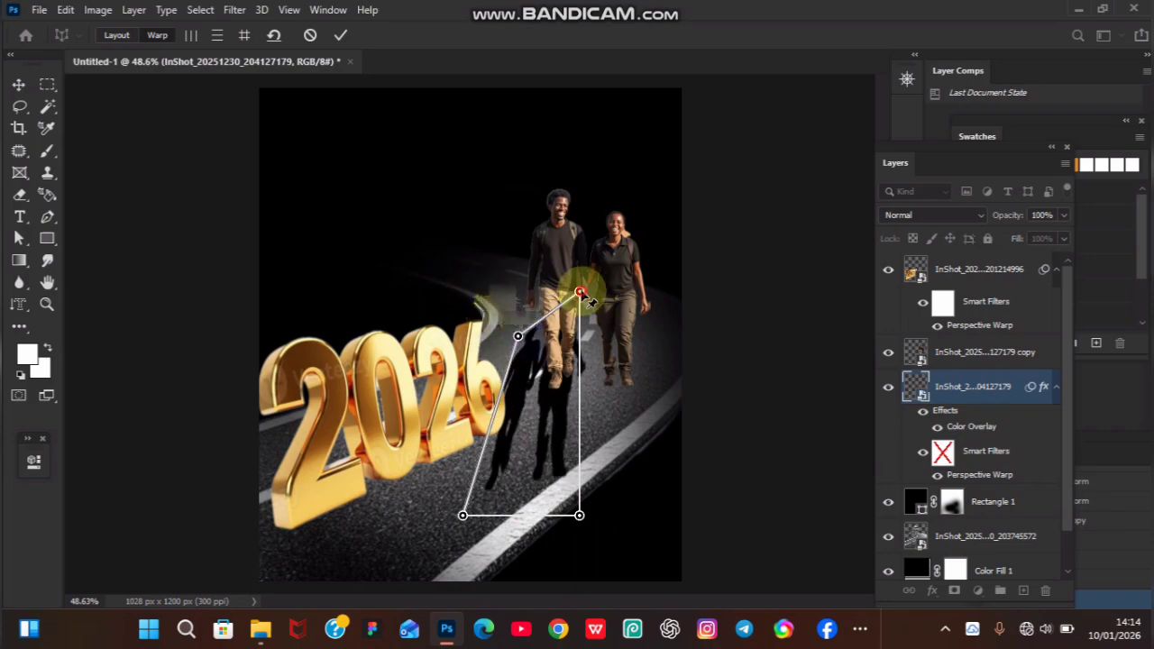
{"action": "left_click_drag", "start_coordinate": [582, 293], "coordinate": [629, 362]}
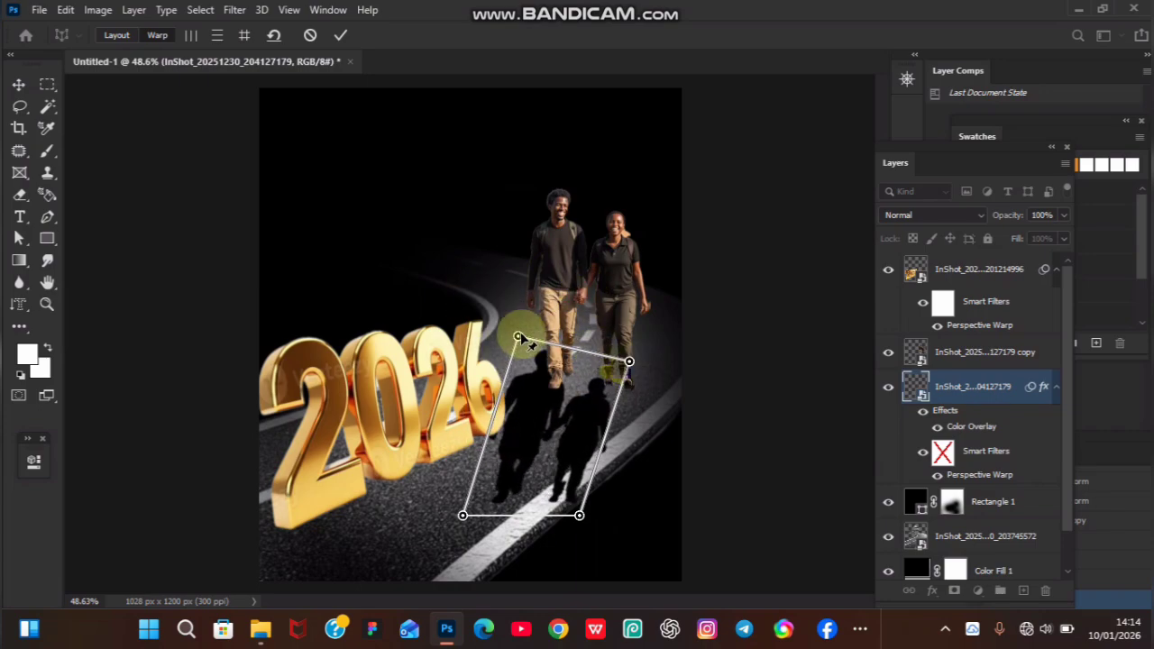
{"action": "left_click_drag", "start_coordinate": [517, 338], "coordinate": [667, 365]}
{"action": "left_click_drag", "start_coordinate": [462, 516], "coordinate": [478, 457]}
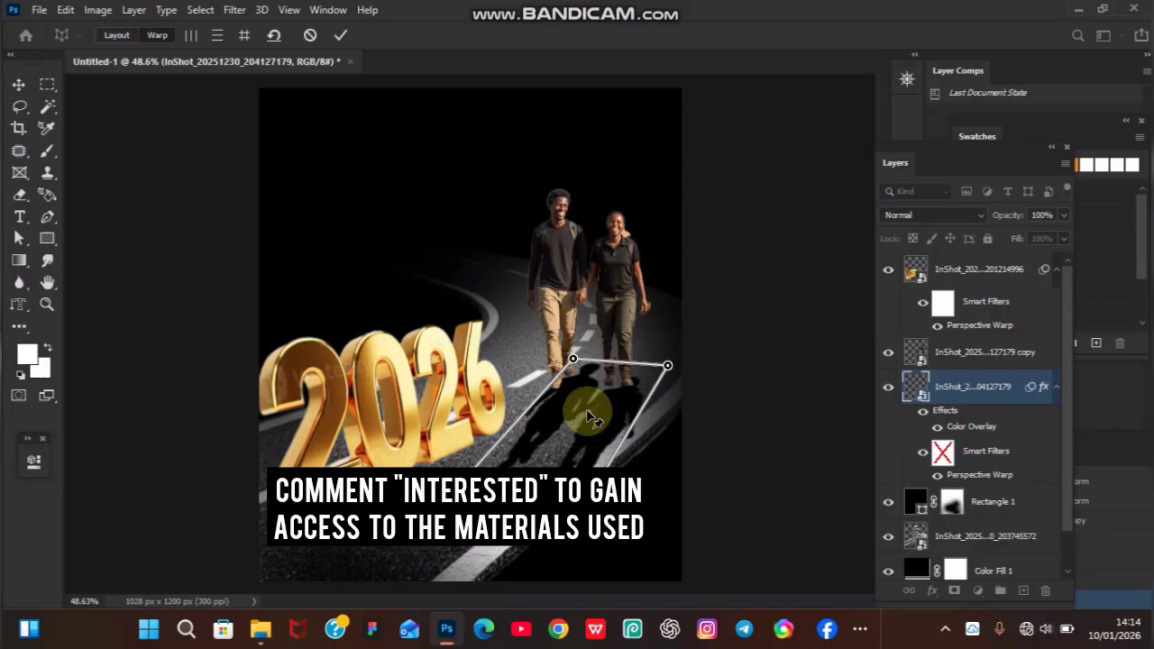
{"action": "key", "text": "Return"}
{"action": "left_click_drag", "start_coordinate": [587, 414], "coordinate": [628, 310]}
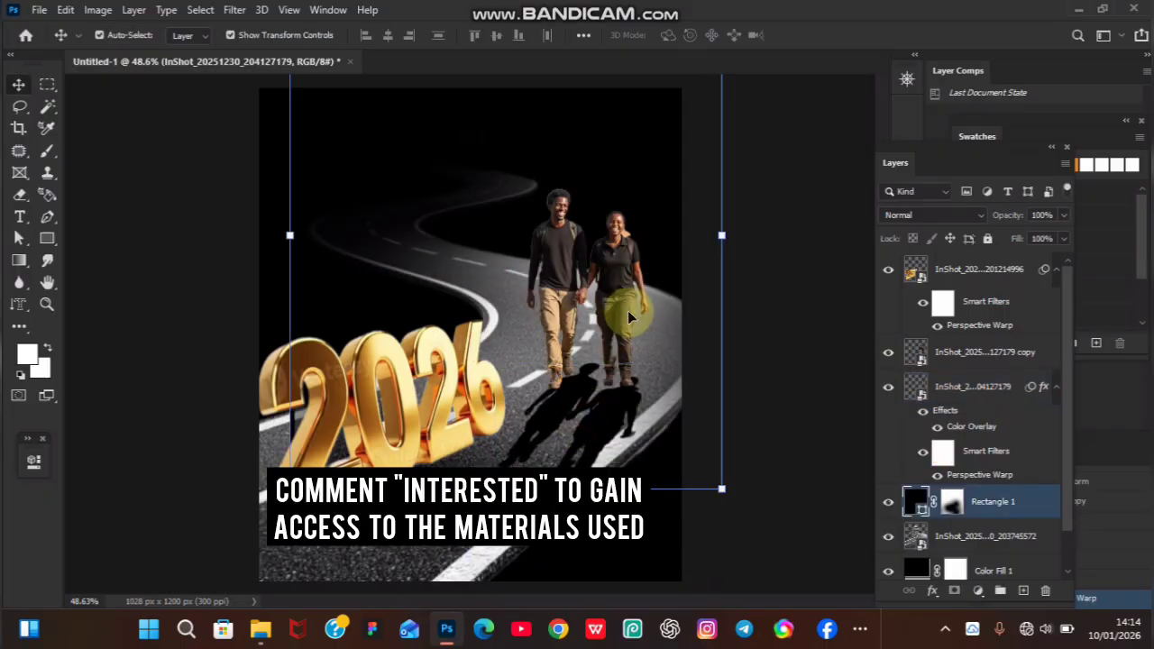
{"action": "key", "text": "ctrl+z"}
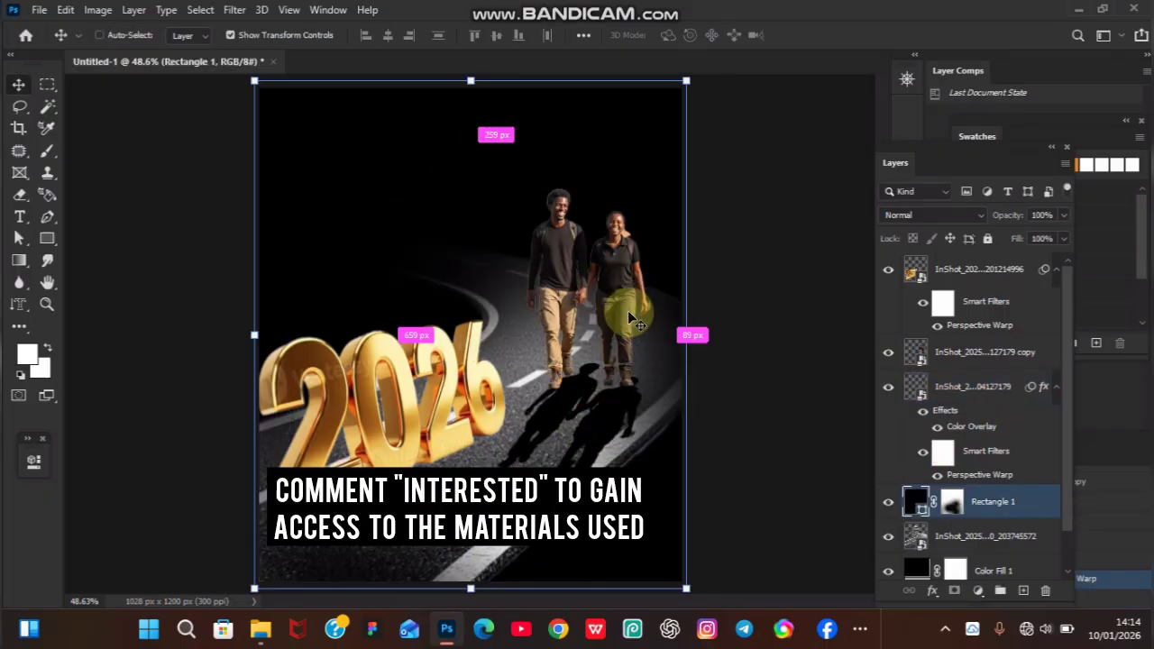
Move the warped shadow layer about 210 px up and 110 px right so its base meets the couple's feet
{"action": "left_click", "coordinate": [592, 416], "text": "ctrl"}
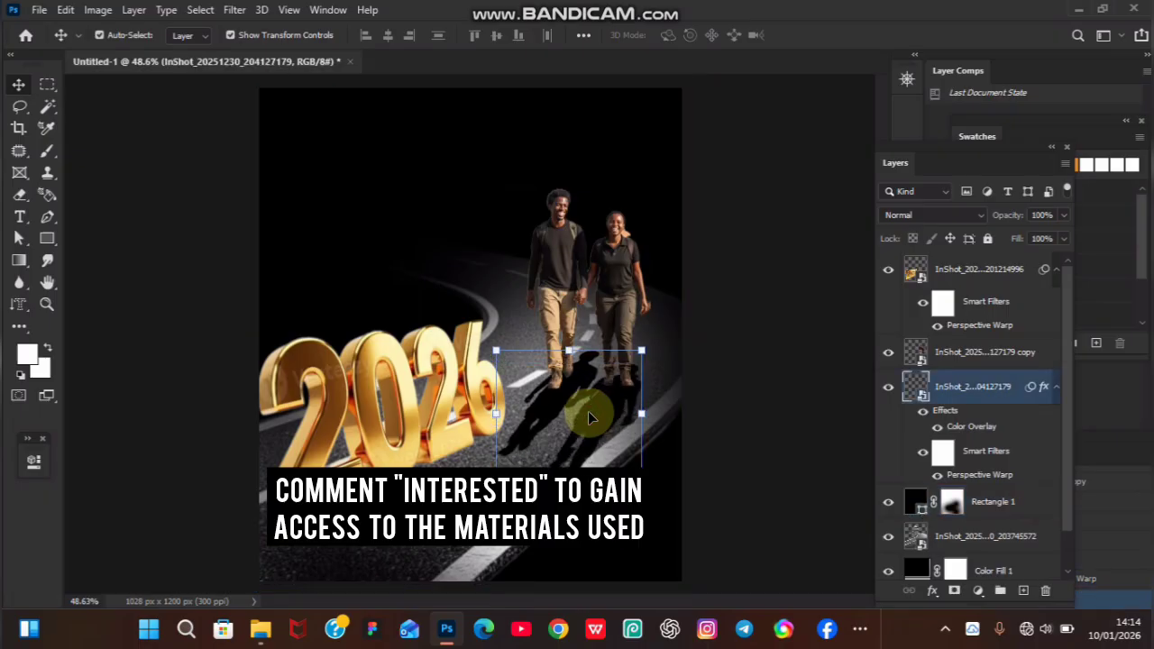
{"action": "key", "text": "shift+Up"}
{"action": "key", "text": "shift+Up"}
{"action": "key", "text": "shift+Up"}
{"action": "key", "text": "shift+Up"}
{"action": "key", "text": "shift+Up"}
{"action": "key", "text": "shift+Up"}
{"action": "key", "text": "shift+Up"}
{"action": "key", "text": "shift+Up"}
{"action": "key", "text": "shift+Up"}
{"action": "key", "text": "shift+Up"}
{"action": "key", "text": "shift+Up"}
{"action": "key", "text": "shift+Up"}
{"action": "key", "text": "shift+Up"}
{"action": "key", "text": "shift+Up"}
{"action": "key", "text": "shift+Up"}
{"action": "key", "text": "shift+Right"}
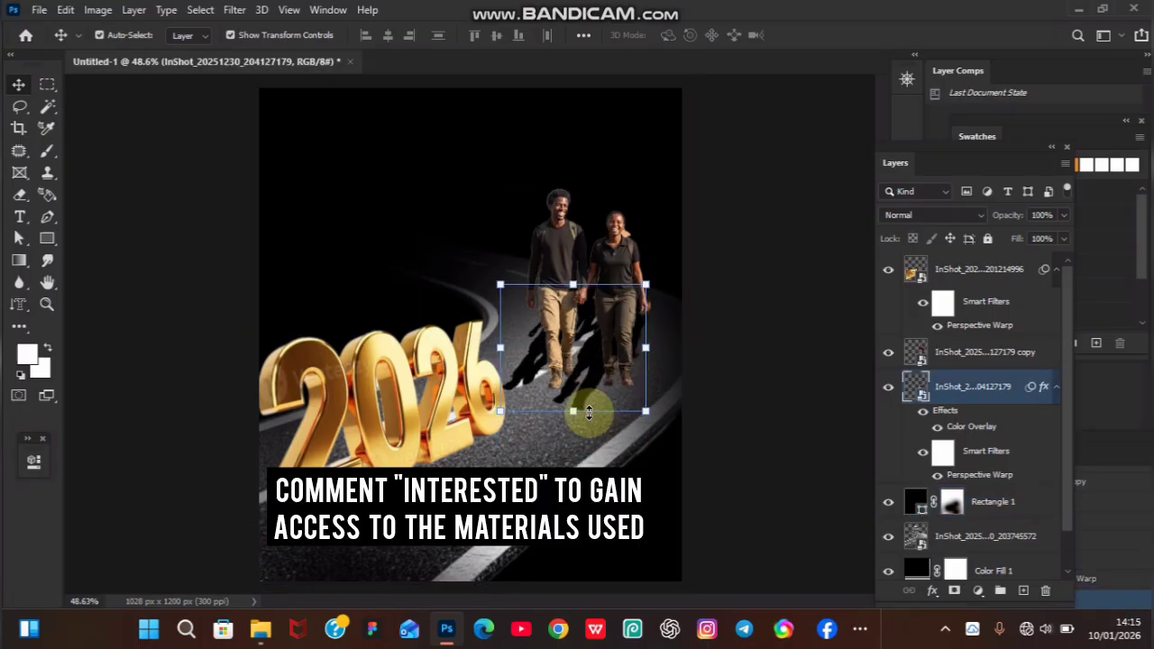
{"action": "key", "text": "shift+Right"}
{"action": "key", "text": "shift+Right"}
{"action": "key", "text": "shift+Right"}
{"action": "key", "text": "shift+Right"}
{"action": "key", "text": "shift+Right"}
{"action": "key", "text": "shift+Right"}
{"action": "key", "text": "shift+Right"}
{"action": "key", "text": "shift+Right"}
{"action": "key", "text": "shift+Right"}
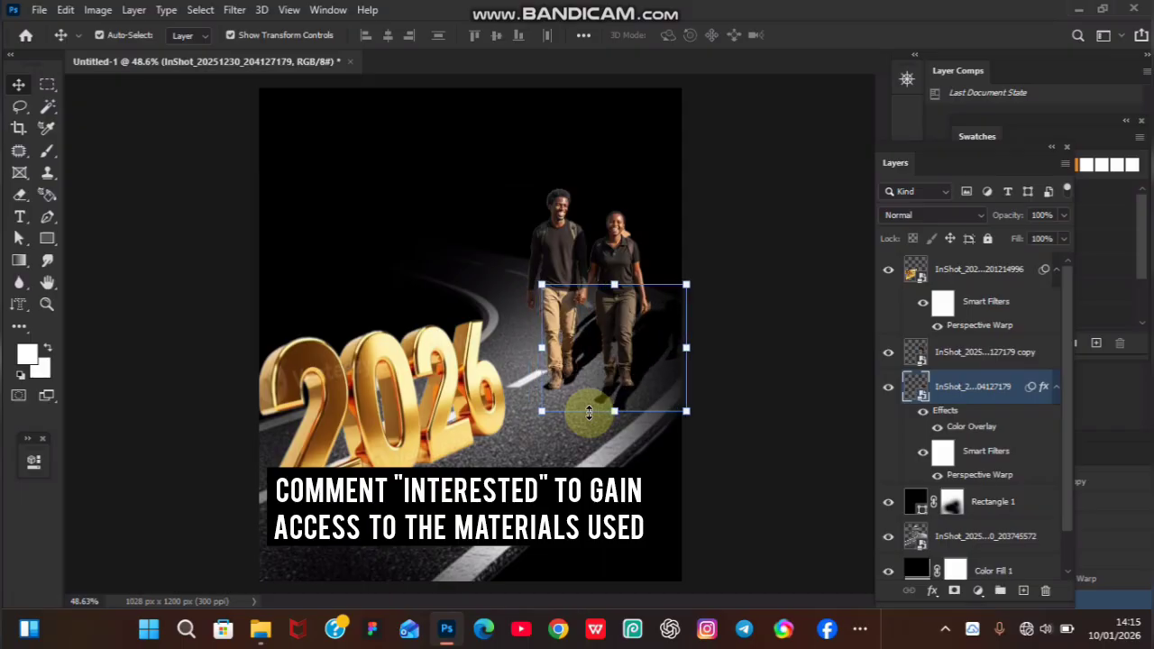
{"action": "key", "text": "shift+Up"}
{"action": "key", "text": "shift+Up"}
{"action": "key", "text": "shift+Up"}
{"action": "key", "text": "shift+Up"}
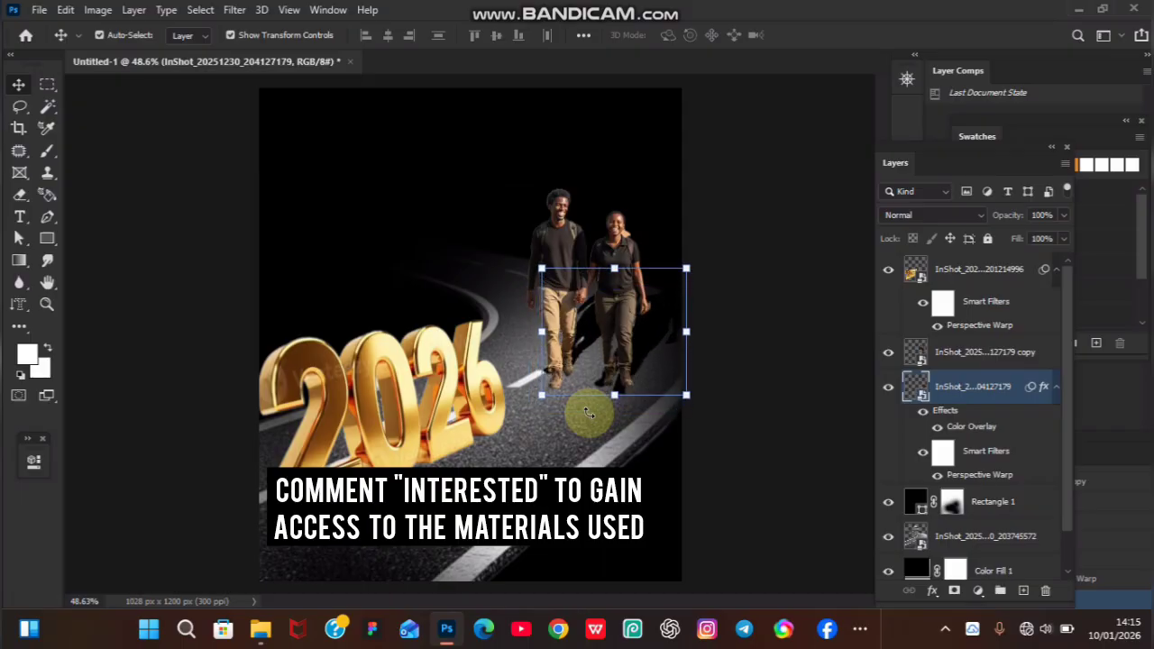
{"action": "key", "text": "shift+Up"}
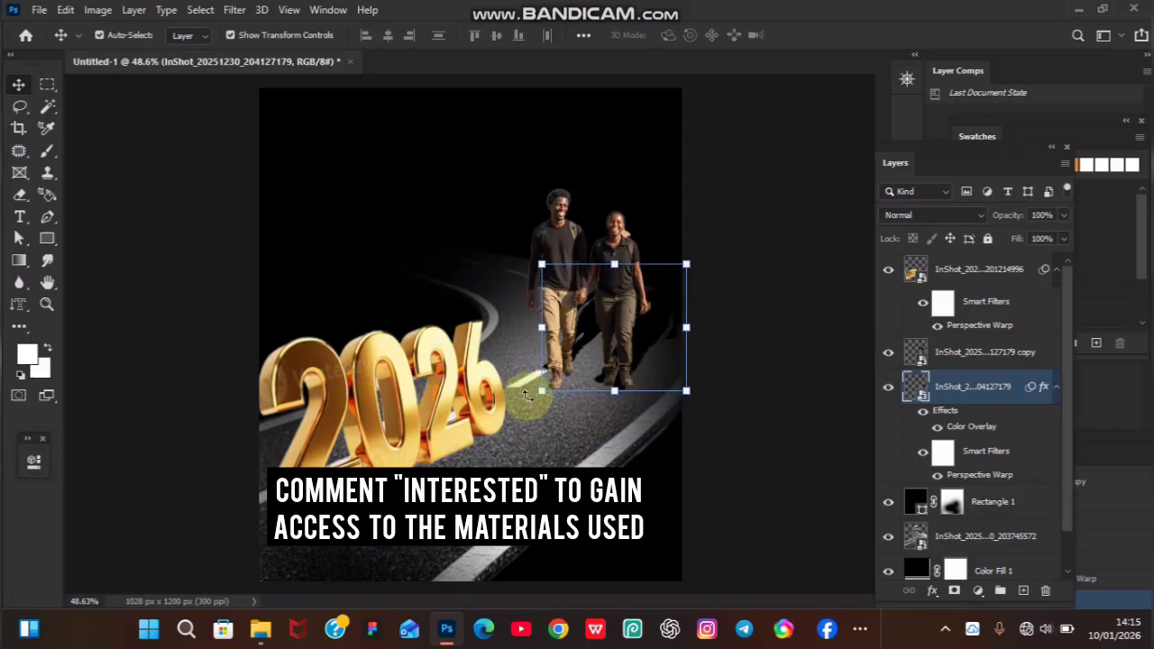
{"action": "left_click", "coordinate": [529, 397]}
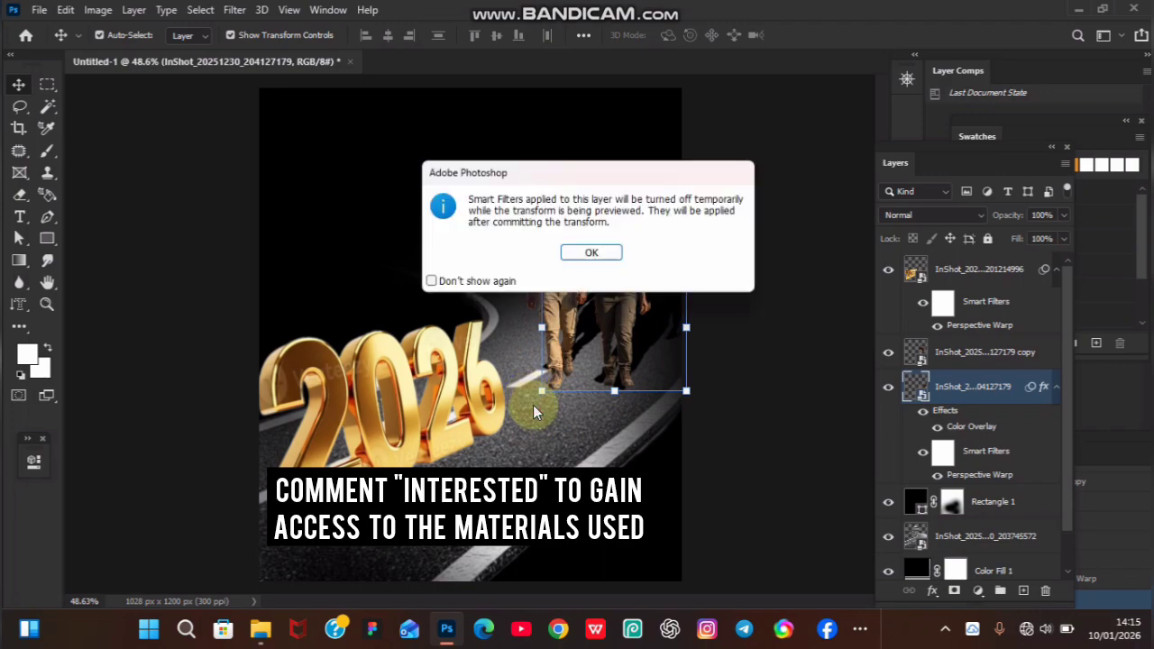
{"action": "left_click", "coordinate": [592, 255]}
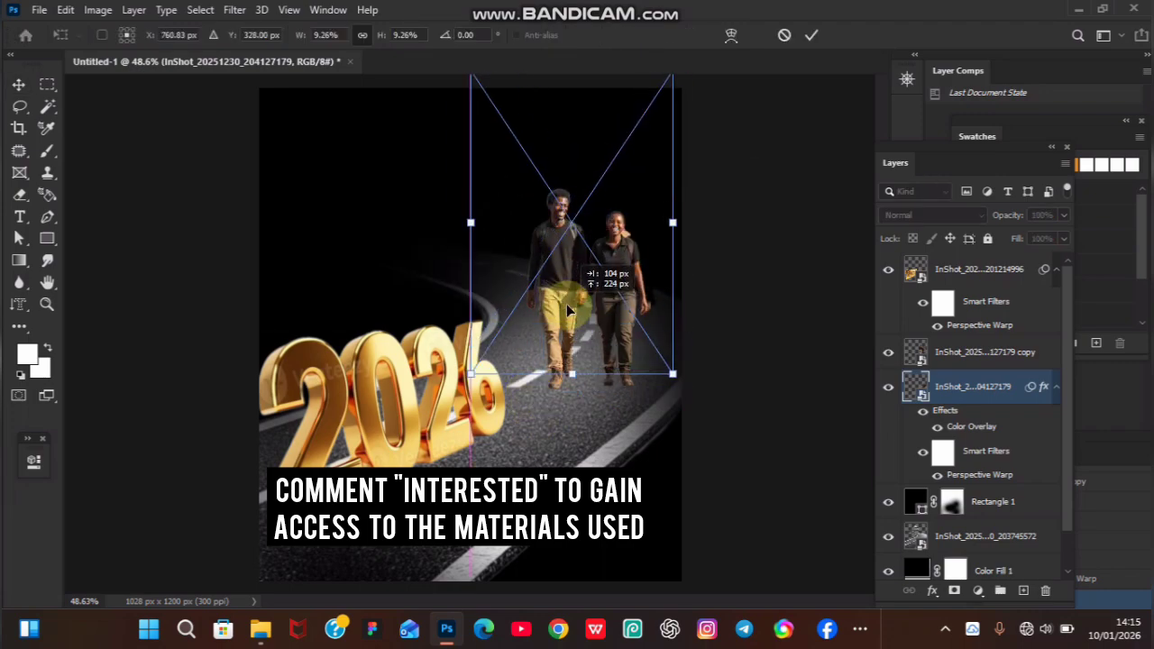
{"action": "left_click", "coordinate": [812, 35]}
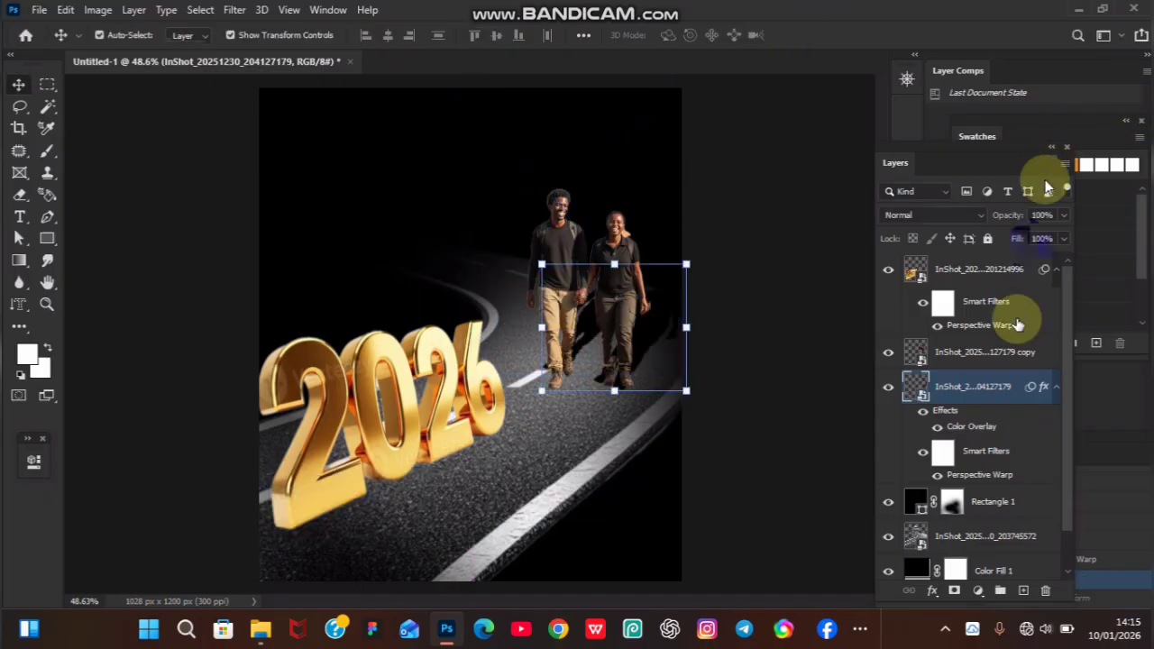
Rasterize the shadow layer, then rotate it -8.45° and nudge it to align with the couple's feet
{"action": "right_click", "coordinate": [980, 388]}
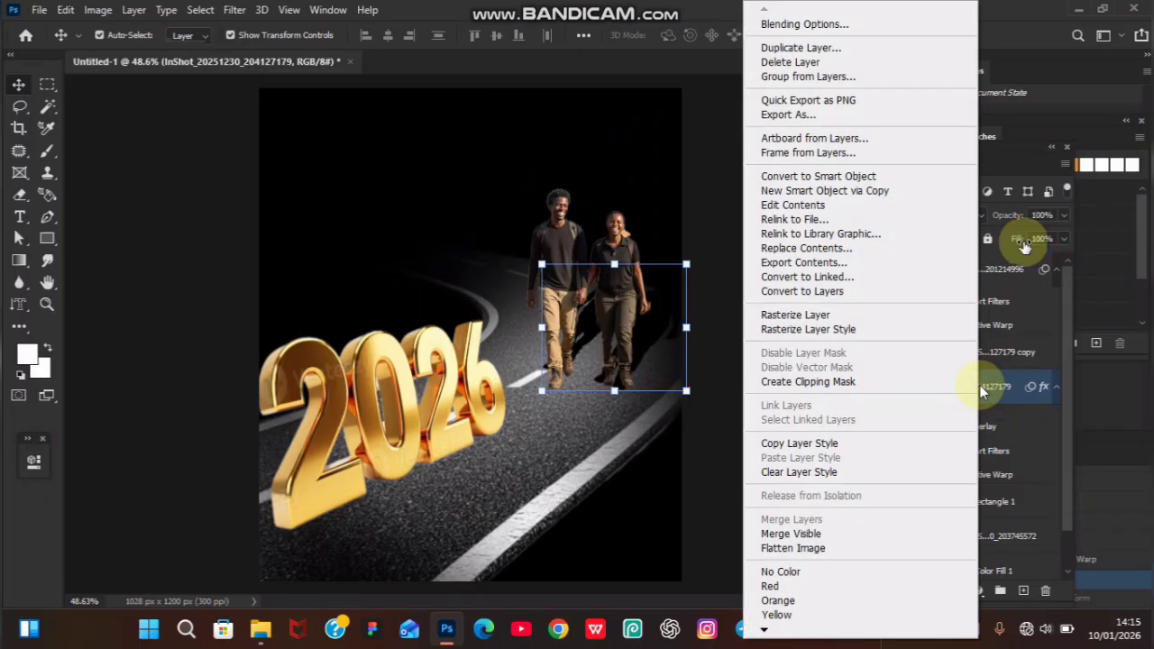
{"action": "left_click", "coordinate": [781, 315]}
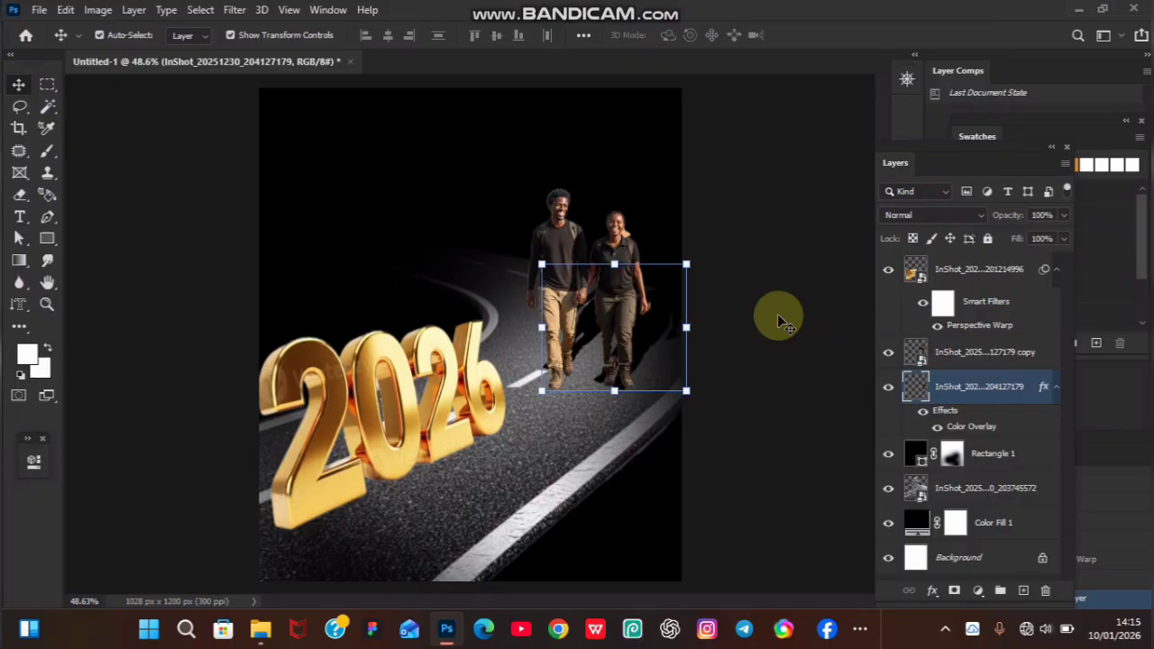
{"action": "key", "text": "shift+Down"}
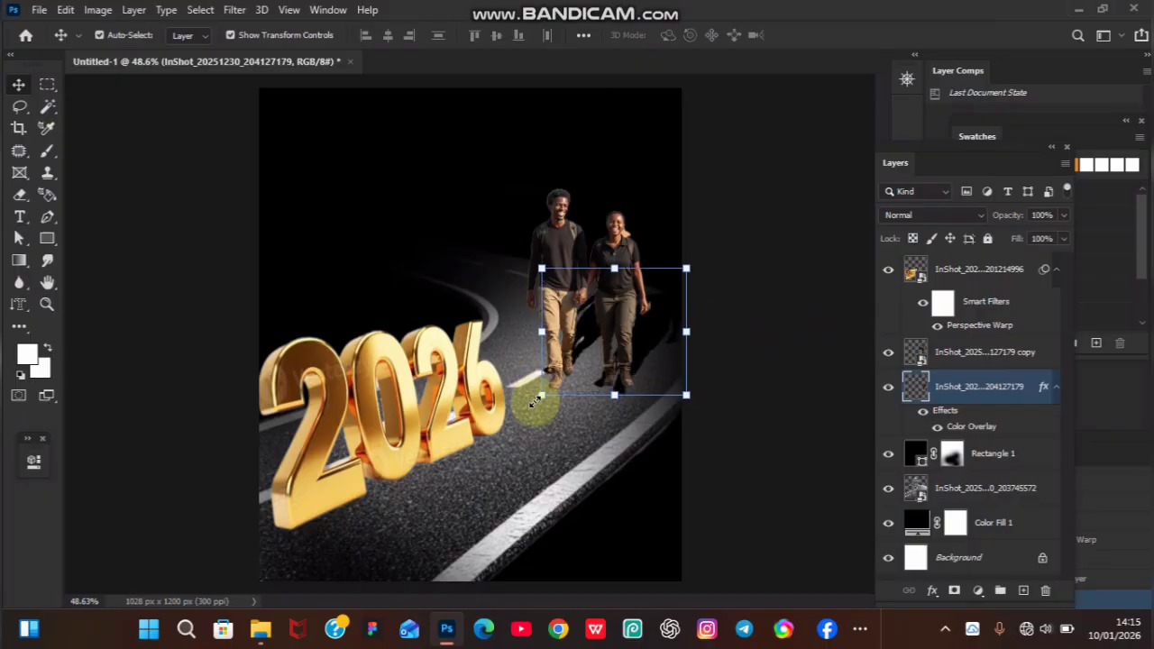
{"action": "left_click_drag", "start_coordinate": [528, 408], "coordinate": [534, 429]}
{"action": "key", "text": "Up"}
{"action": "key", "text": "Up"}
{"action": "key", "text": "Up"}
{"action": "key", "text": "Up"}
{"action": "key", "text": "Up"}
{"action": "key", "text": "Up"}
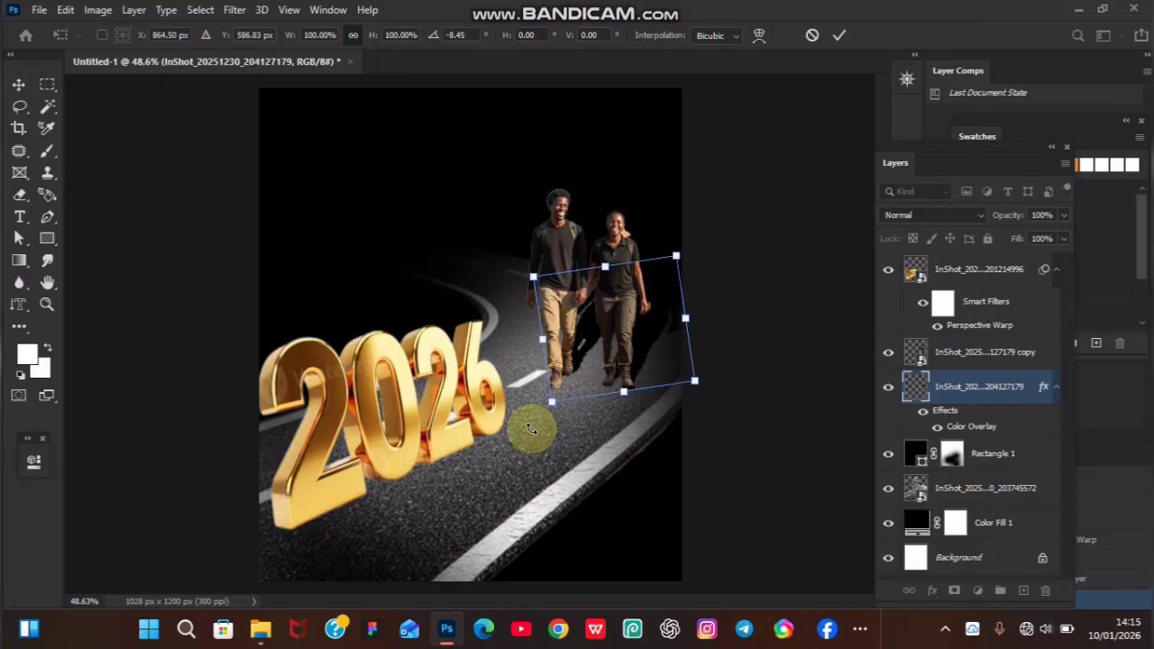
{"action": "key", "text": "Return"}
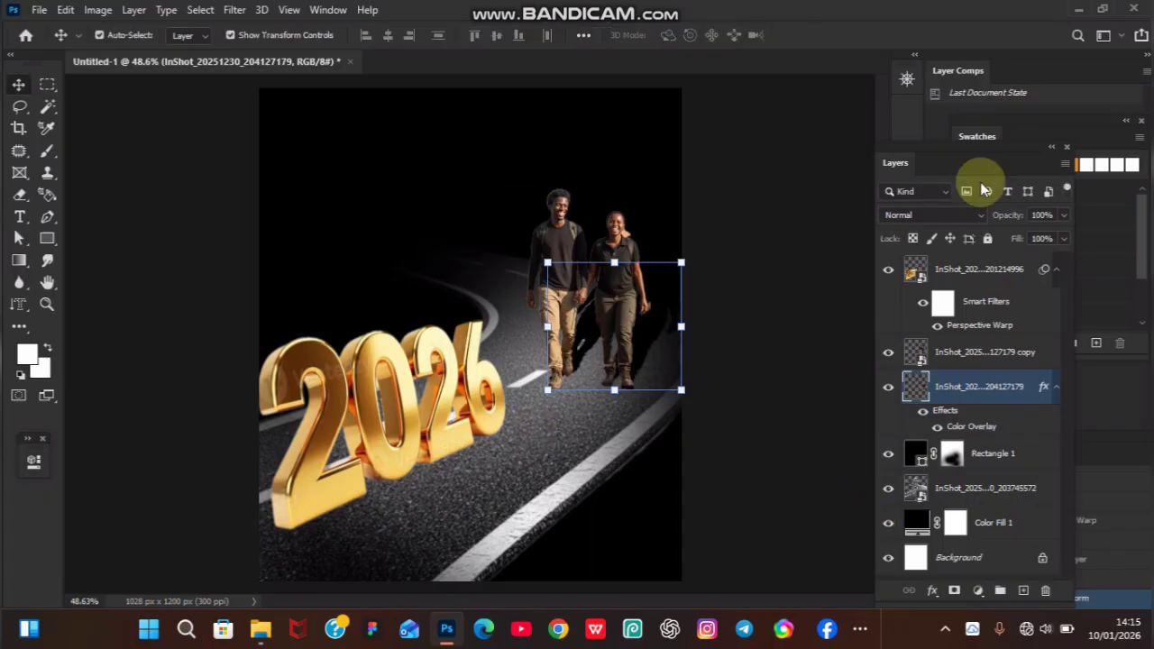
Set the shadow layer's opacity to 50%
{"action": "left_click", "coordinate": [1041, 215]}
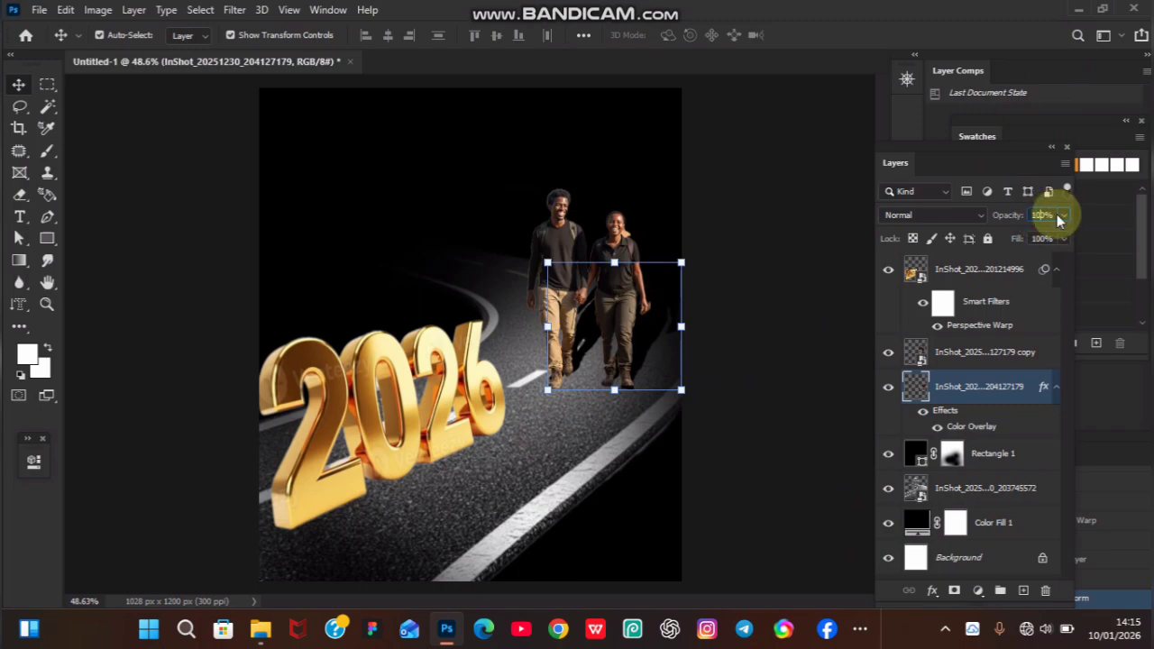
{"action": "type", "text": "0"}
{"action": "key", "text": "Return"}
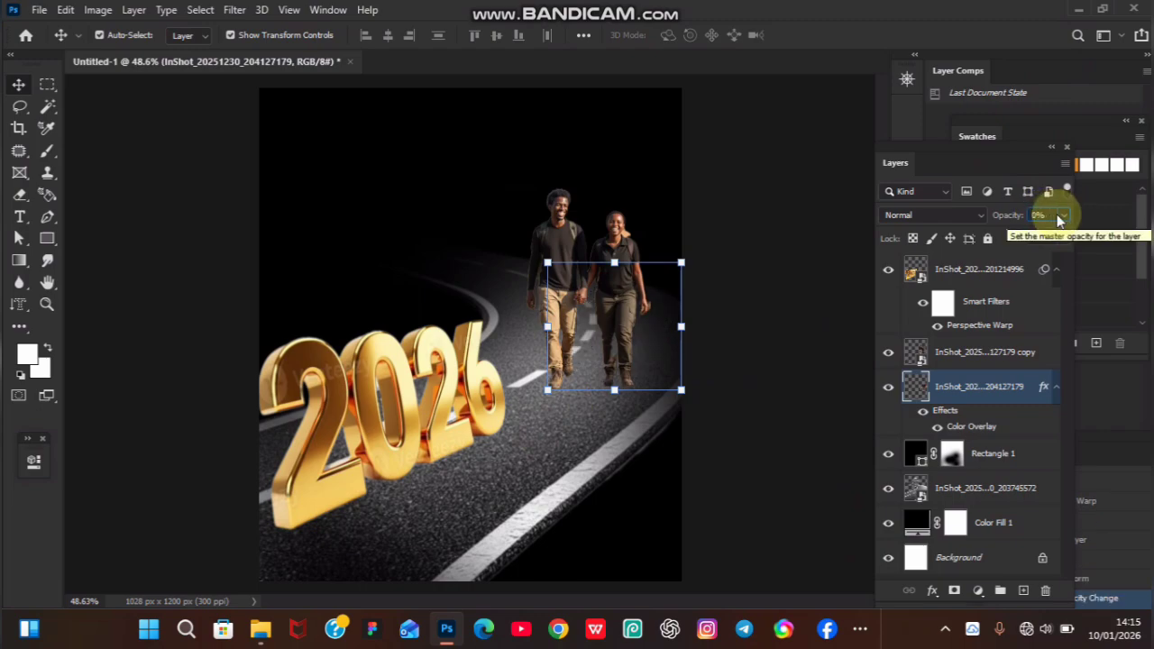
{"action": "type", "text": "50"}
{"action": "key", "text": "Return"}
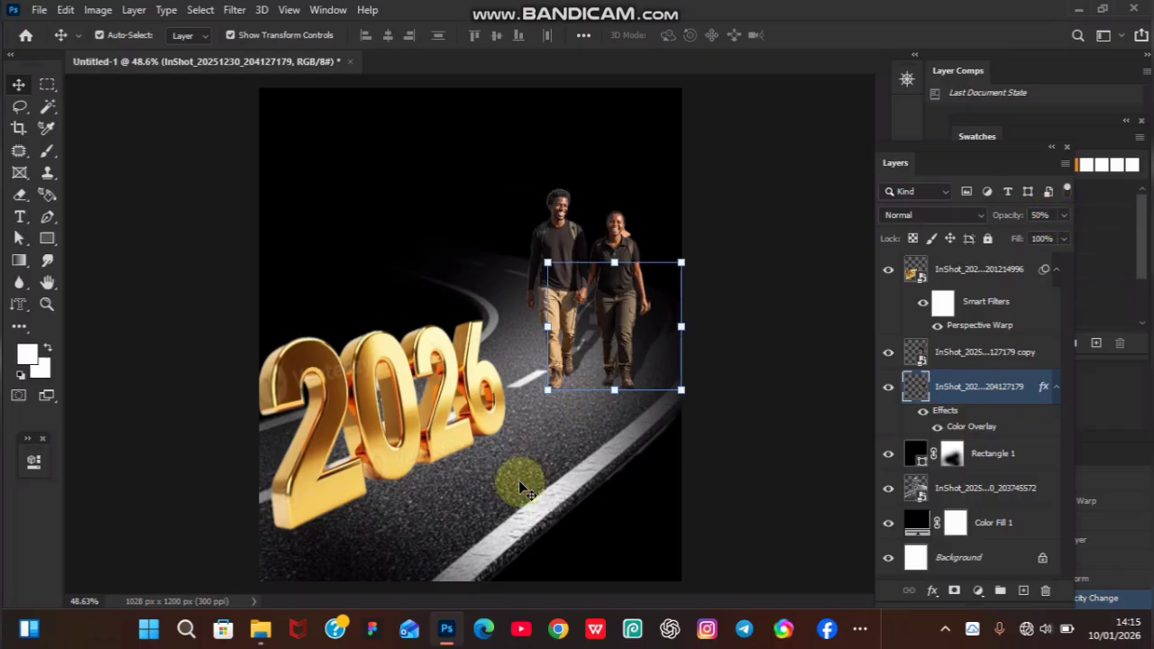
Shift the semi-transparent shadow 50 px down and 10 px left
{"action": "key", "text": "shift+Down"}
{"action": "key", "text": "shift+Down"}
{"action": "key", "text": "shift+Down"}
{"action": "key", "text": "shift+Down"}
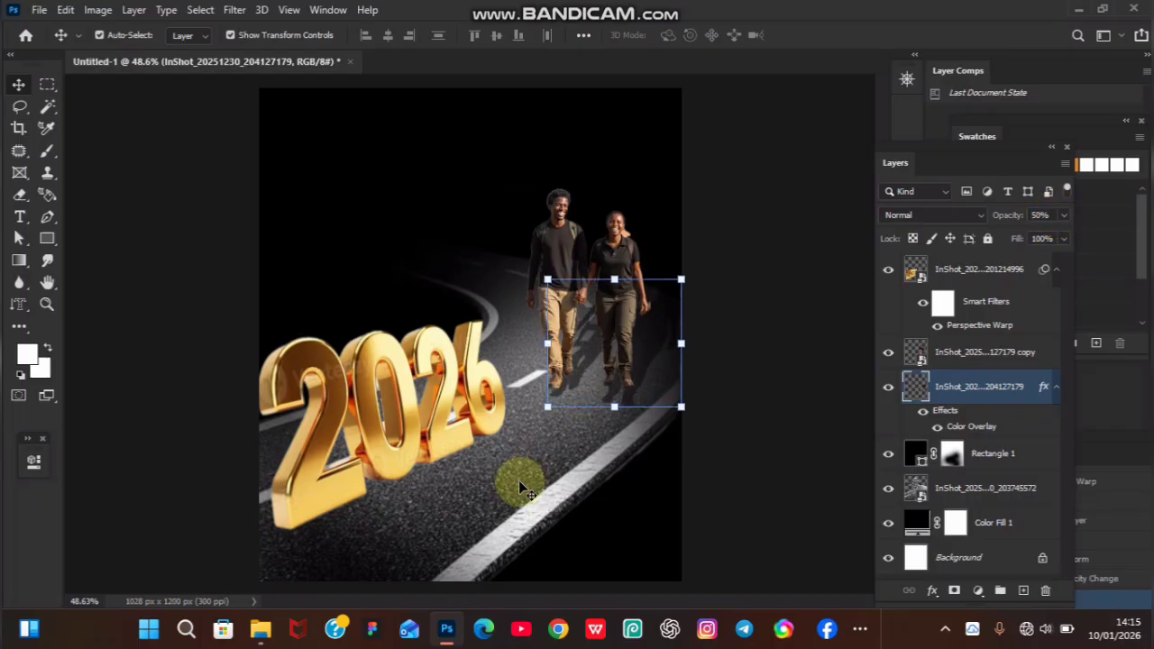
{"action": "key", "text": "shift+Down"}
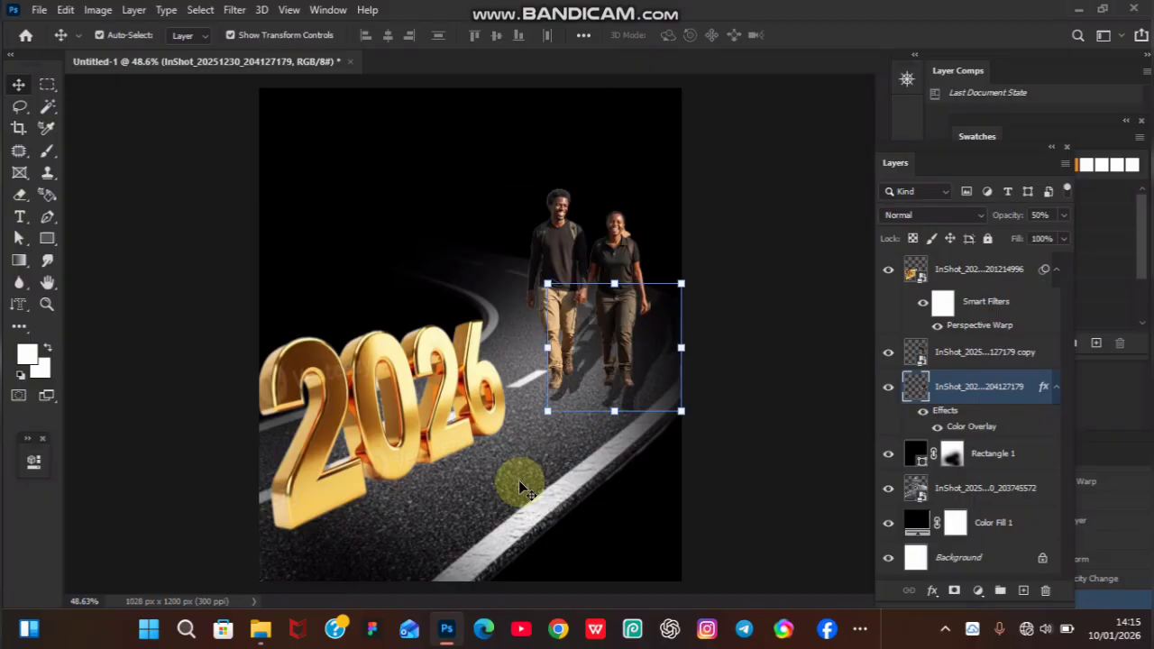
{"action": "key", "text": "shift+Left"}
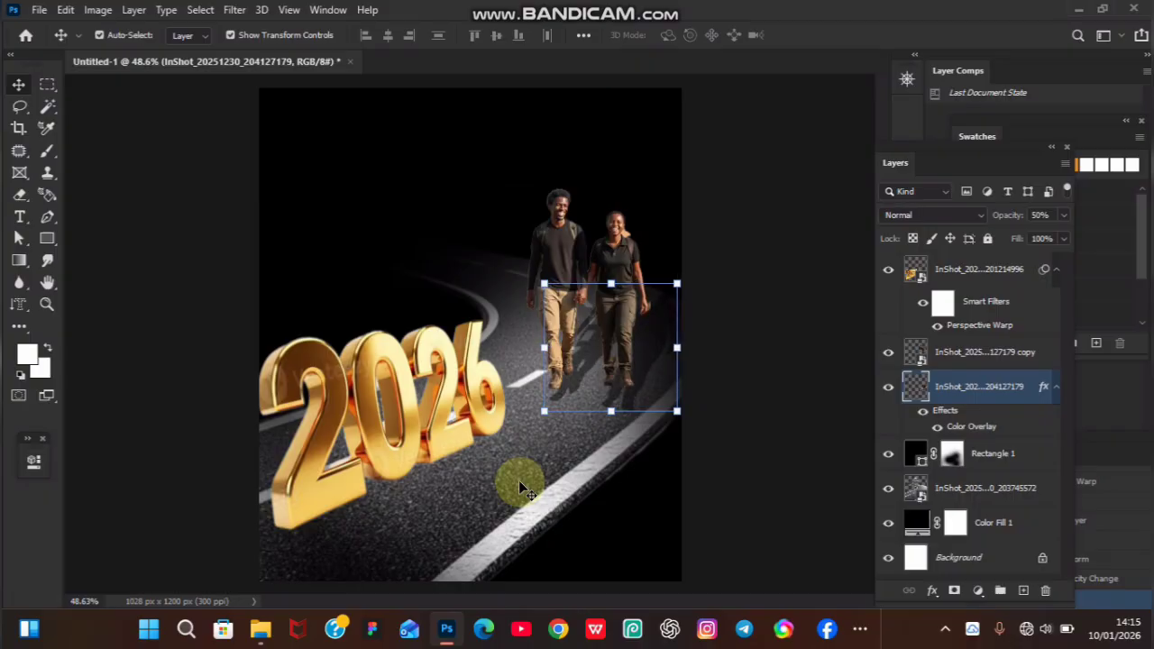
Shift the walking couple copy layer about 50 px down and 6 px left so their feet meet the shadow
{"action": "left_click", "coordinate": [590, 257]}
{"action": "key", "text": "shift+Down"}
{"action": "key", "text": "shift+Down"}
{"action": "key", "text": "shift+Down"}
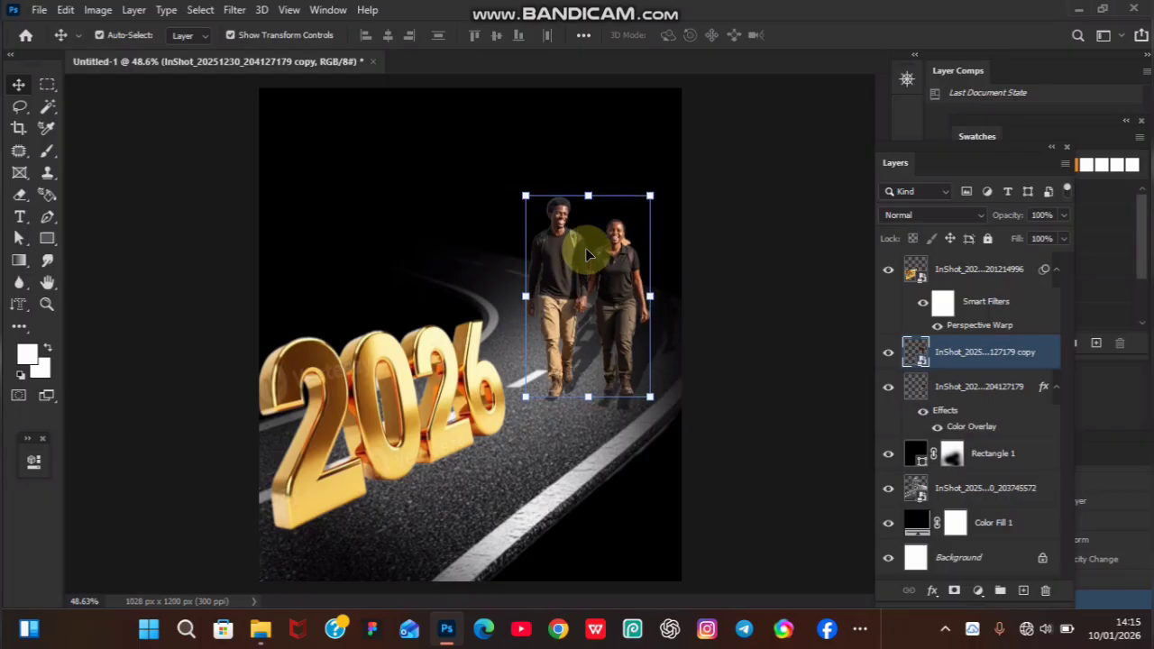
{"action": "key", "text": "shift+Down"}
{"action": "key", "text": "shift+Down"}
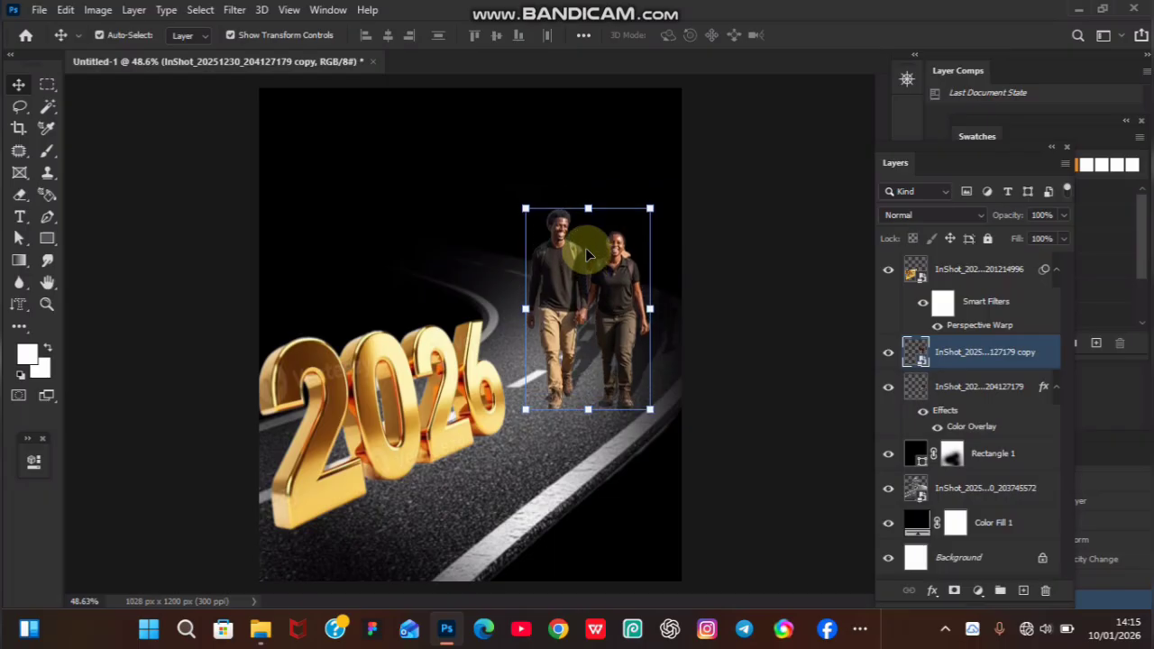
{"action": "key", "text": "Left"}
{"action": "key", "text": "Left"}
{"action": "key", "text": "Left"}
{"action": "key", "text": "Left"}
{"action": "key", "text": "Left"}
{"action": "key", "text": "Left"}
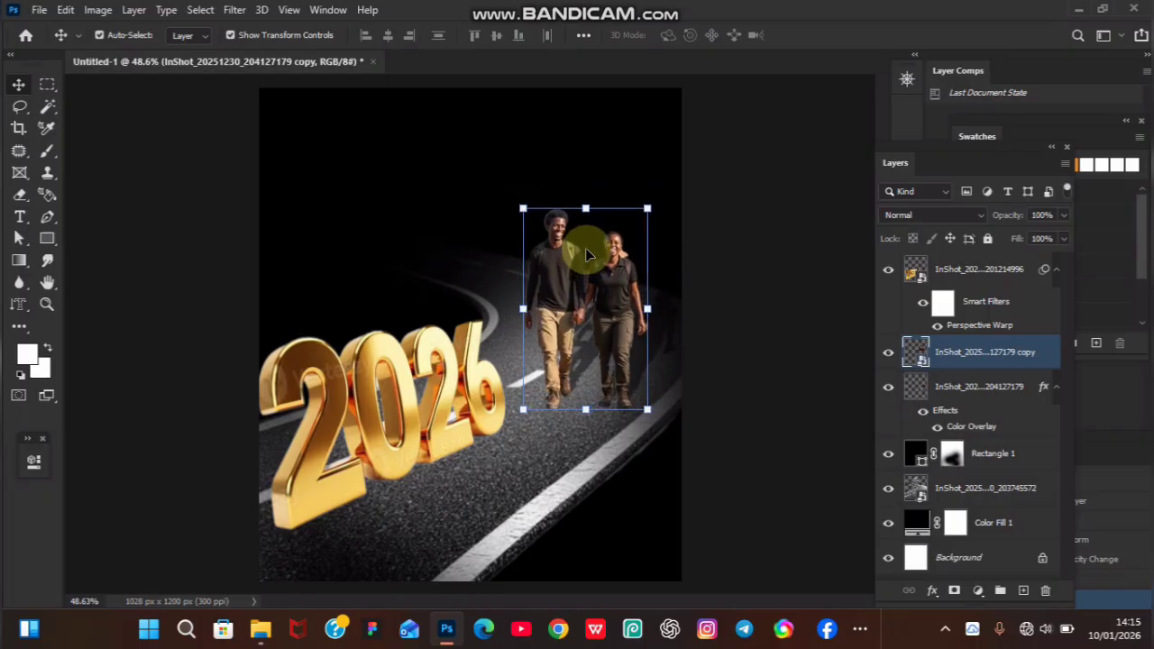
{"action": "left_click", "coordinate": [506, 483]}
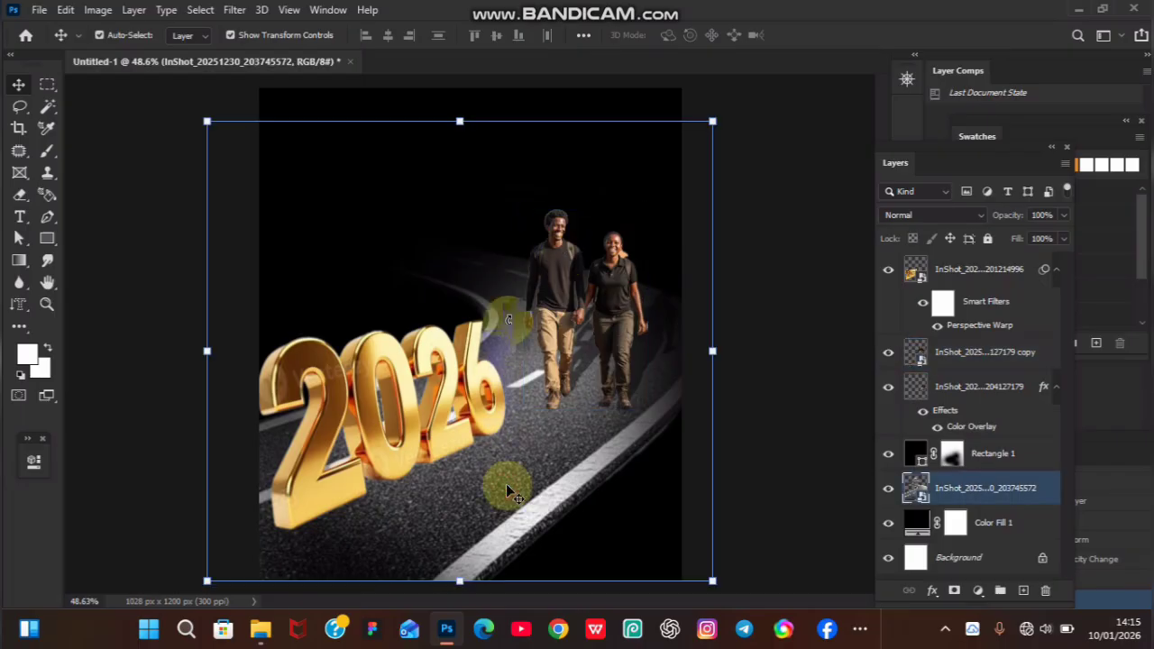
{"action": "left_click", "coordinate": [461, 397]}
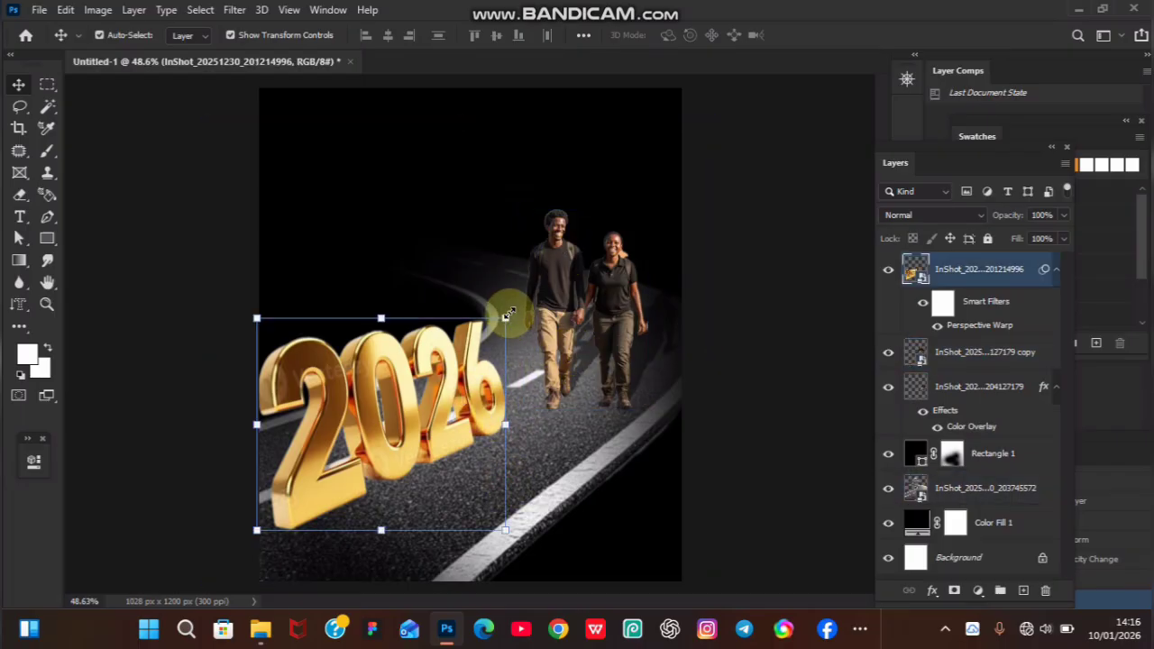
{"action": "left_click", "coordinate": [506, 318]}
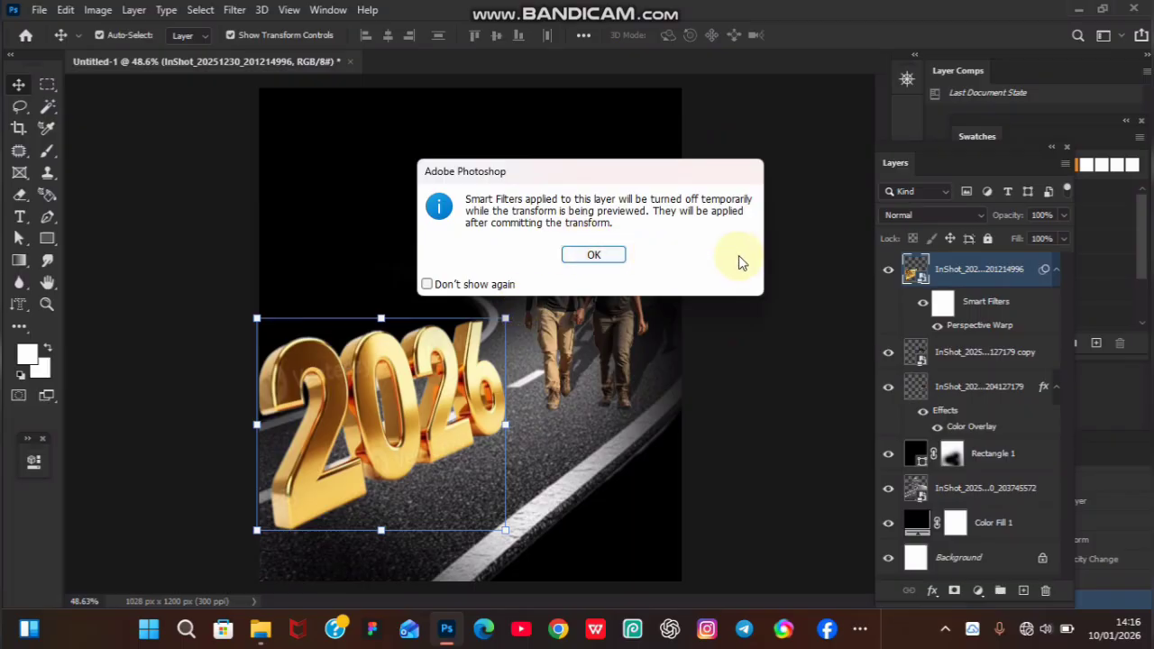
{"action": "left_click", "coordinate": [609, 251]}
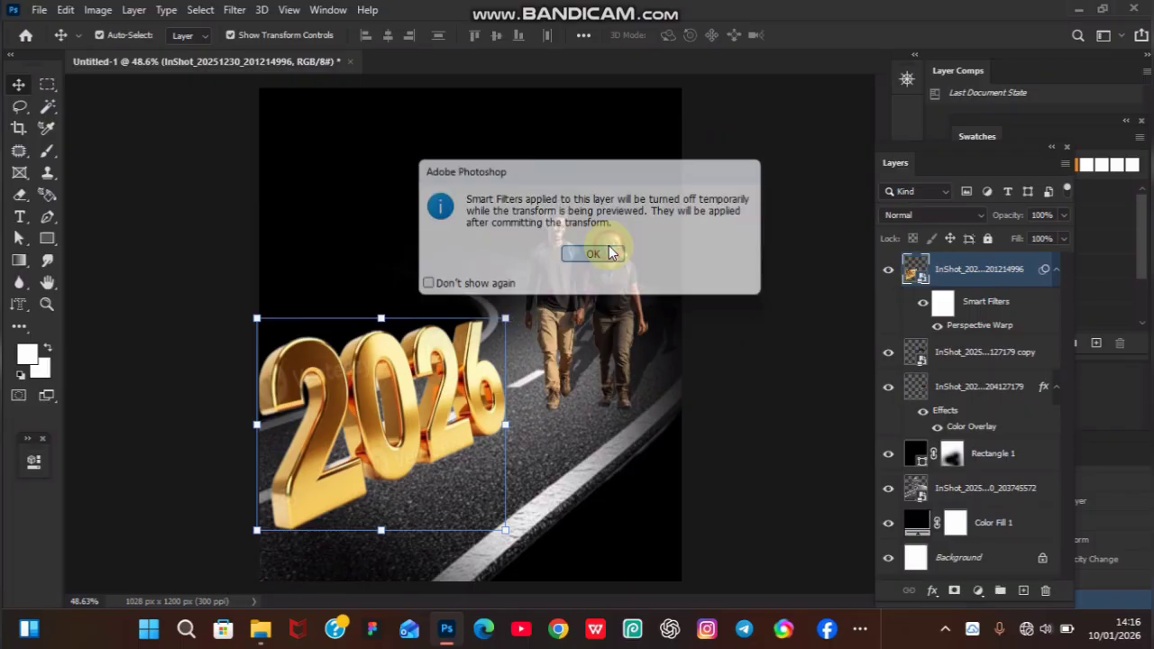
{"action": "left_click_drag", "start_coordinate": [609, 250], "coordinate": [536, 245]}
{"action": "left_click", "coordinate": [817, 33]}
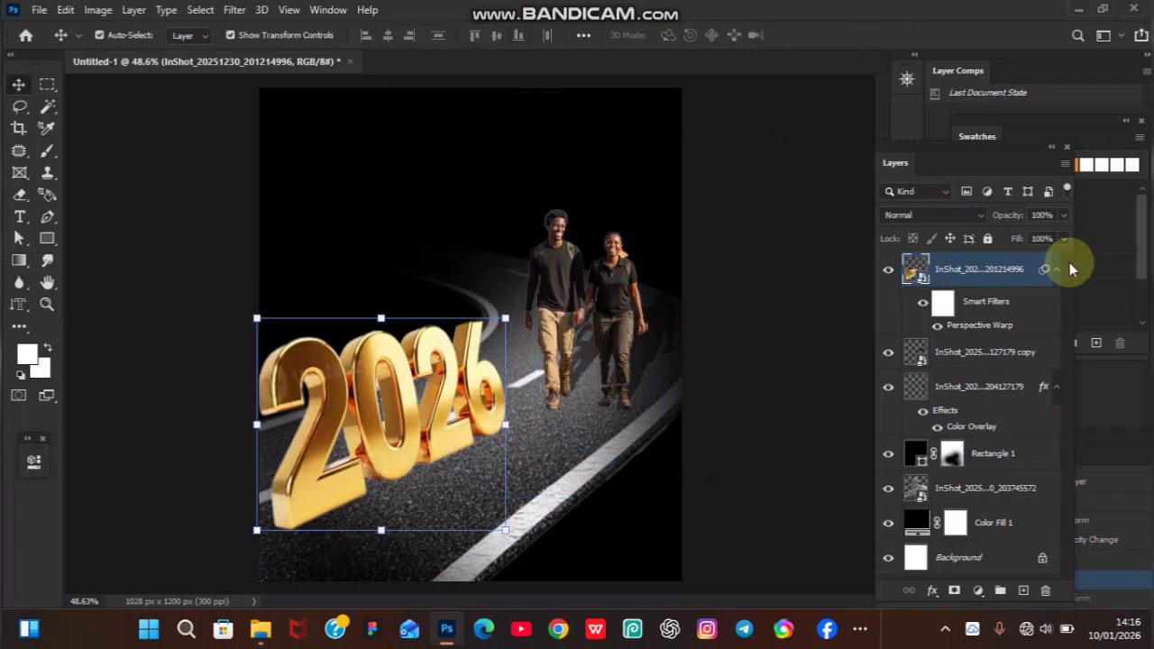
Rasterize the gold 2026 numerals layer and enlarge it slightly, keeping its lower-left corner in place
{"action": "right_click", "coordinate": [1011, 277]}
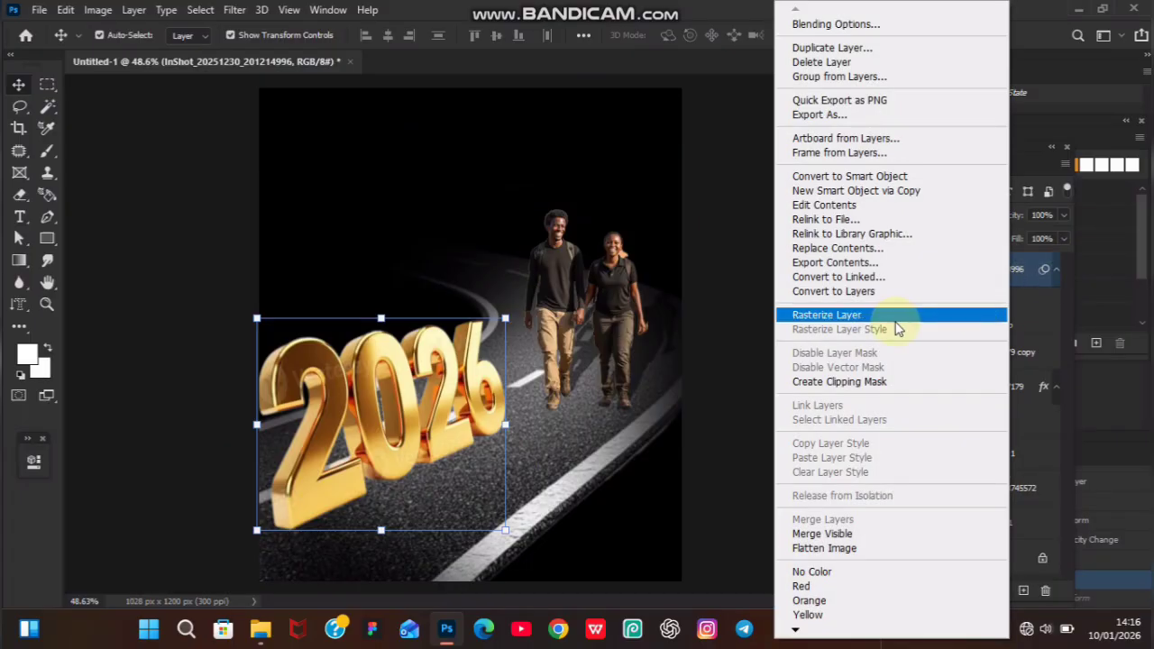
{"action": "left_click", "coordinate": [893, 322]}
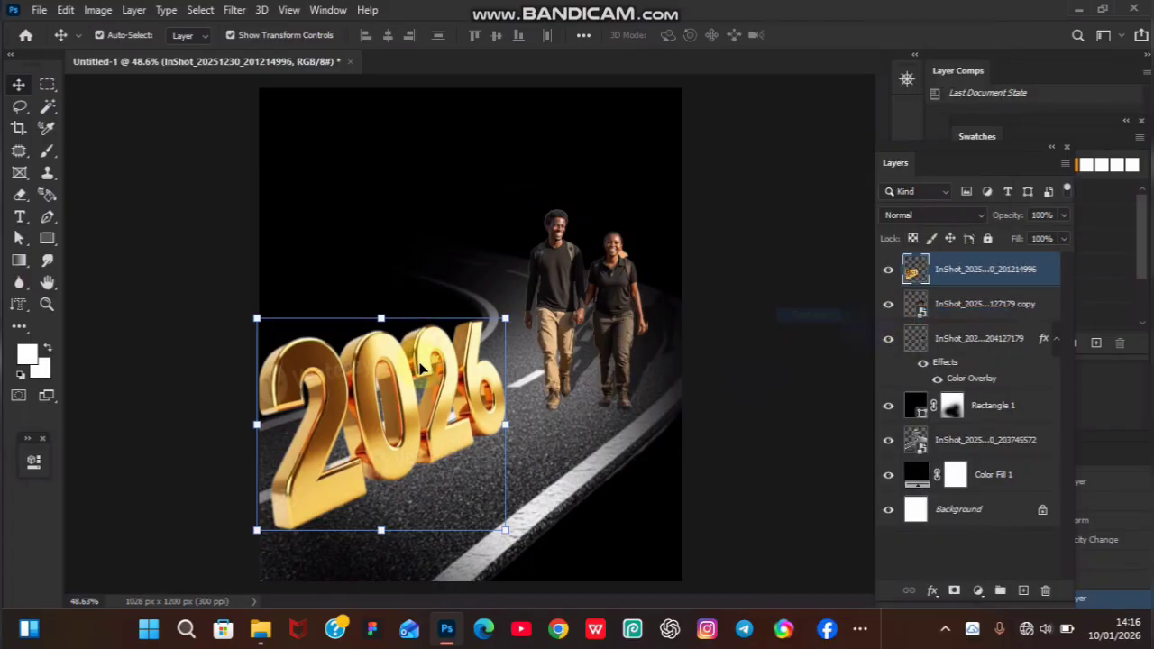
{"action": "left_click_drag", "start_coordinate": [506, 316], "coordinate": [523, 297]}
{"action": "key", "text": "Return"}
{"action": "left_click", "coordinate": [606, 455]}
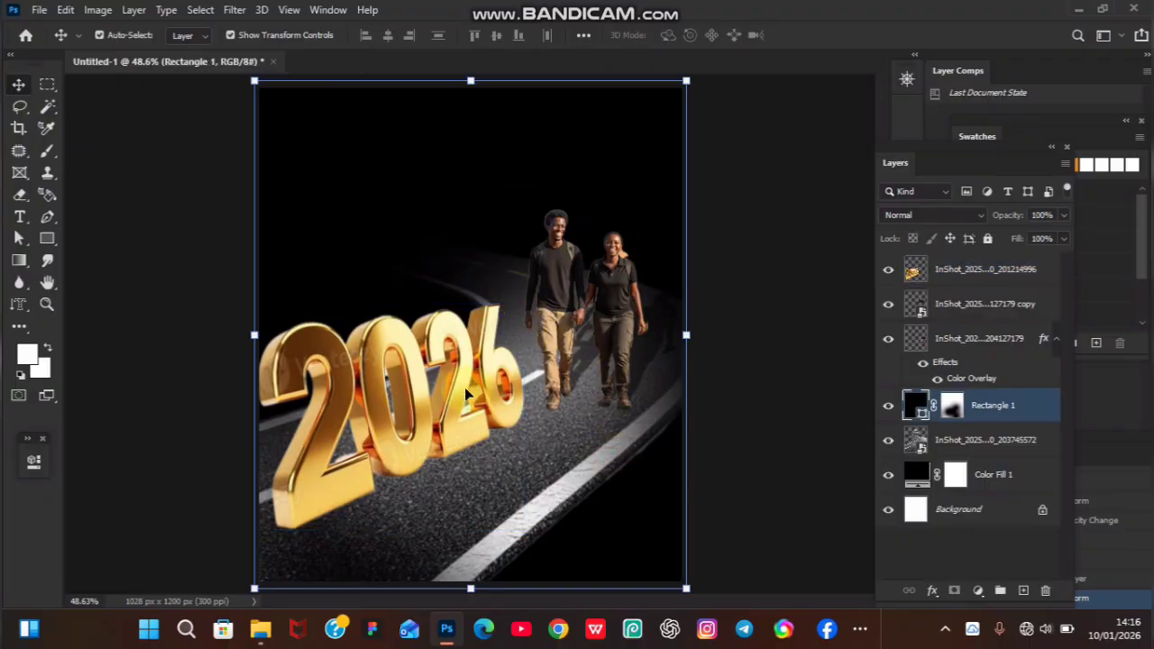
{"action": "left_click", "coordinate": [556, 307]}
Add a new empty layer above the 2026 numerals and reduce the Brush size to 90 px
{"action": "key", "text": "b"}
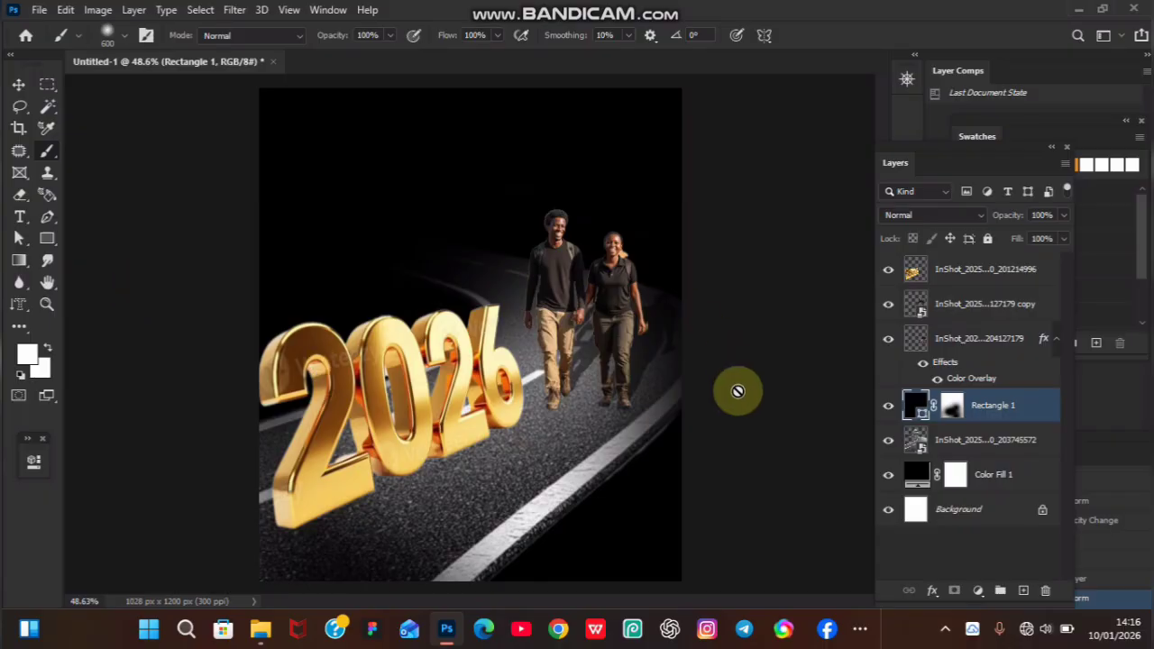
{"action": "left_click", "coordinate": [985, 278]}
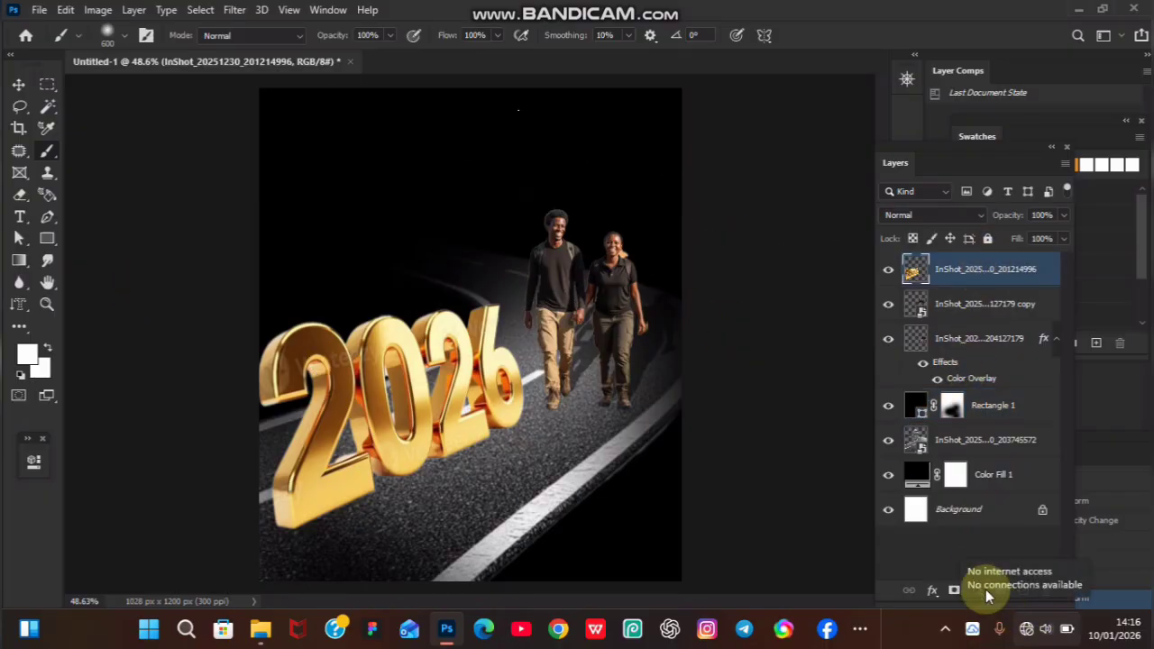
{"action": "left_click", "coordinate": [1024, 591]}
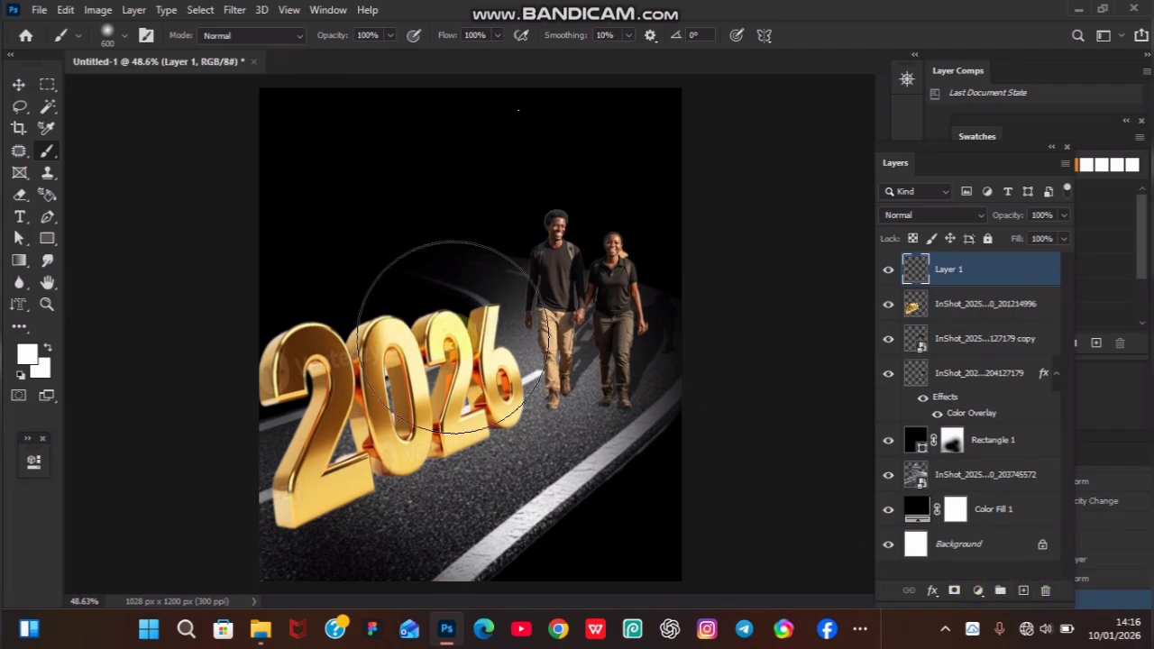
{"action": "key", "text": "bracketleft"}
{"action": "key", "text": "bracketleft"}
{"action": "key", "text": "bracketleft"}
{"action": "key", "text": "bracketleft"}
{"action": "key", "text": "bracketleft"}
{"action": "key", "text": "bracketleft"}
{"action": "key", "text": "bracketleft"}
{"action": "key", "text": "bracketleft"}
{"action": "key", "text": "bracketleft"}
{"action": "key", "text": "bracketleft"}
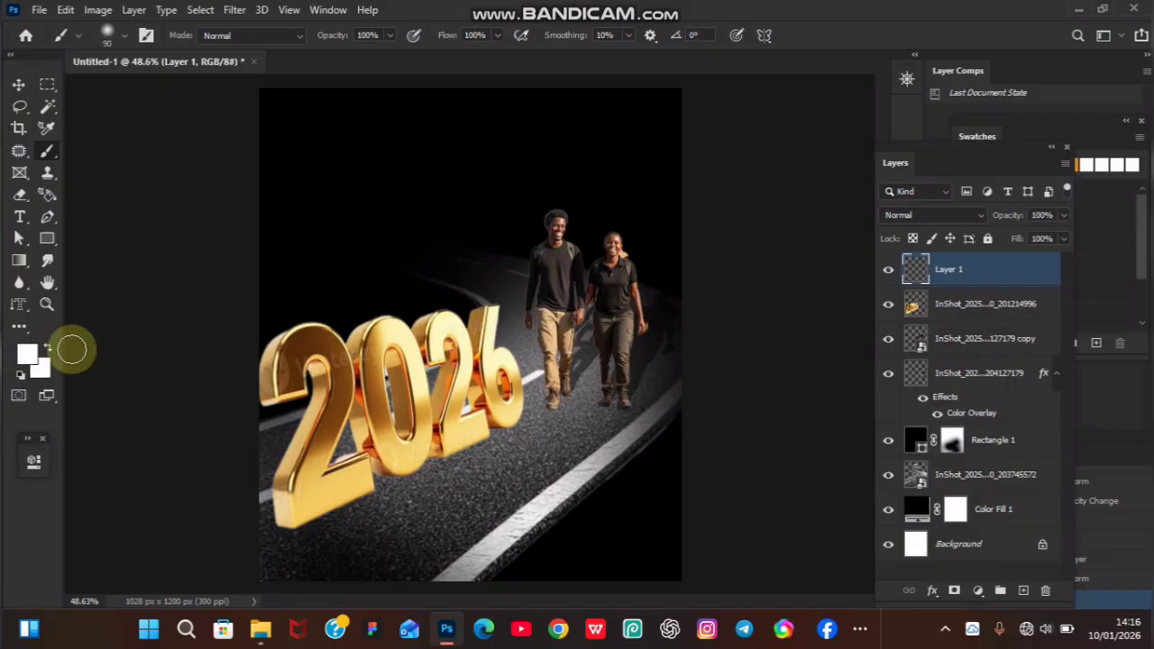
Set the foreground color to 000000 and paint soft contact shadows around the couple's shoes with a 45 px brush
{"action": "left_click", "coordinate": [32, 358]}
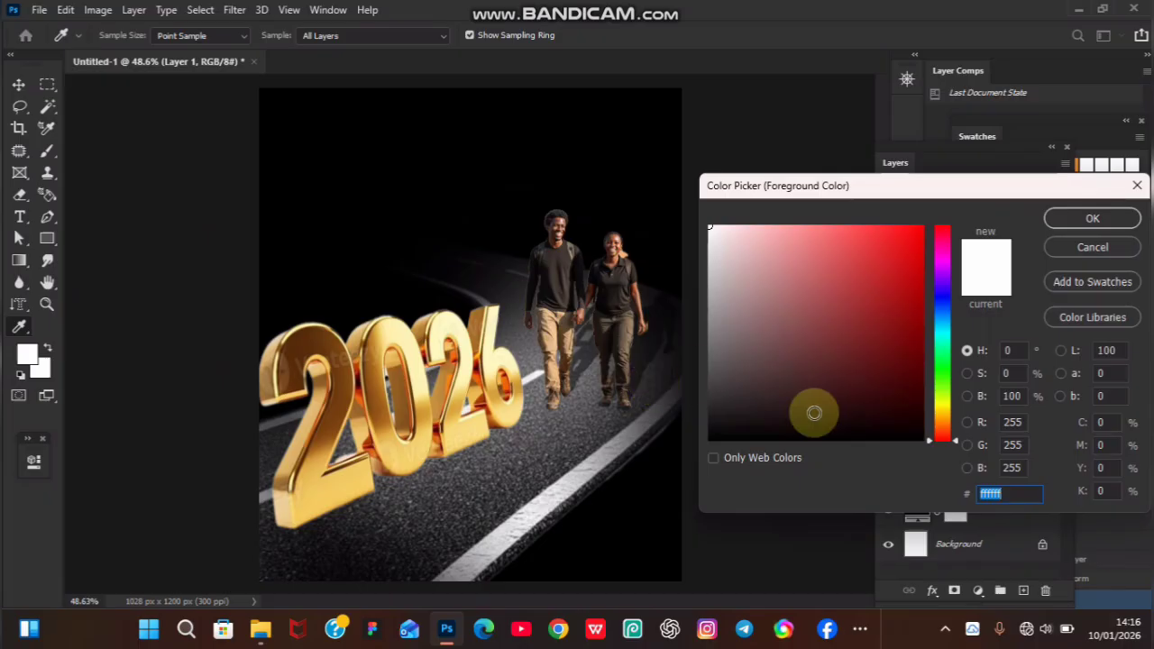
{"action": "type", "text": "000000"}
{"action": "key", "text": "Return"}
{"action": "key", "text": "b"}
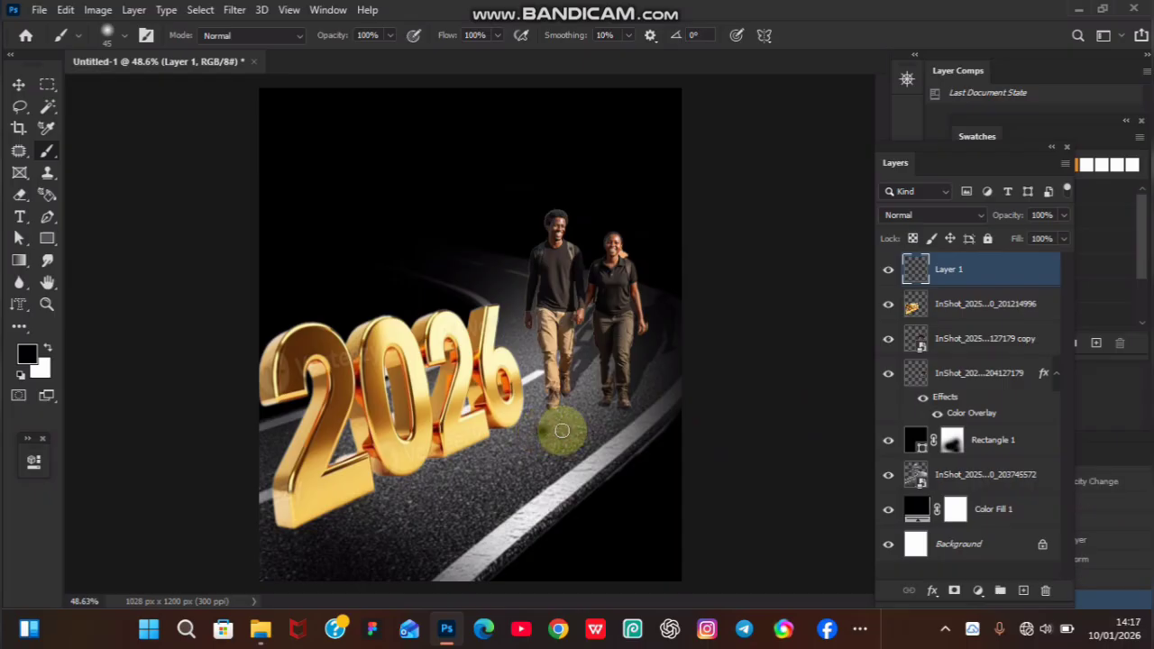
{"action": "left_click", "coordinate": [543, 431]}
{"action": "key", "text": "ctrl+z"}
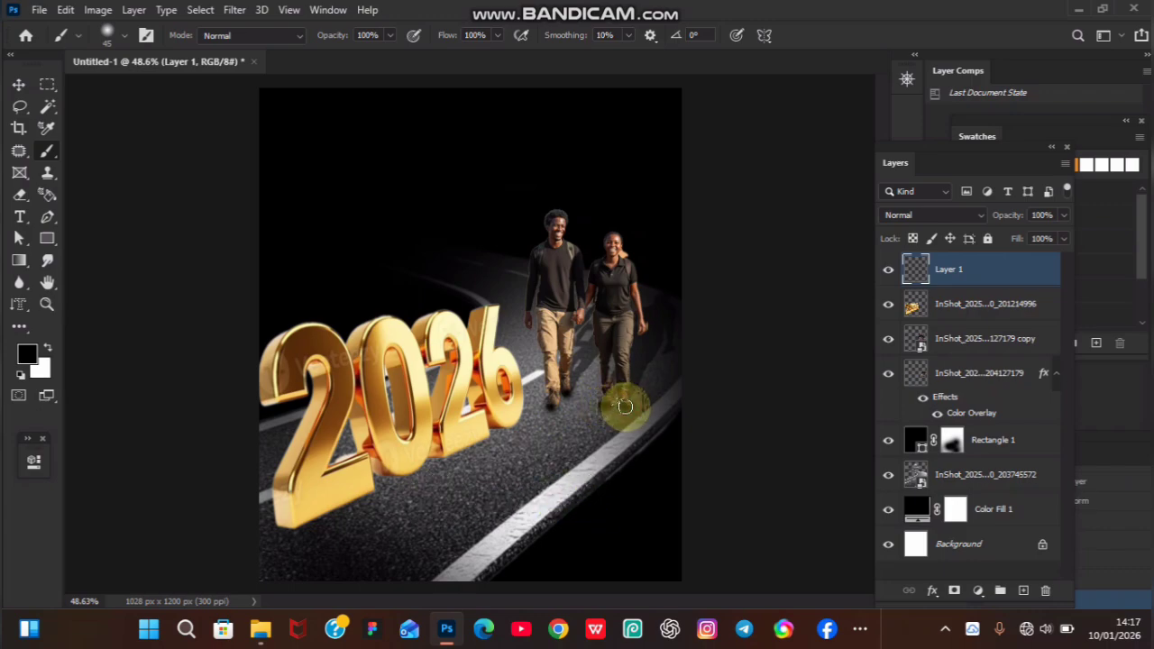
Move the painted contact shadow layer directly below the walking couple copy layer
{"action": "key", "text": "v"}
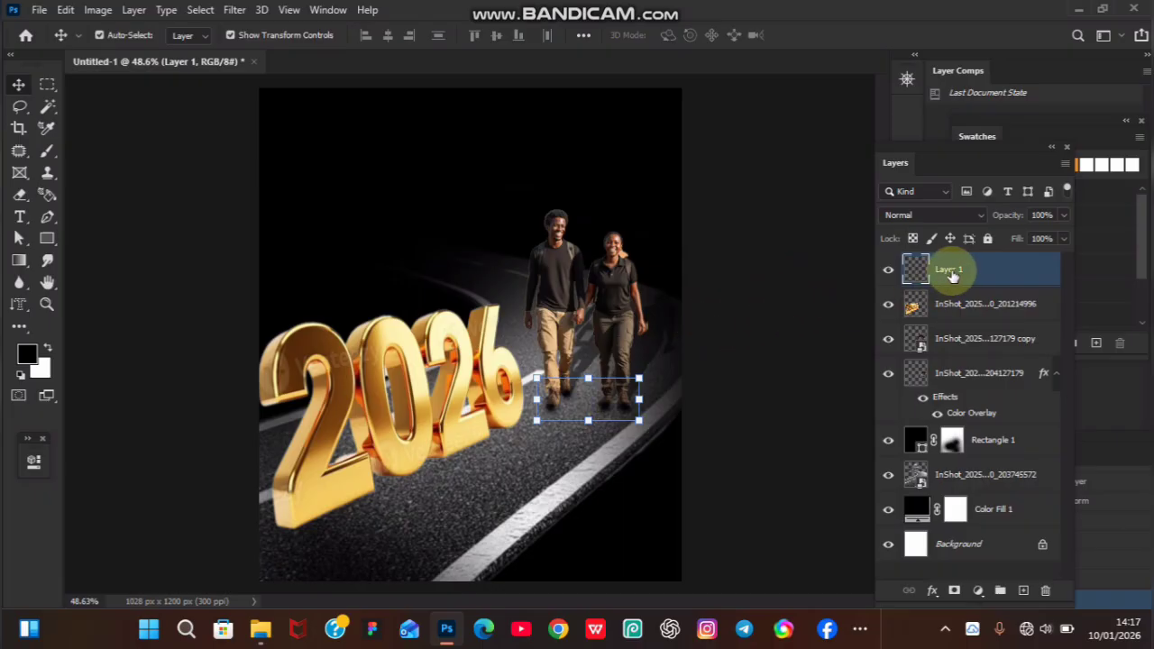
{"action": "left_click", "coordinate": [568, 285]}
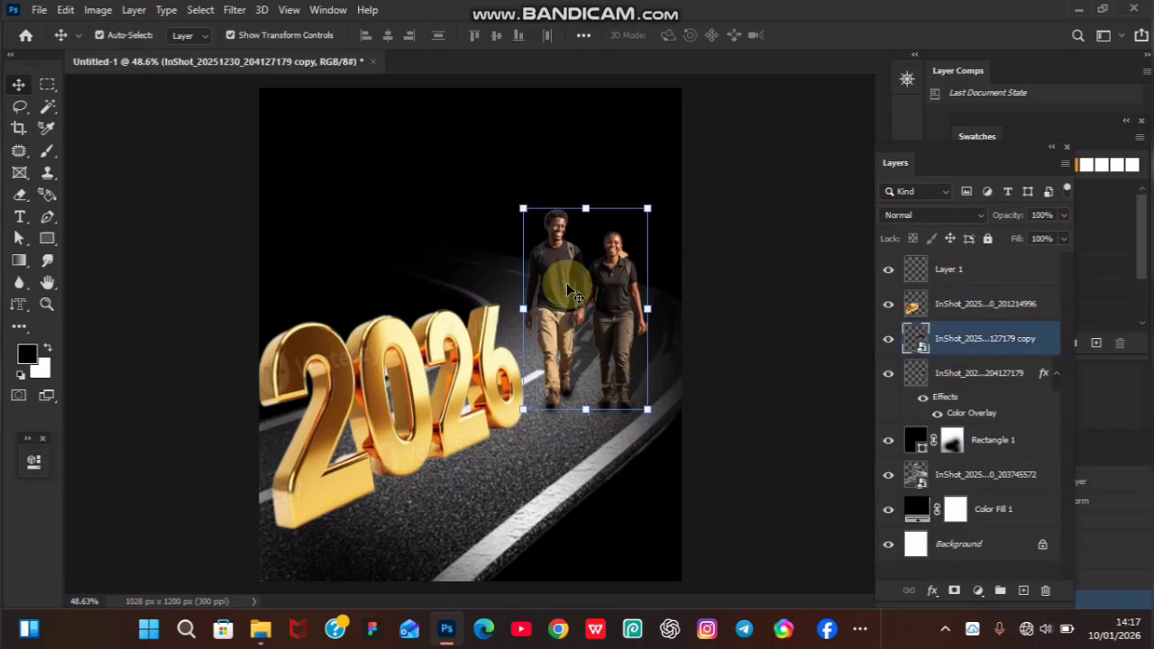
{"action": "left_click_drag", "start_coordinate": [954, 269], "coordinate": [965, 351]}
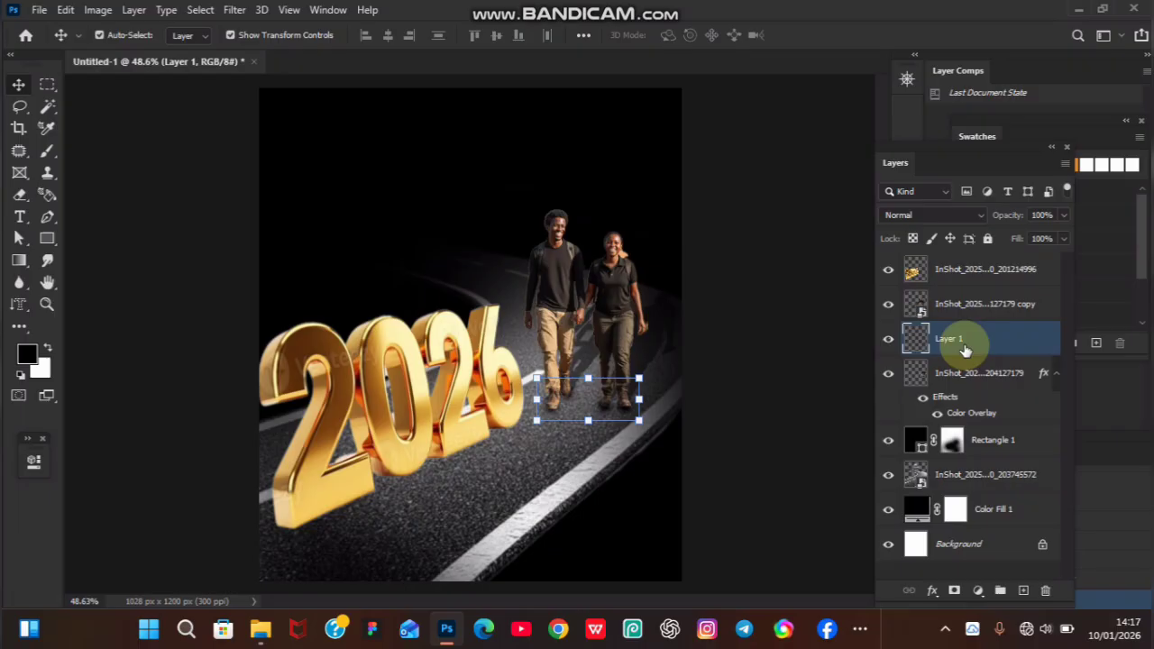
Move the masked black Rectangle 1 layer to the top of the layer stack
{"action": "left_click", "coordinate": [463, 458]}
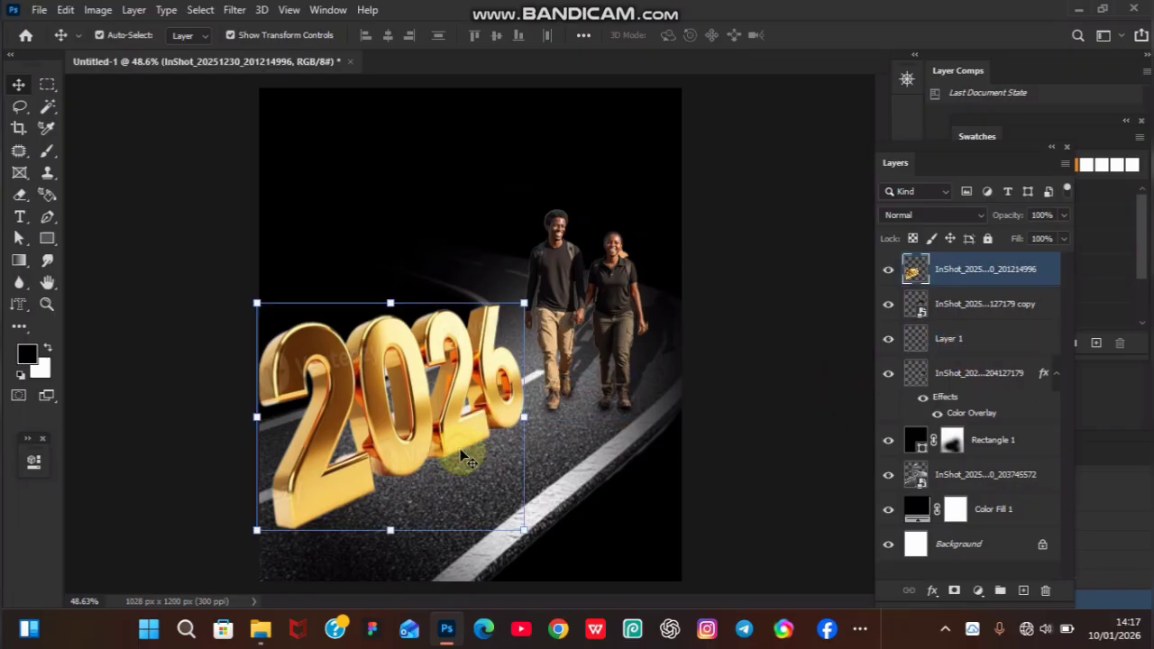
{"action": "left_click", "coordinate": [568, 446]}
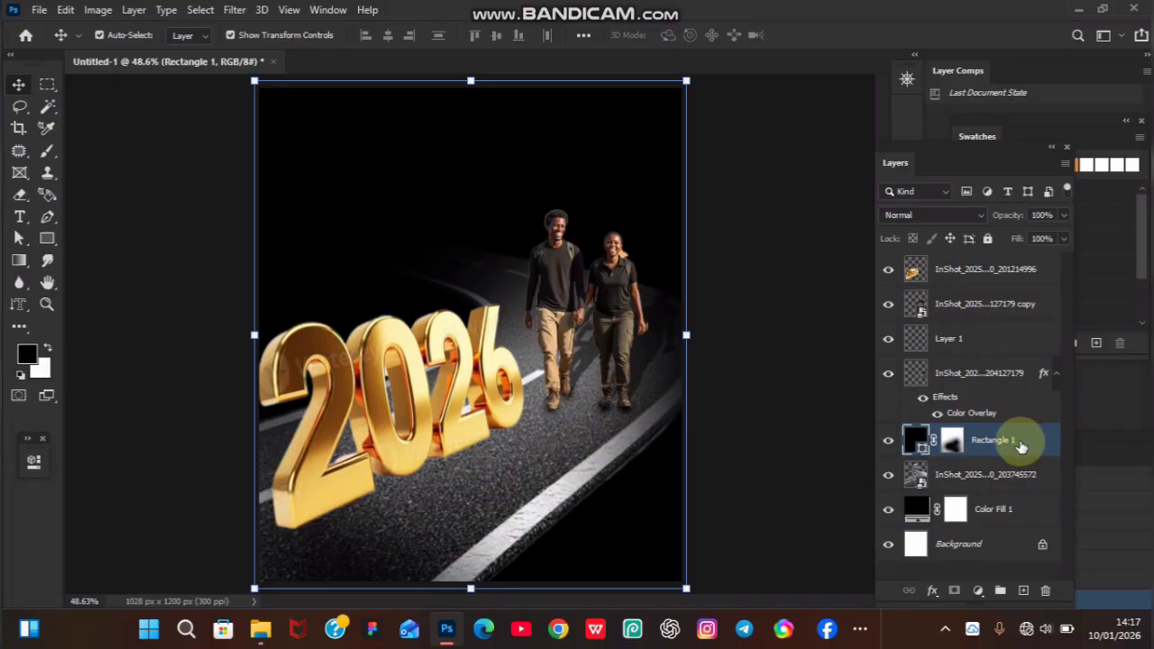
{"action": "left_click_drag", "start_coordinate": [1019, 442], "coordinate": [1006, 268]}
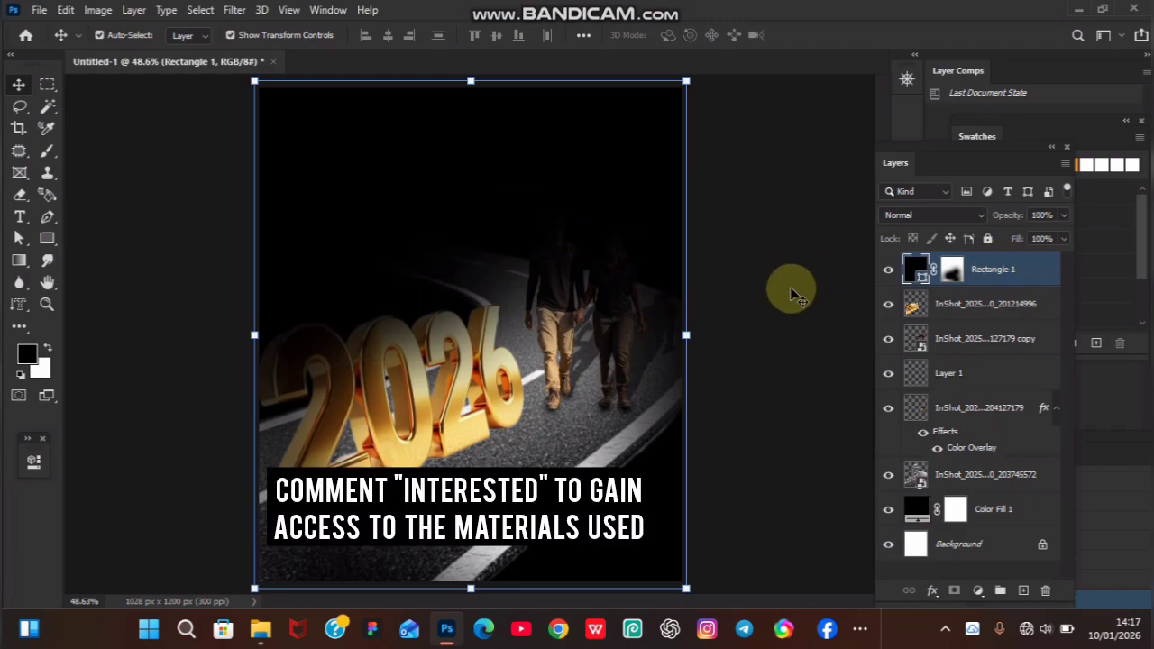
{"action": "key", "text": "ctrl+z"}
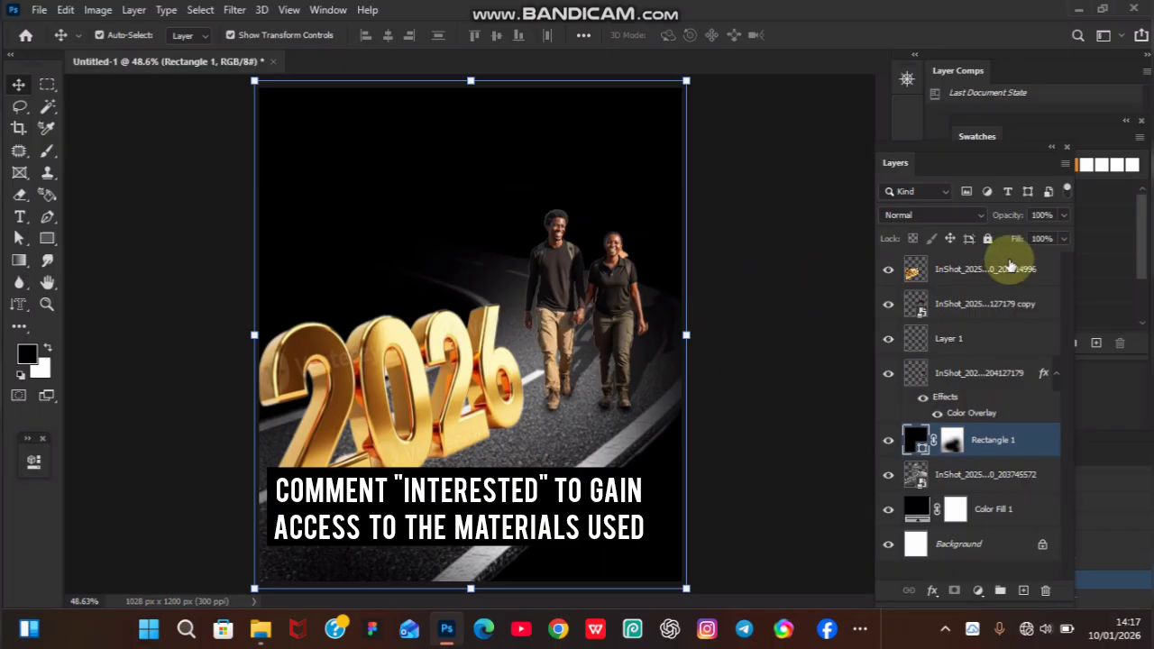
{"action": "left_click_drag", "start_coordinate": [1003, 439], "coordinate": [1021, 268]}
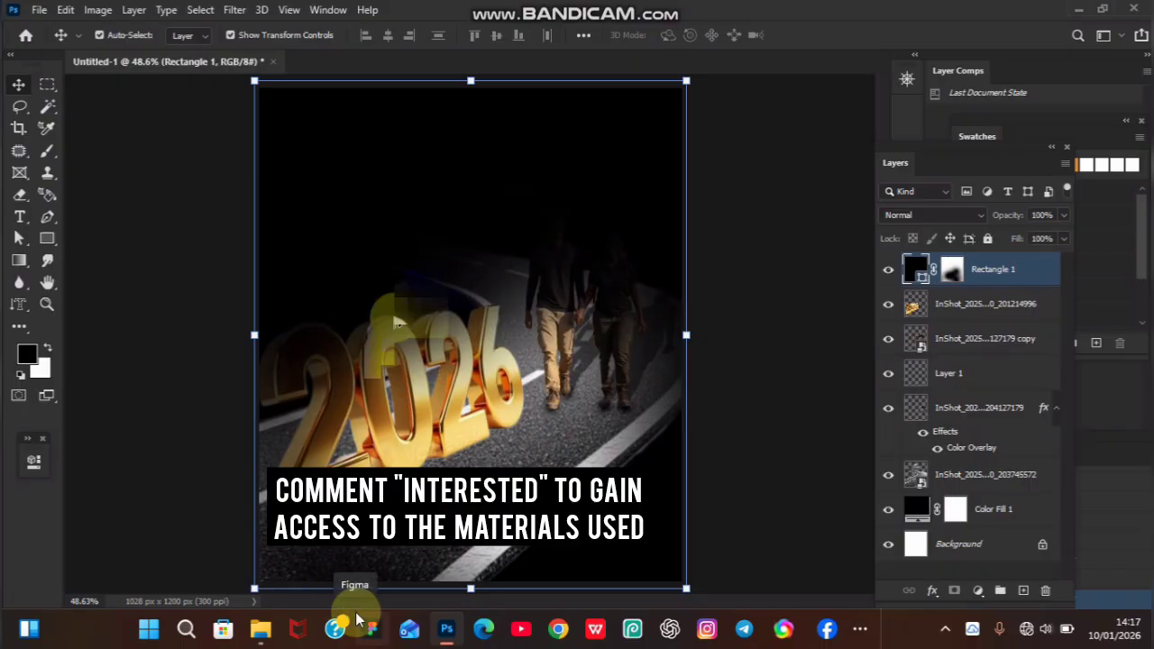
Paint black on Rectangle 1's layer mask over the couple and the numerals with a soft 250 px brush to reveal them
{"action": "key", "text": "b"}
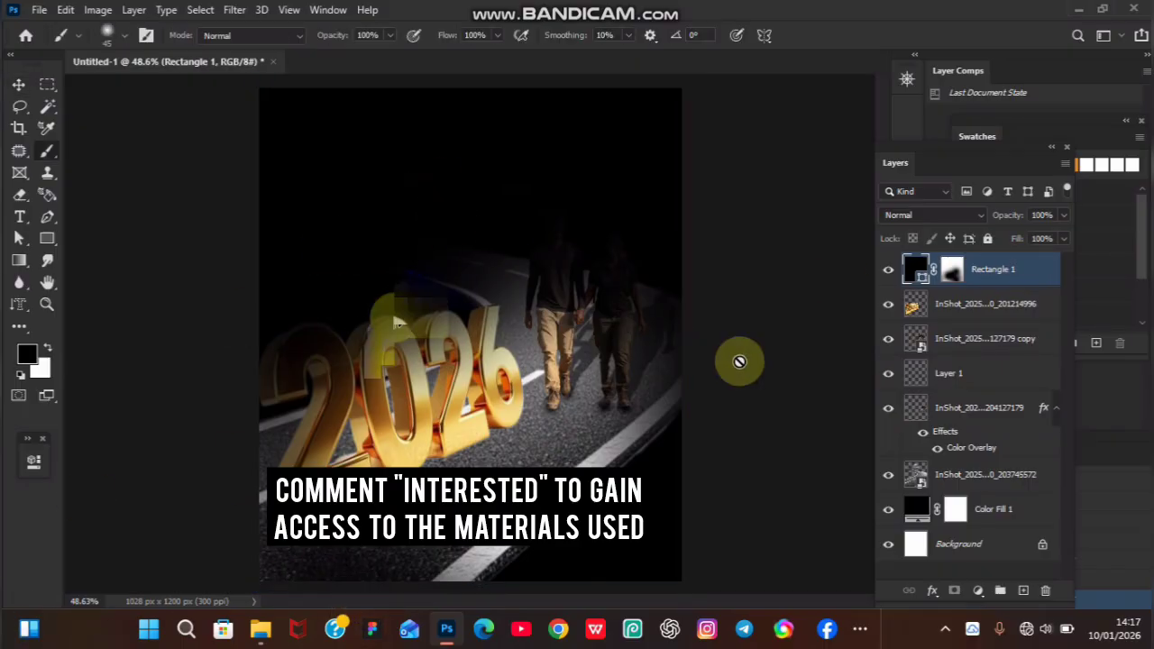
{"action": "left_click", "coordinate": [949, 275]}
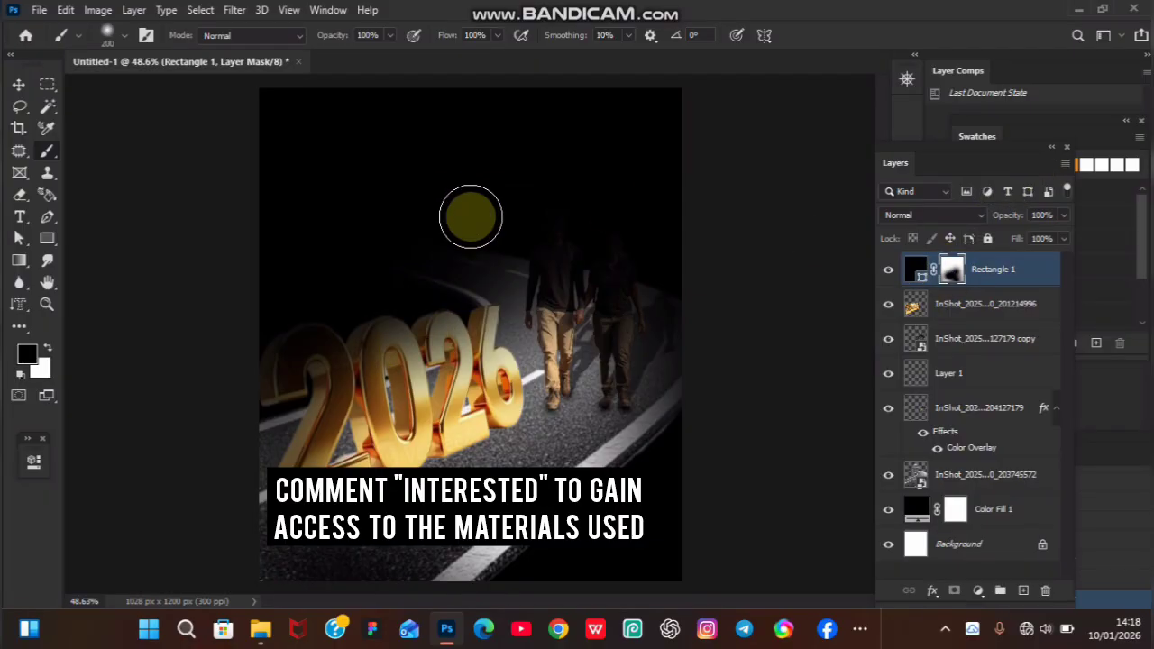
{"action": "key", "text": "bracketright"}
{"action": "left_click", "coordinate": [569, 226]}
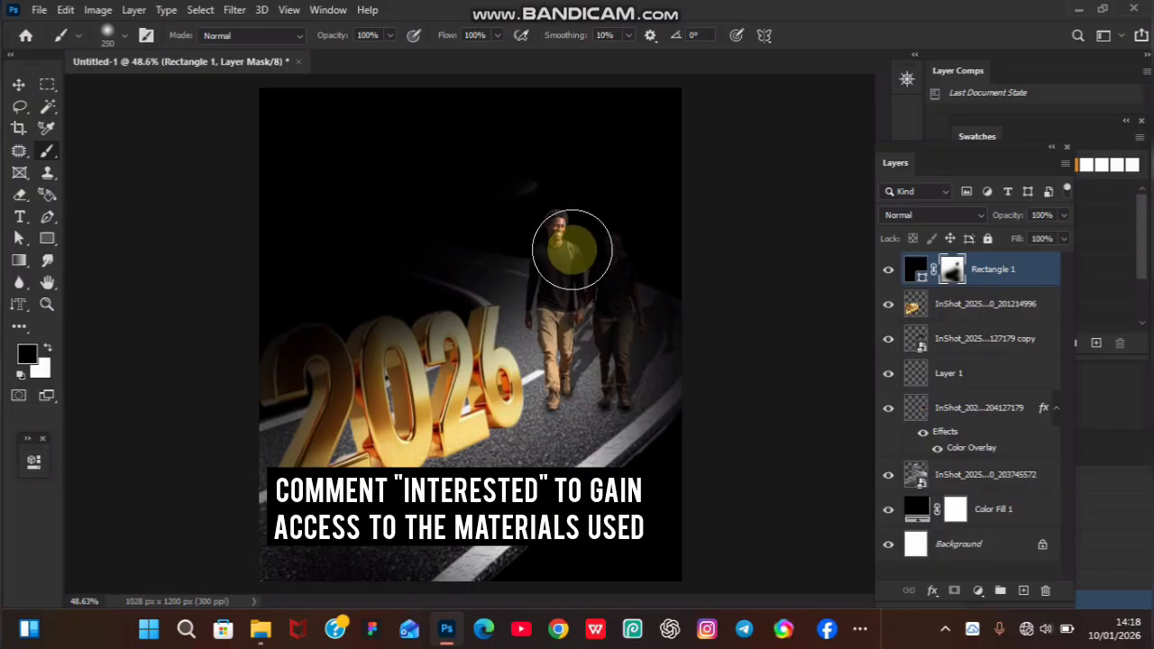
{"action": "mouse_move", "coordinate": [572, 249]}
{"action": "left_mouse_down"}
{"action": "mouse_move", "coordinate": [612, 272]}
{"action": "mouse_move", "coordinate": [616, 287]}
{"action": "mouse_move", "coordinate": [591, 354]}
{"action": "mouse_move", "coordinate": [445, 316]}
{"action": "mouse_move", "coordinate": [328, 357]}
{"action": "mouse_move", "coordinate": [319, 458]}
{"action": "mouse_move", "coordinate": [307, 364]}
{"action": "mouse_move", "coordinate": [312, 398]}
{"action": "mouse_move", "coordinate": [331, 385]}
{"action": "mouse_move", "coordinate": [331, 343]}
{"action": "mouse_move", "coordinate": [384, 386]}
{"action": "mouse_move", "coordinate": [415, 381]}
{"action": "mouse_move", "coordinate": [439, 358]}
{"action": "mouse_move", "coordinate": [444, 380]}
{"action": "mouse_move", "coordinate": [363, 412]}
{"action": "mouse_move", "coordinate": [398, 404]}
{"action": "mouse_move", "coordinate": [451, 350]}
{"action": "mouse_move", "coordinate": [429, 309]}
{"action": "mouse_move", "coordinate": [454, 320]}
{"action": "mouse_move", "coordinate": [478, 355]}
{"action": "mouse_move", "coordinate": [483, 423]}
{"action": "mouse_move", "coordinate": [554, 507]}
{"action": "left_mouse_up"}
{"action": "key", "text": "v"}
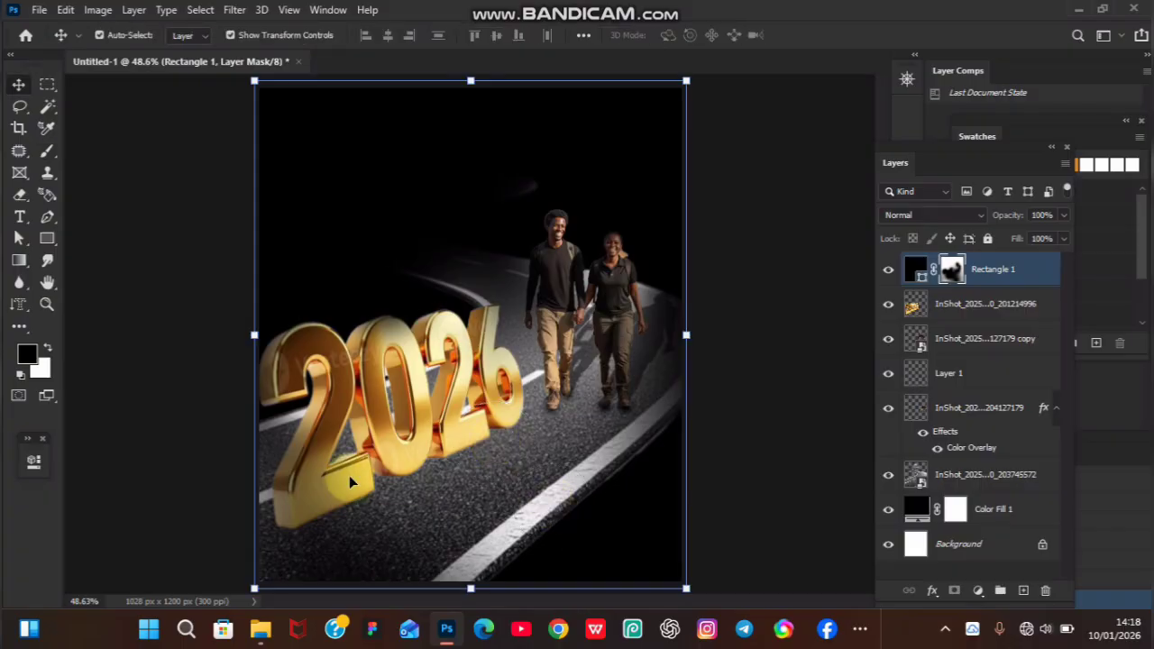
{"action": "left_click", "coordinate": [201, 337]}
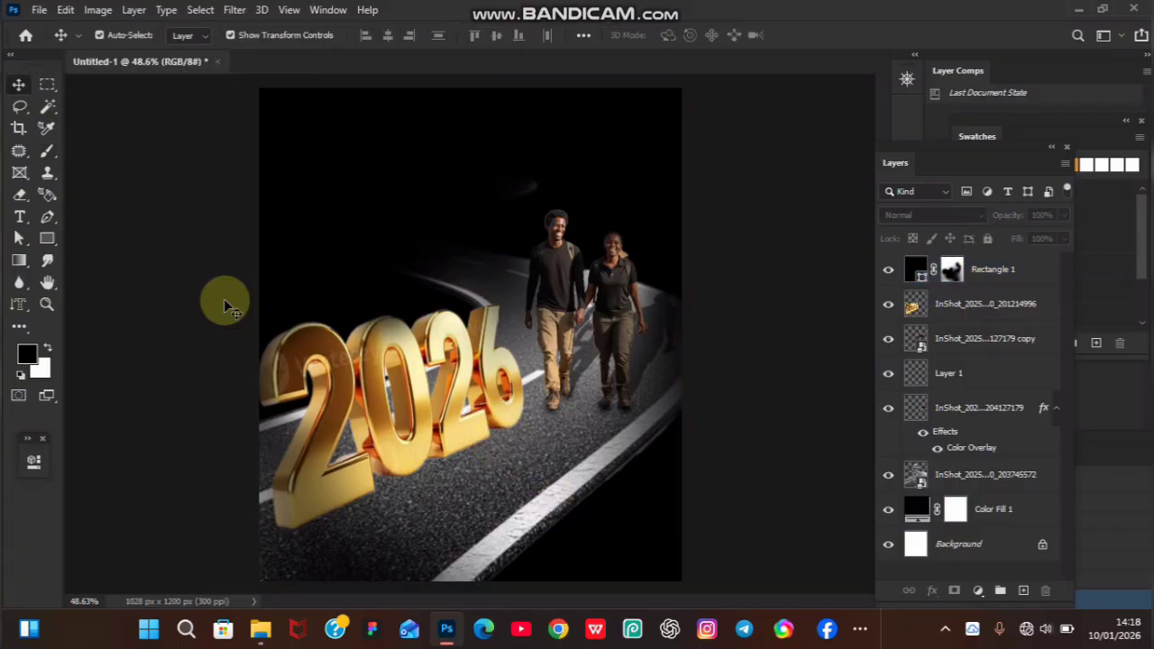
Draw a rectangle about 1084 × 153 px across the poster's bottom edge and fill it with dark red 430404
{"action": "left_click", "coordinate": [47, 238]}
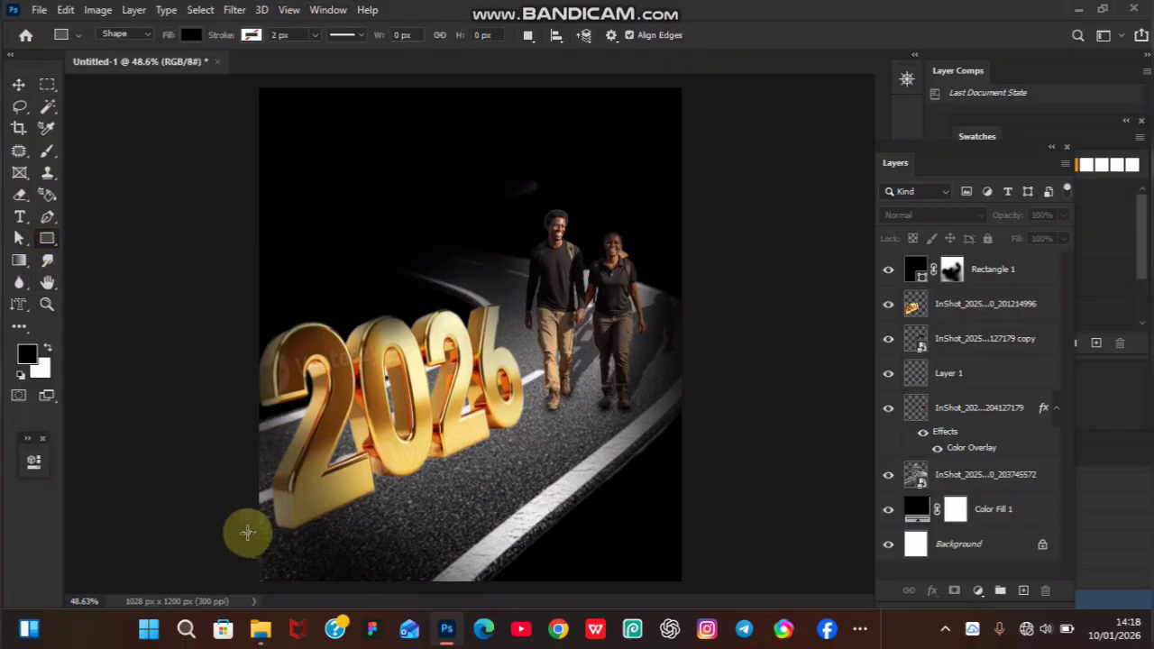
{"action": "left_click_drag", "start_coordinate": [247, 532], "coordinate": [692, 594]}
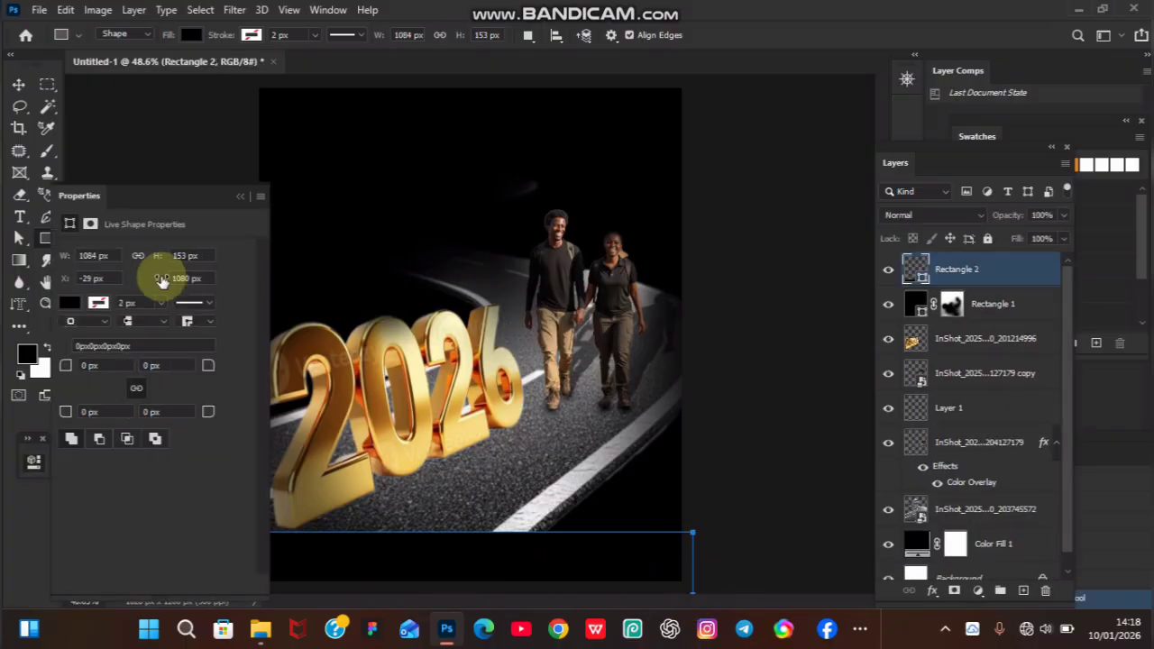
{"action": "left_click", "coordinate": [70, 303]}
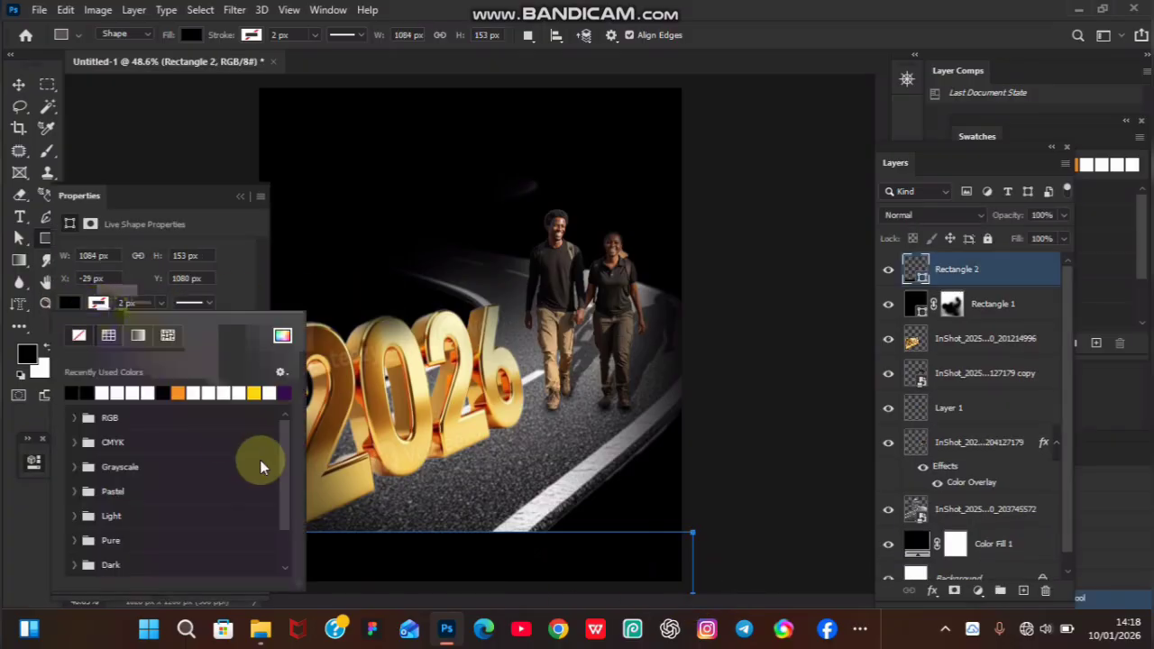
{"action": "left_click", "coordinate": [287, 388]}
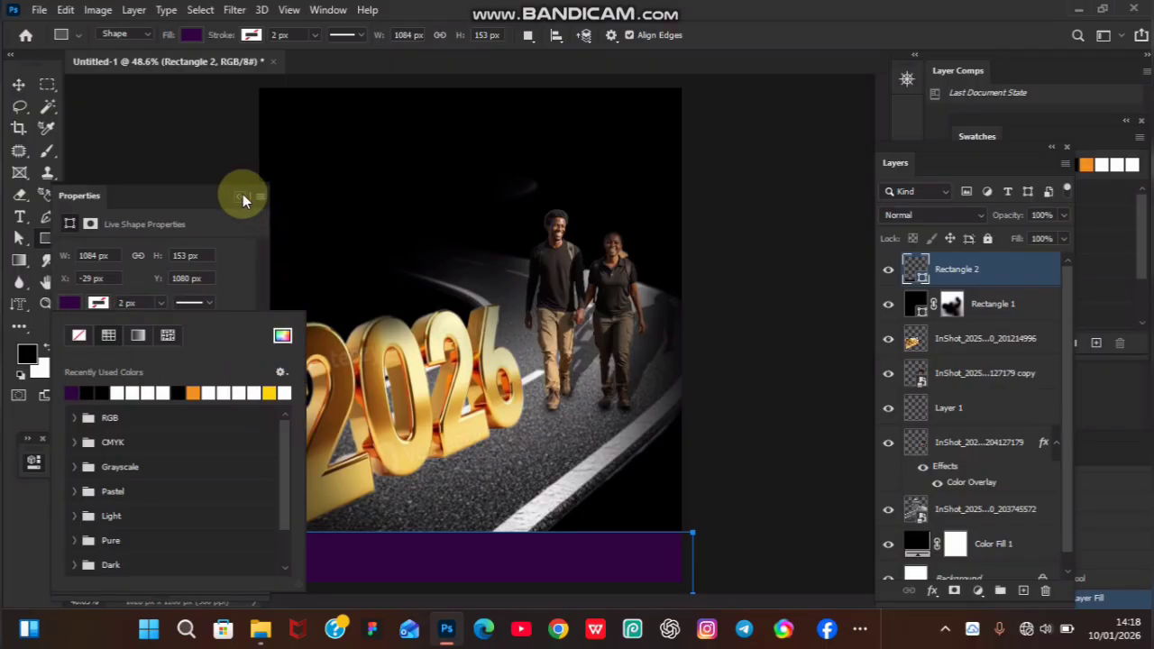
{"action": "left_click", "coordinate": [284, 336]}
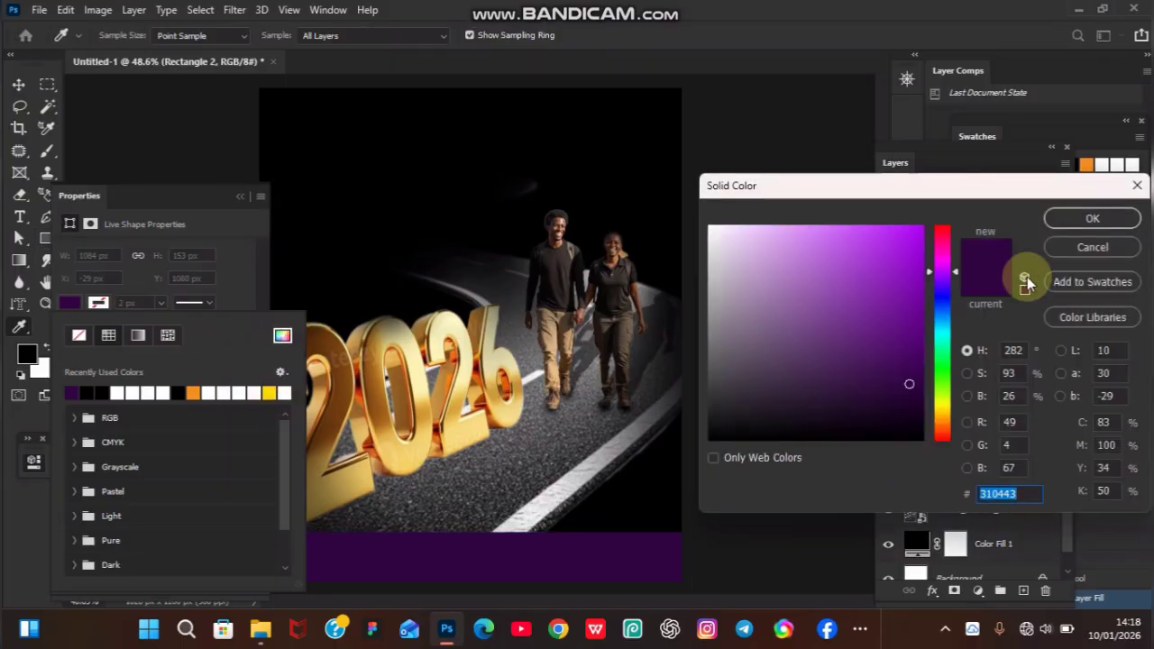
{"action": "left_click_drag", "start_coordinate": [957, 252], "coordinate": [957, 188]}
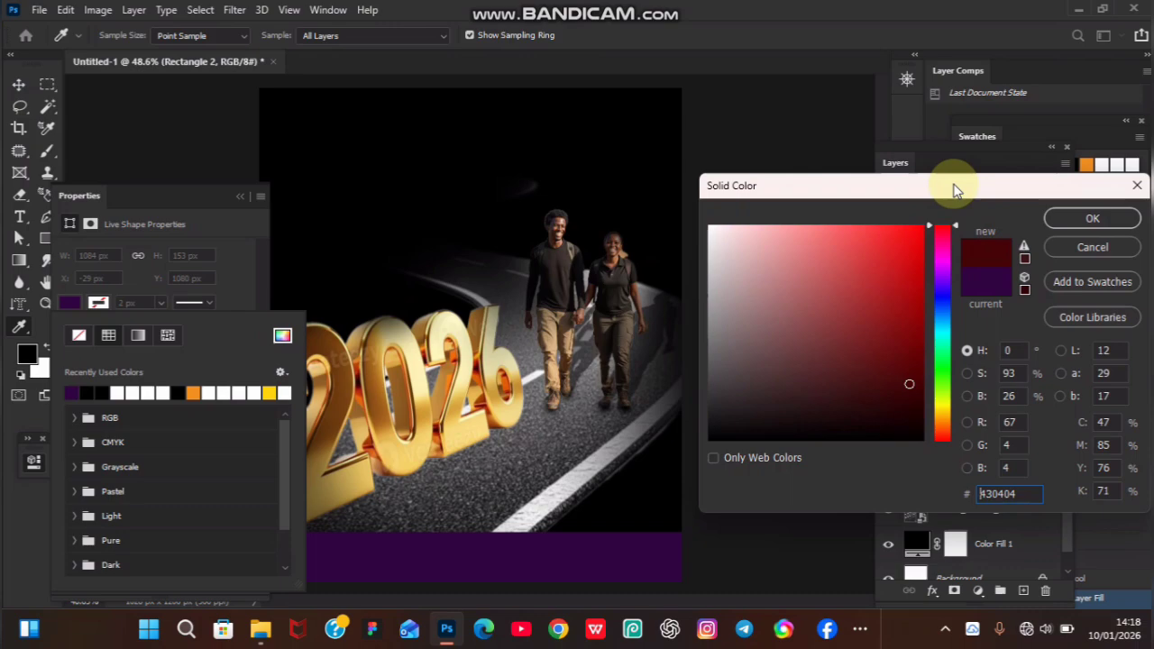
{"action": "left_click", "coordinate": [1089, 214]}
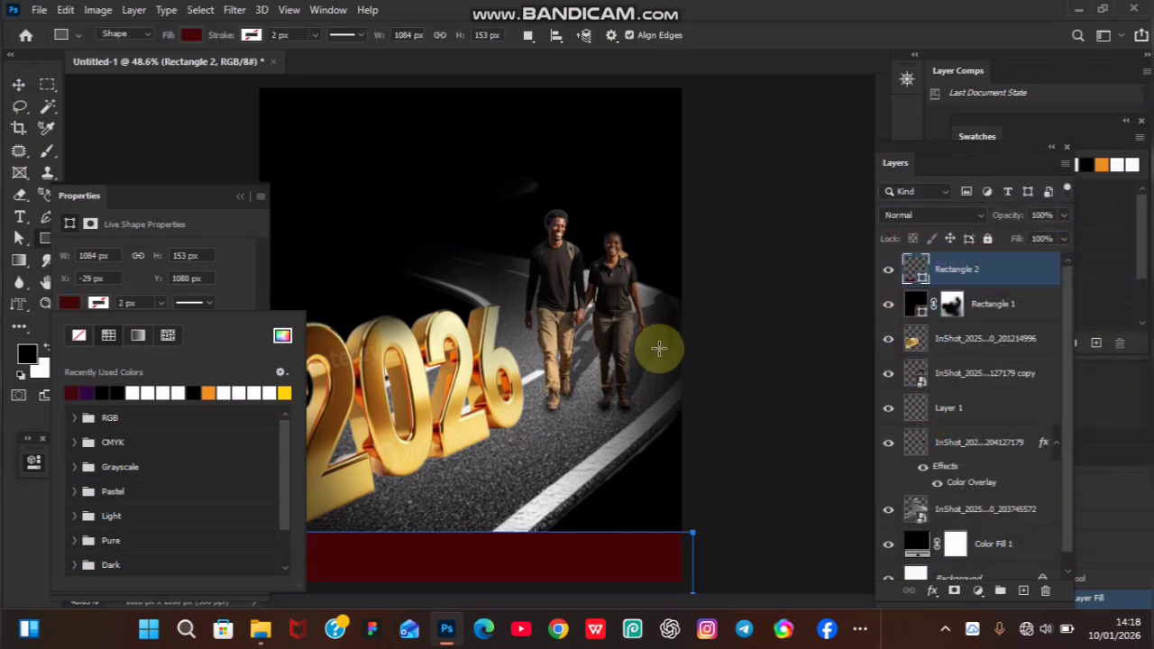
Change the footer rectangle's fill to bright red ff0000
{"action": "left_click", "coordinate": [281, 335]}
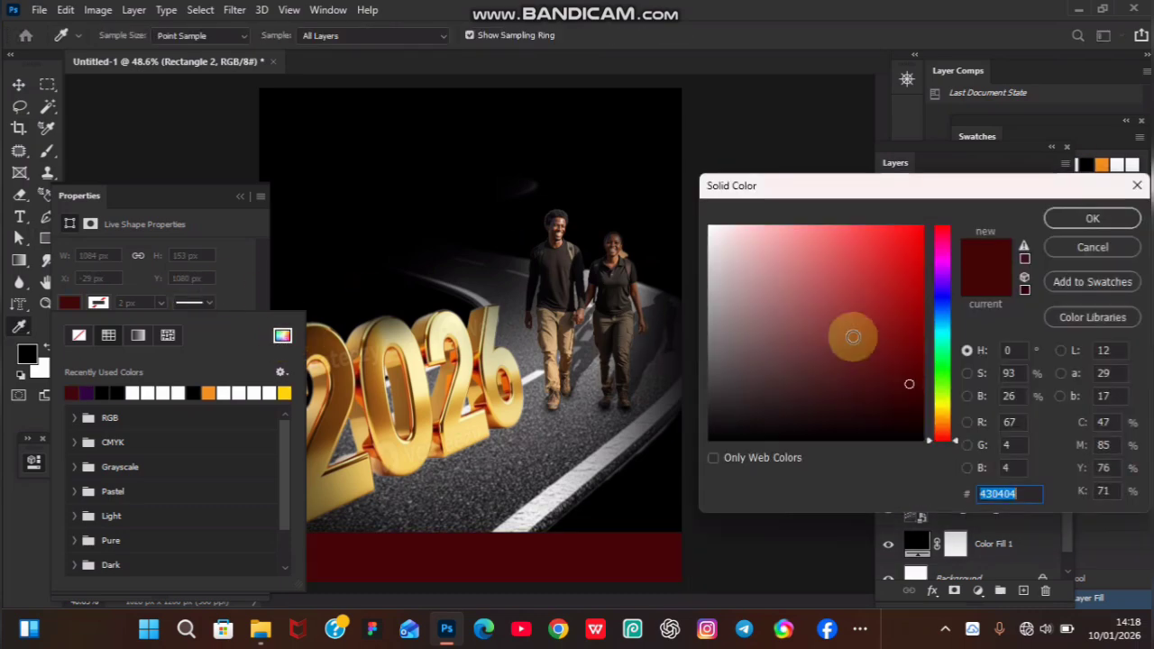
{"action": "left_click_drag", "start_coordinate": [908, 382], "coordinate": [938, 196]}
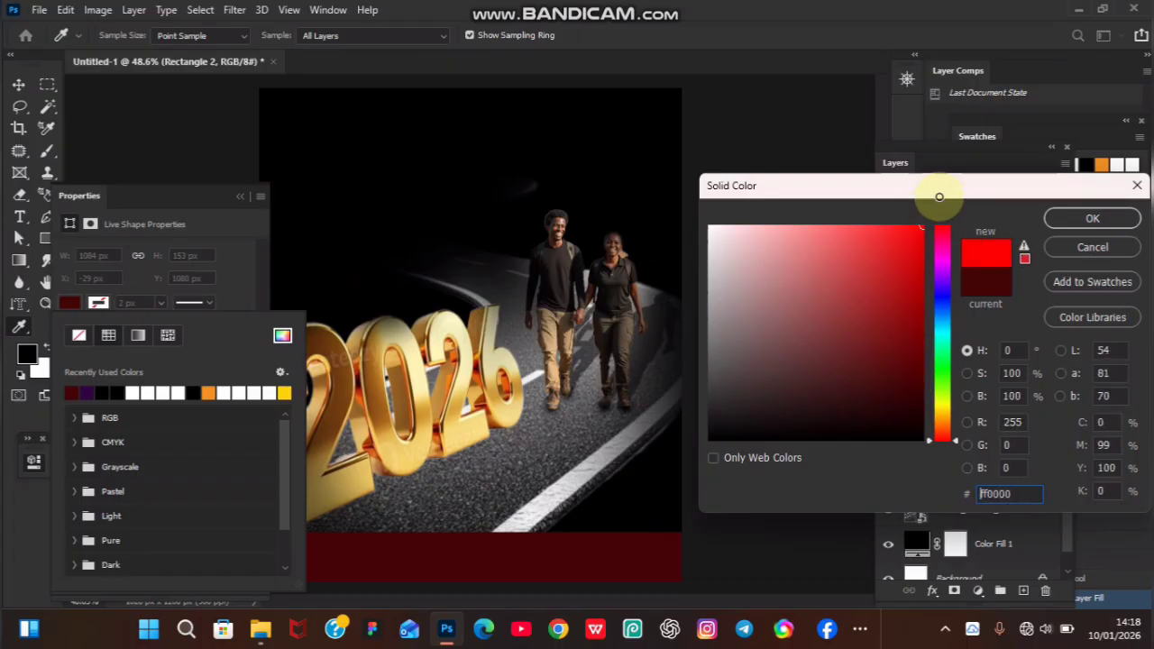
{"action": "left_click", "coordinate": [1095, 221]}
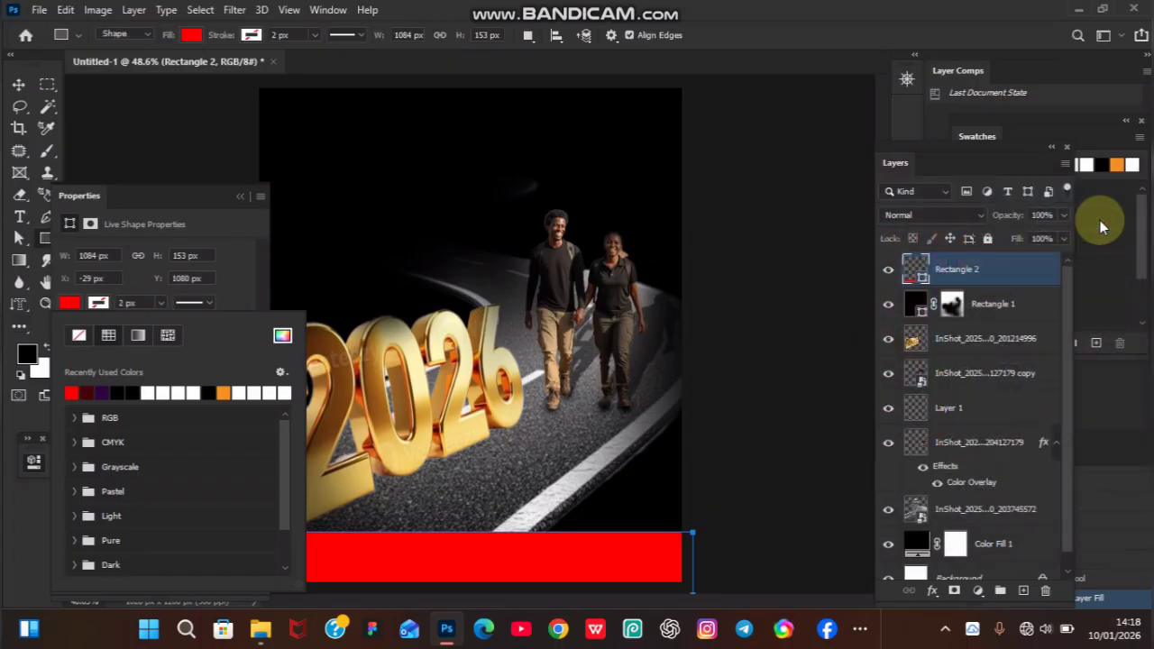
{"action": "left_click", "coordinate": [242, 197]}
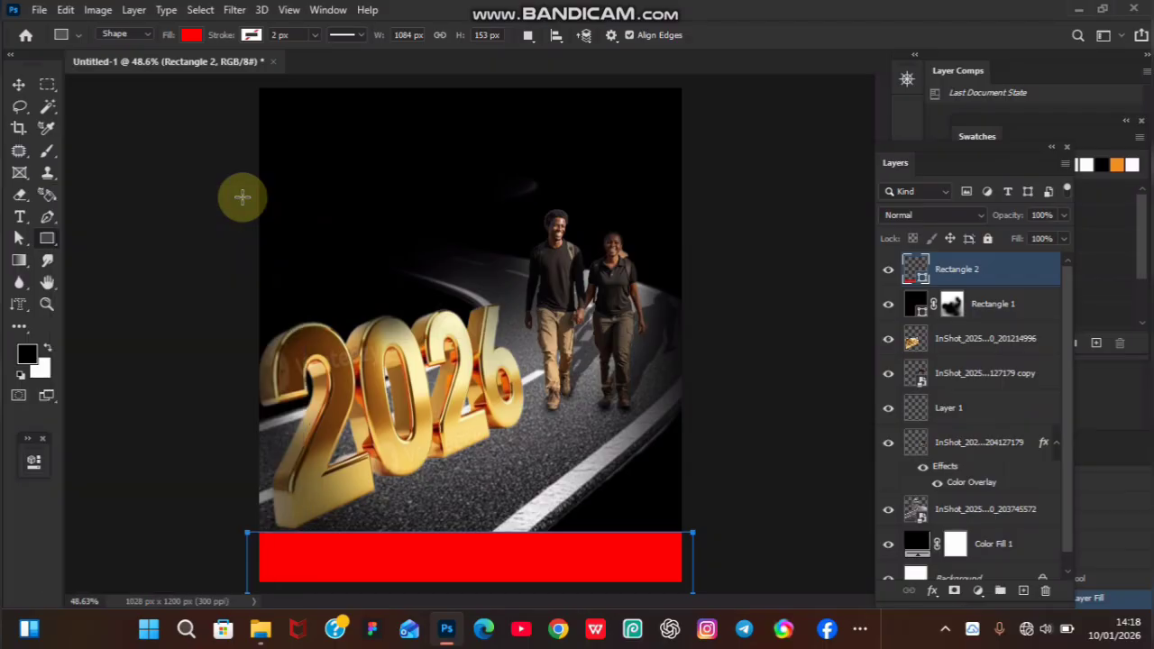
{"action": "left_click", "coordinate": [135, 372]}
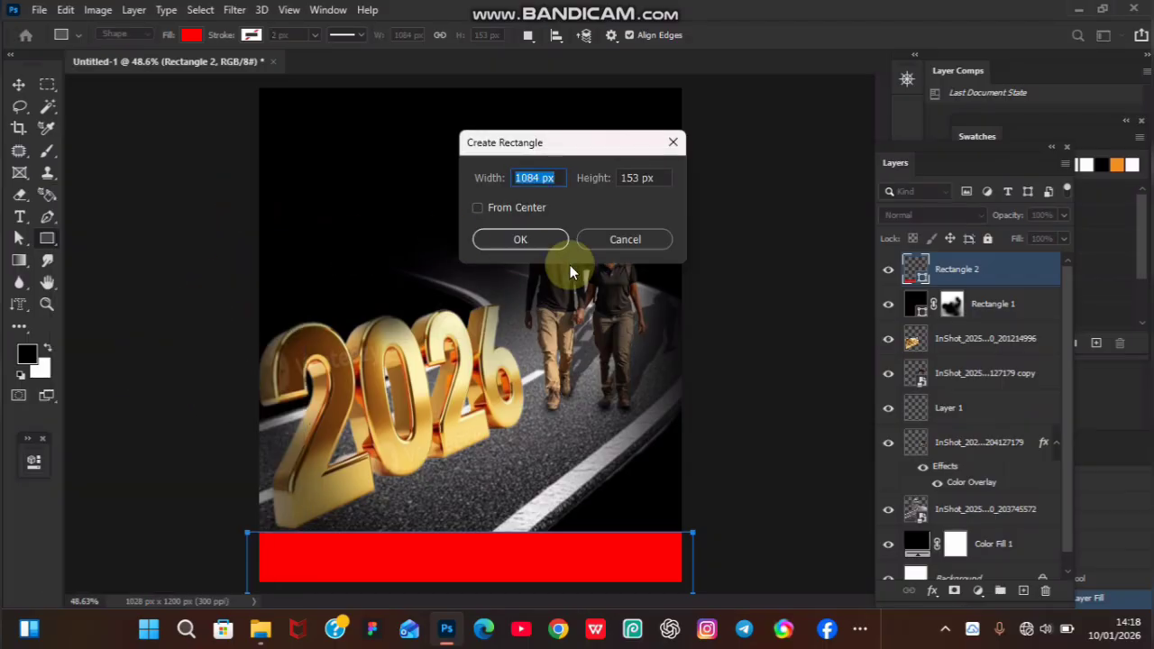
{"action": "left_click", "coordinate": [613, 235]}
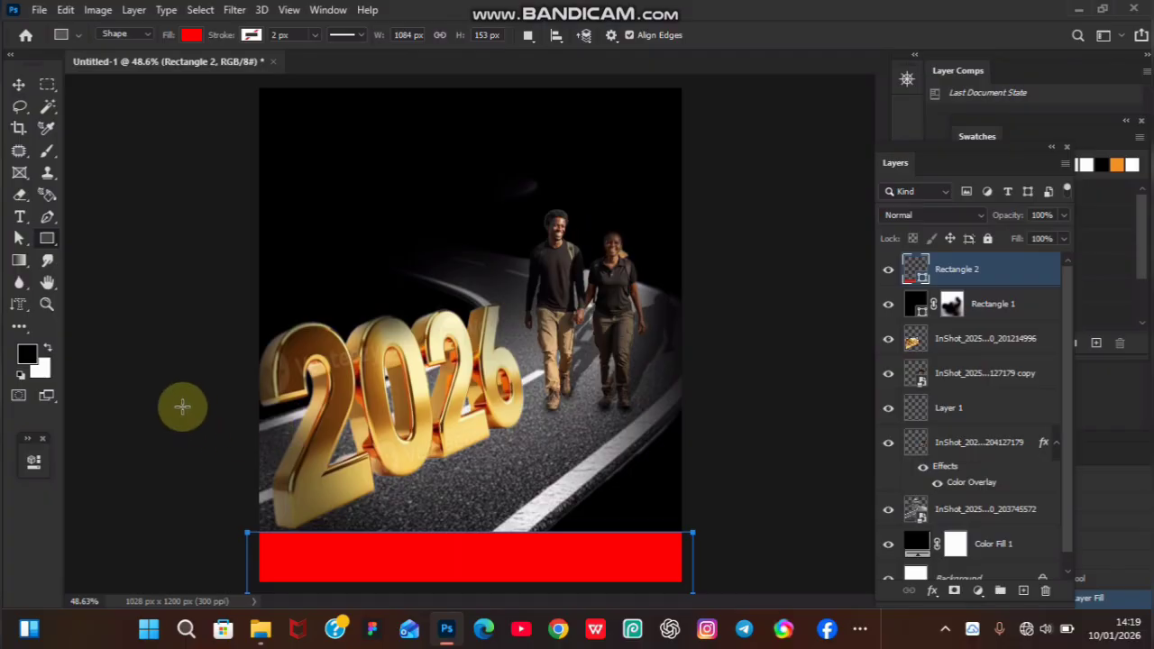
{"action": "key", "text": "v"}
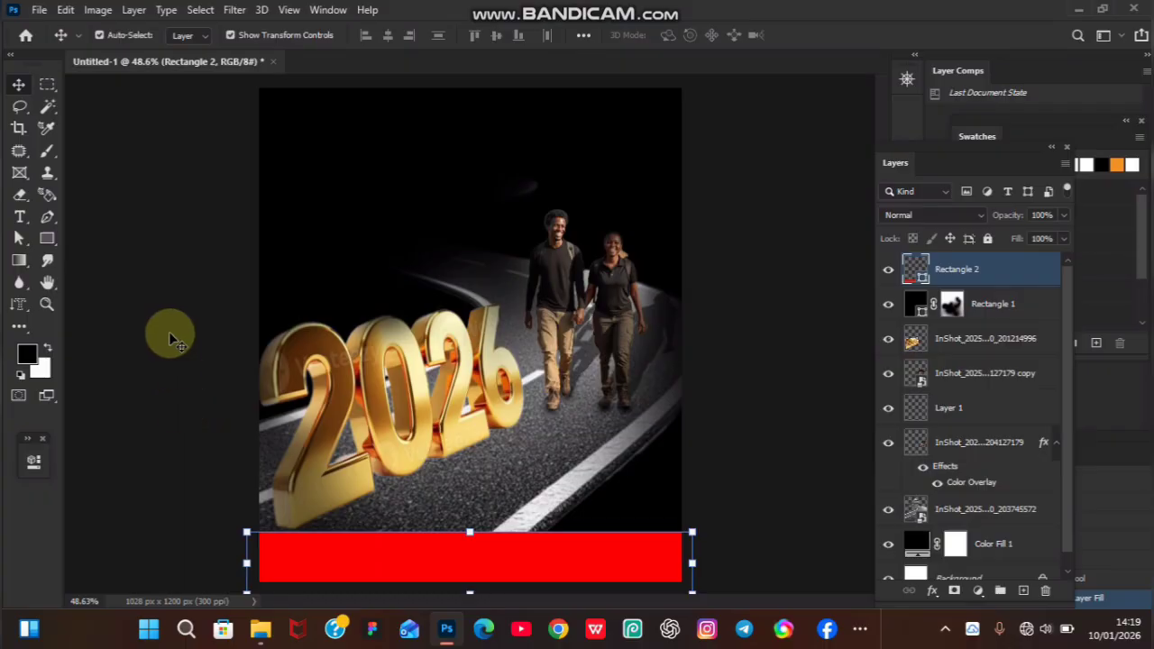
{"action": "left_click", "coordinate": [184, 312]}
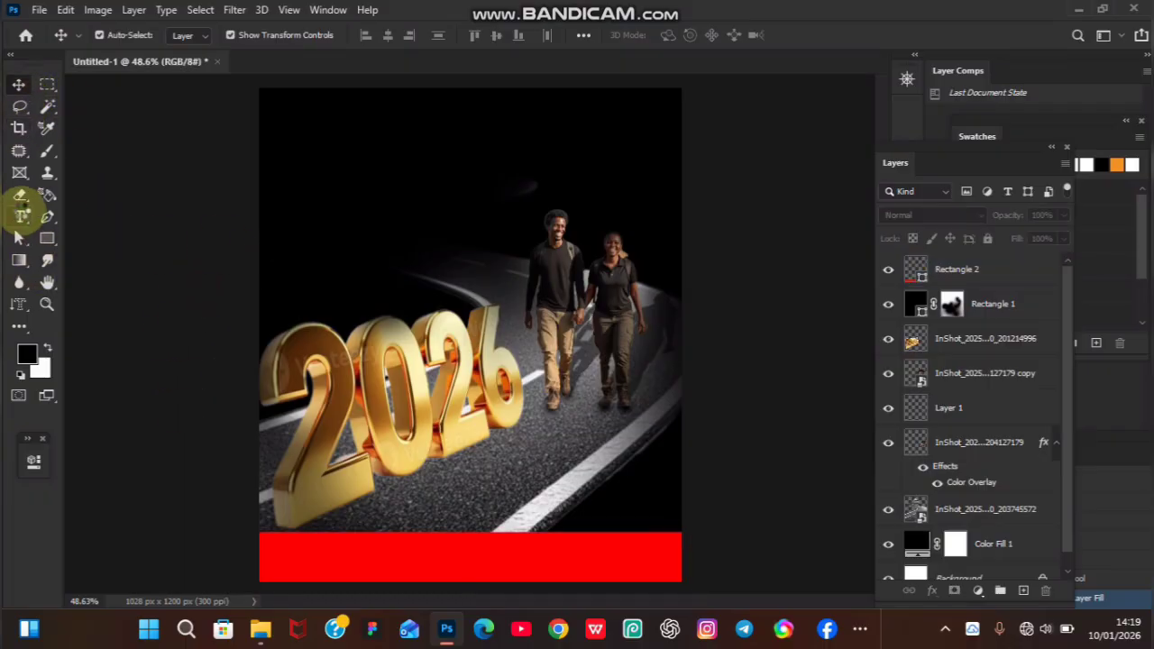
Add a white 19 pt Antonim text above the numerals reading "My Year of" and, on a second line, "Breakthroug"
{"action": "key", "text": "t"}
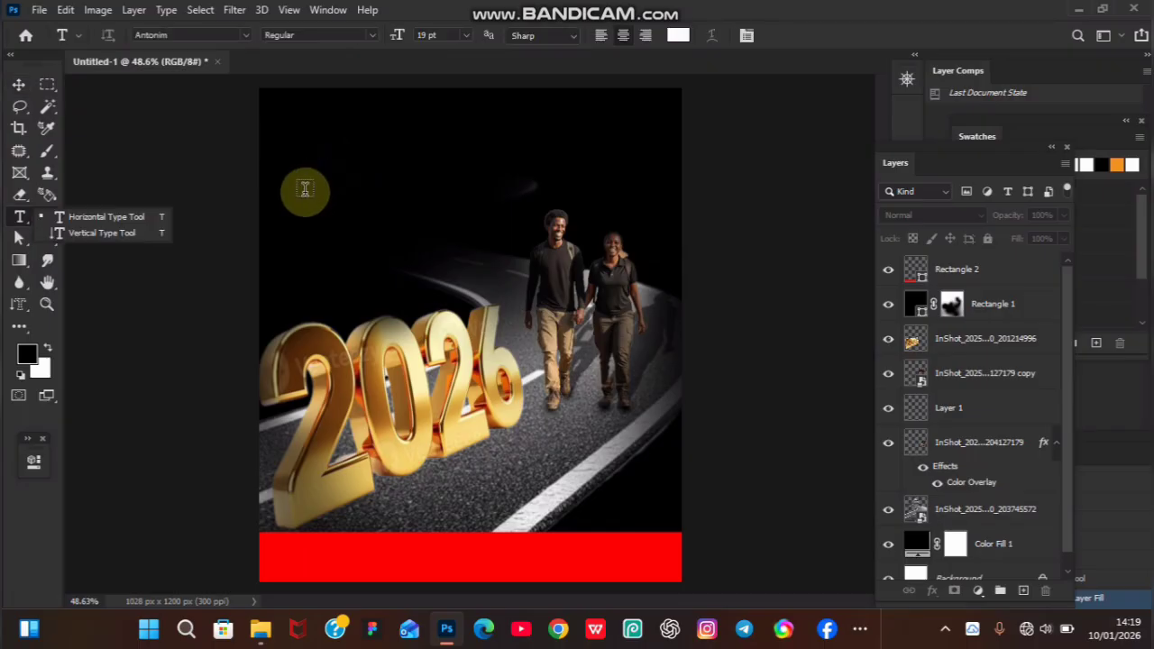
{"action": "left_click", "coordinate": [293, 186]}
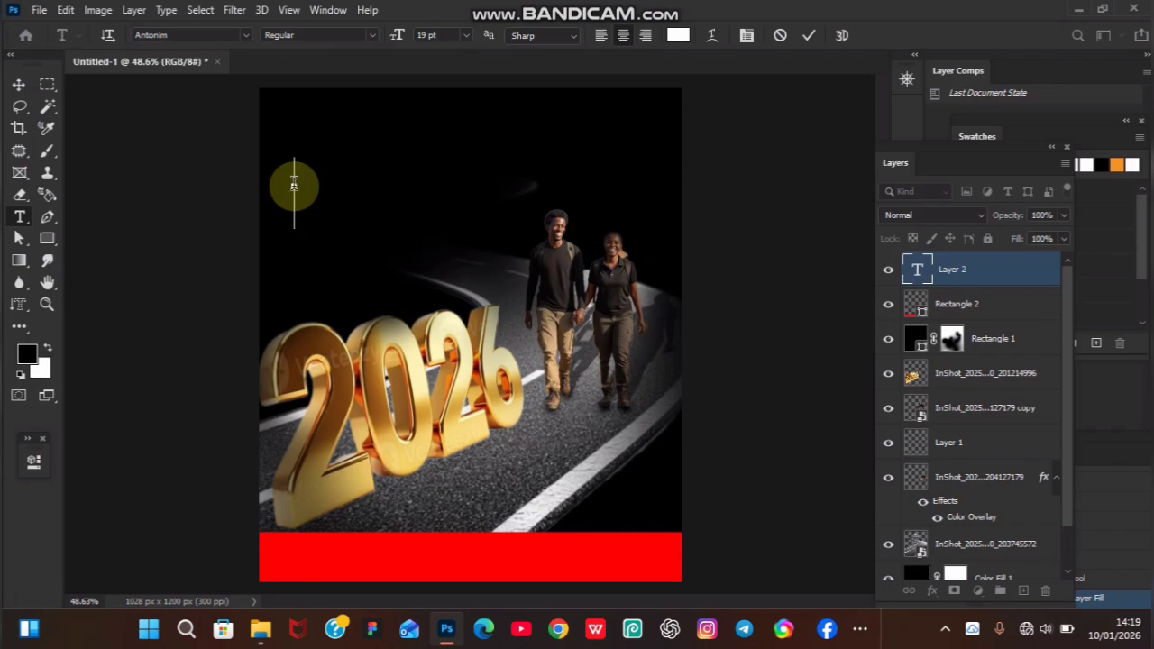
{"action": "type", "text": "Ny"}
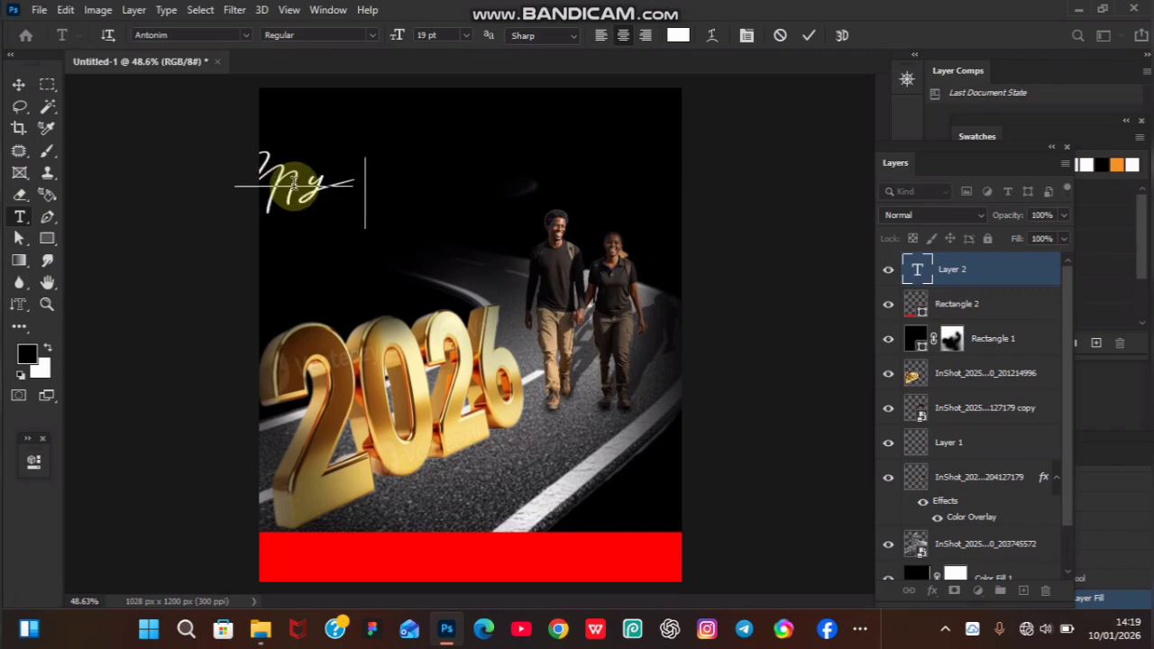
{"action": "type", "text": " Year"}
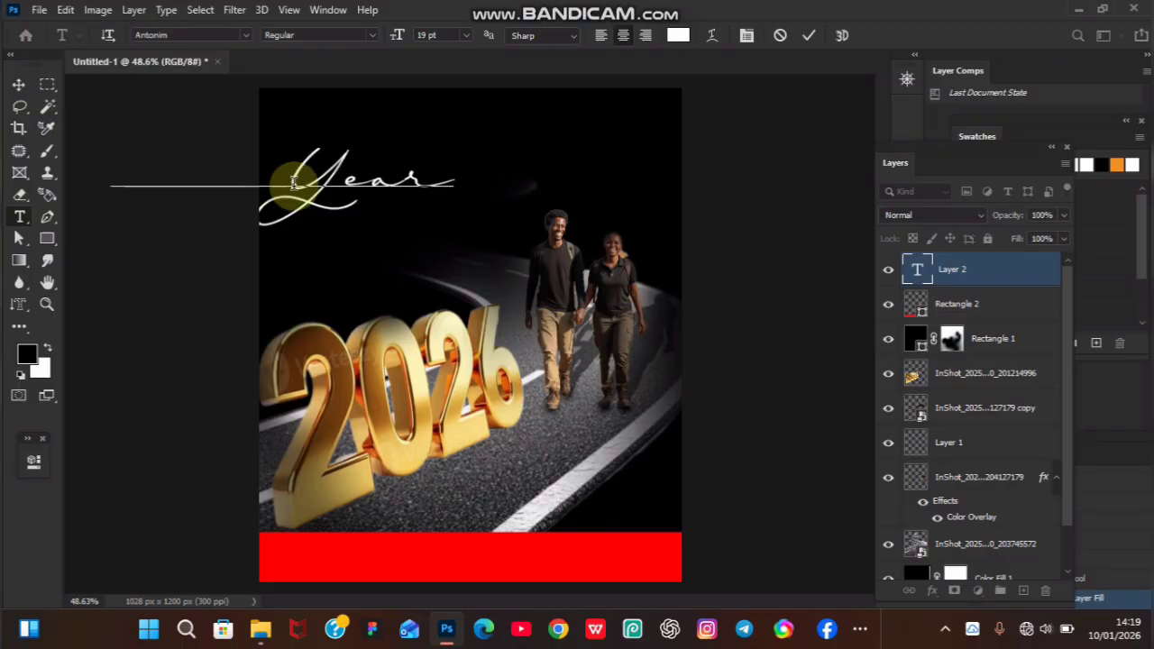
{"action": "type", "text": " of"}
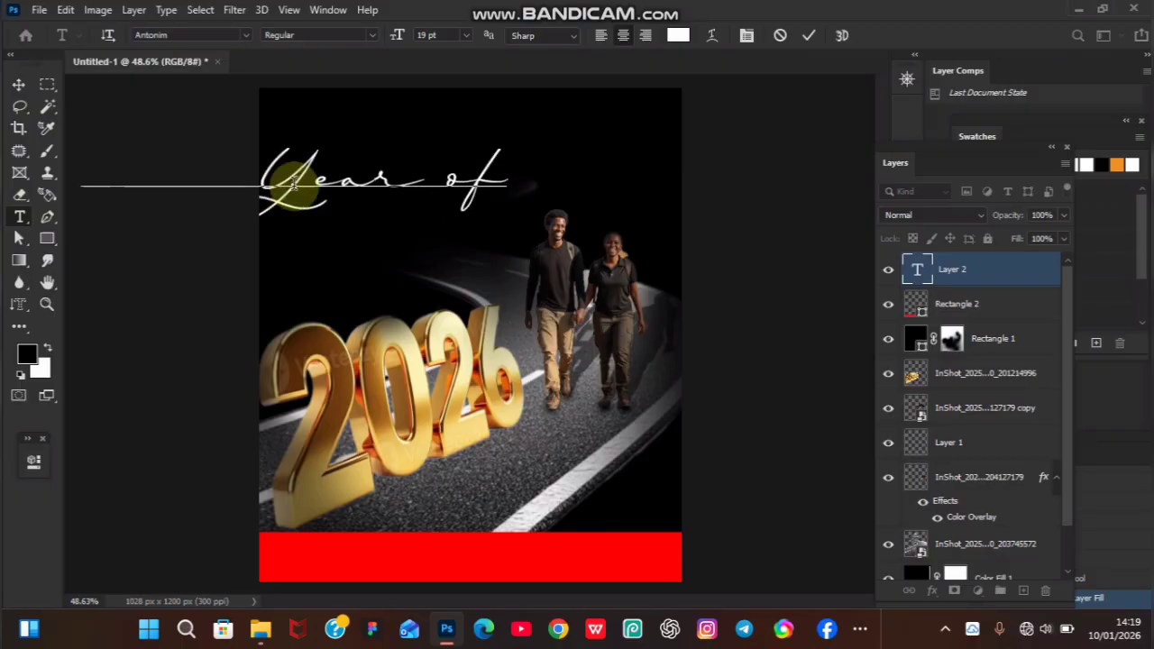
{"action": "key", "text": "Return"}
{"action": "type", "text": "Peak"}
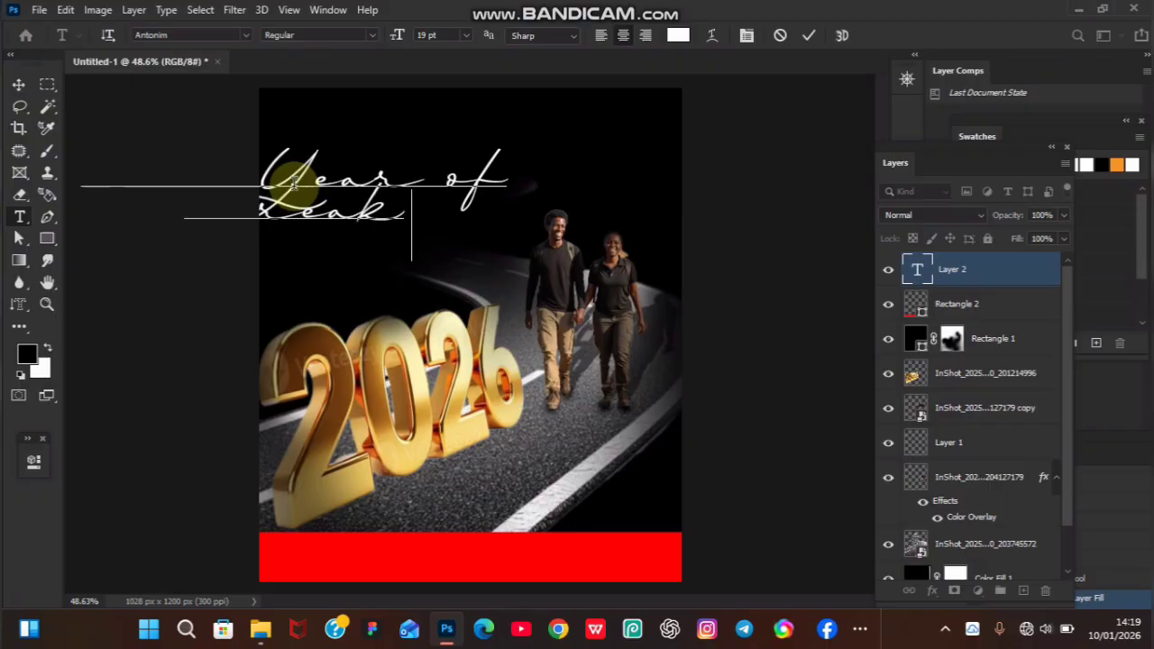
{"action": "type", "text": "throug"}
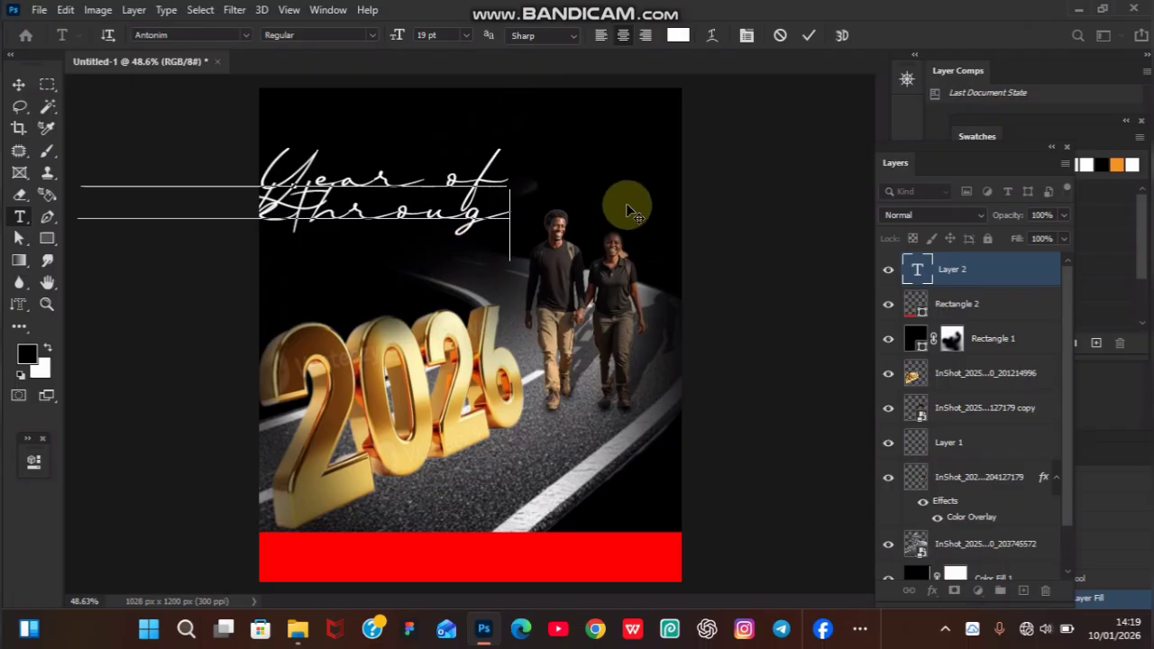
{"action": "left_click", "coordinate": [811, 35]}
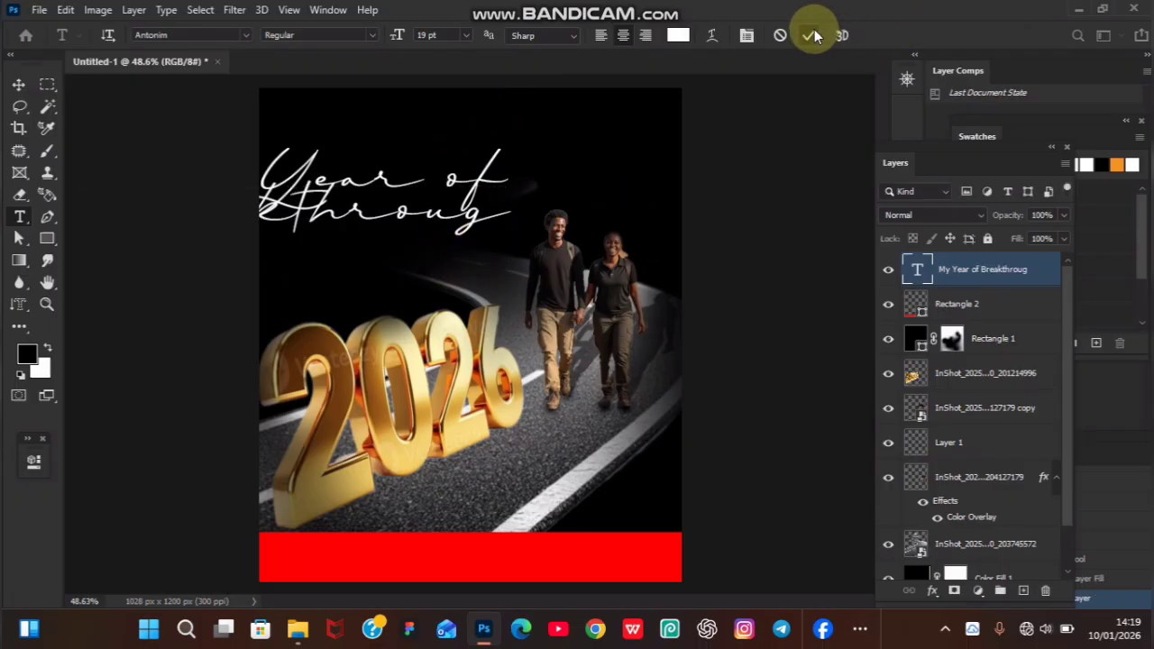
Move the text block onto the poster above the numerals and scale it down proportionally to about 58.6%
{"action": "key", "text": "v"}
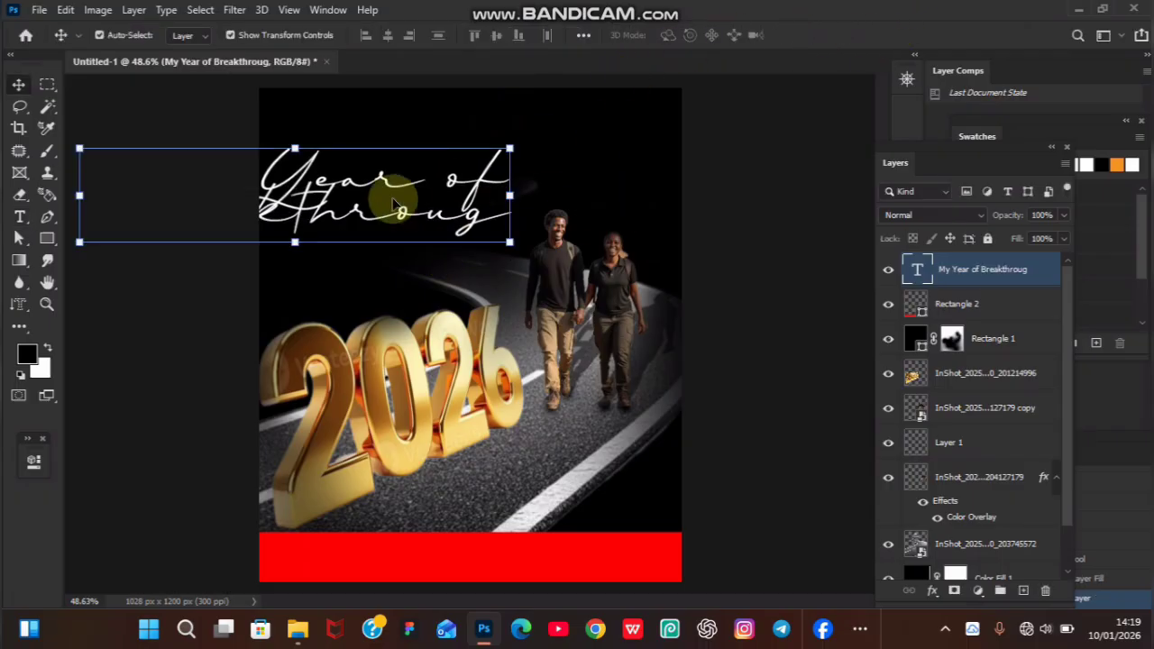
{"action": "left_click_drag", "start_coordinate": [386, 185], "coordinate": [544, 192]}
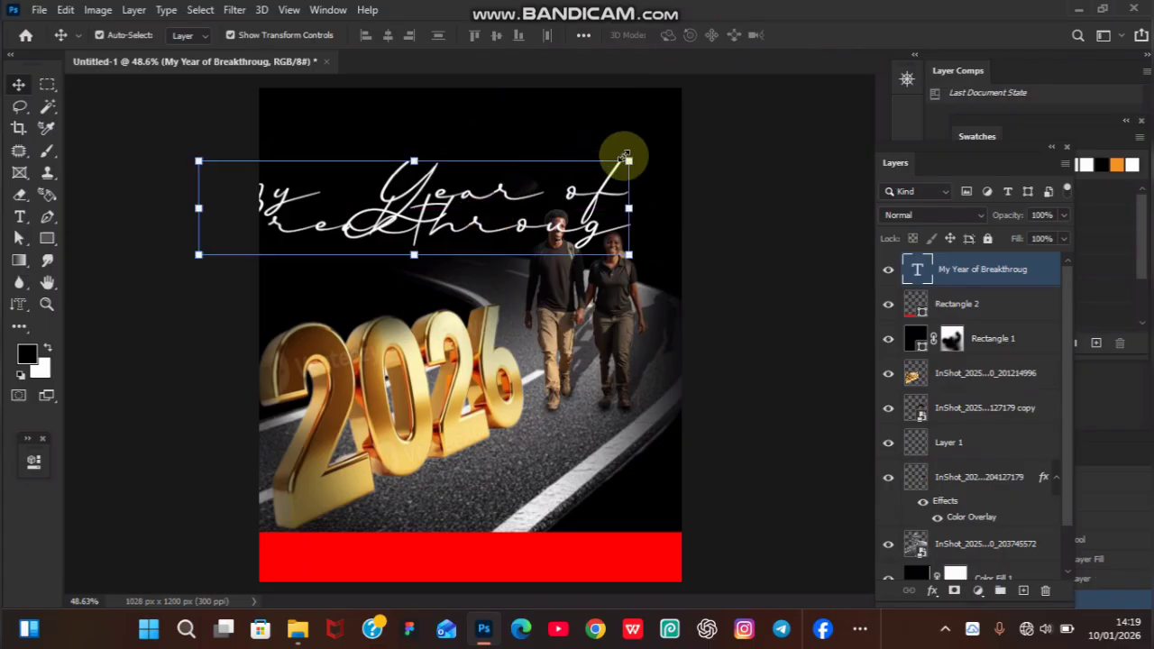
{"action": "left_click_drag", "start_coordinate": [628, 159], "coordinate": [451, 221]}
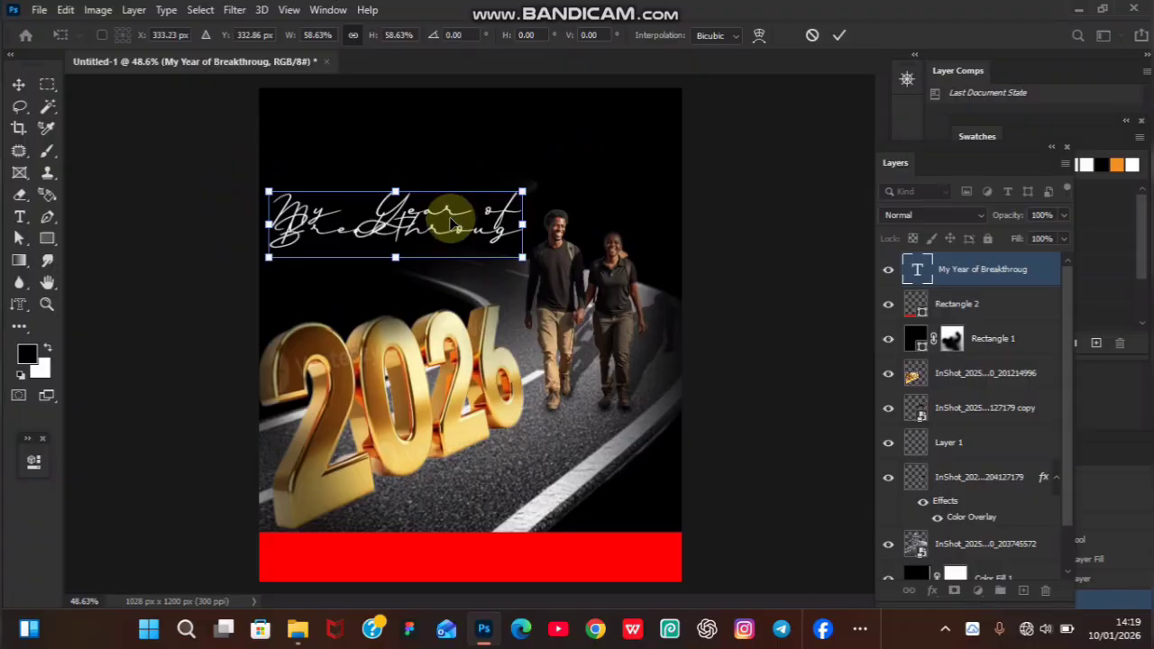
{"action": "key", "text": "Return"}
Set the leading of the whole two-line text to 29 pt so its lines no longer overlap
{"action": "double_click", "coordinate": [451, 223]}
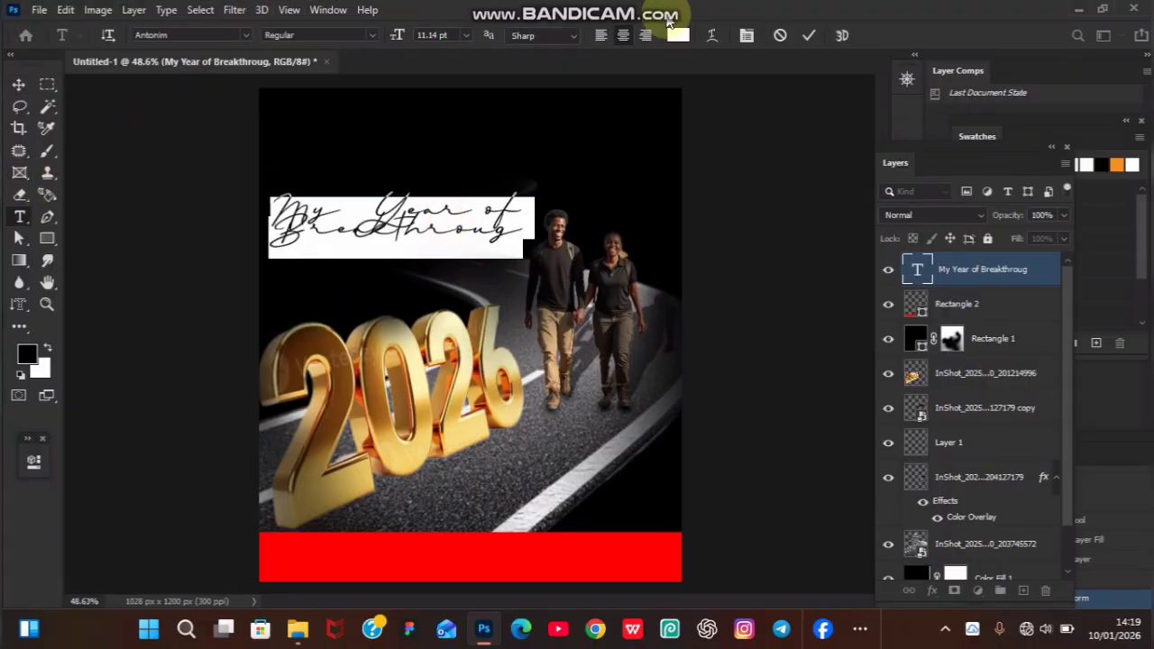
{"action": "left_click", "coordinate": [747, 35]}
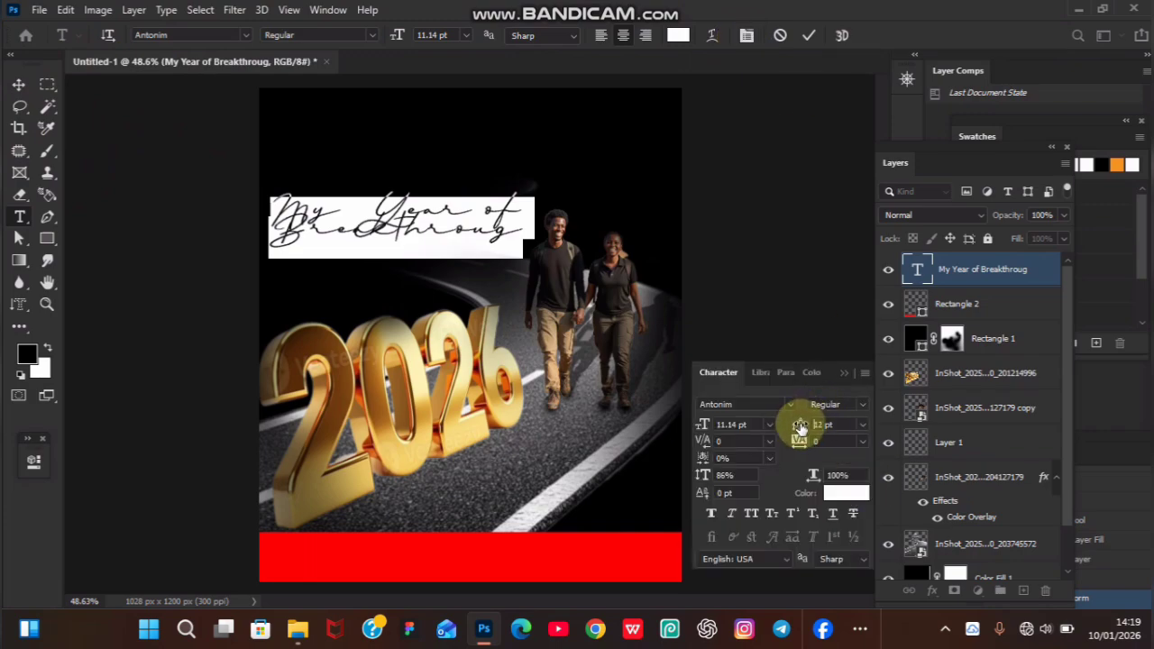
{"action": "mouse_move", "coordinate": [800, 427]}
{"action": "left_mouse_down"}
{"action": "mouse_move", "coordinate": [812, 425]}
{"action": "mouse_move", "coordinate": [801, 430]}
{"action": "left_mouse_up"}
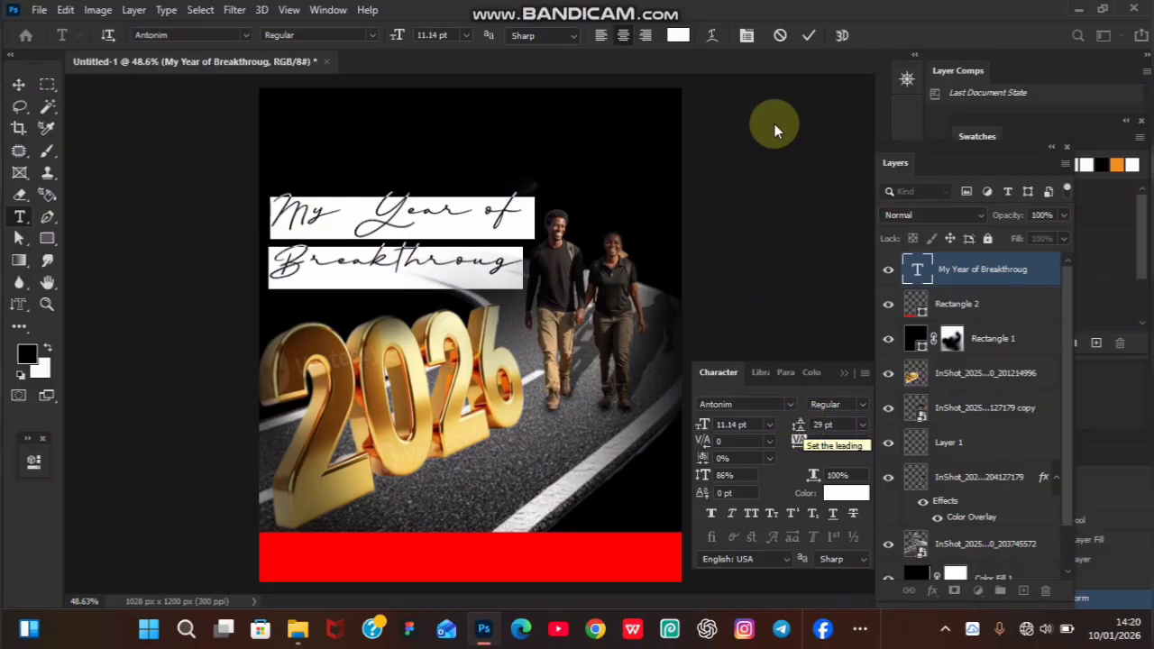
{"action": "left_click", "coordinate": [812, 36]}
{"action": "key", "text": "v"}
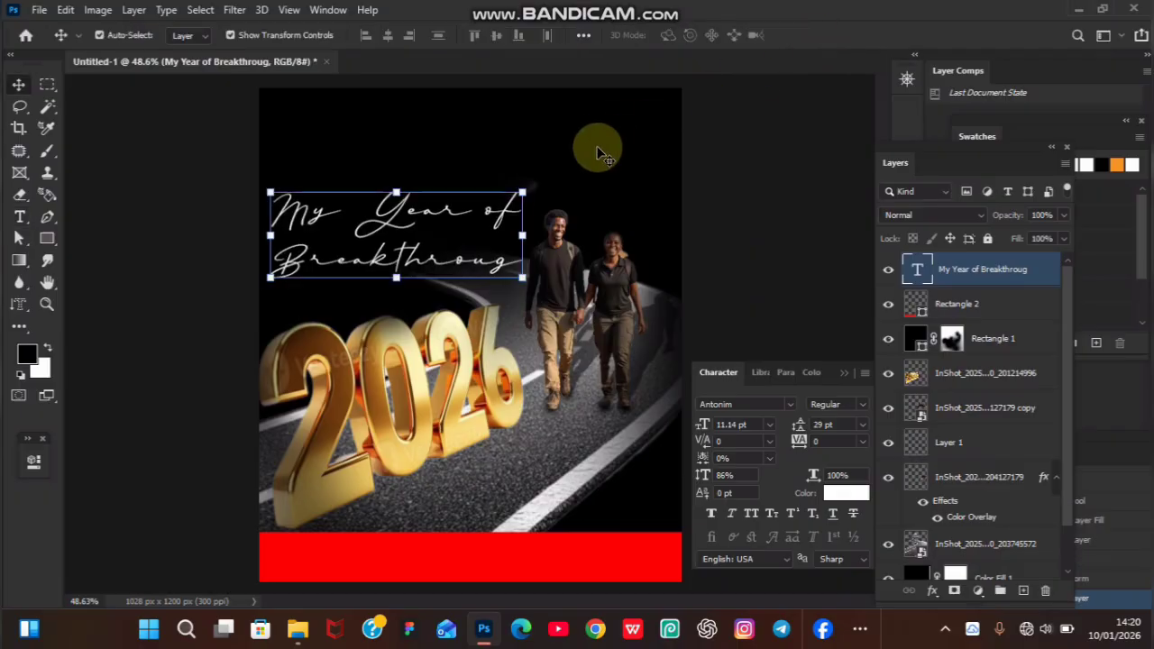
Enlarge the two-line text slightly, to a font size of about 11.4 pt
{"action": "left_click", "coordinate": [600, 149]}
{"action": "left_click", "coordinate": [435, 236]}
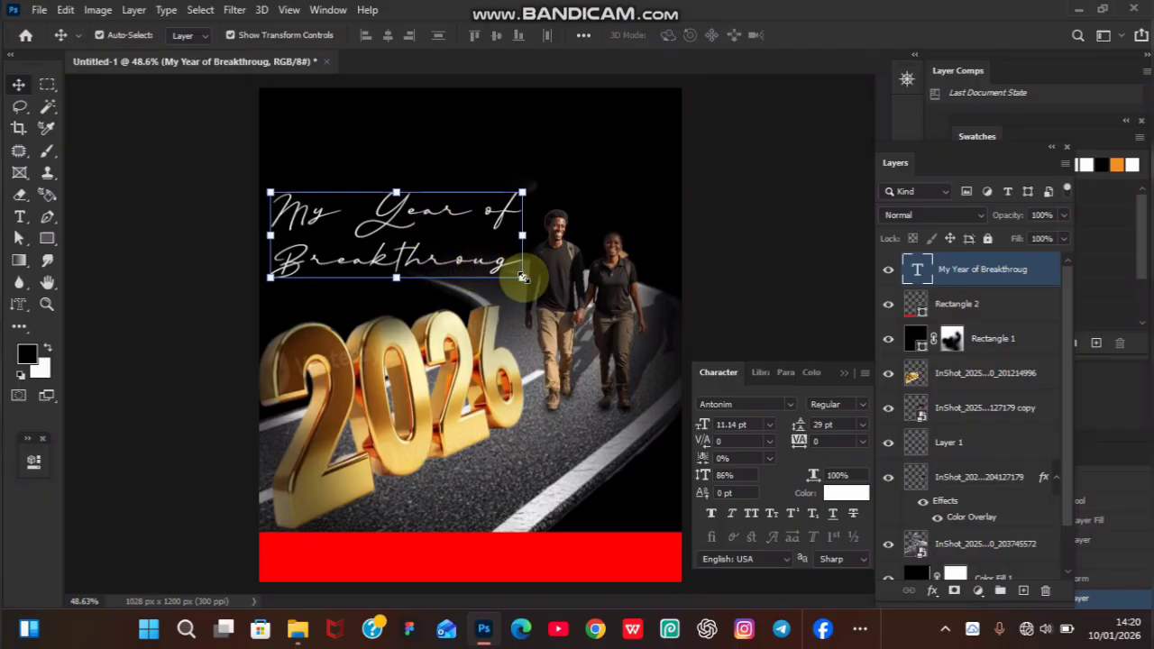
{"action": "mouse_move", "coordinate": [523, 279]}
{"action": "left_mouse_down"}
{"action": "mouse_move", "coordinate": [545, 294]}
{"action": "mouse_move", "coordinate": [526, 291]}
{"action": "left_mouse_up"}
{"action": "key", "text": "Return"}
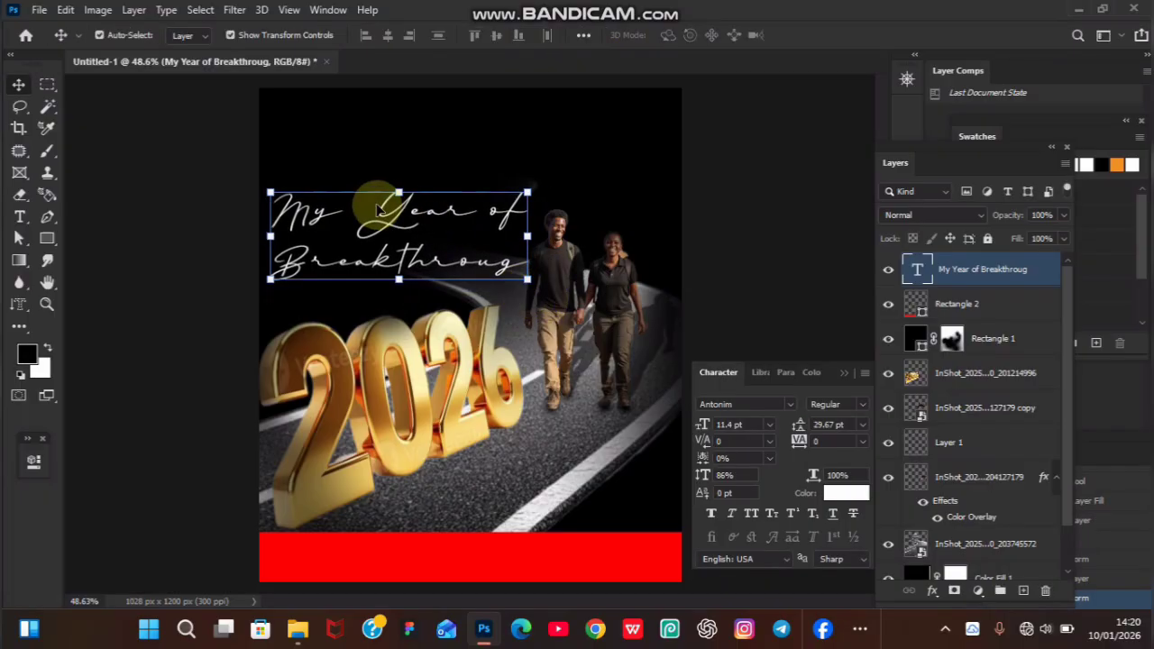
Try to rotate the two-line text about 10° counterclockwise to follow the slant of the numerals
{"action": "left_click_drag", "start_coordinate": [265, 289], "coordinate": [259, 313]}
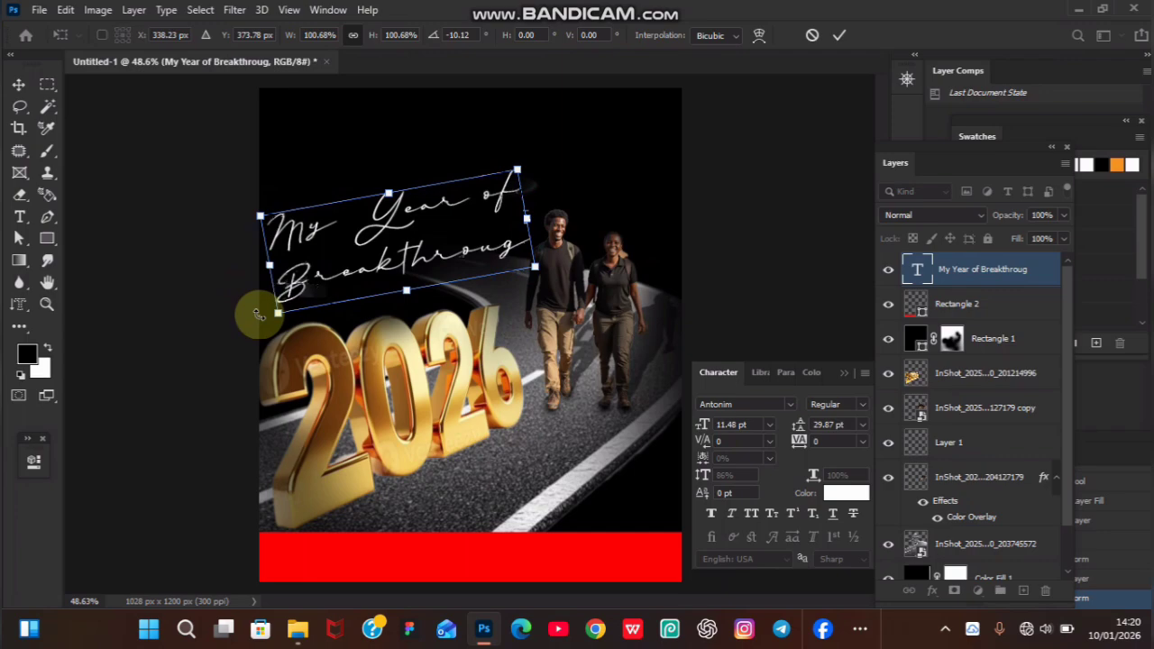
{"action": "key", "text": "ctrl+z"}
{"action": "key", "text": "Escape"}
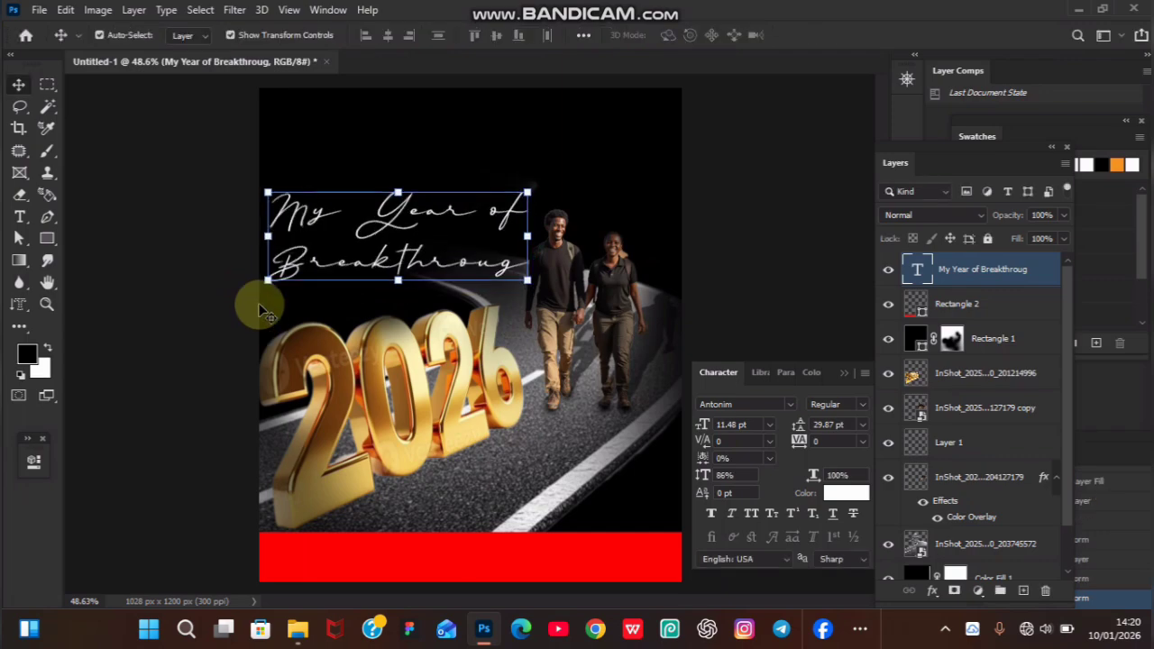
Delete "of" and the second line "Breakthroug" from the text, leaving only "My Year"
{"action": "left_click", "coordinate": [595, 188]}
{"action": "left_click", "coordinate": [460, 216]}
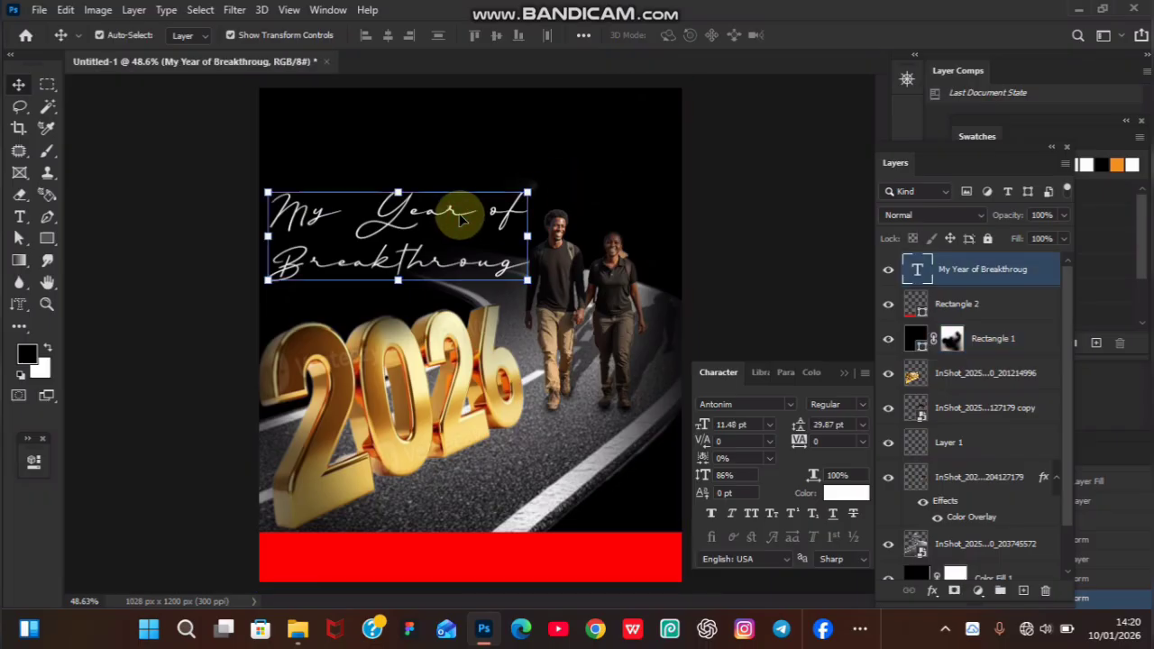
{"action": "double_click", "coordinate": [478, 212]}
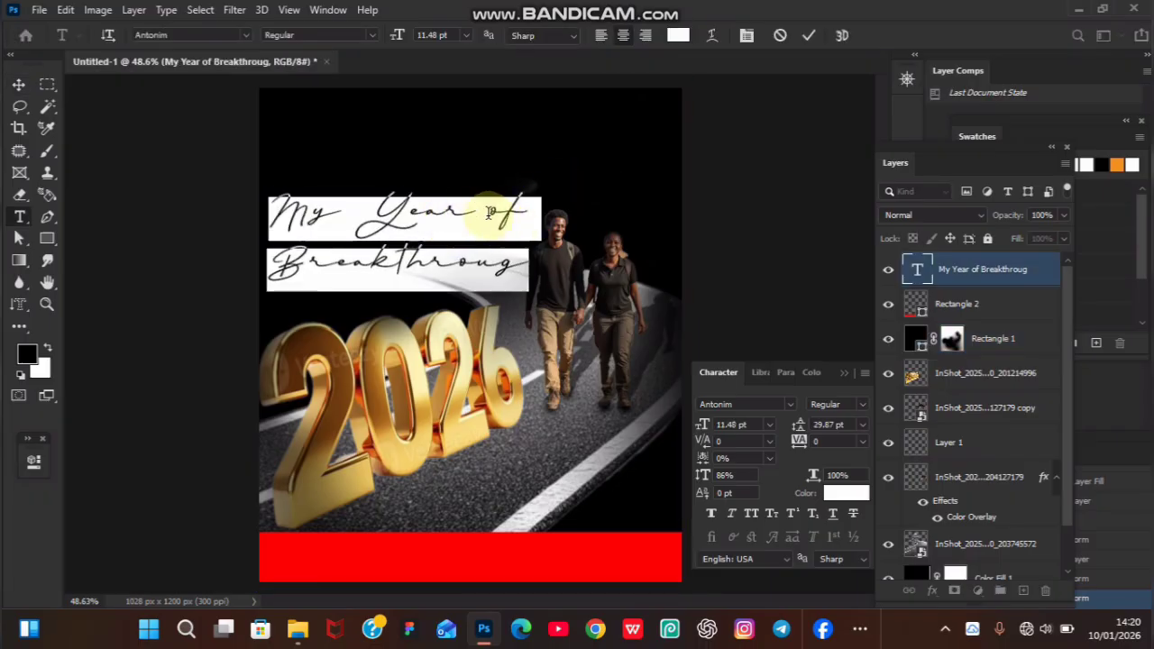
{"action": "left_click", "coordinate": [482, 209]}
{"action": "left_click_drag", "start_coordinate": [482, 209], "coordinate": [554, 201]}
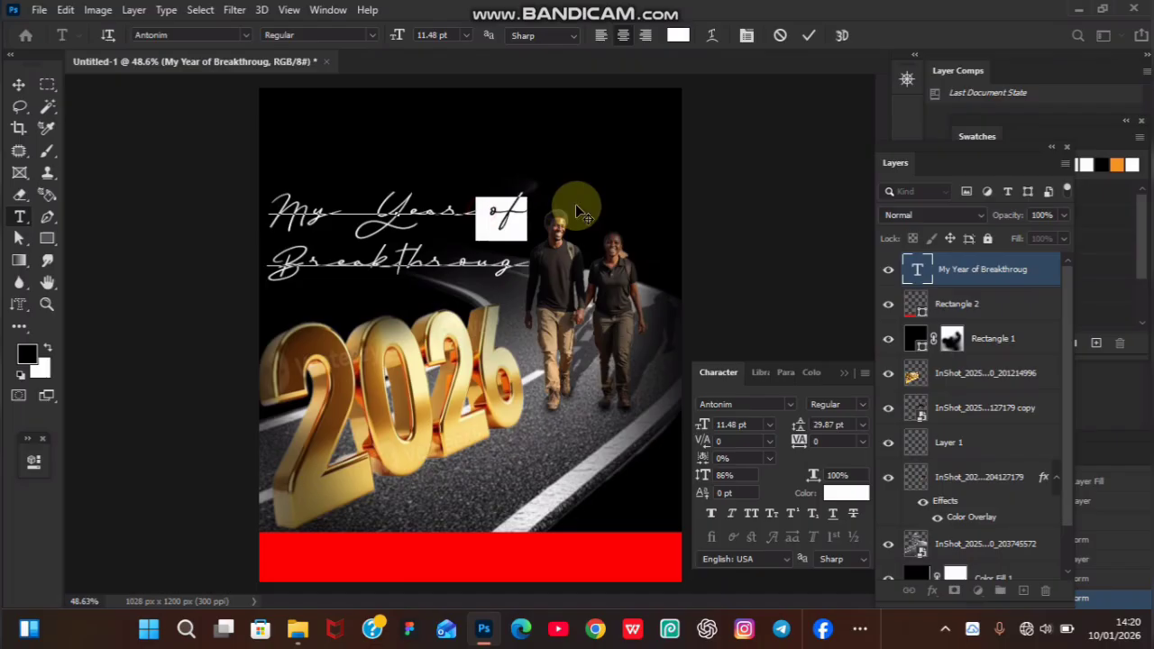
{"action": "key", "text": "BackSpace"}
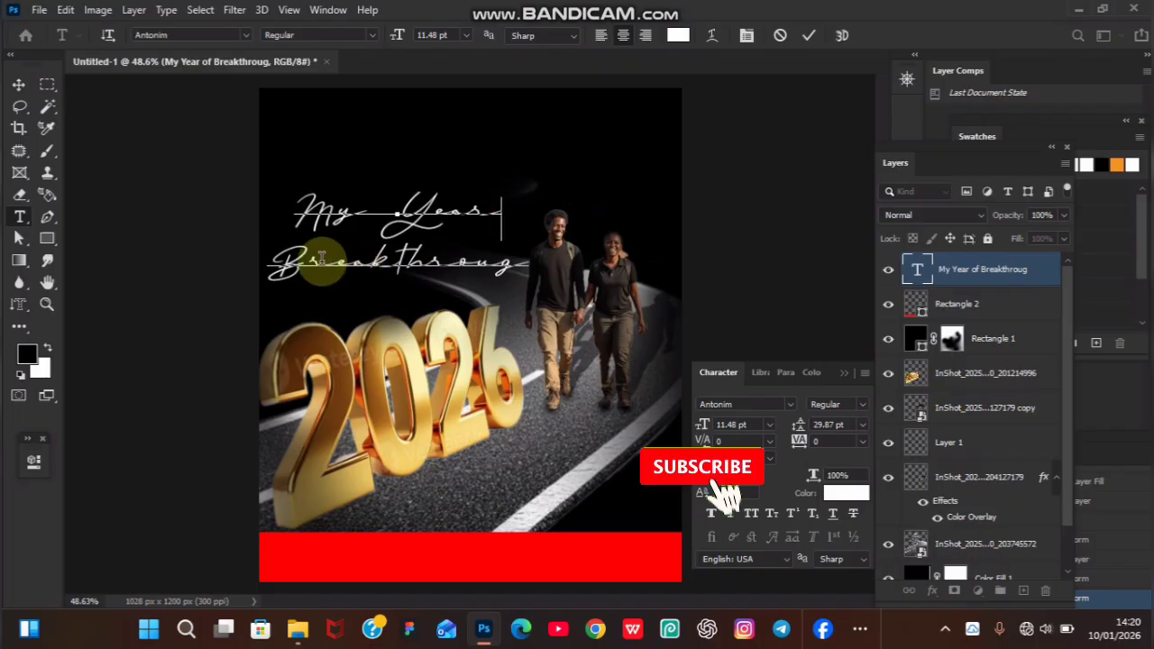
{"action": "left_click_drag", "start_coordinate": [276, 261], "coordinate": [538, 252]}
{"action": "key", "text": "BackSpace"}
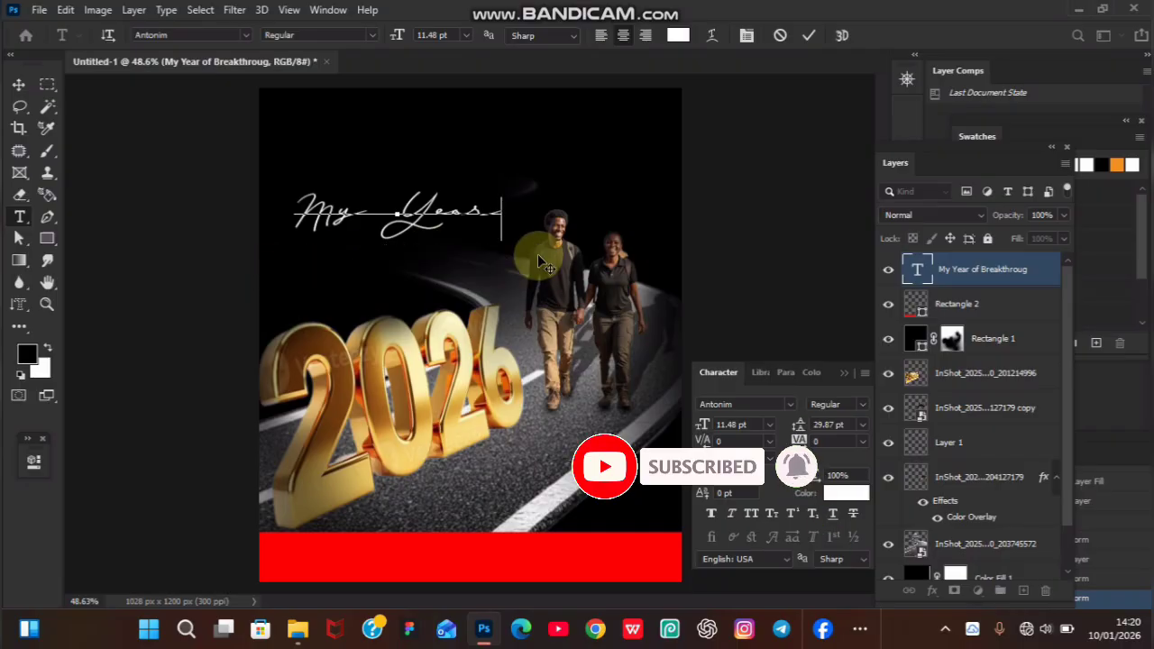
{"action": "left_click", "coordinate": [808, 37]}
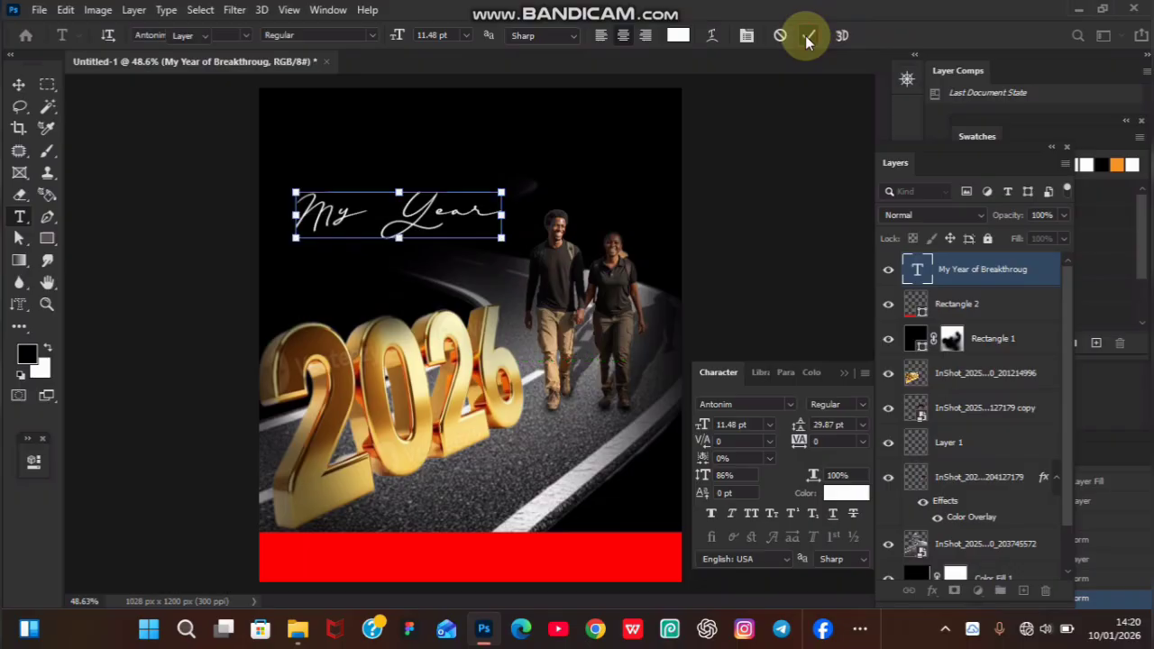
Enlarge the "My Year" text to a font size of about 16 pt
{"action": "key", "text": "v"}
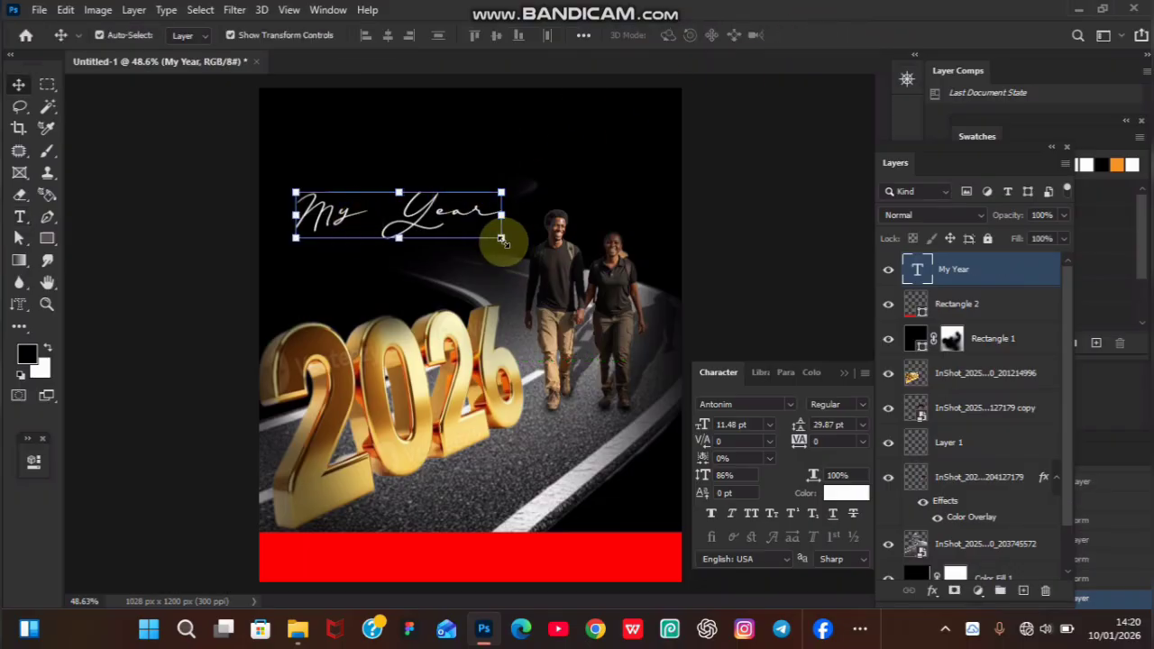
{"action": "left_click_drag", "start_coordinate": [502, 240], "coordinate": [567, 287]}
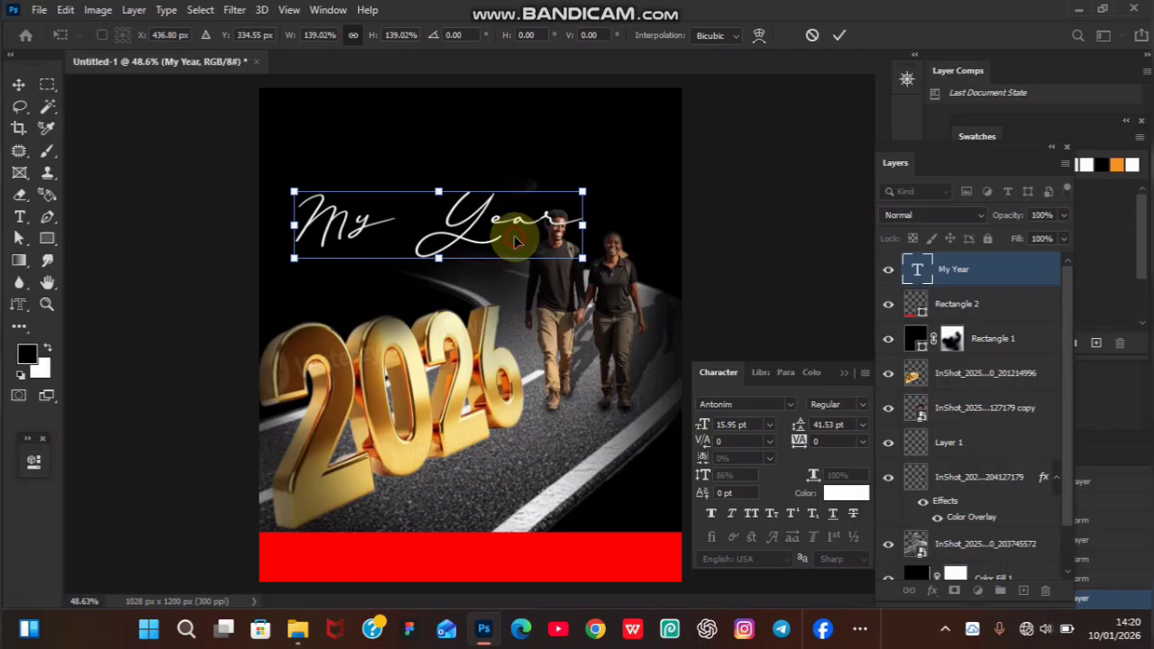
{"action": "key", "text": "Return"}
Break the "My Year" text into two lines, with "Year" beneath "My"
{"action": "double_click", "coordinate": [419, 206]}
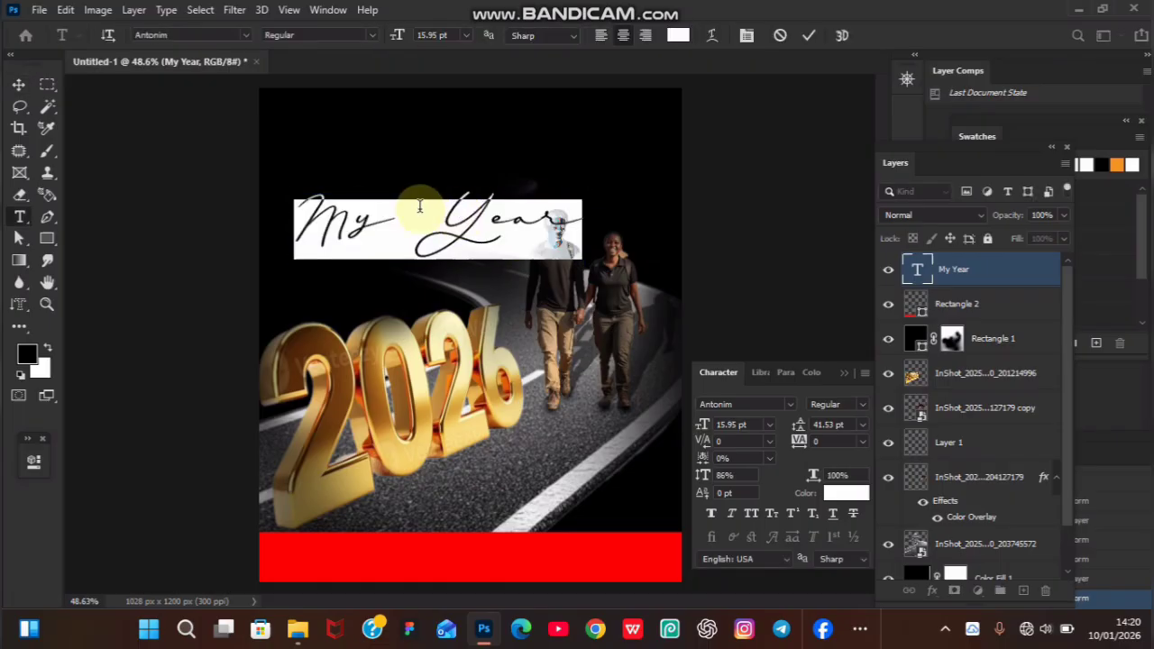
{"action": "left_click", "coordinate": [430, 211]}
{"action": "key", "text": "Return"}
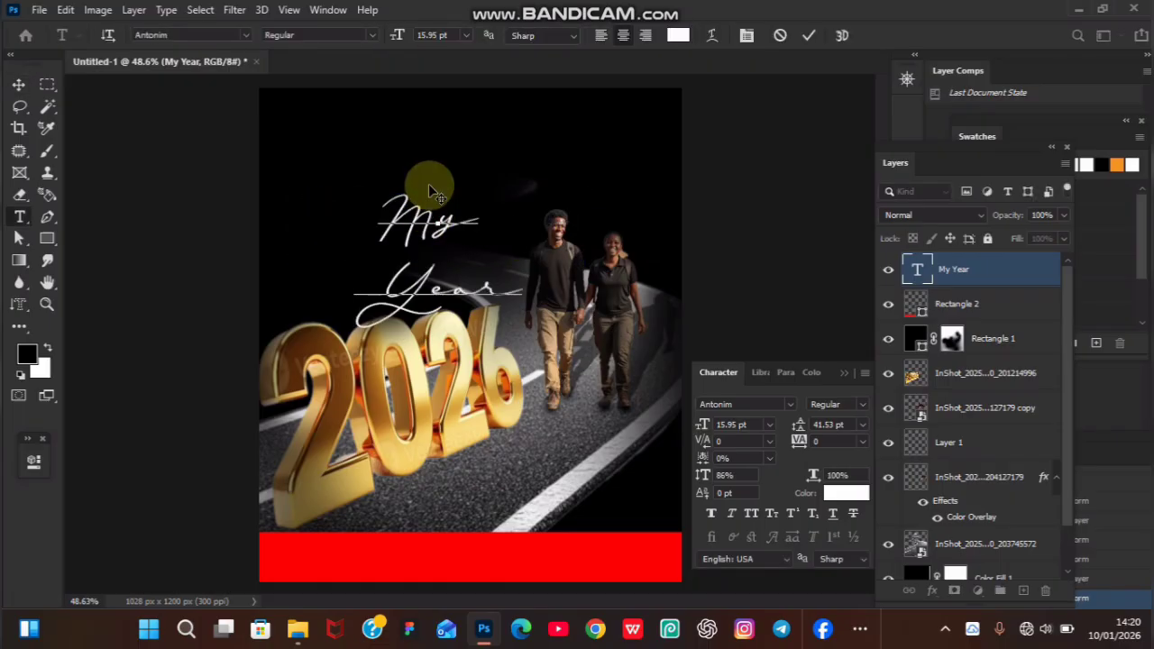
{"action": "left_click", "coordinate": [810, 36]}
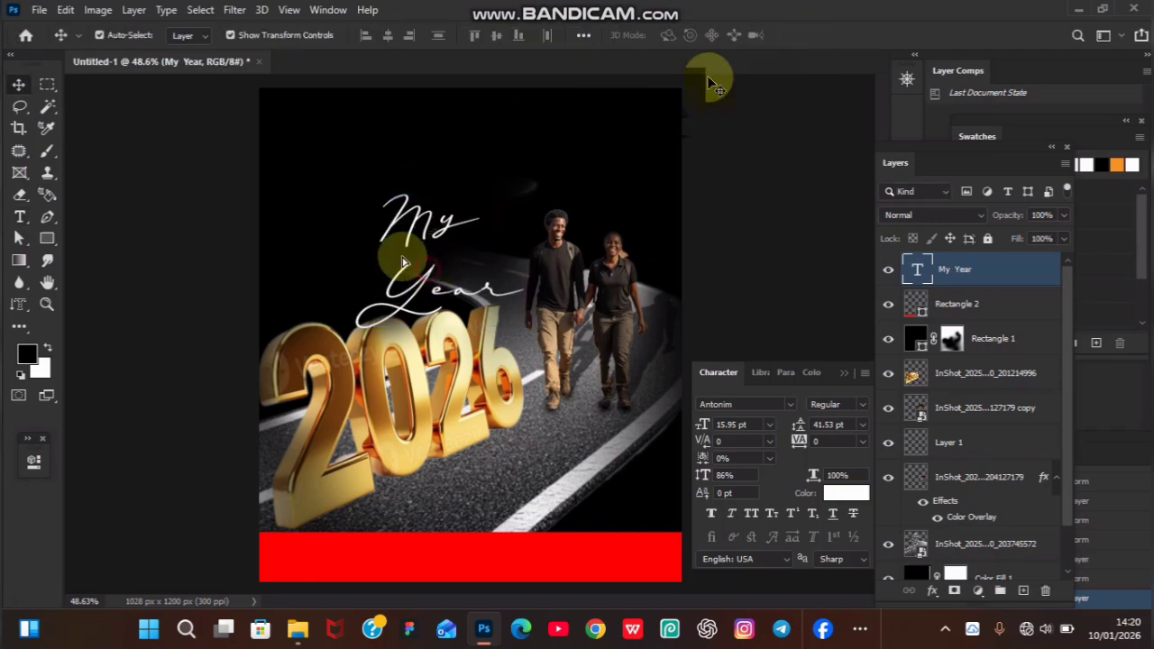
Move the two-line "My Year" text above the gold numerals and enlarge it to about 19 pt
{"action": "left_click_drag", "start_coordinate": [403, 263], "coordinate": [340, 238]}
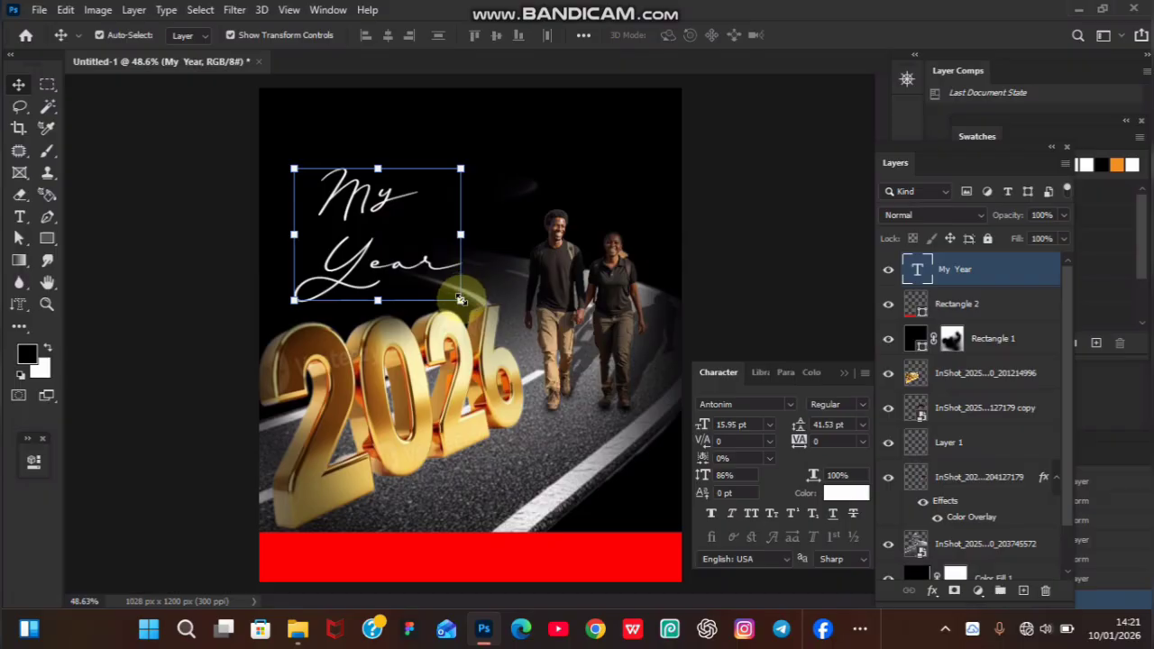
{"action": "left_click_drag", "start_coordinate": [460, 299], "coordinate": [493, 330]}
{"action": "left_click_drag", "start_coordinate": [425, 237], "coordinate": [404, 223]}
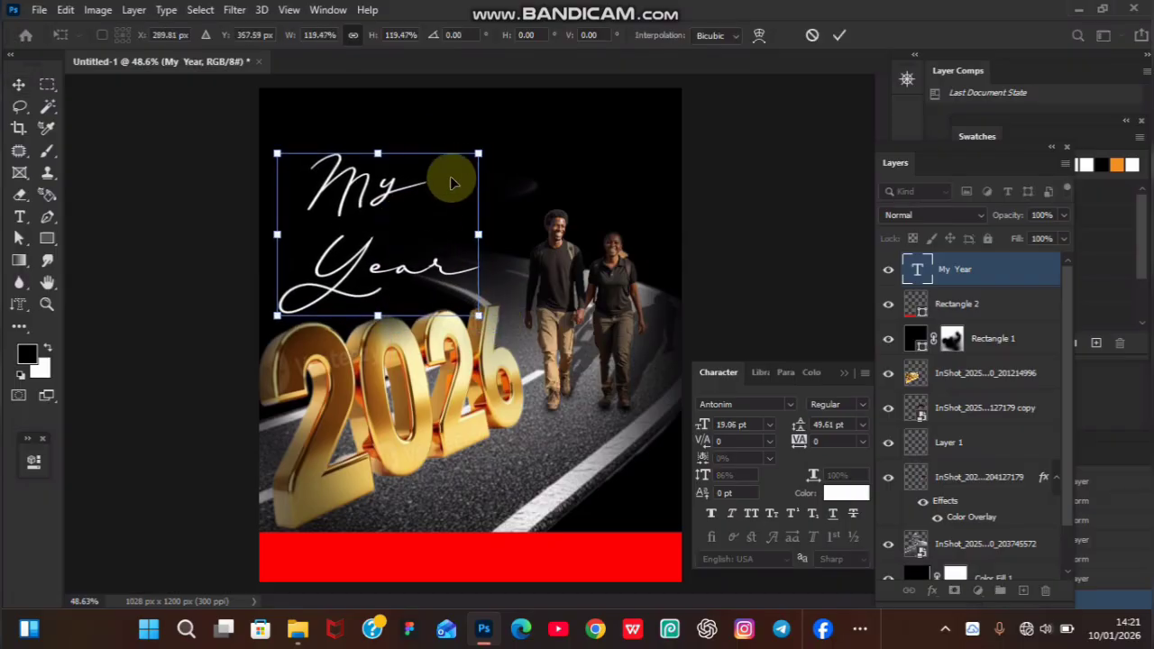
Tighten the leading of the two-line "My Year" text to 37 pt
{"action": "double_click", "coordinate": [439, 199]}
{"action": "double_click", "coordinate": [439, 200]}
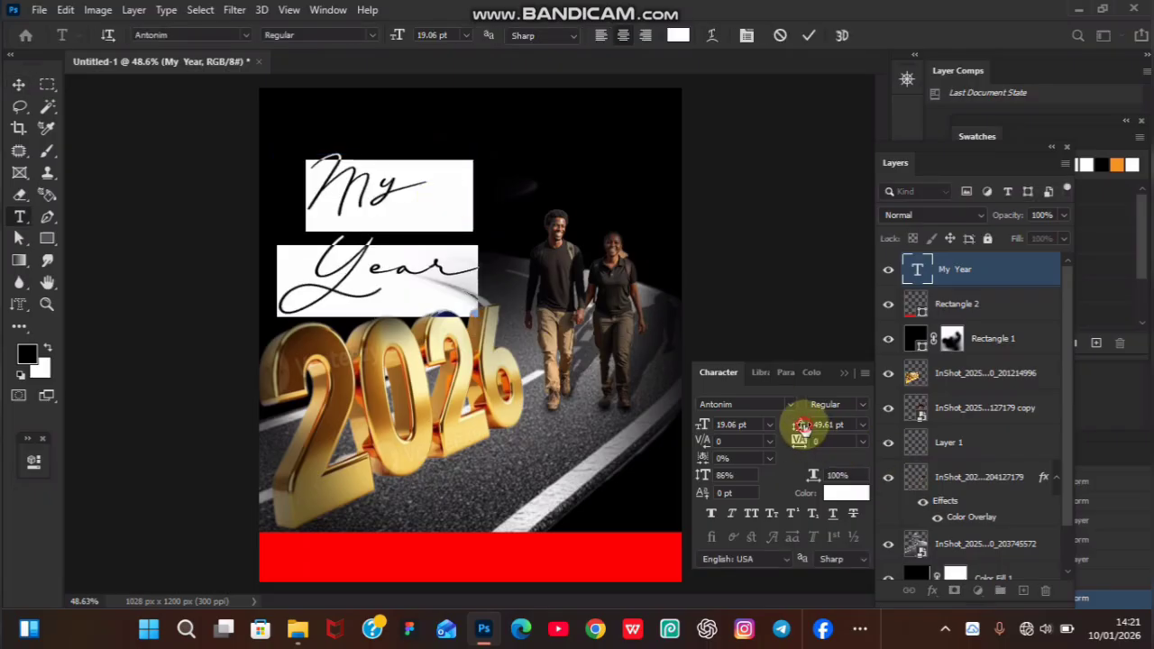
{"action": "left_click_drag", "start_coordinate": [803, 427], "coordinate": [796, 432]}
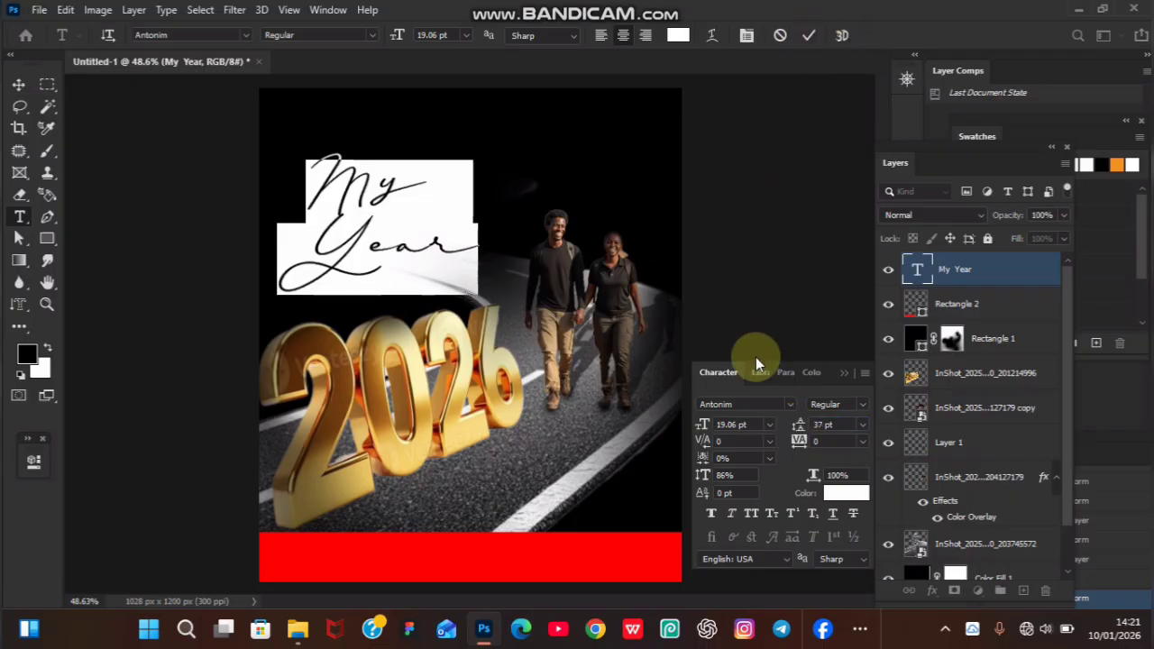
{"action": "left_click", "coordinate": [810, 36]}
{"action": "key", "text": "v"}
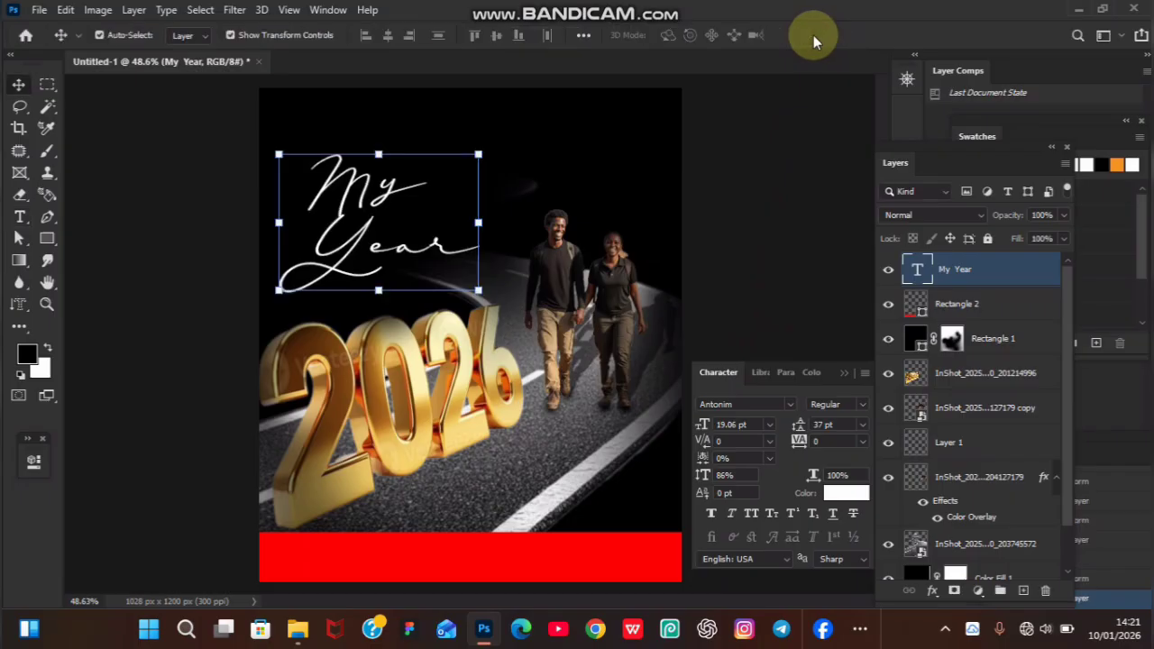
Left-align the "My Year" text and place it near the poster's left edge, just above the numerals
{"action": "double_click", "coordinate": [352, 231]}
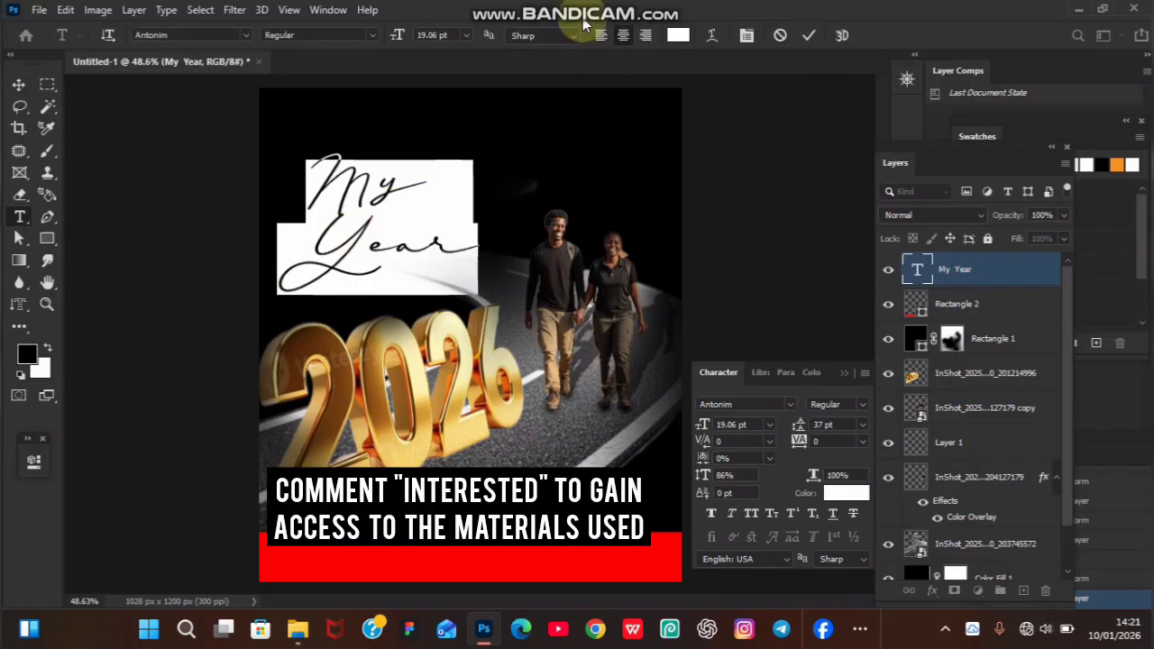
{"action": "left_click", "coordinate": [599, 35]}
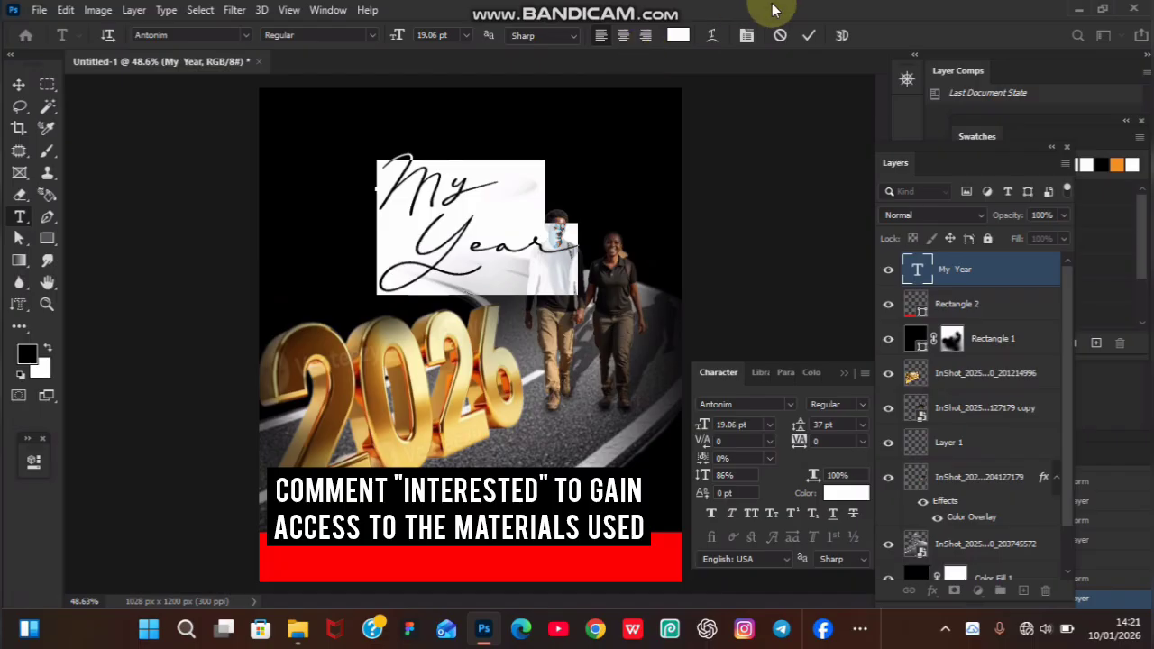
{"action": "left_click", "coordinate": [812, 37]}
{"action": "key", "text": "v"}
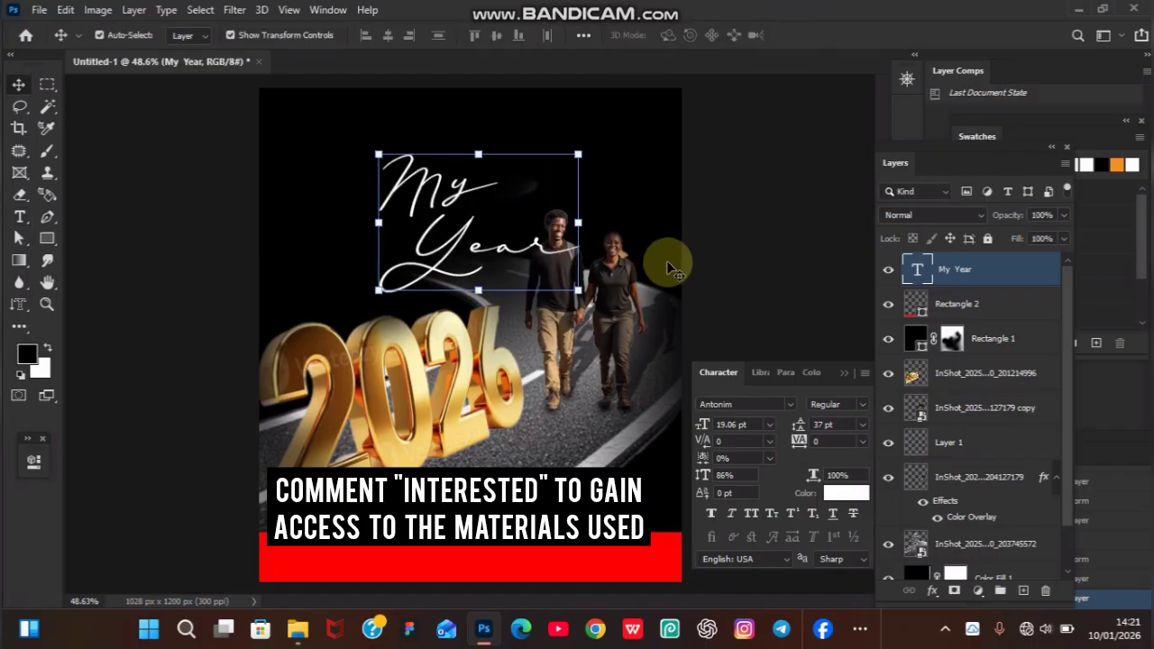
{"action": "left_click_drag", "start_coordinate": [467, 239], "coordinate": [363, 257]}
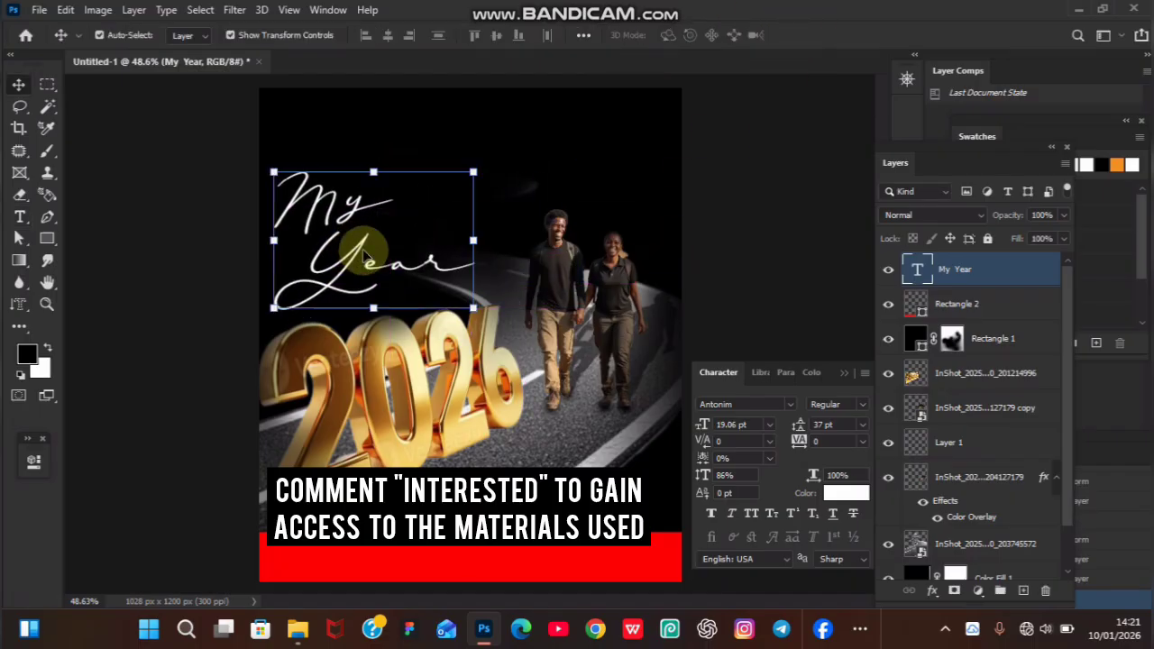
Add "of" to the headline as a third line beneath "Year"
{"action": "double_click", "coordinate": [436, 257]}
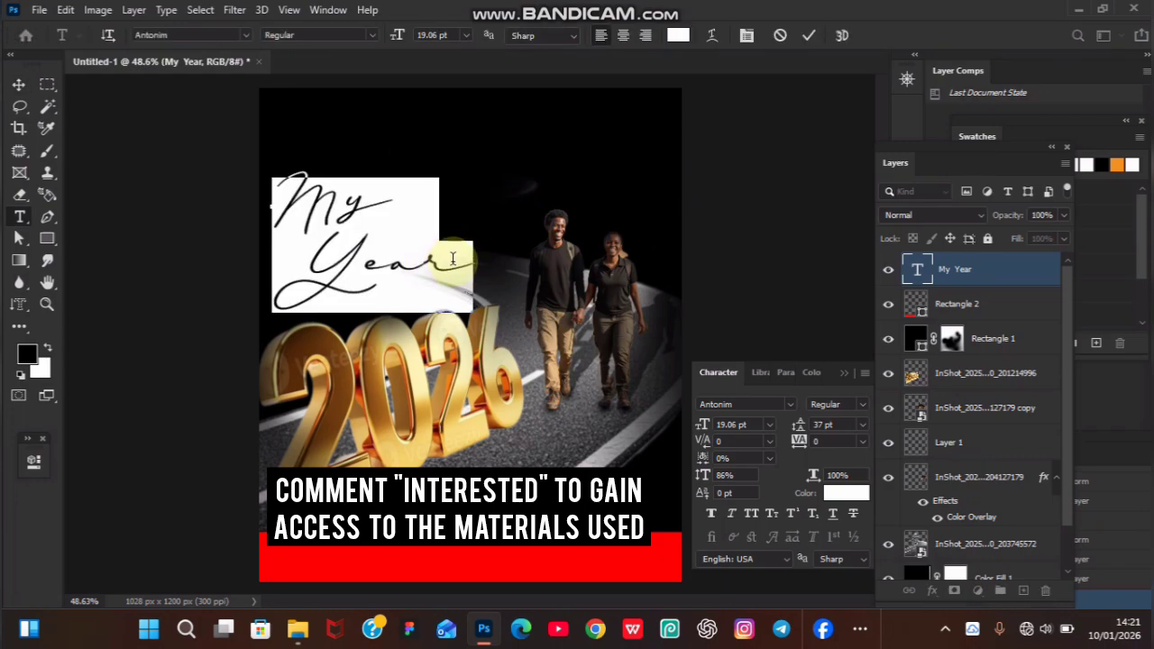
{"action": "left_click", "coordinate": [455, 266]}
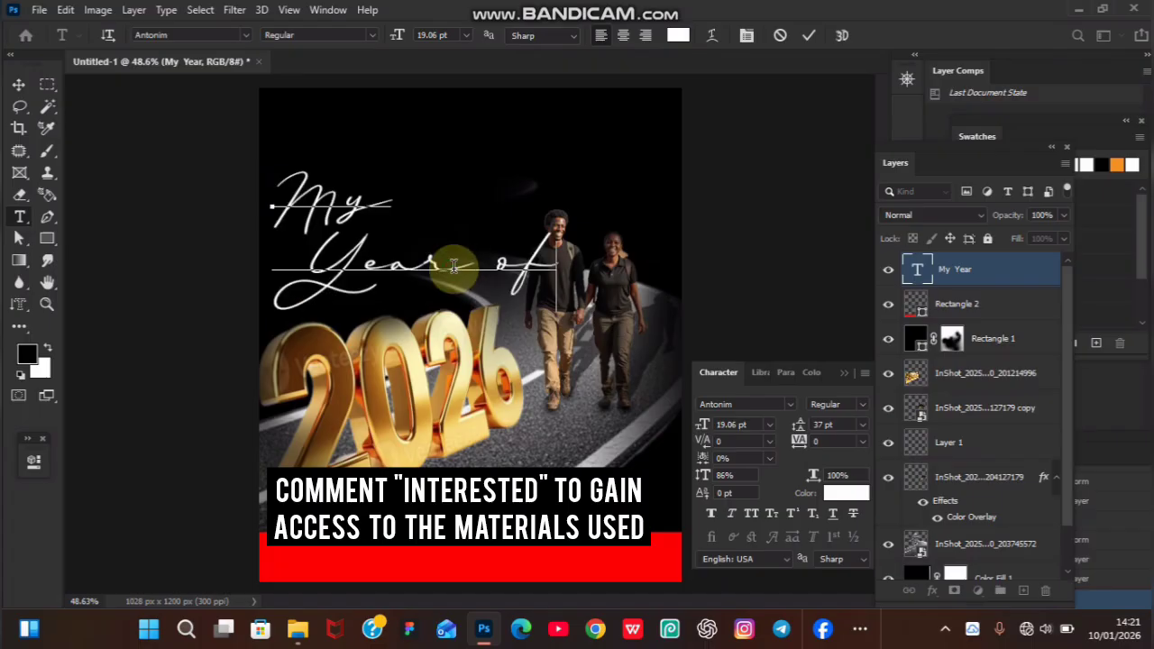
{"action": "key", "text": "BackSpace"}
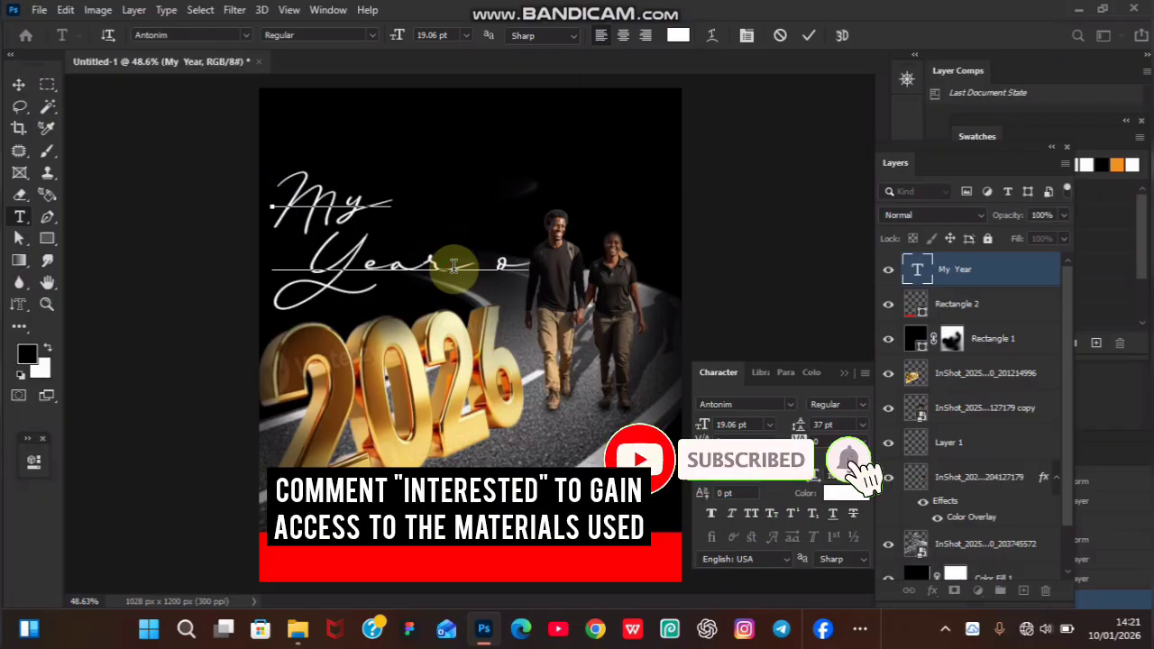
{"action": "key", "text": "BackSpace"}
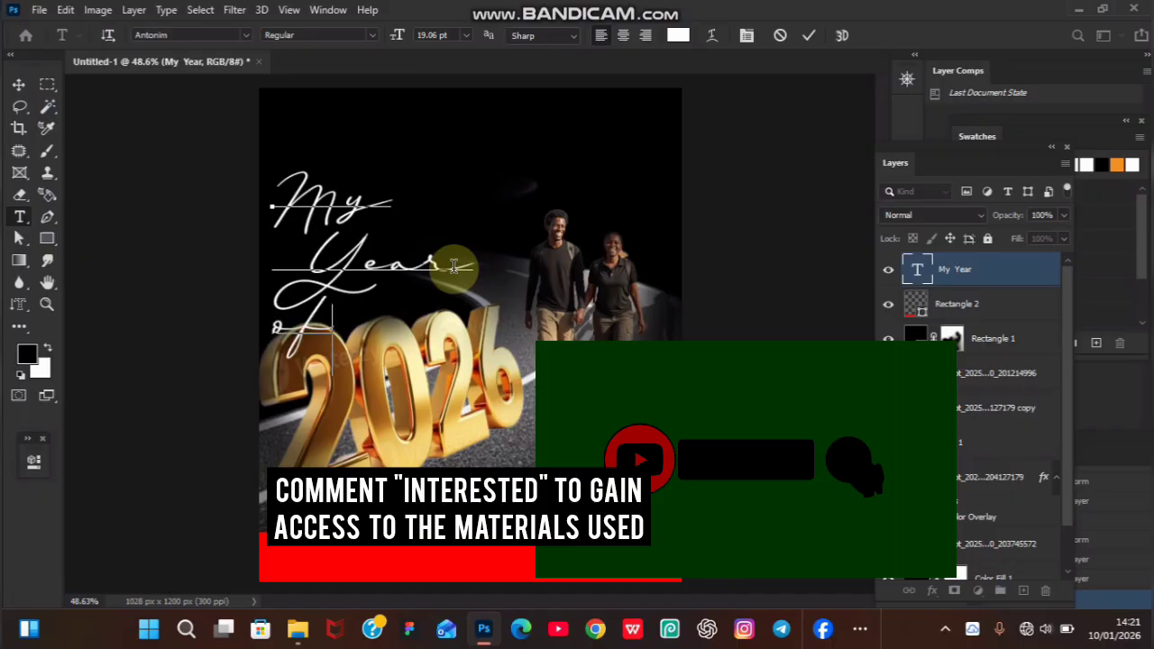
{"action": "left_click", "coordinate": [810, 36]}
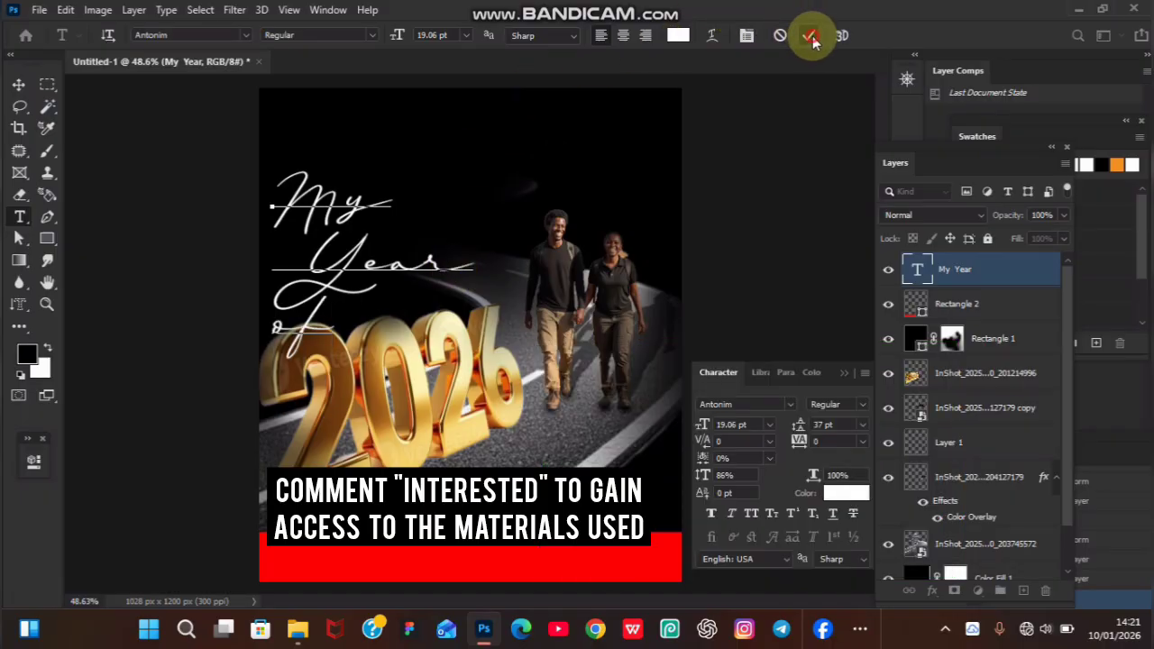
Nudge the three-line headline slightly upward over the numerals
{"action": "key", "text": "v"}
{"action": "key", "text": "shift+Up"}
{"action": "key", "text": "shift+Up"}
{"action": "key", "text": "shift+Up"}
{"action": "key", "text": "shift+Up"}
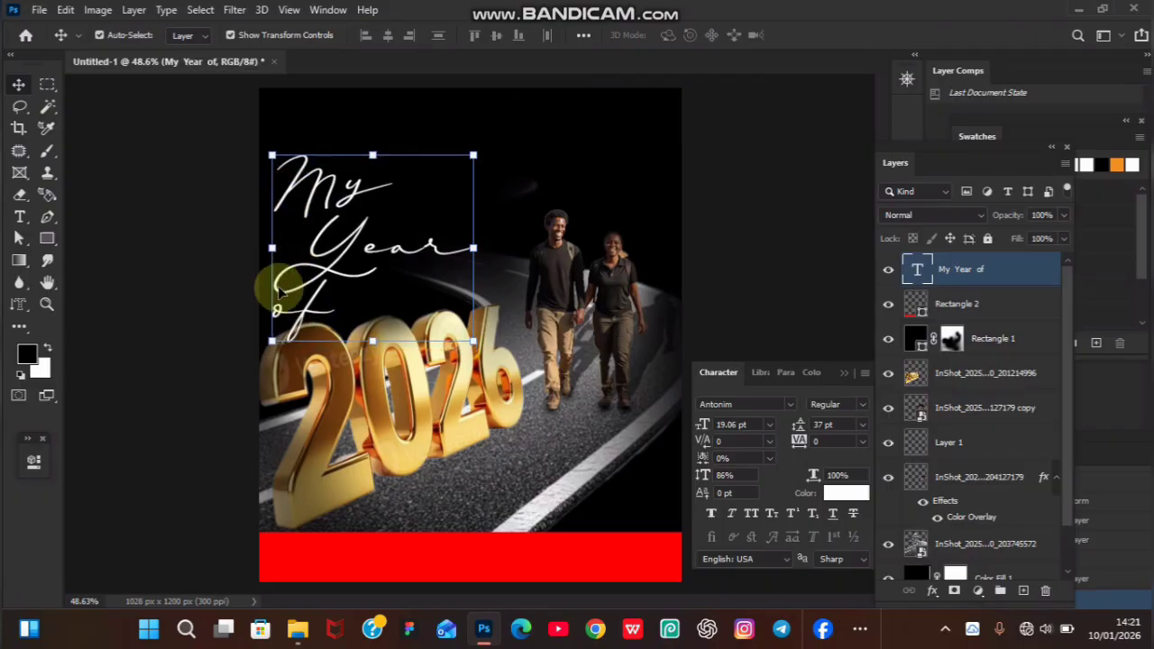
{"action": "left_click", "coordinate": [533, 482]}
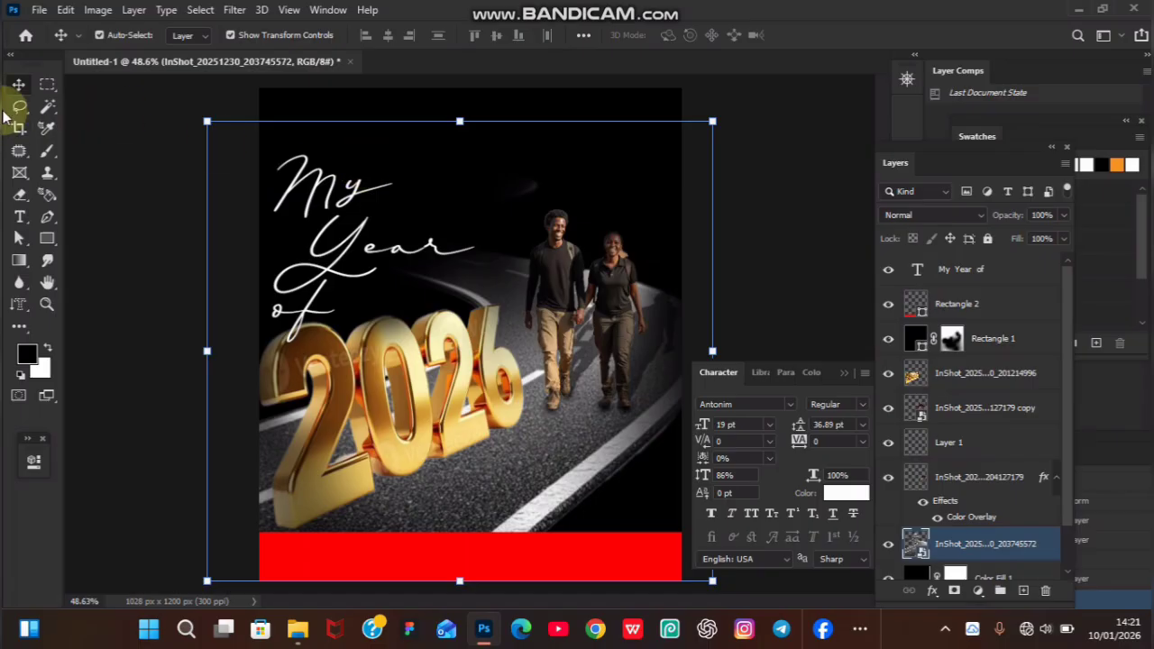
{"action": "left_click", "coordinate": [36, 217]}
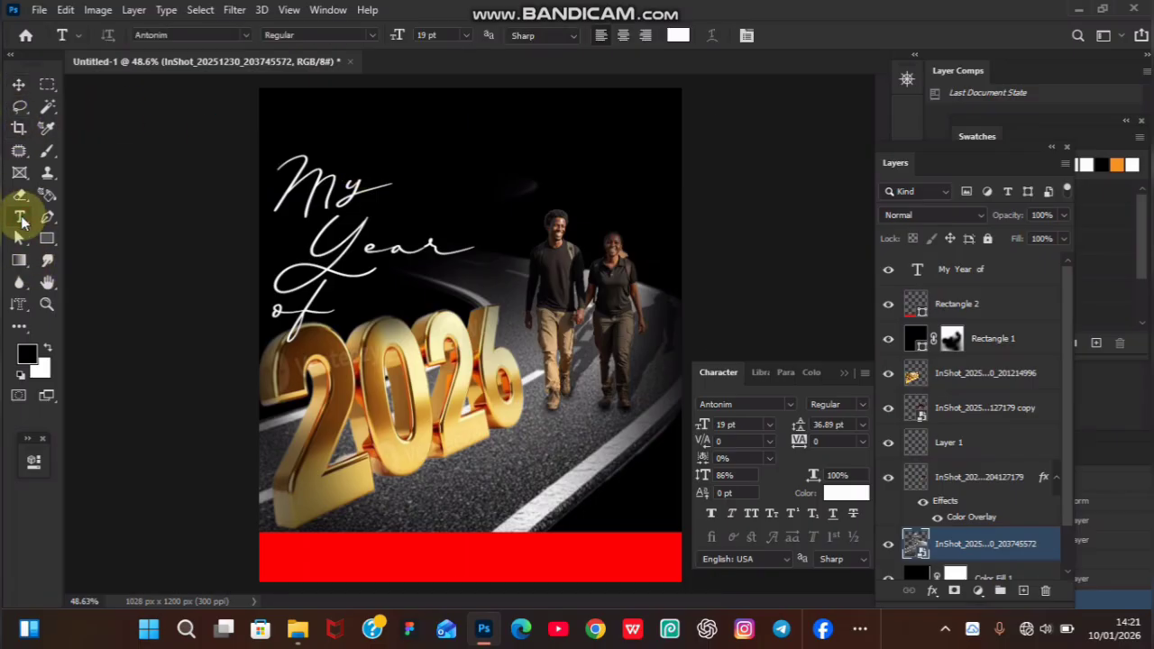
{"action": "left_click", "coordinate": [373, 286]}
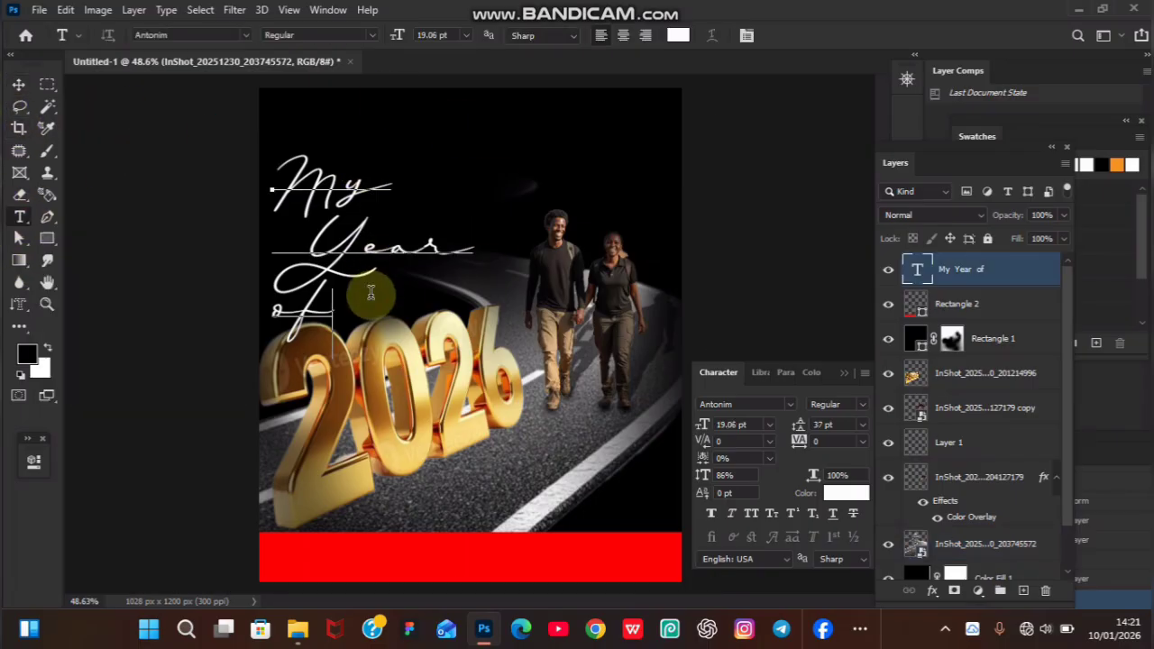
{"action": "left_click", "coordinate": [811, 36]}
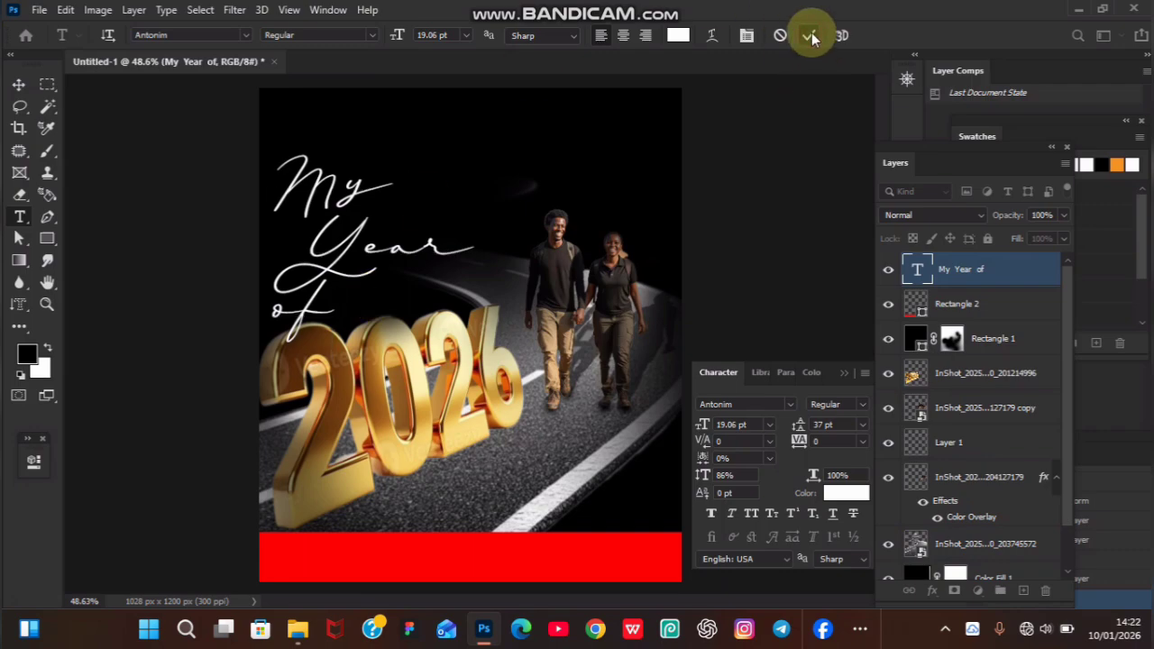
{"action": "left_click", "coordinate": [463, 154]}
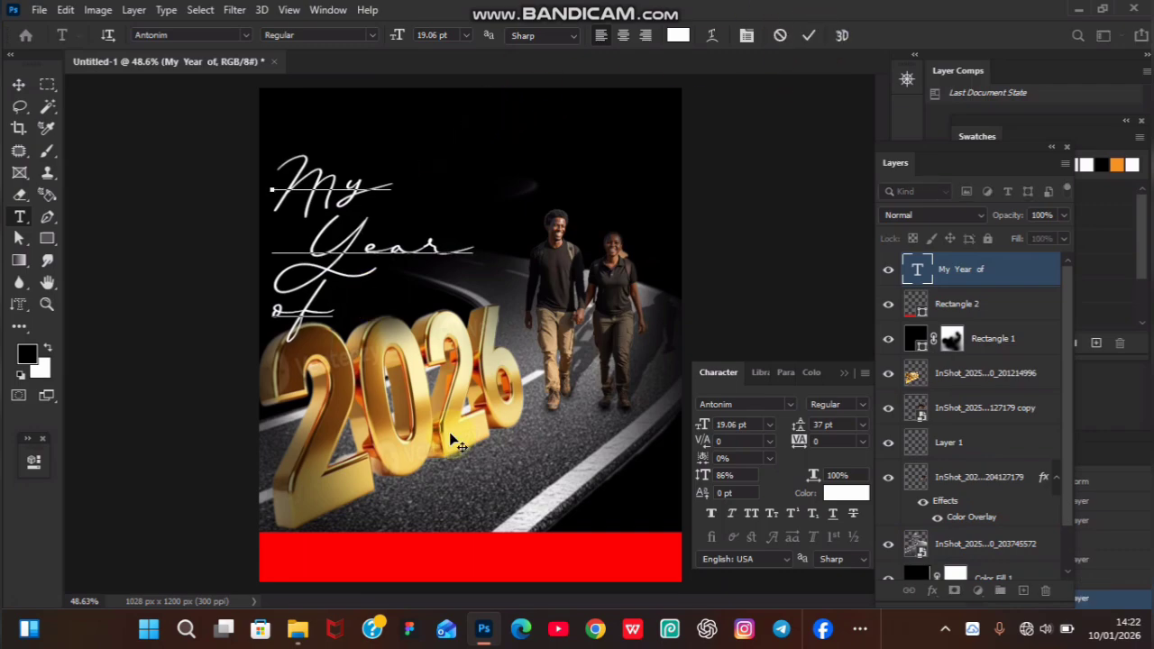
{"action": "left_click", "coordinate": [809, 36]}
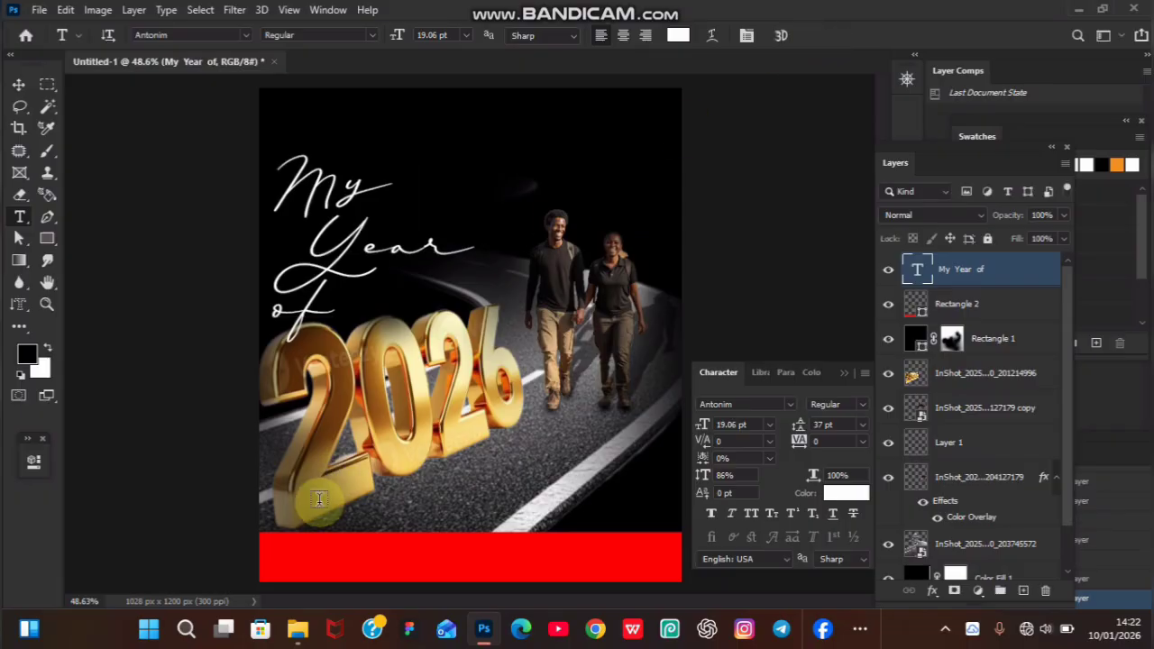
Add the text "Breakthrough" in Impact at 19 pt on the road, just above the red footer band
{"action": "left_click", "coordinate": [325, 518]}
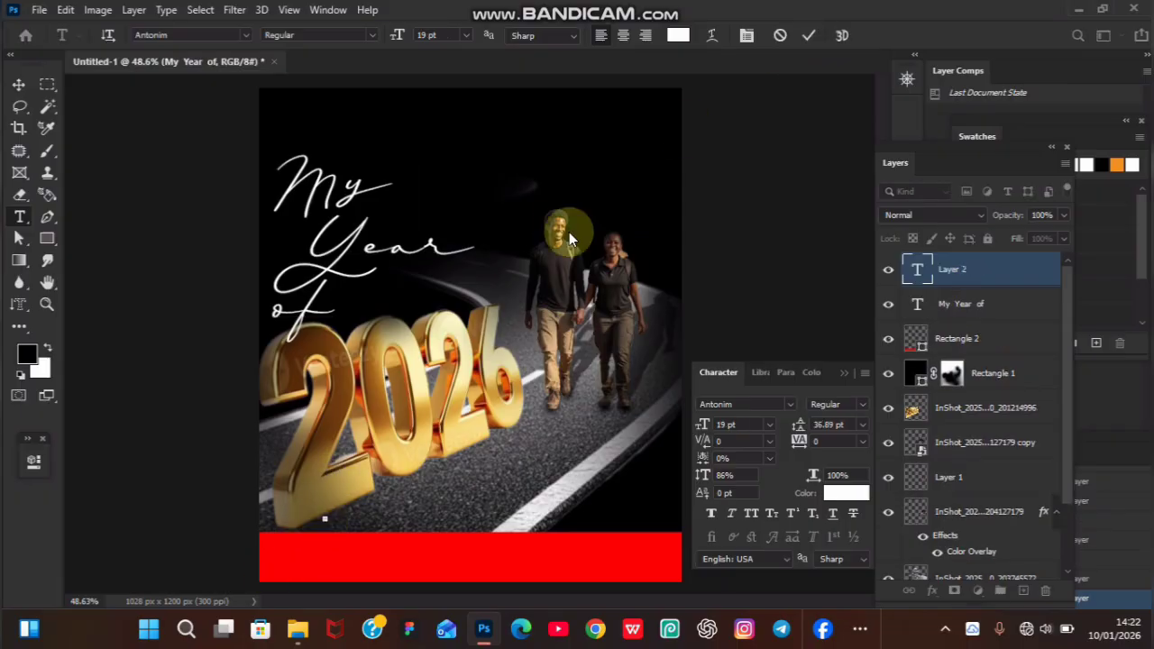
{"action": "left_click", "coordinate": [245, 34]}
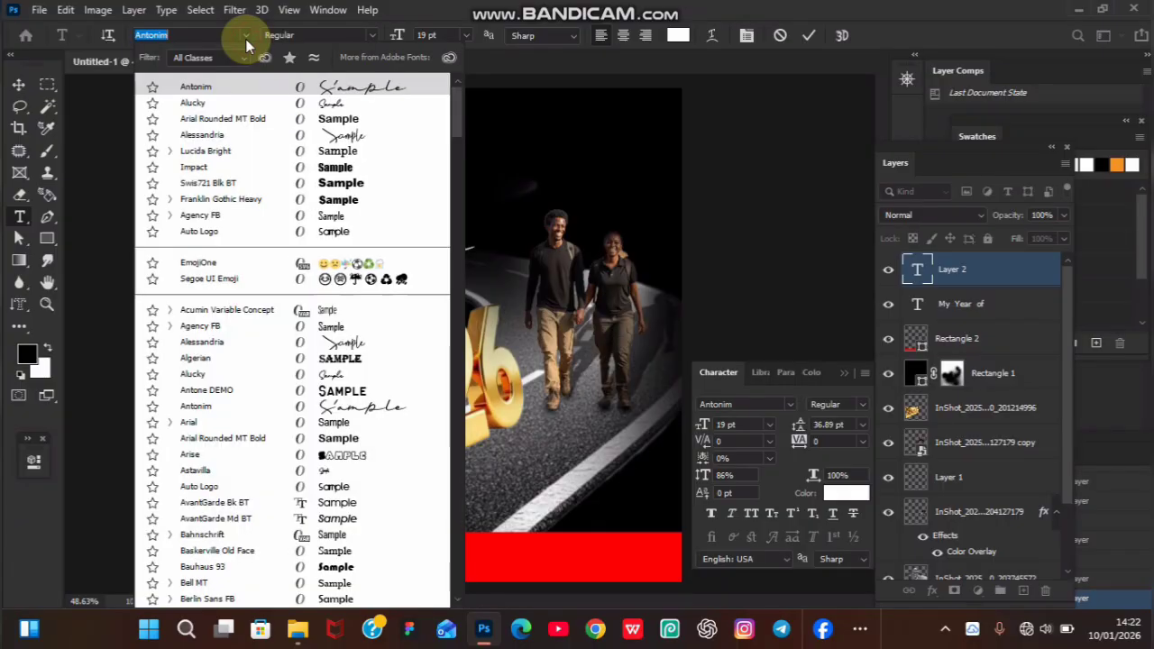
{"action": "left_click", "coordinate": [347, 167]}
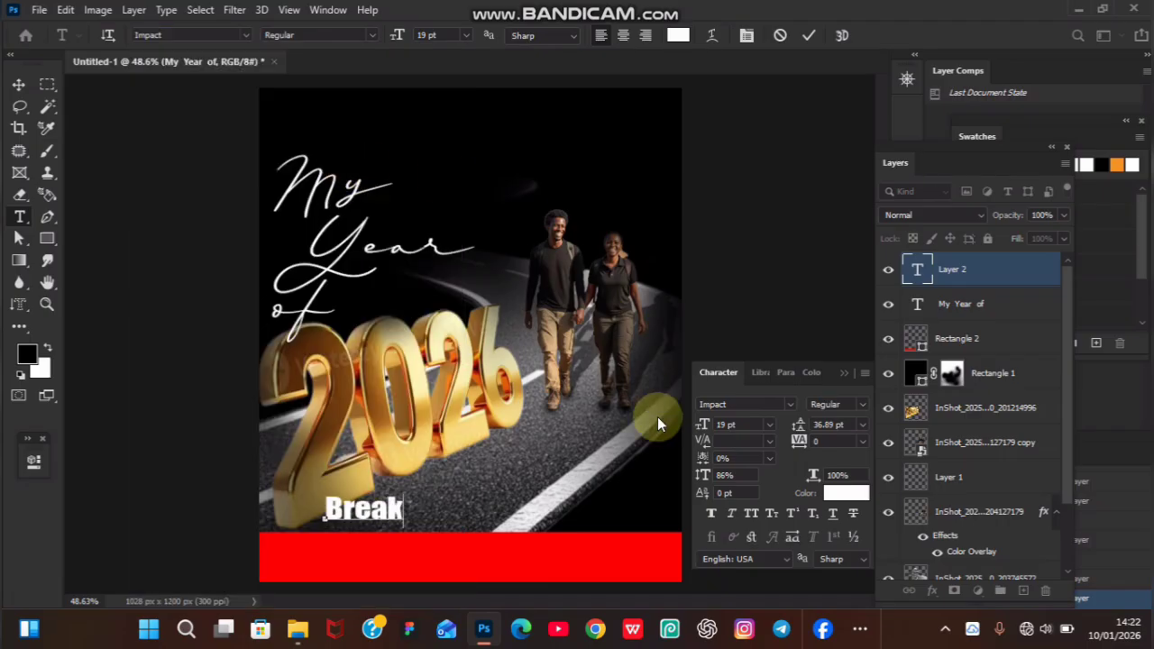
{"action": "type", "text": "rough"}
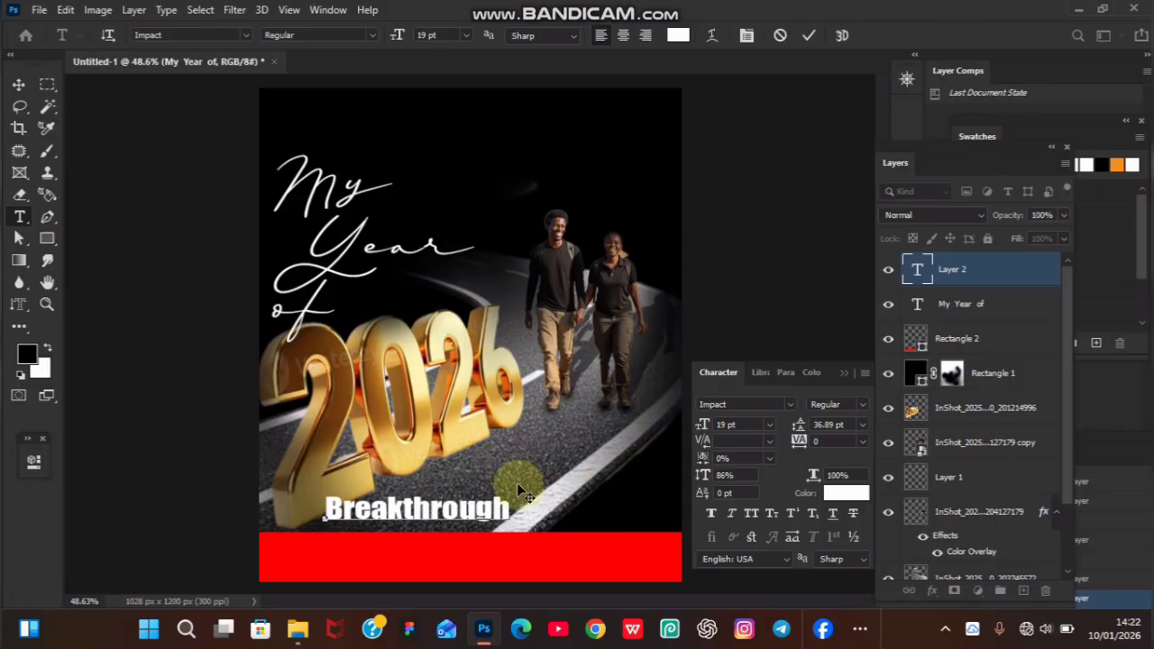
Recolor the "Breakthrough" text red (ff0000) by sampling the footer band
{"action": "left_click_drag", "start_coordinate": [508, 504], "coordinate": [276, 498]}
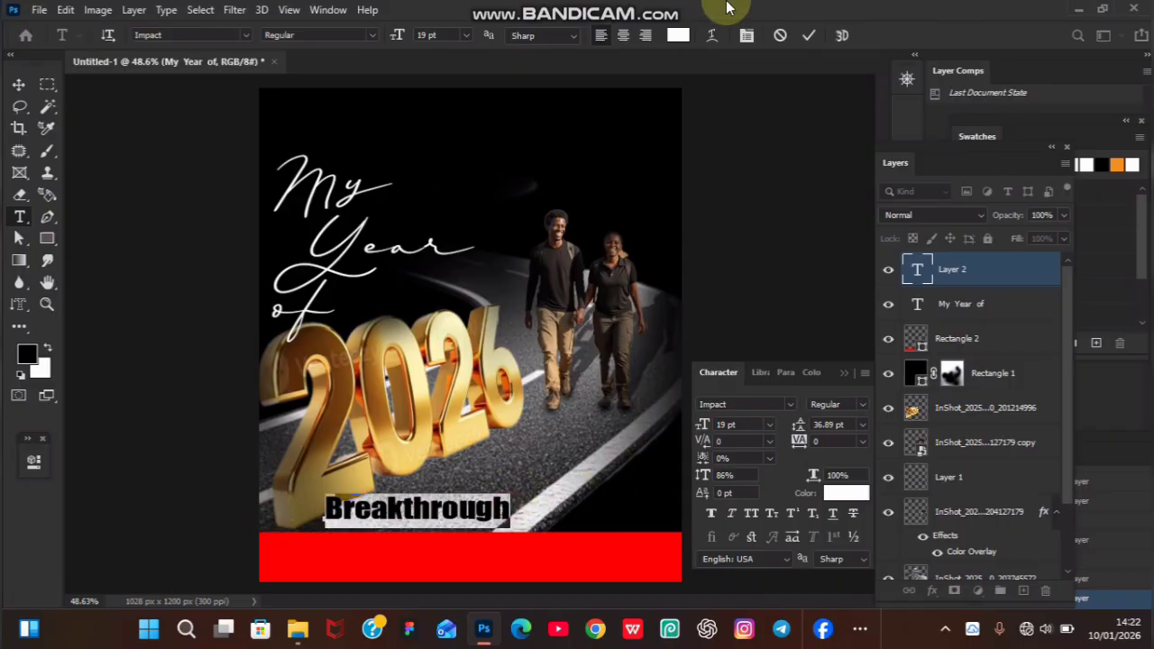
{"action": "left_click", "coordinate": [678, 35]}
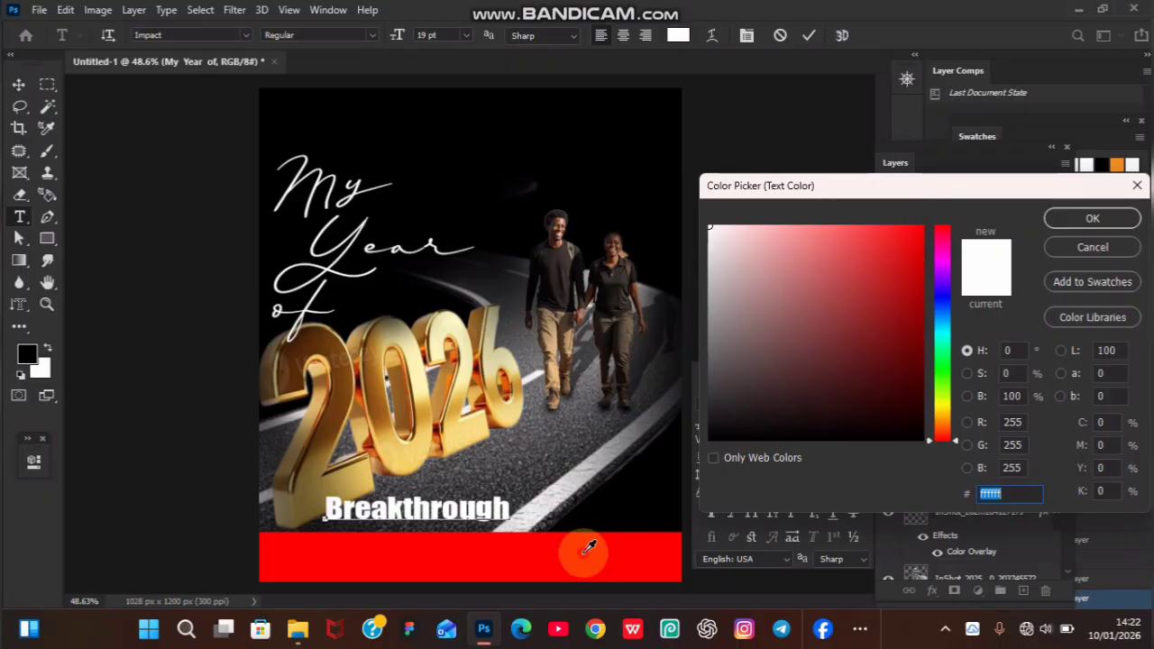
{"action": "left_click", "coordinate": [590, 545]}
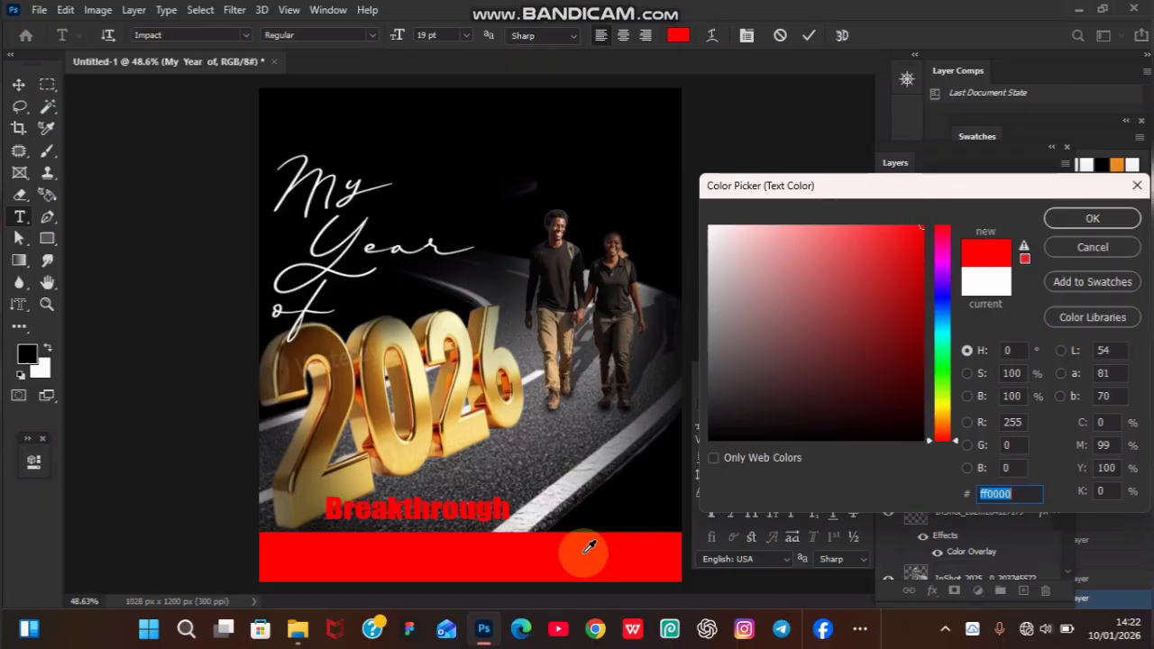
{"action": "left_click", "coordinate": [1093, 219]}
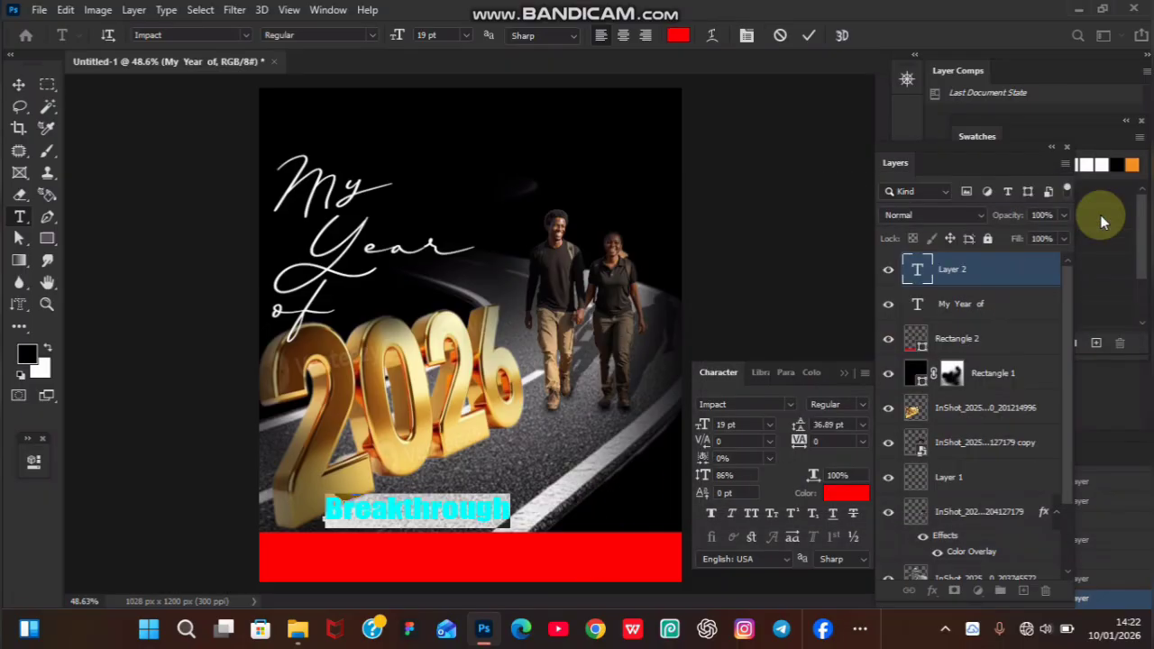
{"action": "left_click", "coordinate": [971, 267]}
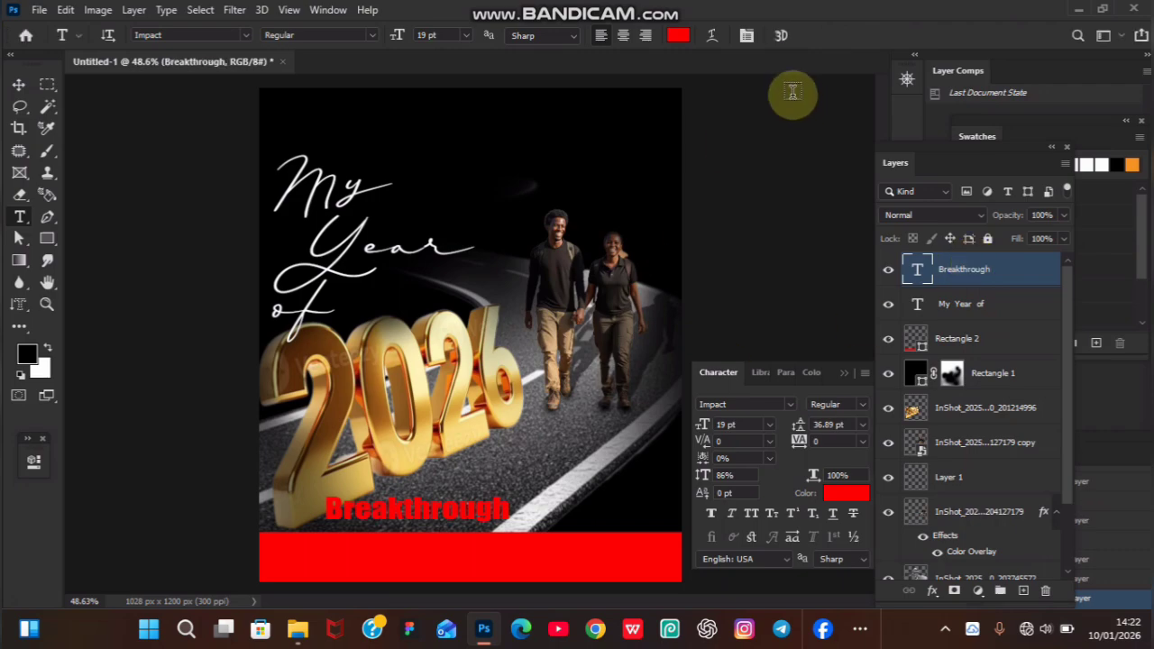
Move the red "Breakthrough" text up beside "of", just above the 2026 numerals
{"action": "key", "text": "v"}
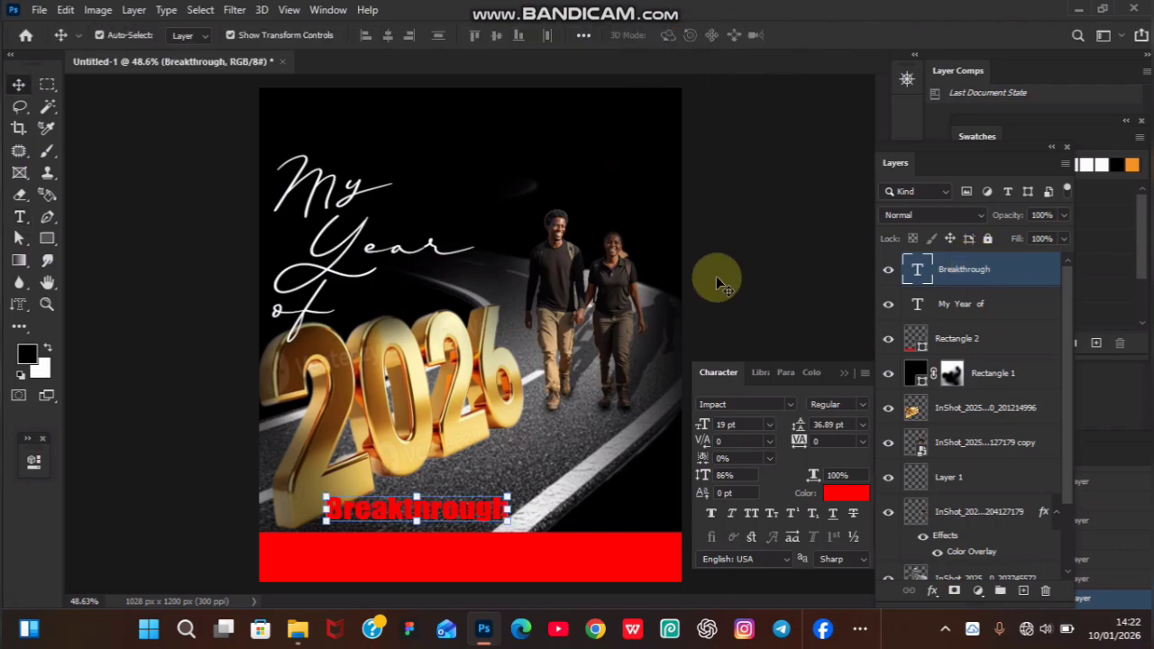
{"action": "left_click_drag", "start_coordinate": [477, 511], "coordinate": [487, 298]}
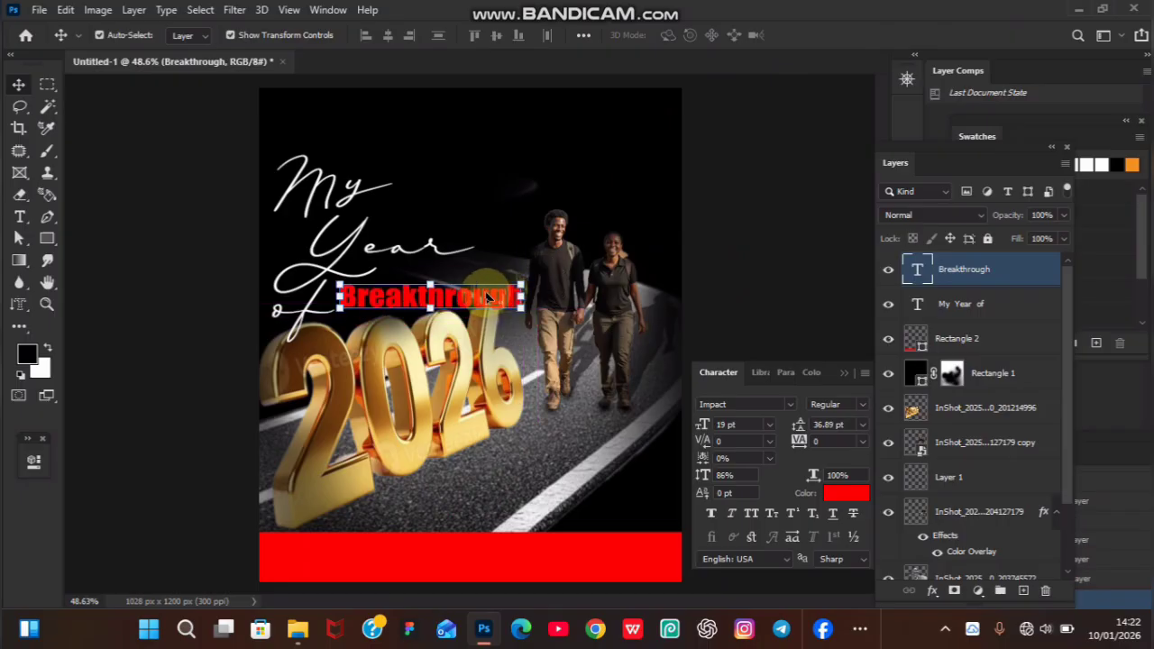
{"action": "left_click_drag", "start_coordinate": [451, 299], "coordinate": [449, 300]}
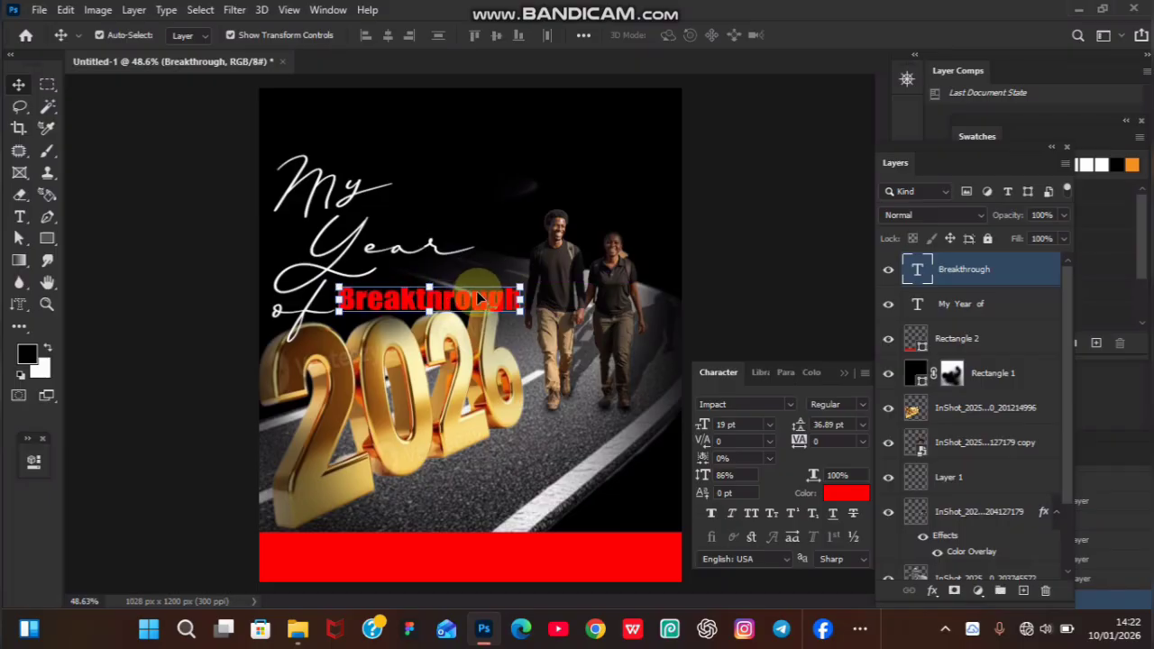
Scale the "Breakthrough" text to about 94% and rotate it about -7.1° to follow the slant of the 2026 numerals
{"action": "left_click", "coordinate": [476, 290]}
{"action": "left_click_drag", "start_coordinate": [329, 323], "coordinate": [336, 329]}
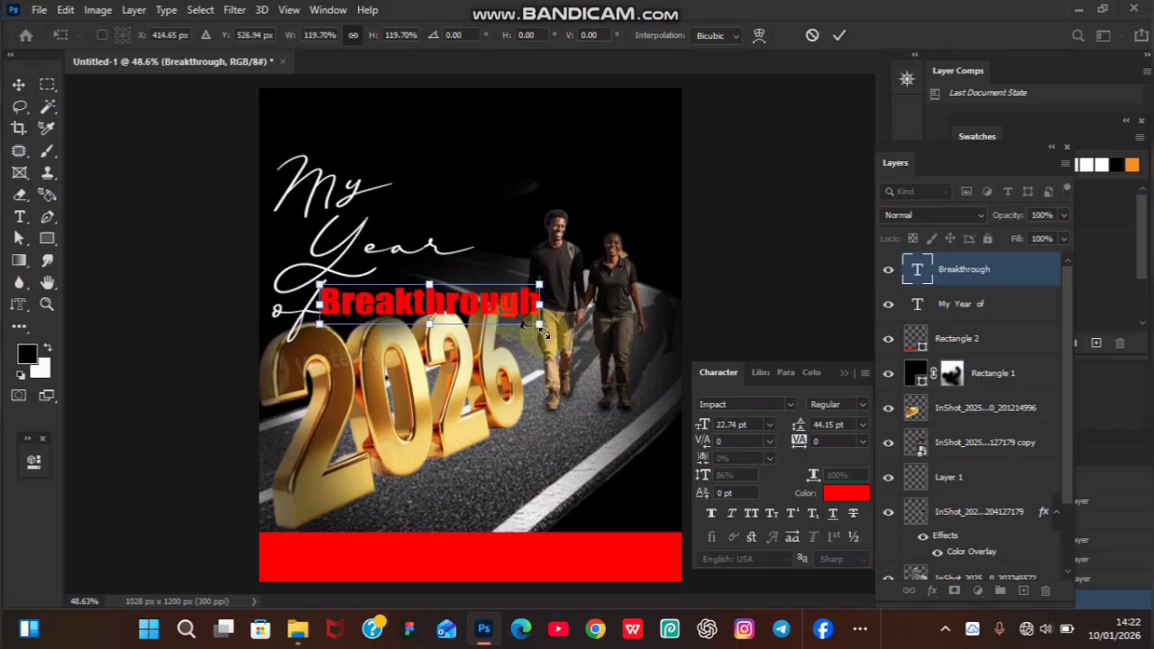
{"action": "left_click_drag", "start_coordinate": [541, 344], "coordinate": [485, 308]}
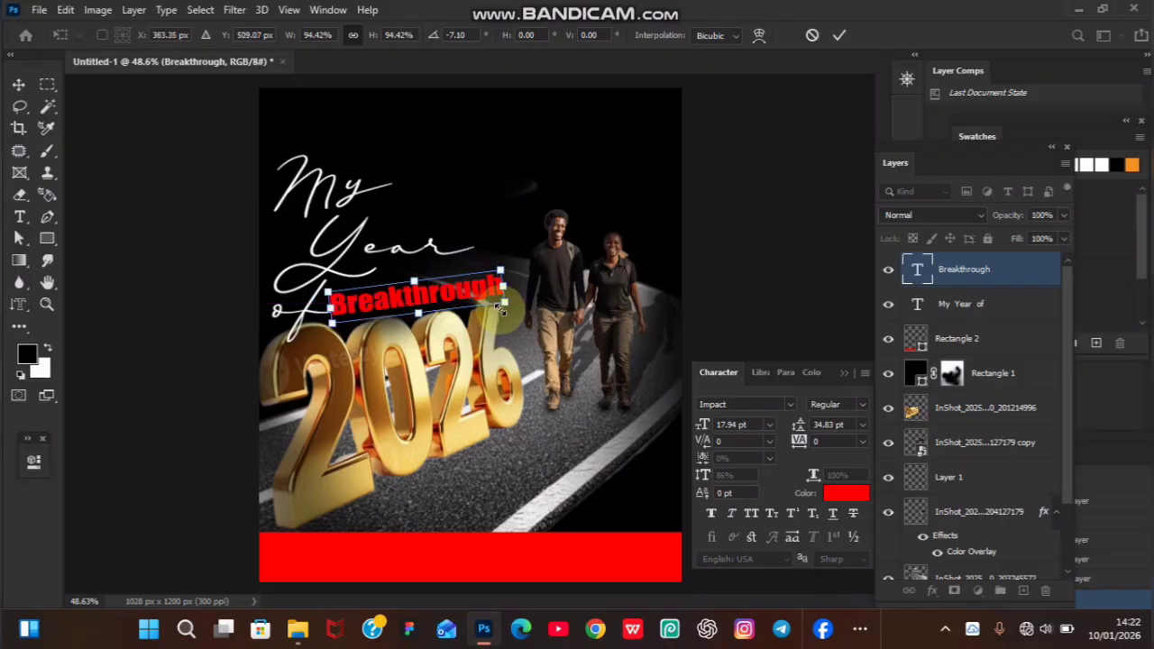
{"action": "left_click", "coordinate": [531, 314]}
{"action": "left_click", "coordinate": [523, 433]}
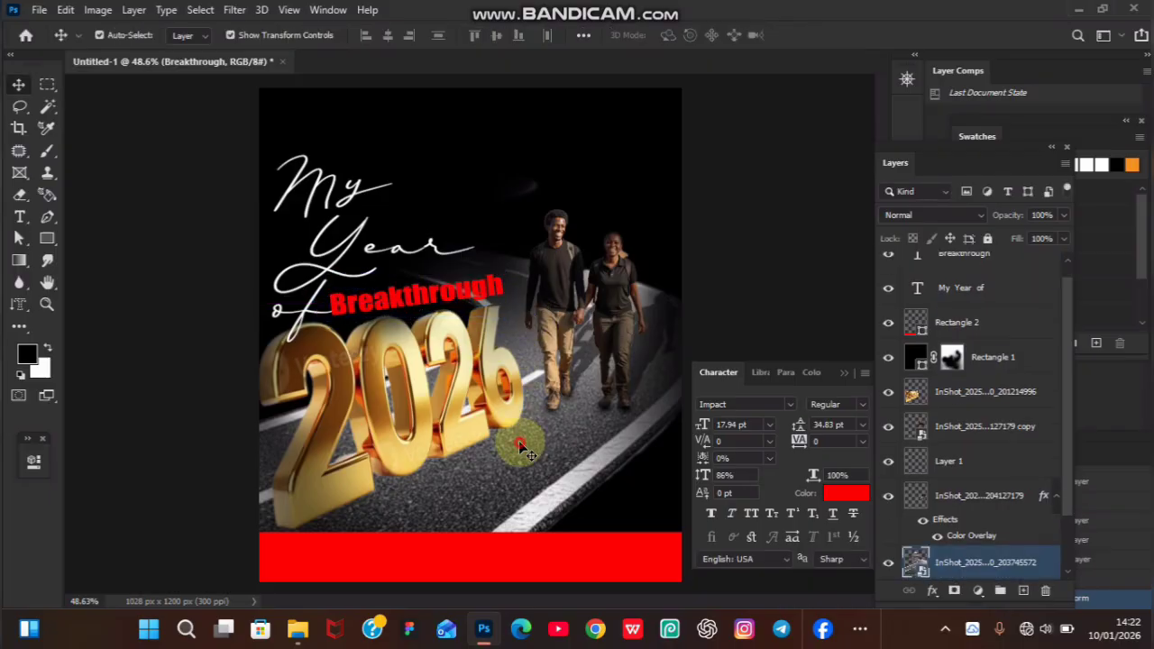
Give the "Breakthrough" text a drop shadow and a 1 px white inside stroke
{"action": "left_click", "coordinate": [446, 293]}
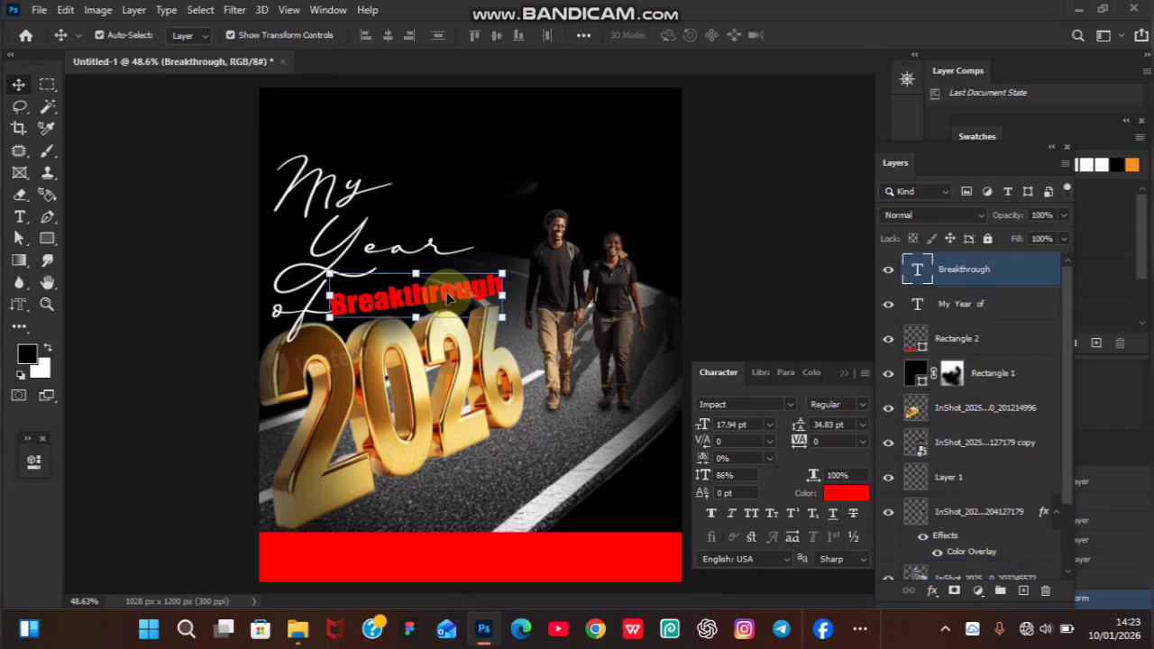
{"action": "left_click", "coordinate": [932, 591]}
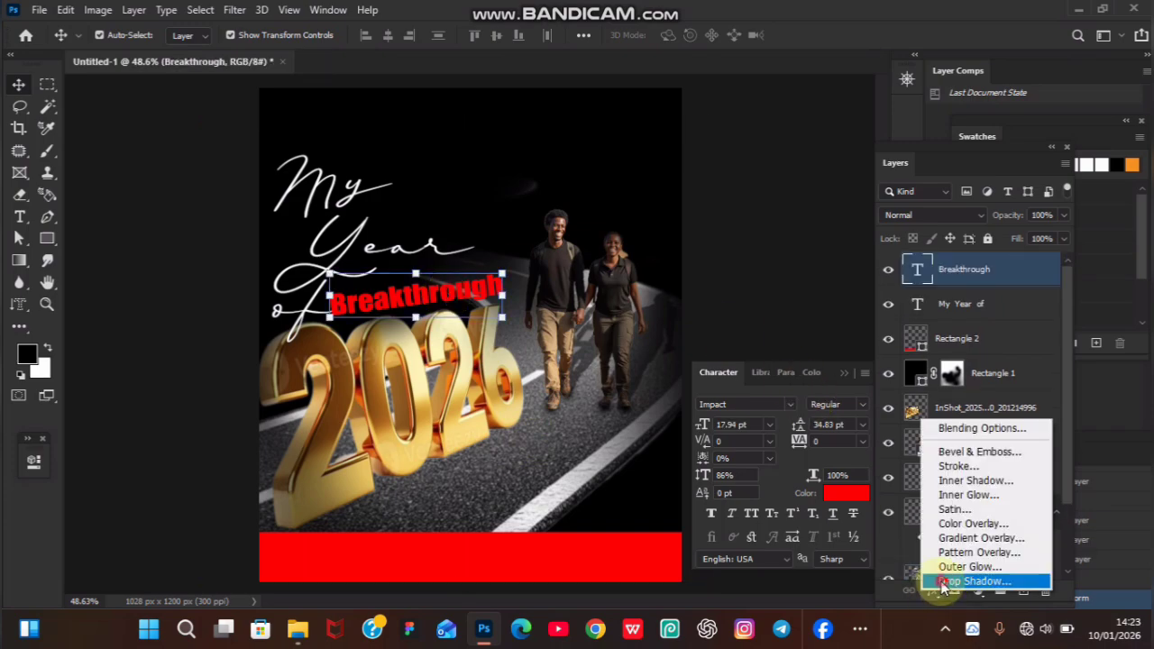
{"action": "left_click", "coordinate": [943, 582]}
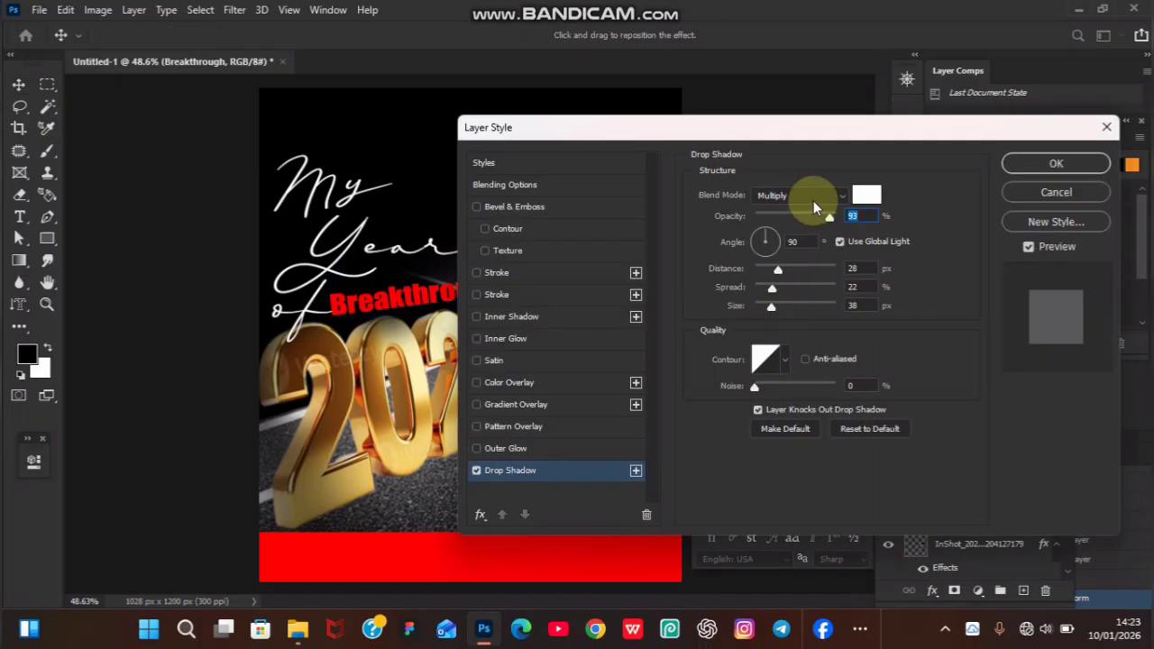
{"action": "left_click", "coordinate": [501, 273]}
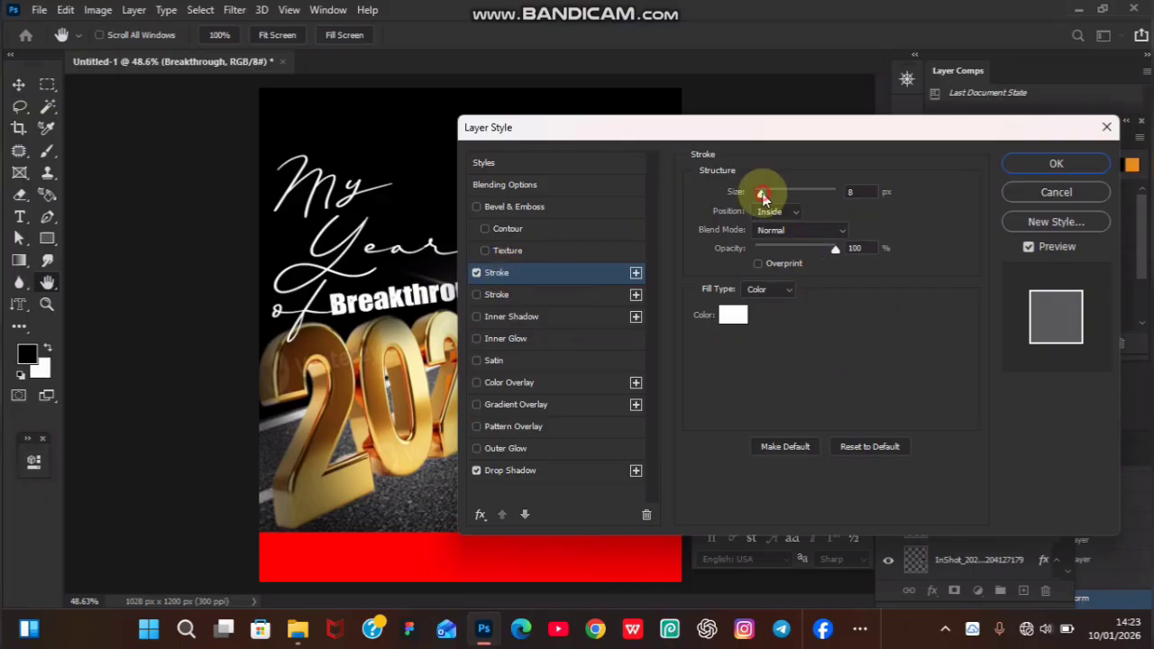
{"action": "left_click_drag", "start_coordinate": [762, 196], "coordinate": [737, 210]}
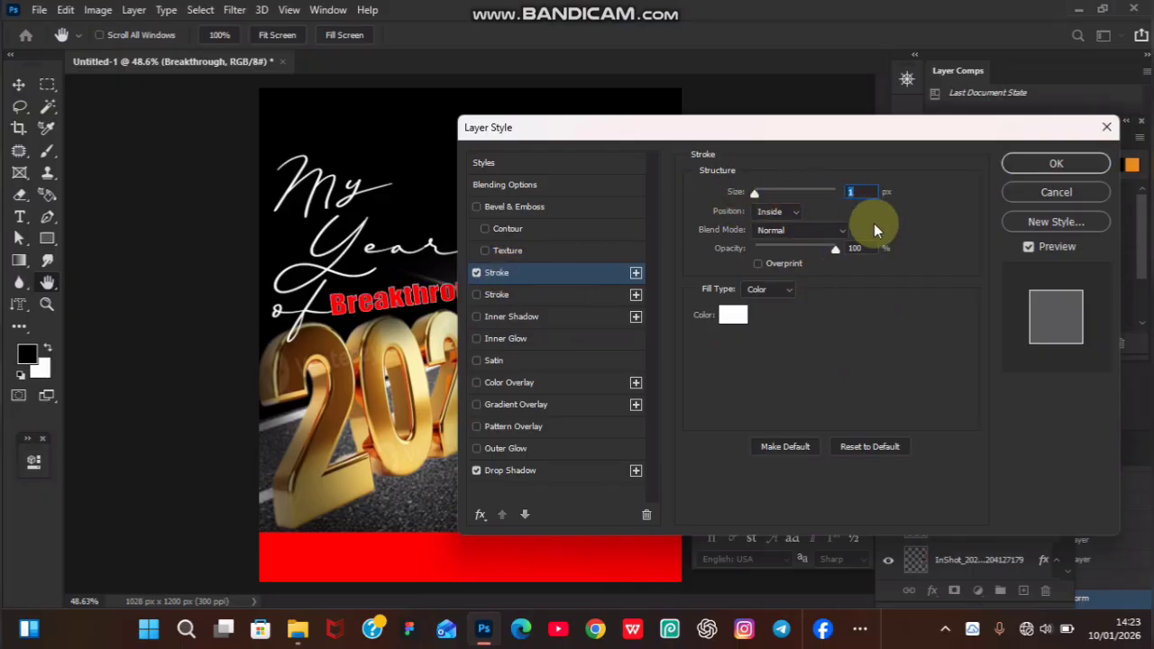
{"action": "left_click", "coordinate": [1039, 165]}
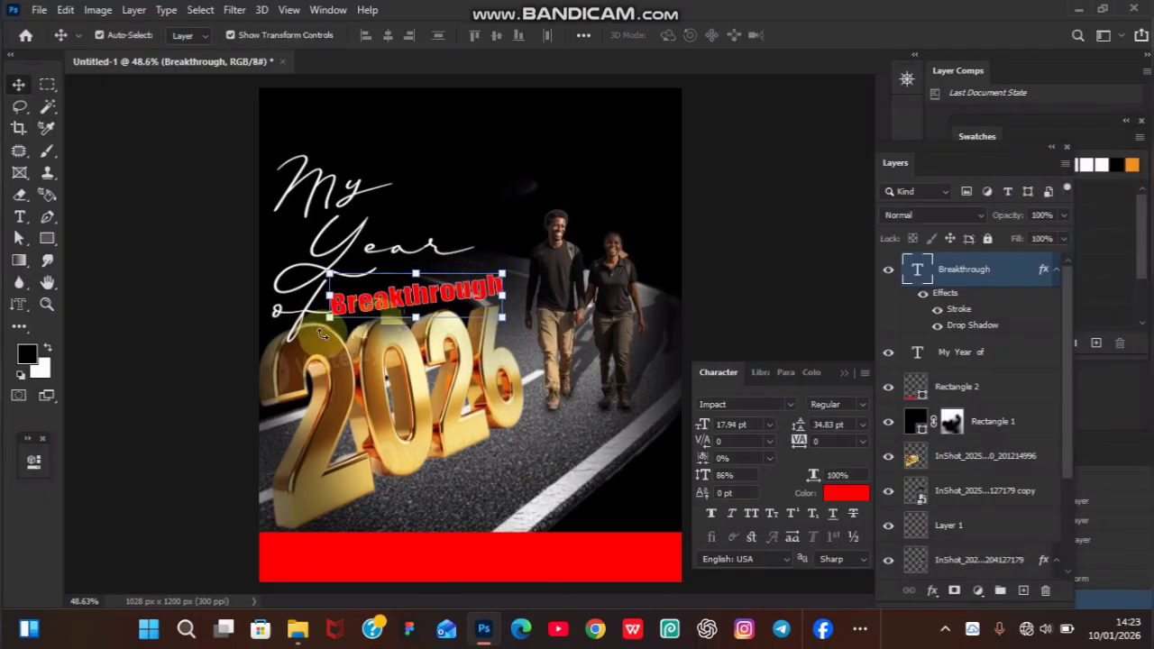
Stretch the "Breakthrough" text to about 95% width and 197% height, tilting it further and placing it just above the numerals
{"action": "key", "text": "ctrl+t"}
{"action": "left_click_drag", "start_coordinate": [330, 319], "coordinate": [309, 350]}
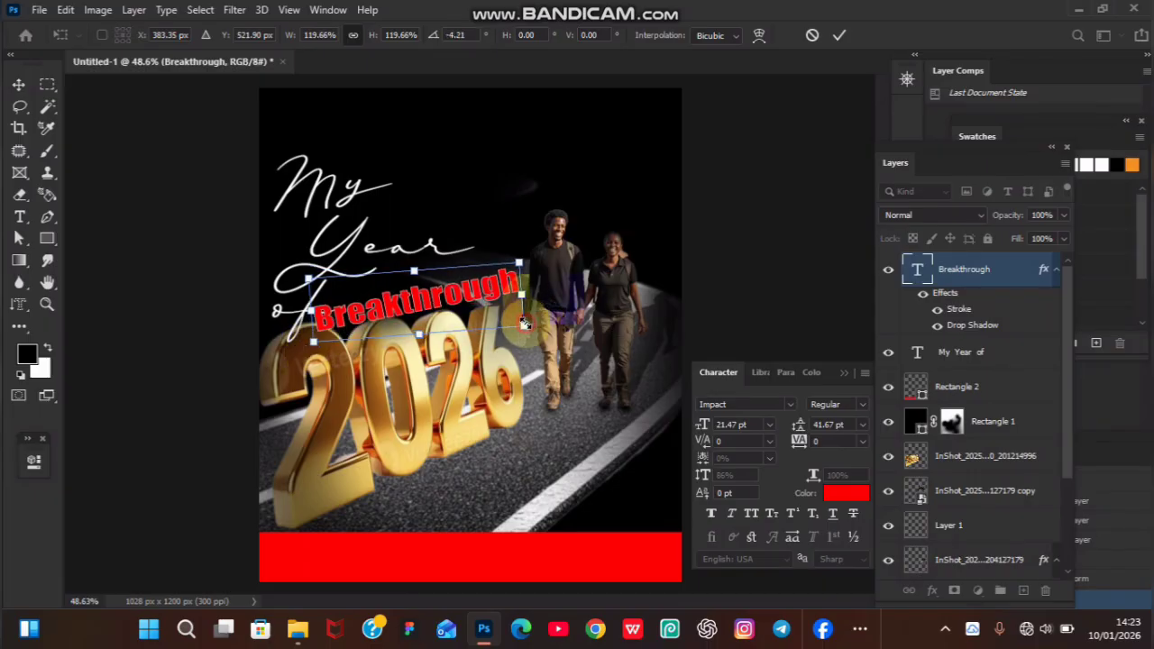
{"action": "left_click_drag", "start_coordinate": [524, 323], "coordinate": [399, 233]}
{"action": "left_click_drag", "start_coordinate": [401, 273], "coordinate": [407, 287]}
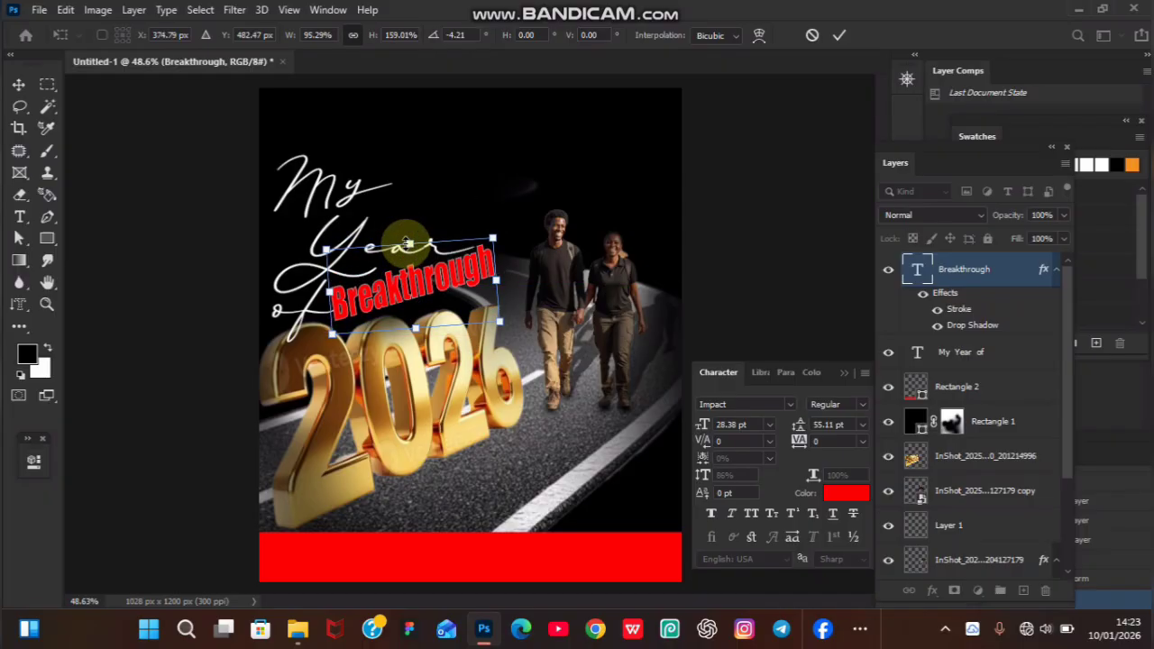
{"action": "mouse_move", "coordinate": [408, 242]}
{"action": "left_mouse_down"}
{"action": "mouse_move", "coordinate": [404, 201]}
{"action": "mouse_move", "coordinate": [408, 222]}
{"action": "left_mouse_up"}
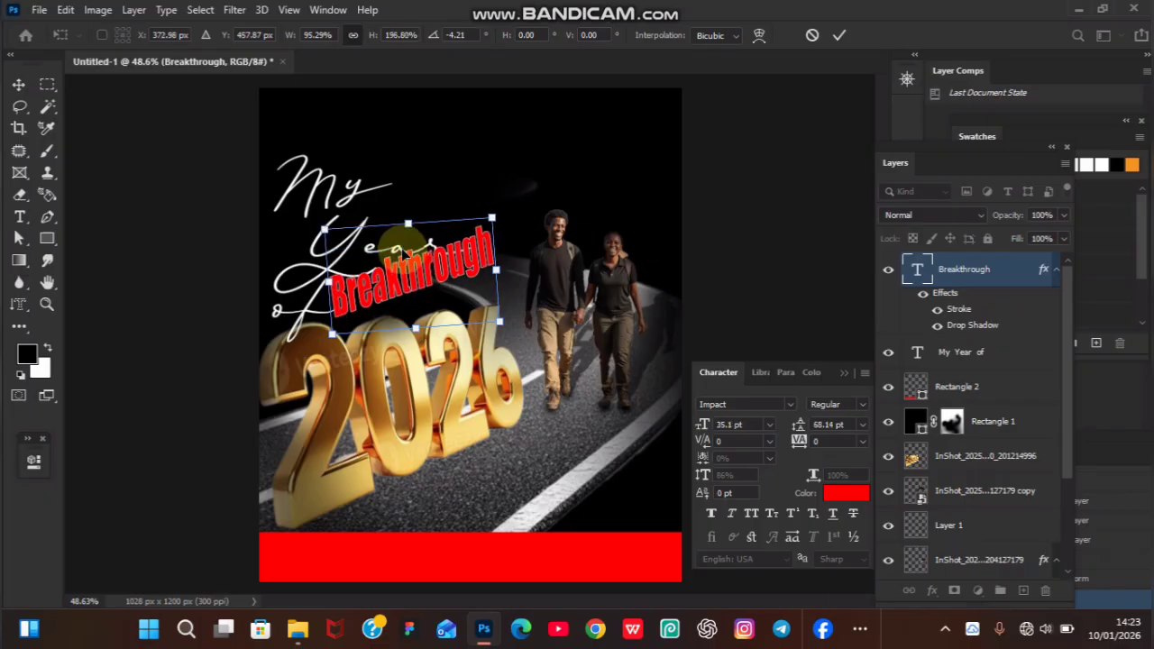
{"action": "left_click_drag", "start_coordinate": [406, 279], "coordinate": [418, 287]}
{"action": "key", "text": "Return"}
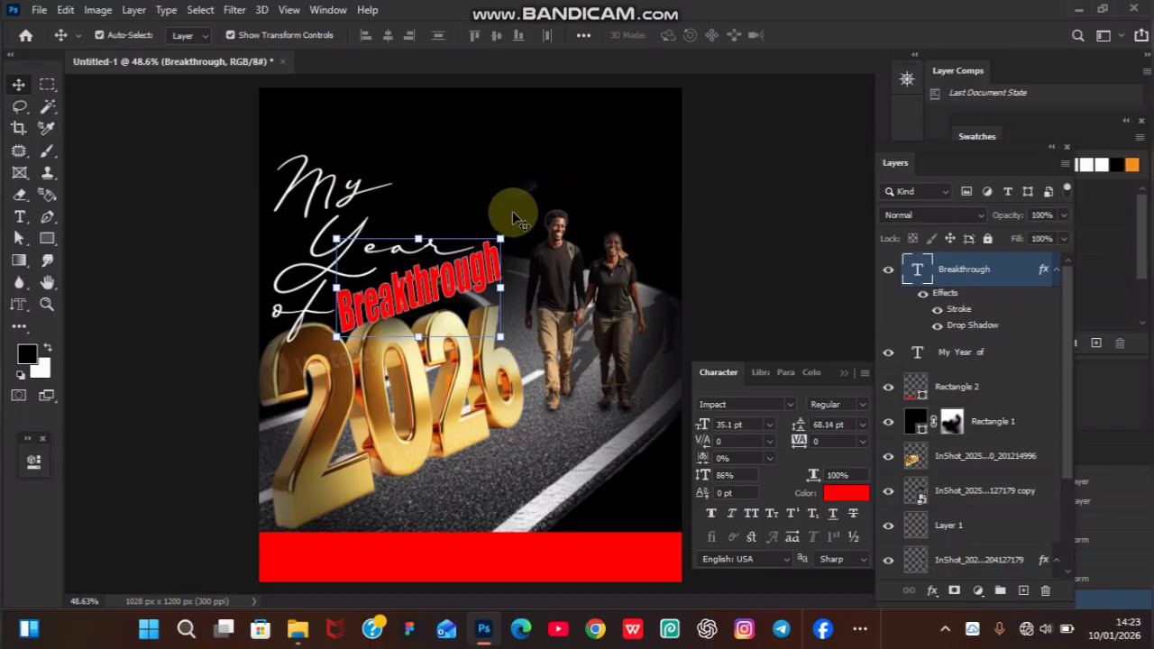
Fine-tune the "Breakthrough" text's transform to about 35.75 pt and nudge it slightly right
{"action": "left_click_drag", "start_coordinate": [508, 227], "coordinate": [529, 225]}
{"action": "key", "text": "Return"}
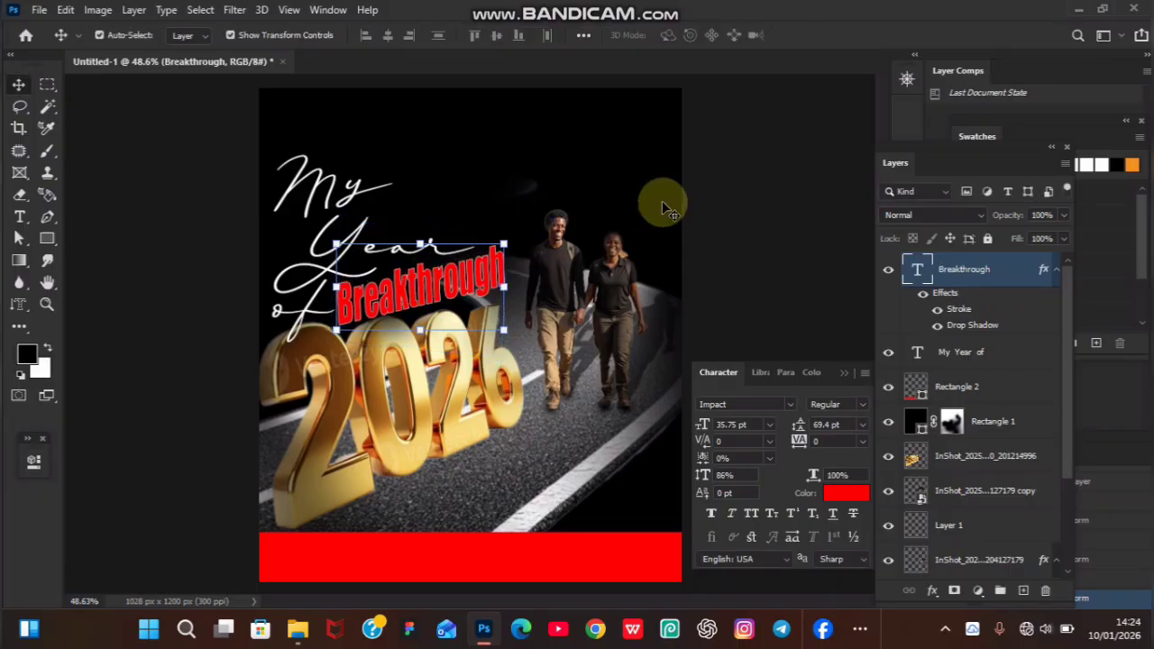
{"action": "key", "text": "shift+Right"}
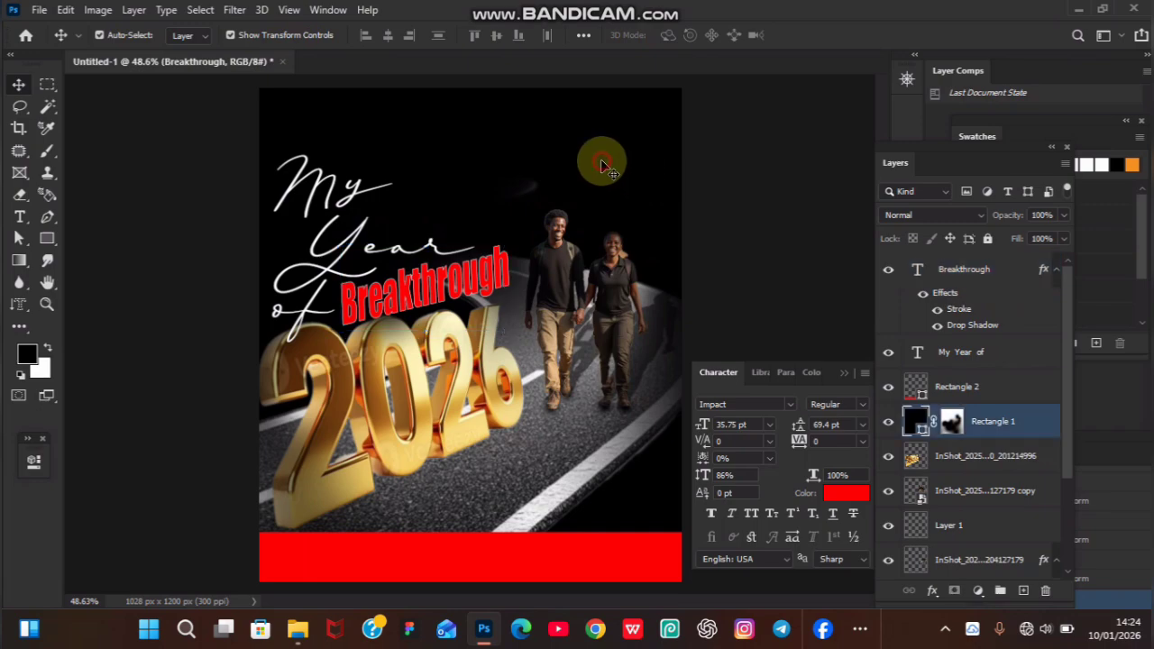
{"action": "left_click", "coordinate": [602, 163]}
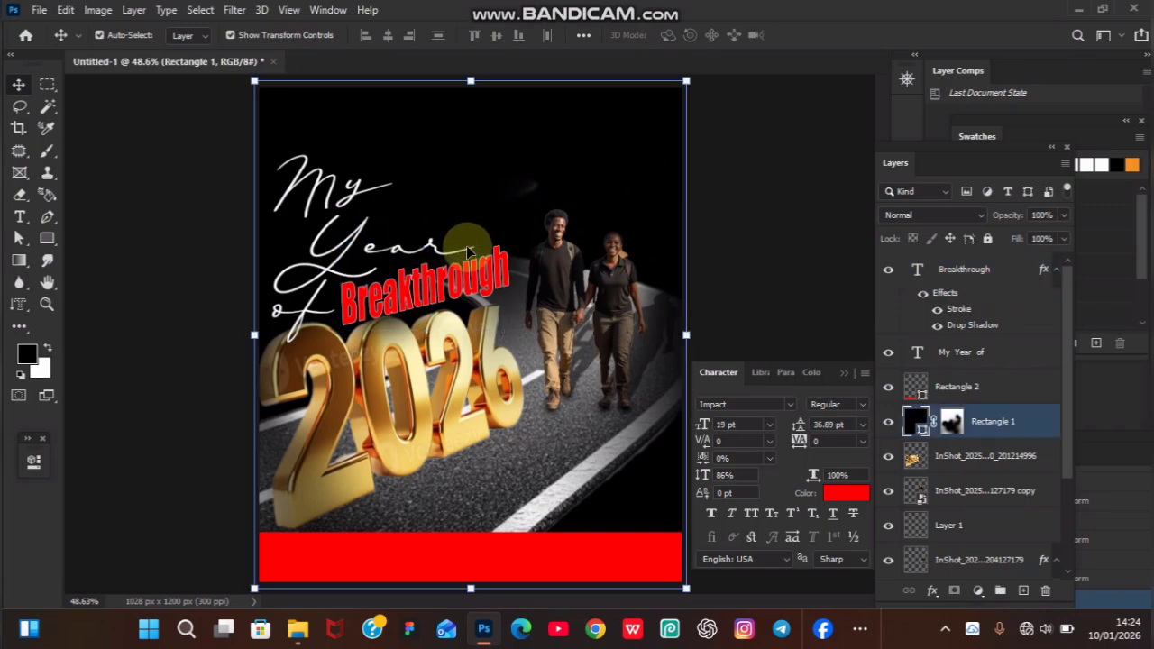
Recolor the "Breakthrough" text pale gold (f5f0bb) by sampling a highlight on the 2026 numerals
{"action": "double_click", "coordinate": [473, 284]}
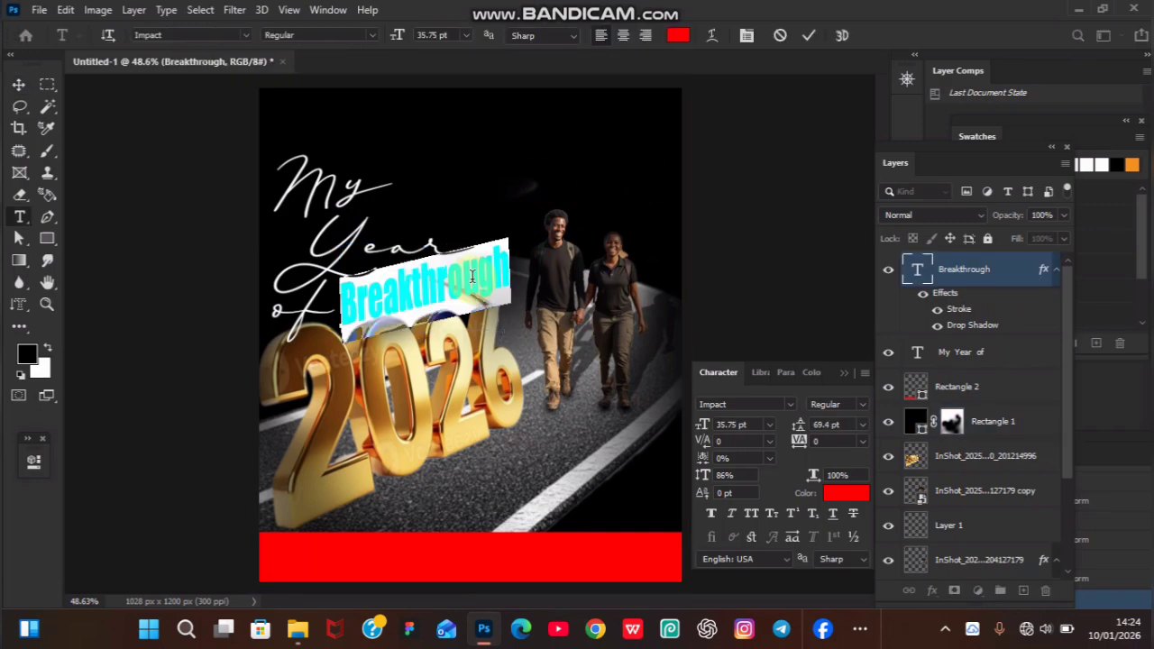
{"action": "left_click", "coordinate": [678, 35]}
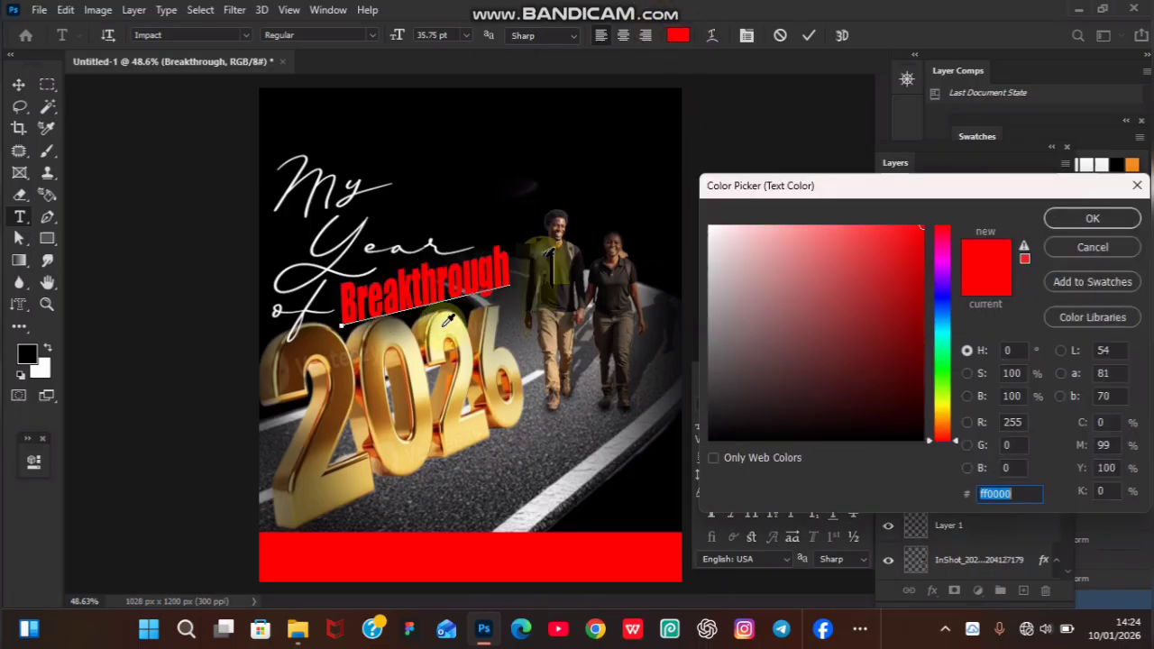
{"action": "left_click", "coordinate": [443, 324]}
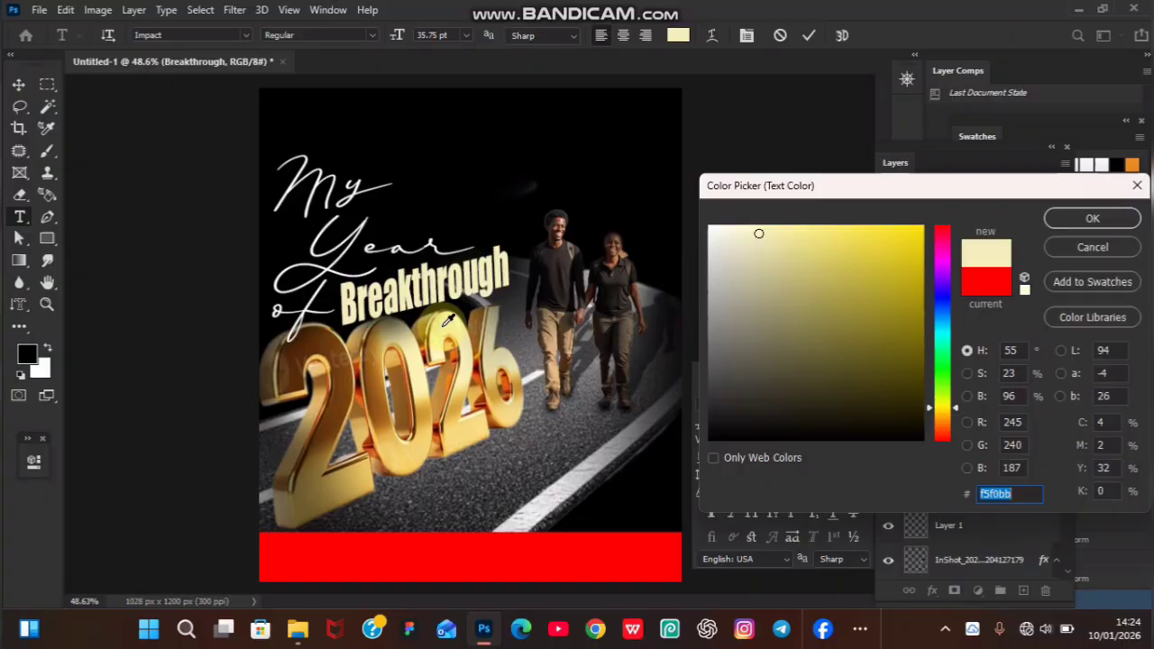
{"action": "left_click", "coordinate": [1077, 219]}
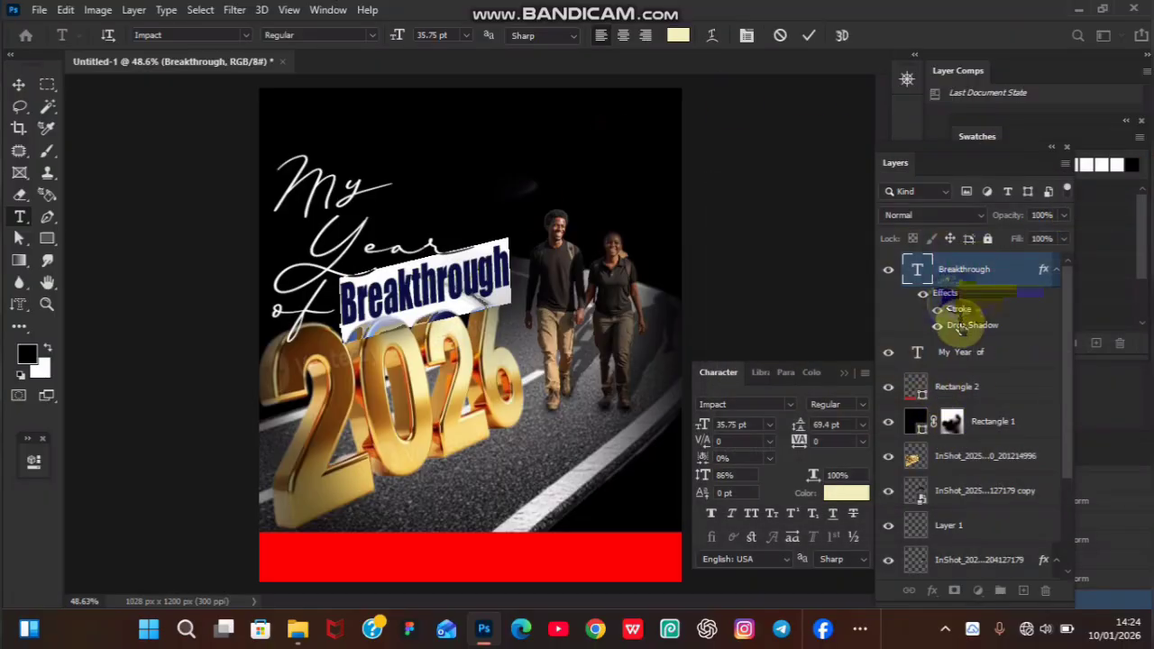
Change the stroke color of the "Breakthrough" text to black (000000)
{"action": "double_click", "coordinate": [960, 308]}
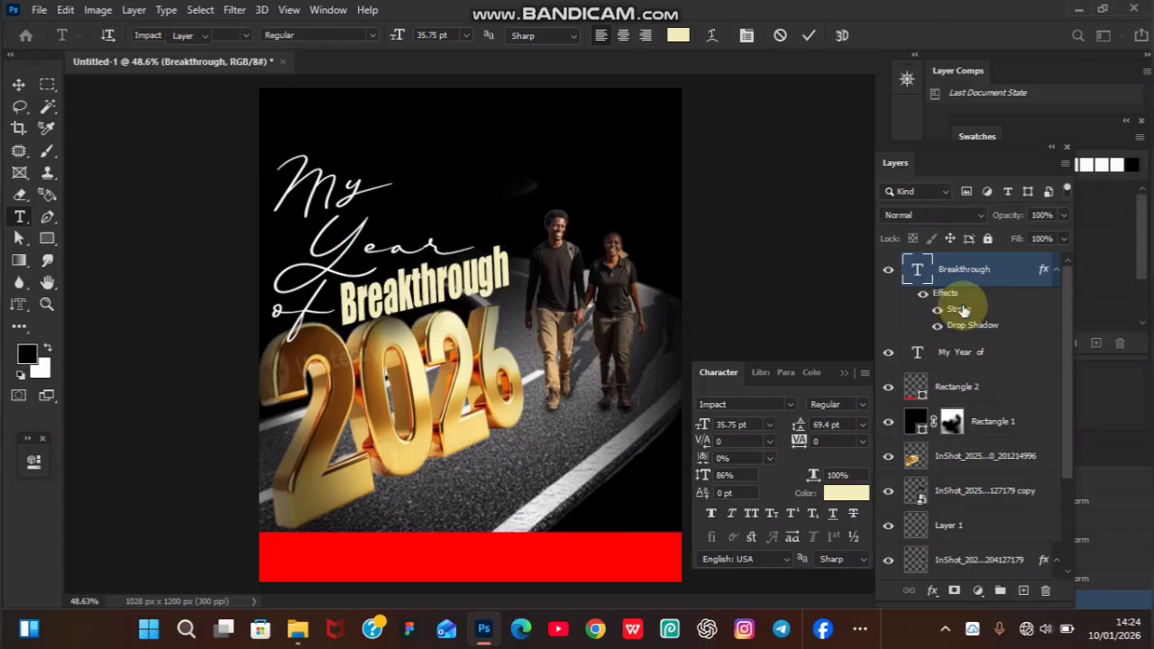
{"action": "left_click", "coordinate": [733, 314]}
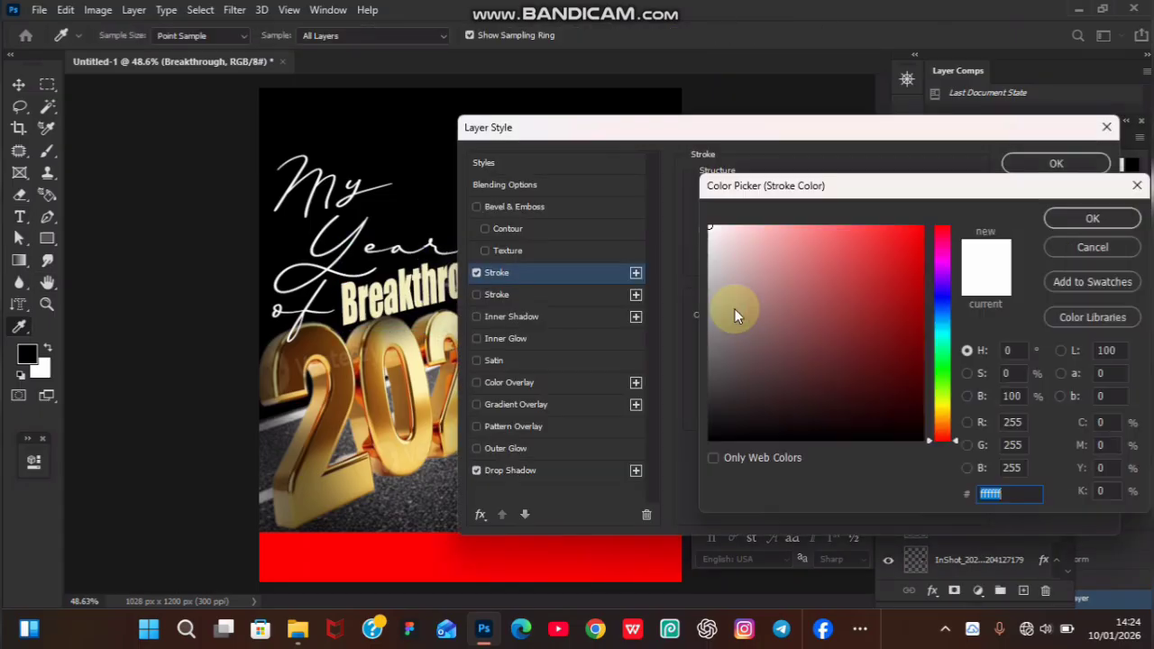
{"action": "left_click", "coordinate": [774, 351]}
{"action": "left_click_drag", "start_coordinate": [714, 419], "coordinate": [655, 499]}
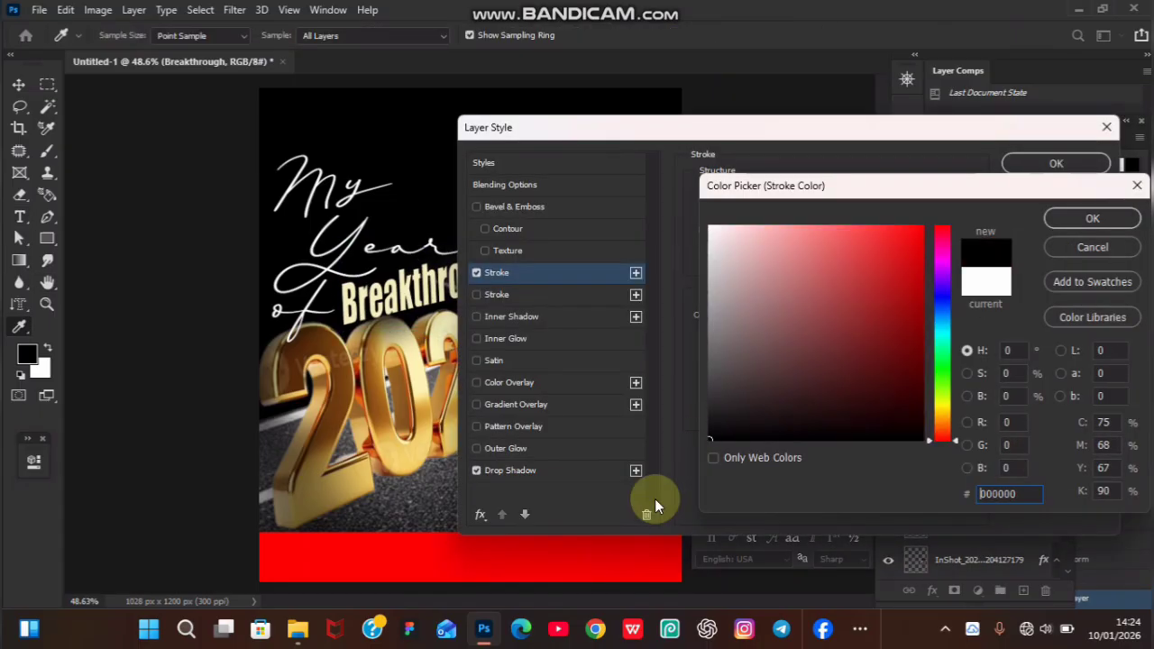
{"action": "left_click", "coordinate": [1093, 219]}
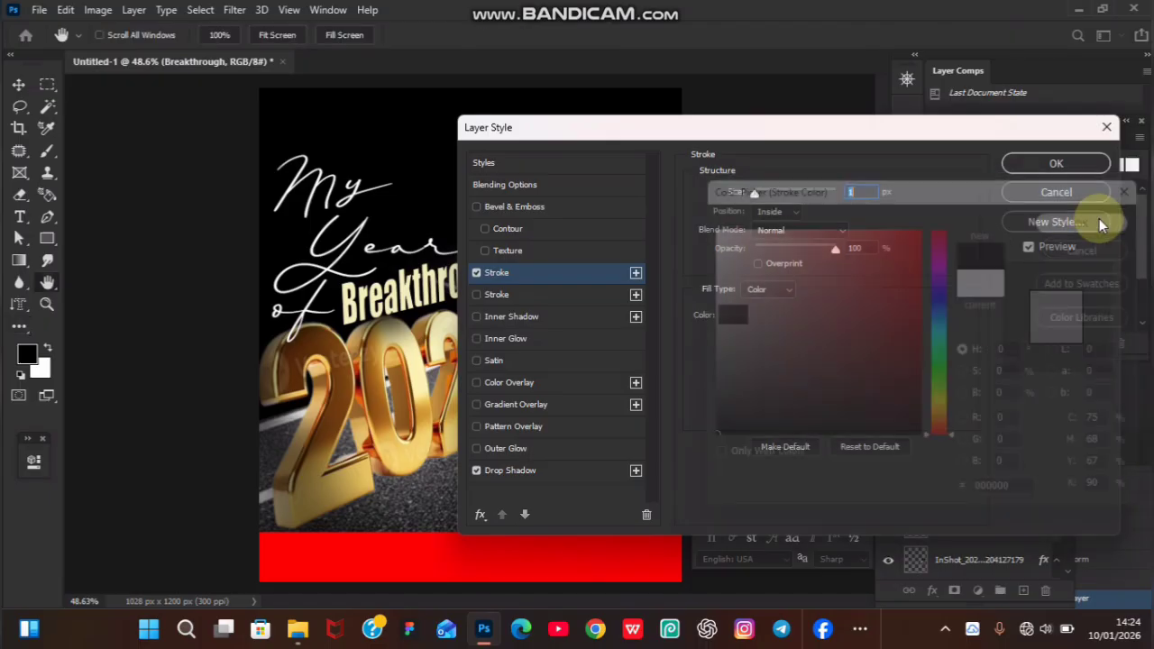
{"action": "left_click", "coordinate": [1067, 163]}
{"action": "left_click", "coordinate": [592, 138]}
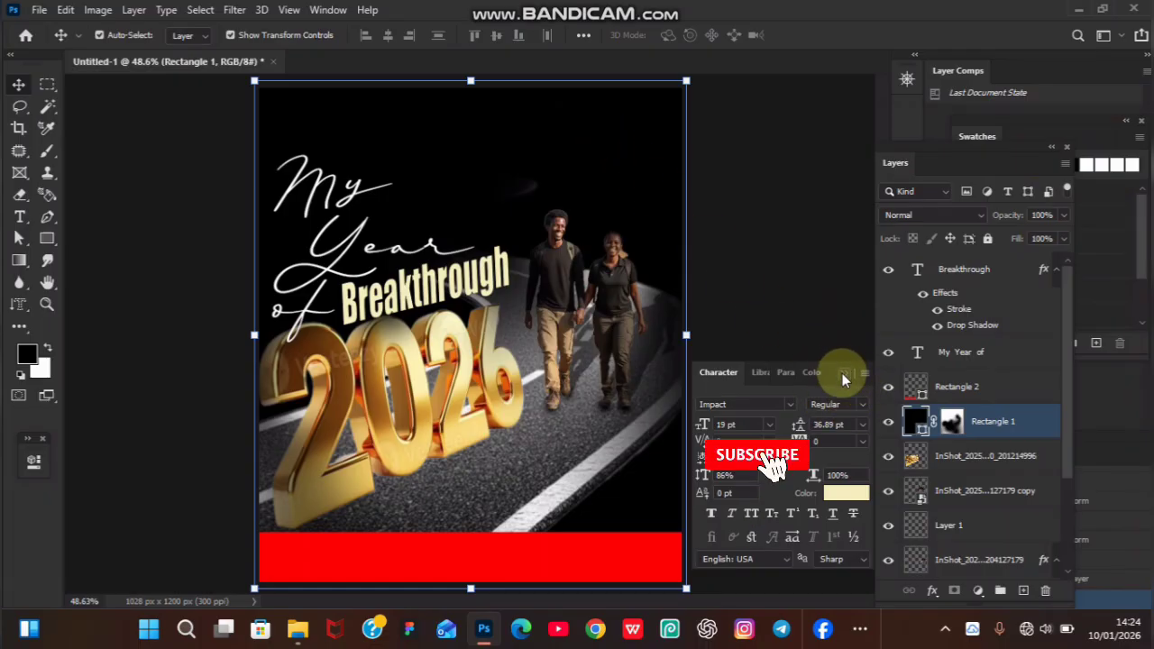
Collapse the character settings and fill the footer band with the recently used pale gold
{"action": "left_click", "coordinate": [844, 373]}
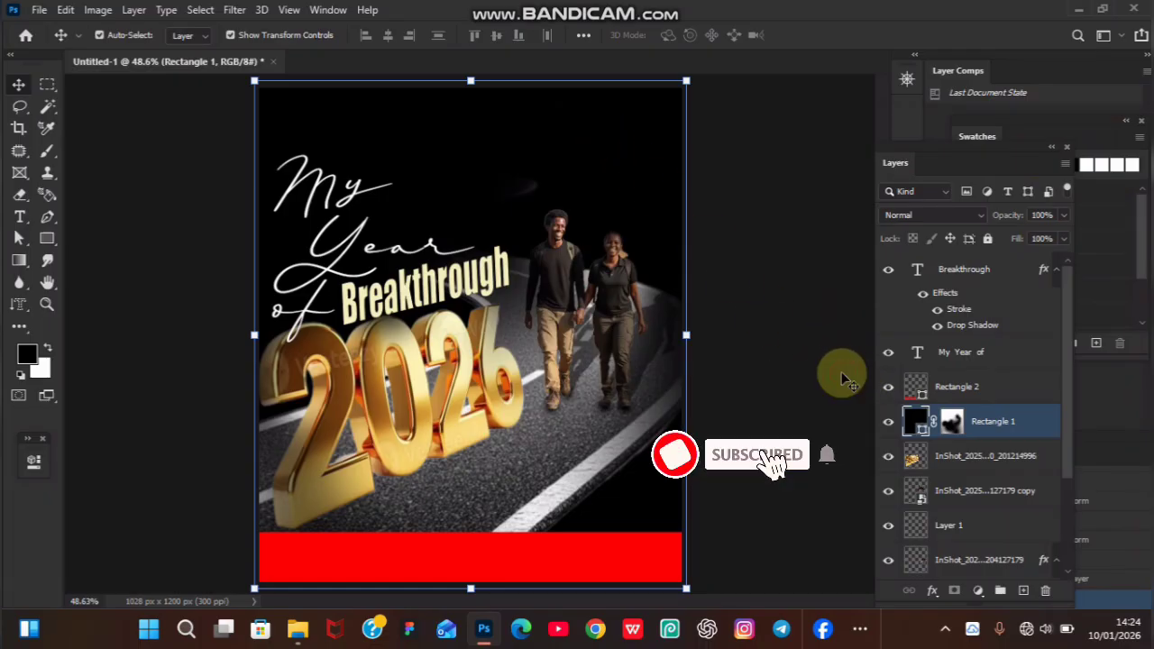
{"action": "left_click", "coordinate": [592, 545]}
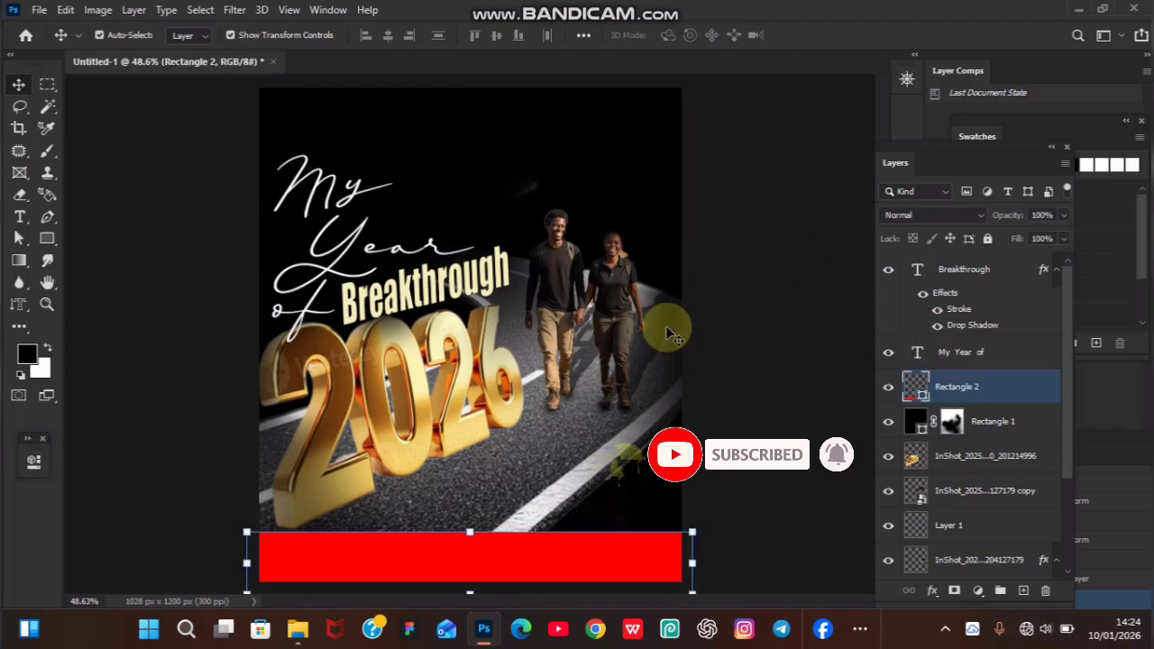
{"action": "left_click", "coordinate": [47, 238]}
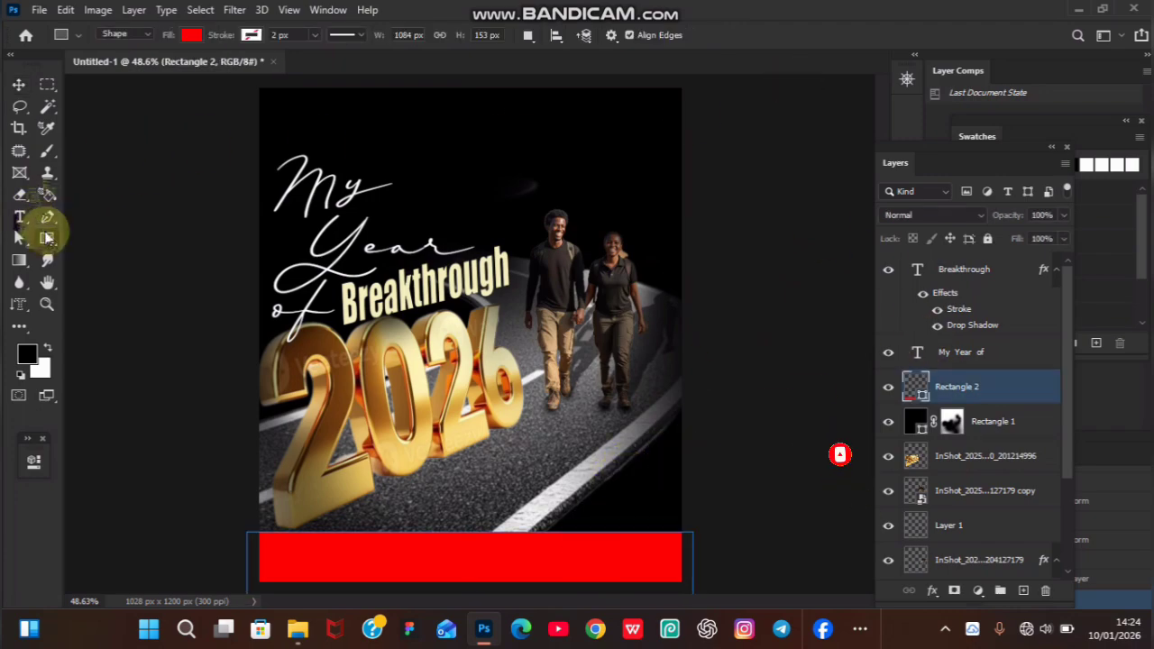
{"action": "left_click", "coordinate": [191, 35]}
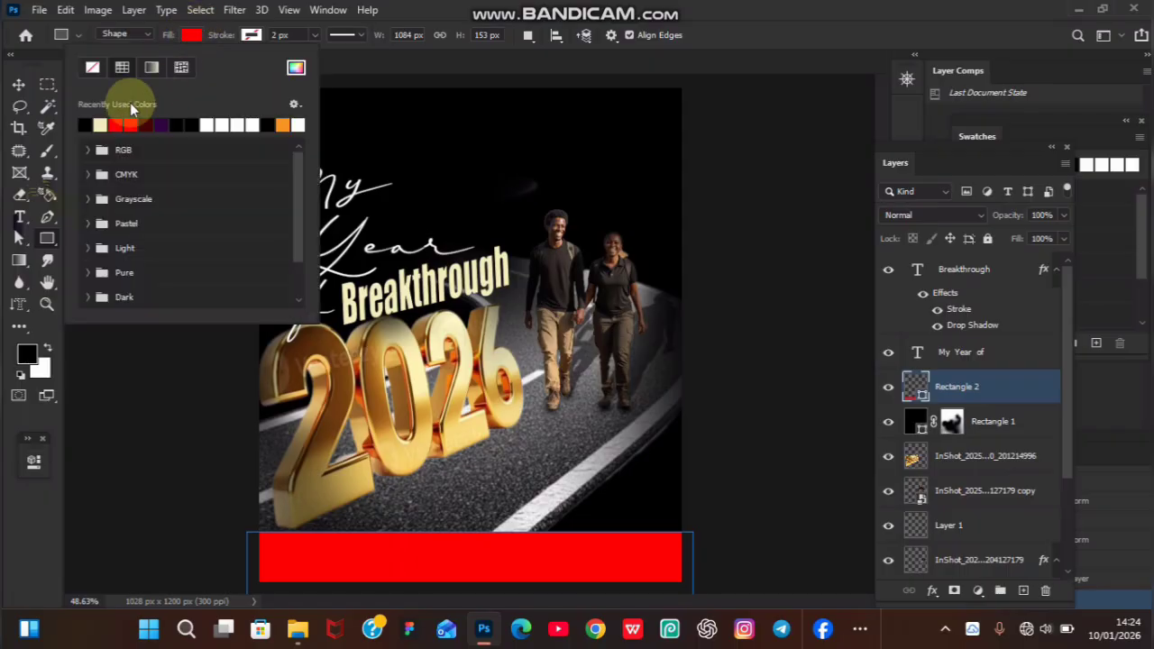
{"action": "left_click", "coordinate": [100, 123]}
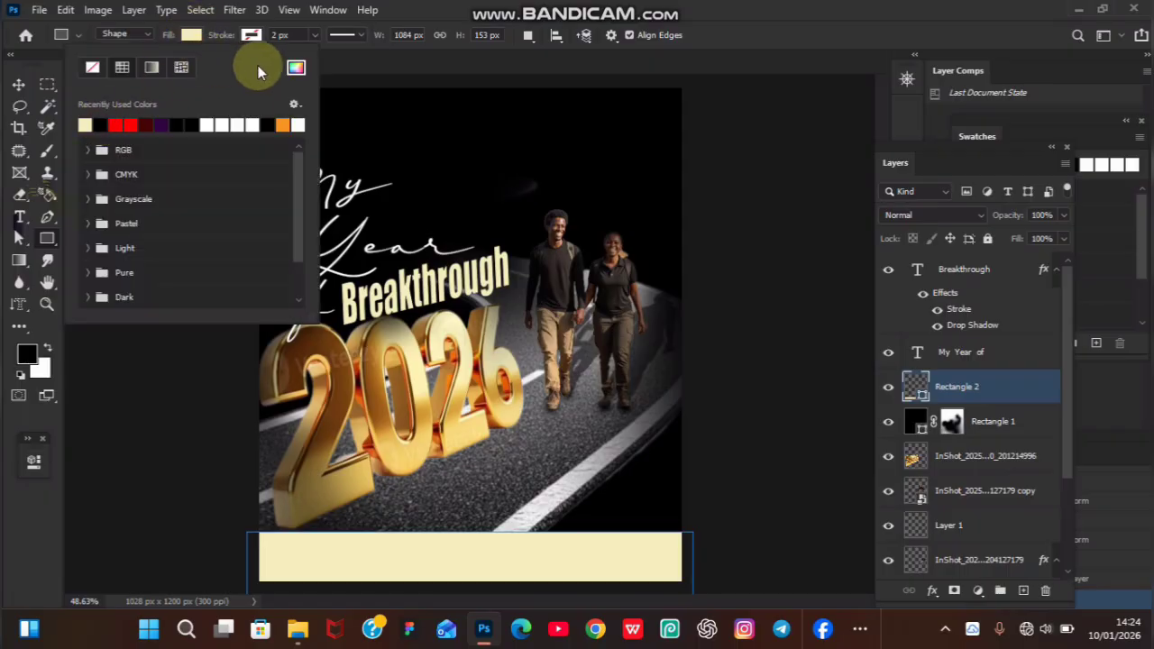
{"action": "left_click", "coordinate": [363, 68]}
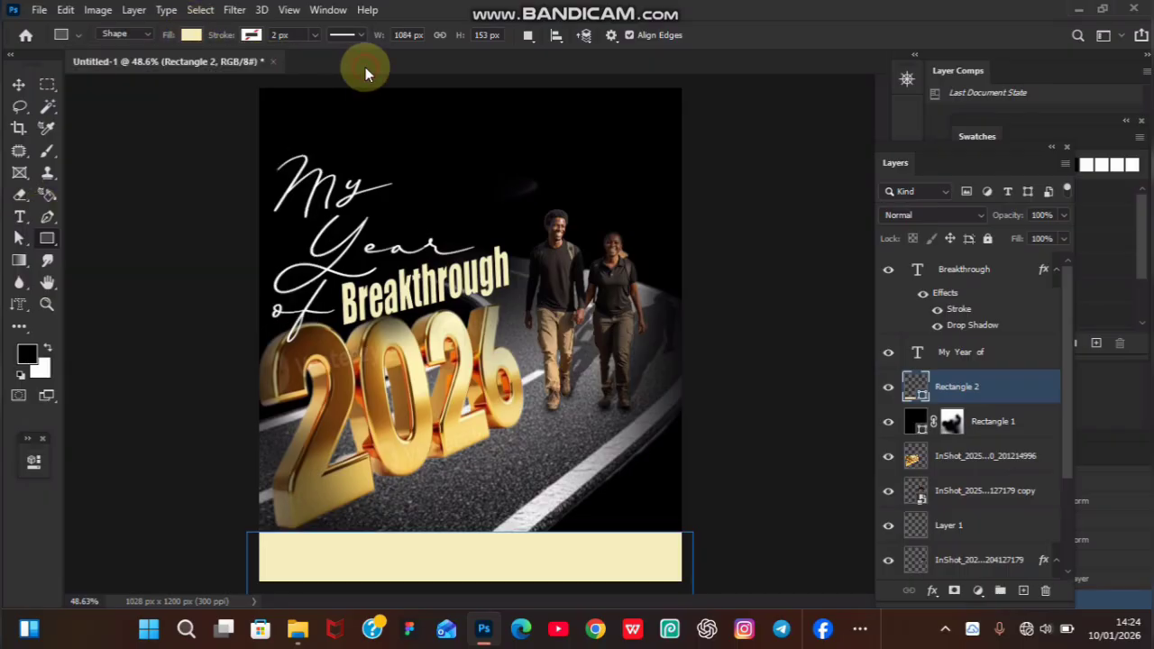
{"action": "left_click", "coordinate": [778, 281]}
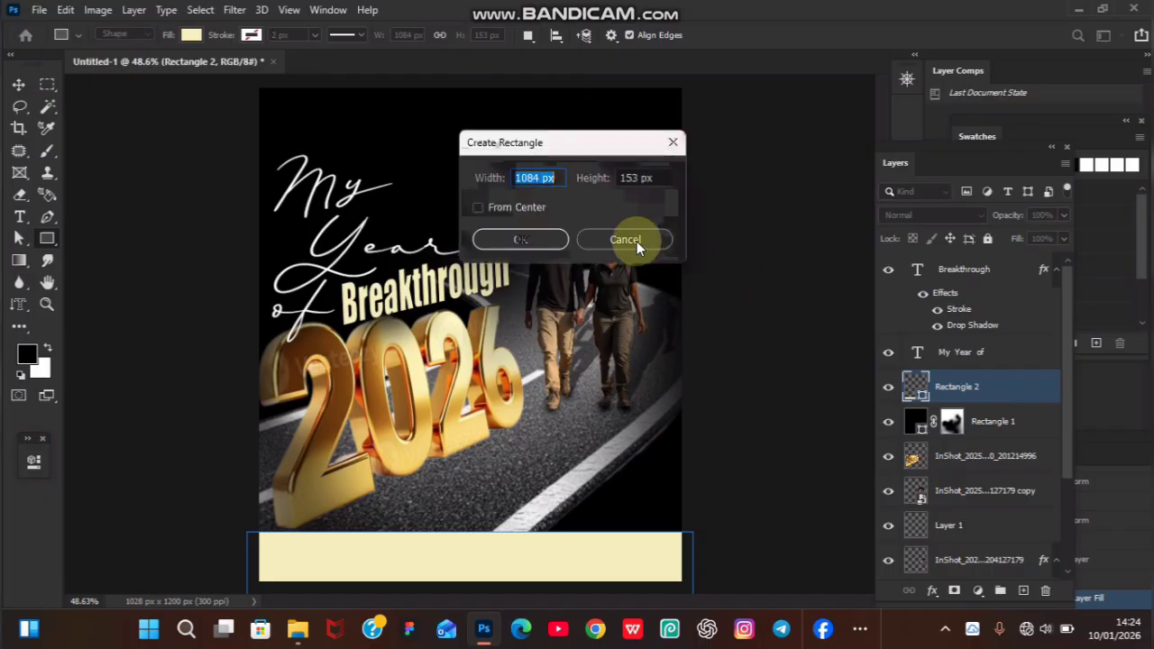
Cancel the new rectangle, then open the Camera Raw Filter on the couple's layer and set Texture to +48 and Clarity to +32
{"action": "left_click", "coordinate": [637, 241]}
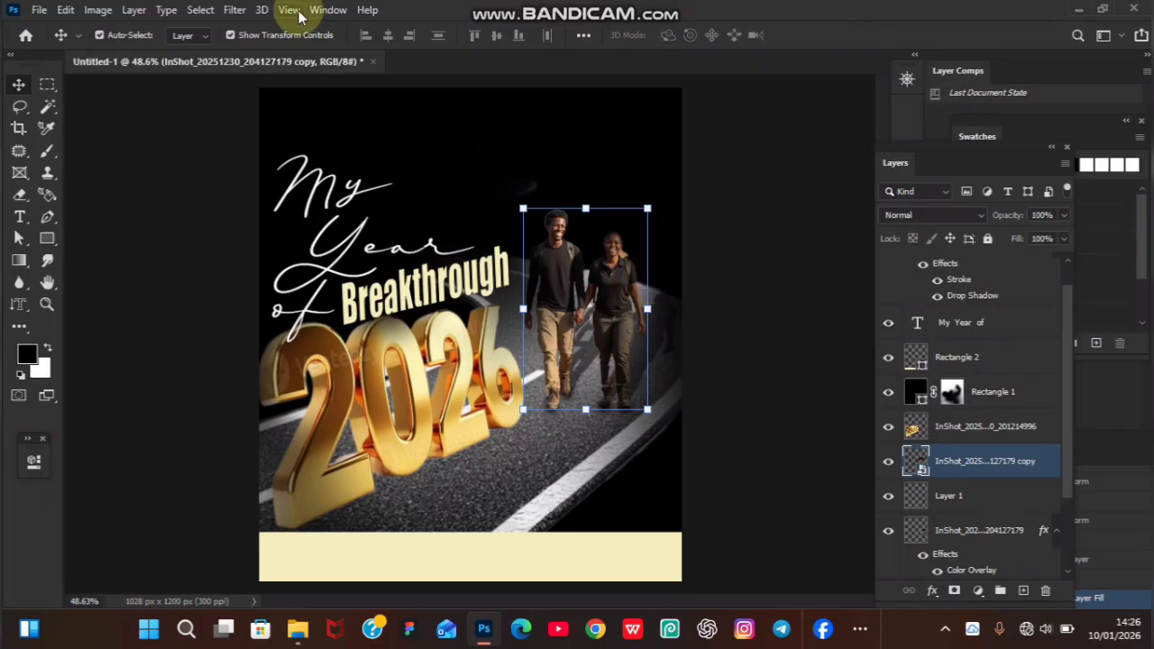
{"action": "left_click", "coordinate": [236, 9]}
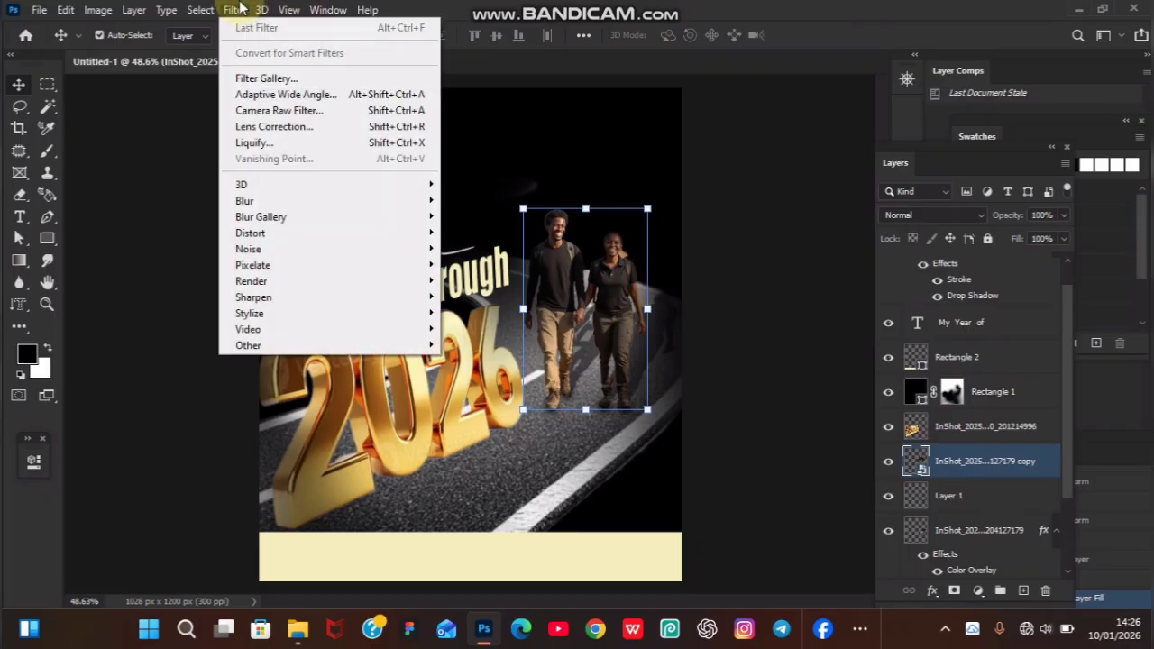
{"action": "left_click", "coordinate": [311, 120]}
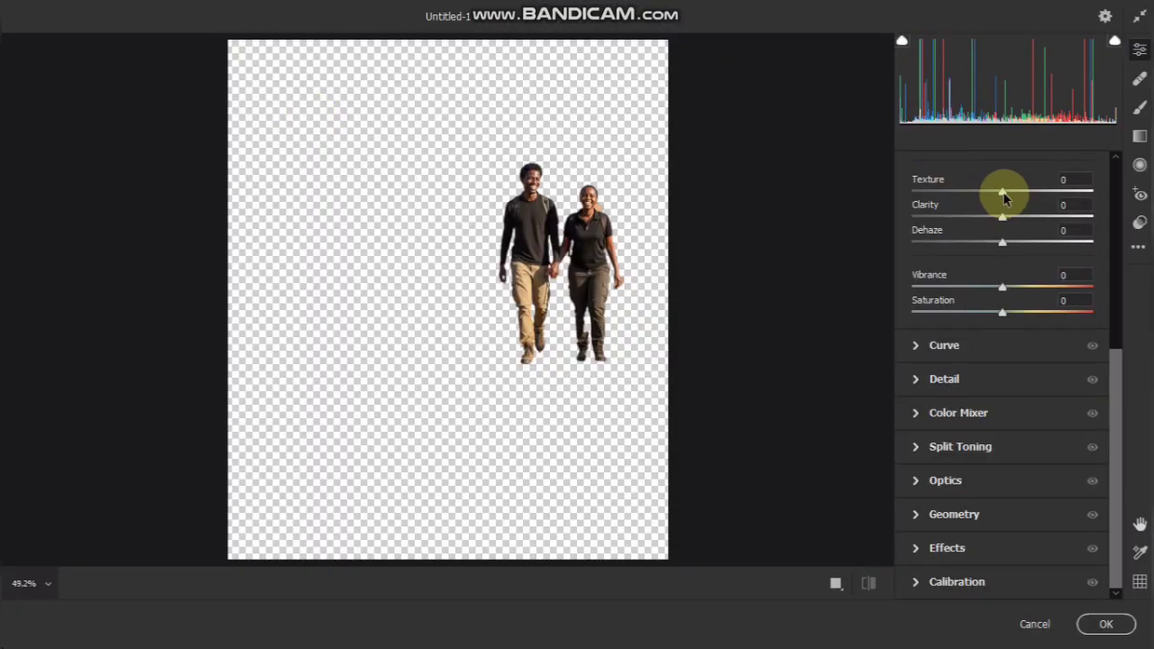
{"action": "left_click_drag", "start_coordinate": [1004, 193], "coordinate": [1034, 227]}
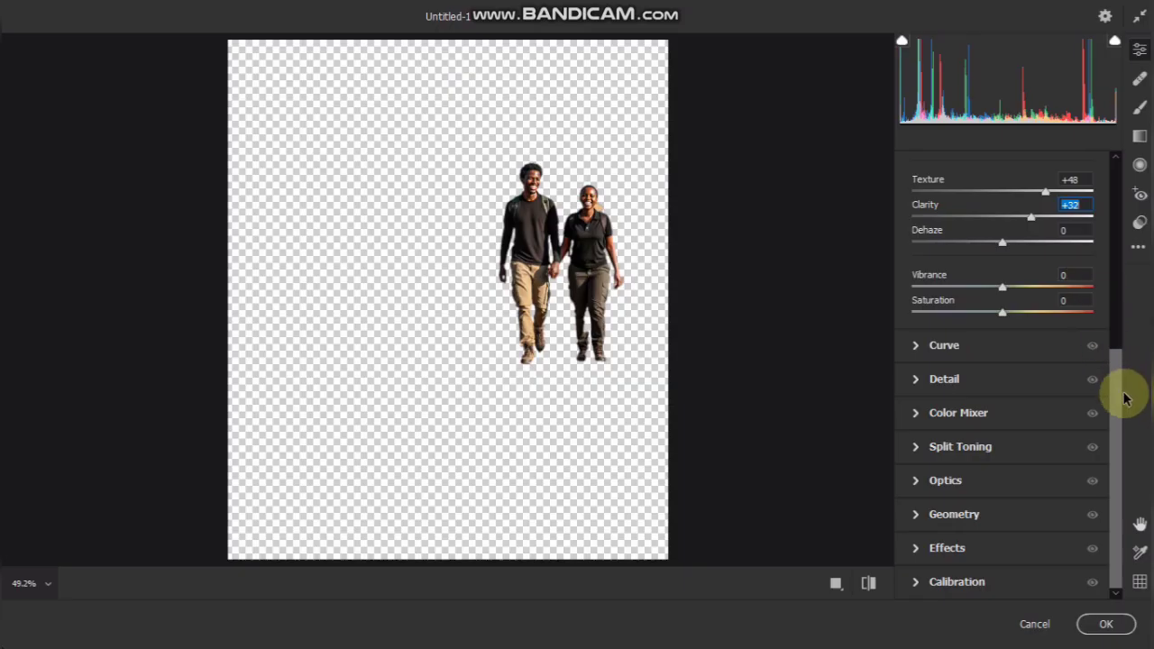
Warm the couple's color by setting the Camera Raw Temperature to +13
{"action": "scroll", "coordinate": [1111, 334], "scroll_direction": "up", "scroll_amount": 2}
{"action": "left_click_drag", "start_coordinate": [1112, 334], "coordinate": [1098, 188]}
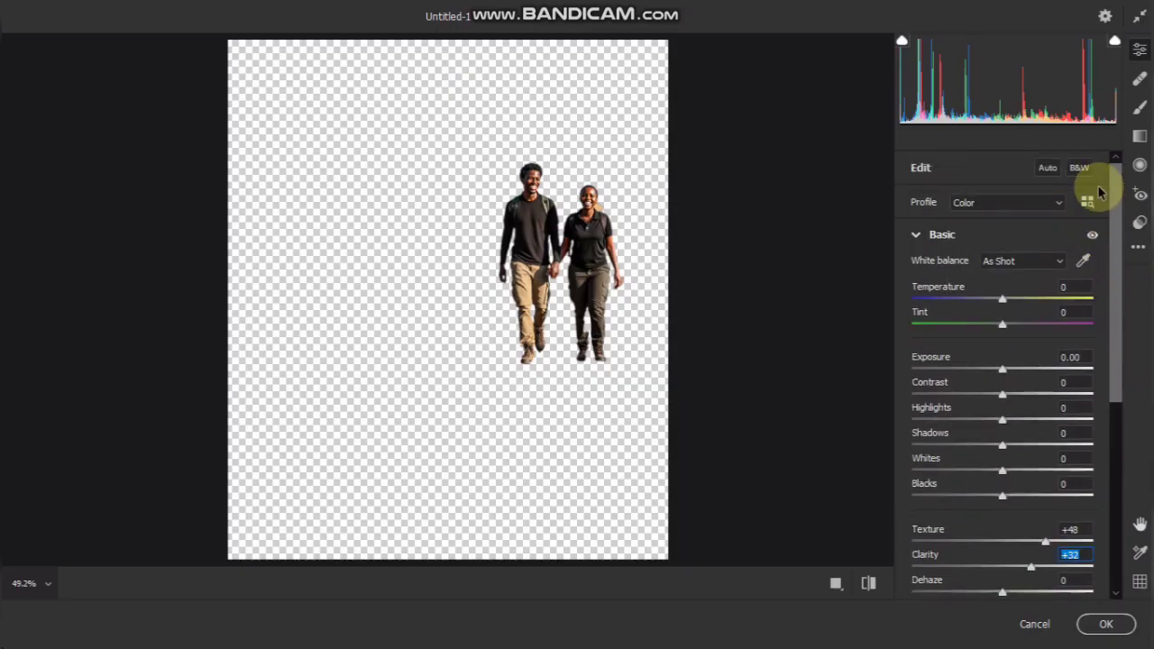
{"action": "left_click", "coordinate": [1004, 307]}
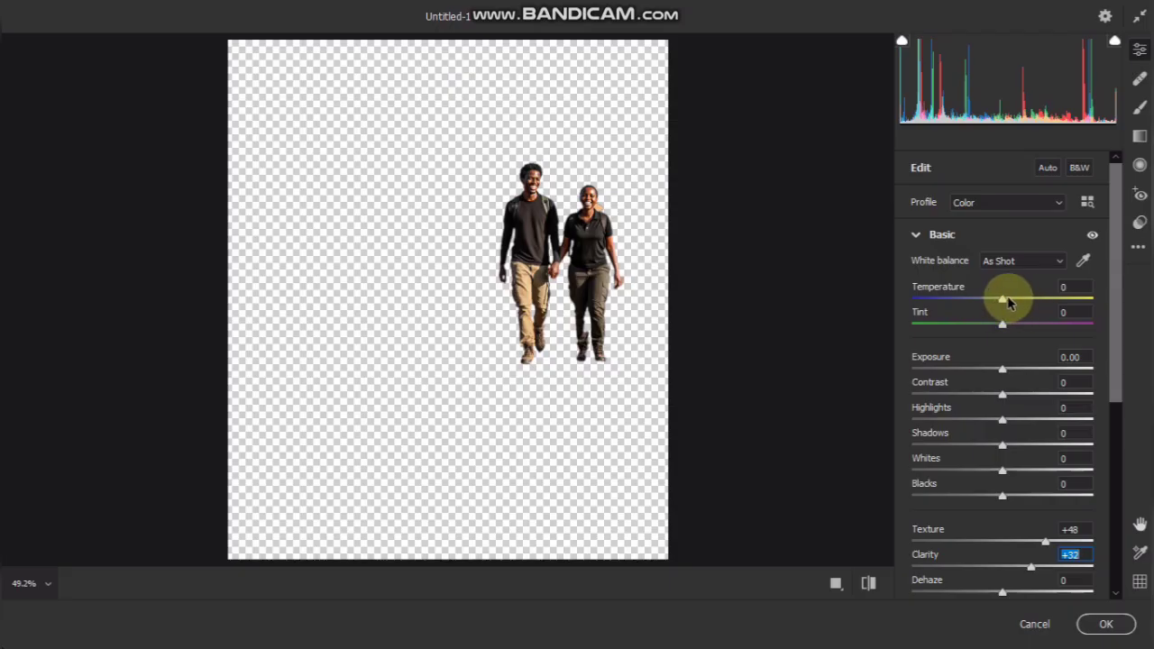
{"action": "left_click_drag", "start_coordinate": [1004, 301], "coordinate": [1013, 301]}
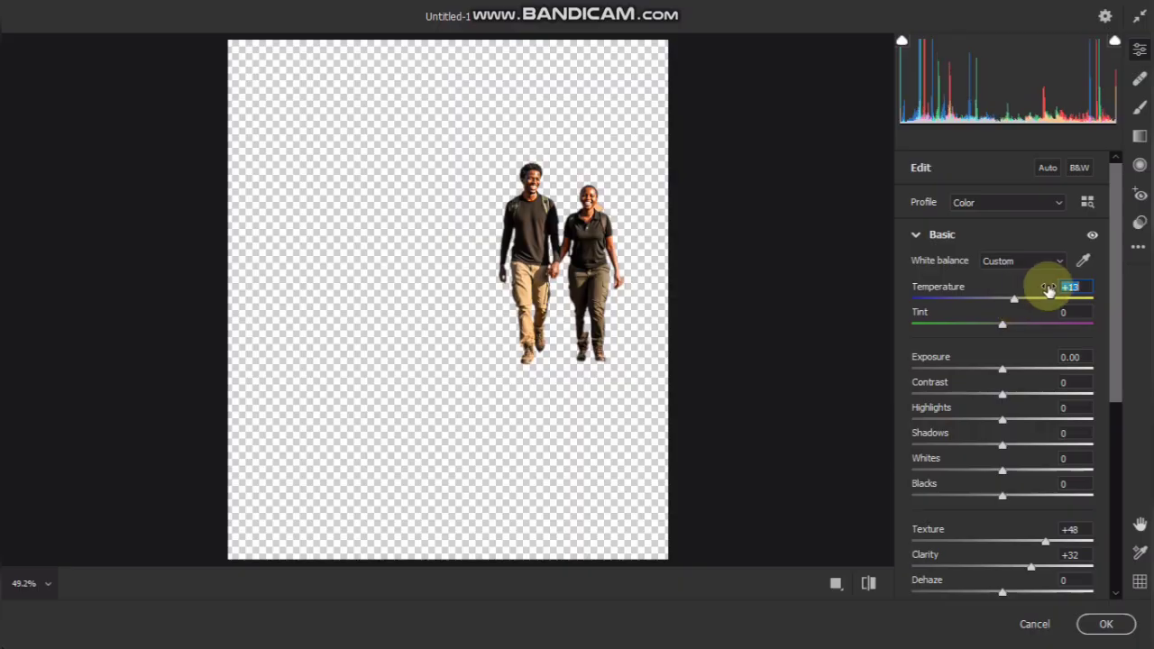
Set the couple's Sharpening to 66 and Noise Reduction to 35, and apply the Camera Raw Filter
{"action": "left_click_drag", "start_coordinate": [1122, 313], "coordinate": [1126, 460]}
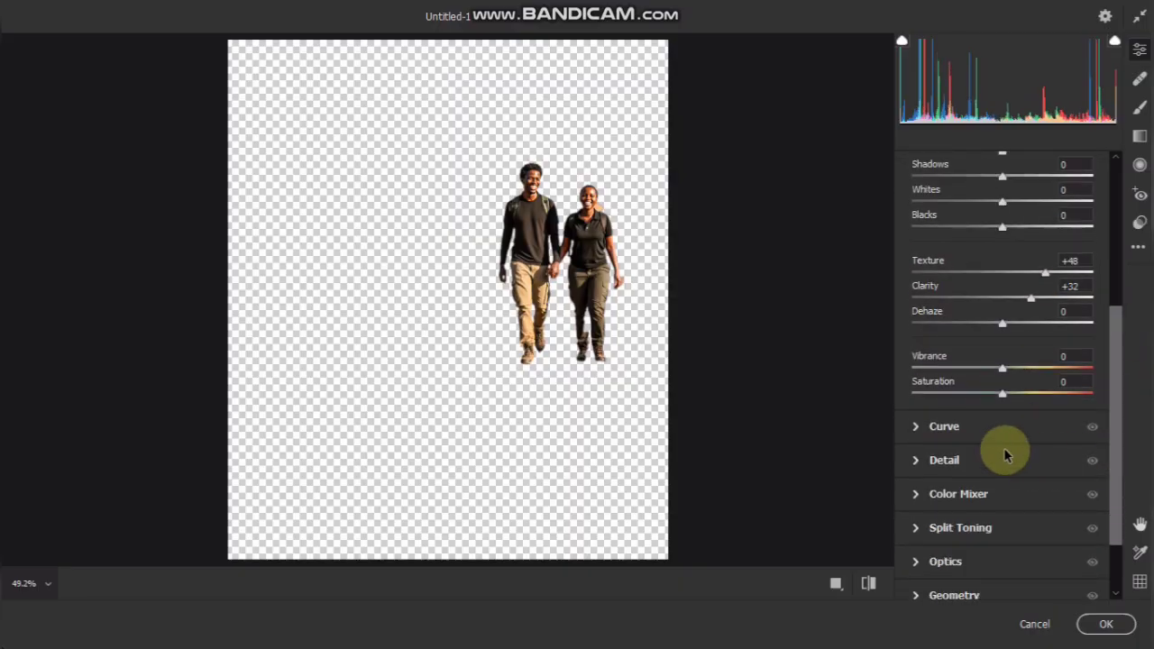
{"action": "left_click", "coordinate": [913, 464]}
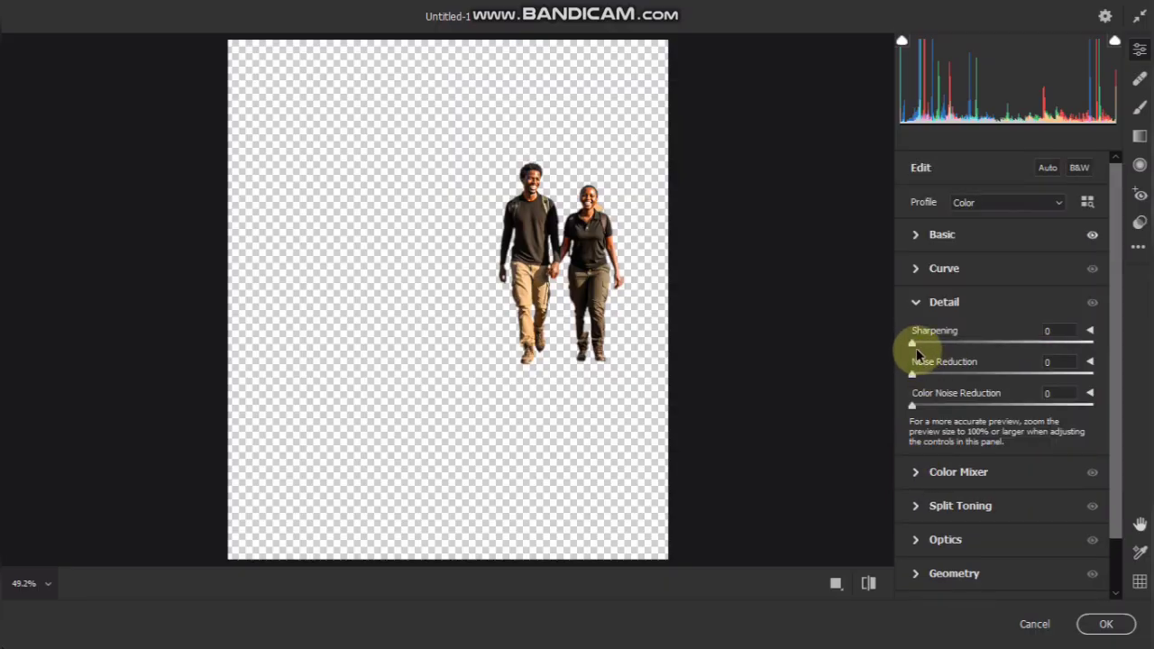
{"action": "left_click_drag", "start_coordinate": [920, 349], "coordinate": [994, 350]}
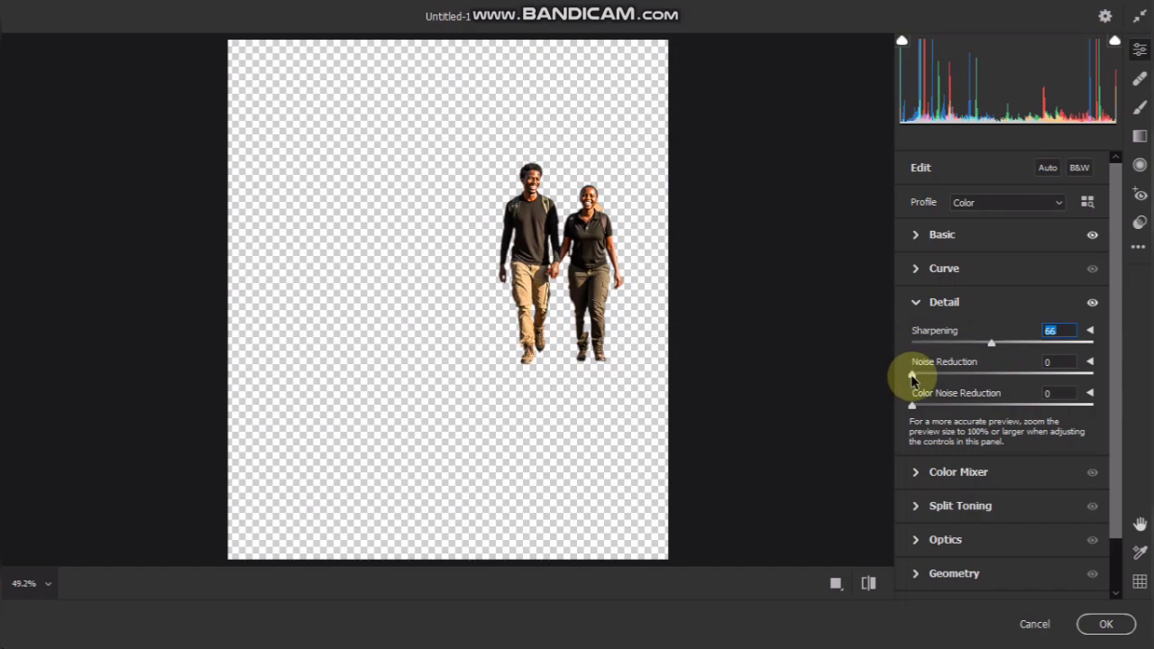
{"action": "left_click_drag", "start_coordinate": [914, 378], "coordinate": [976, 376]}
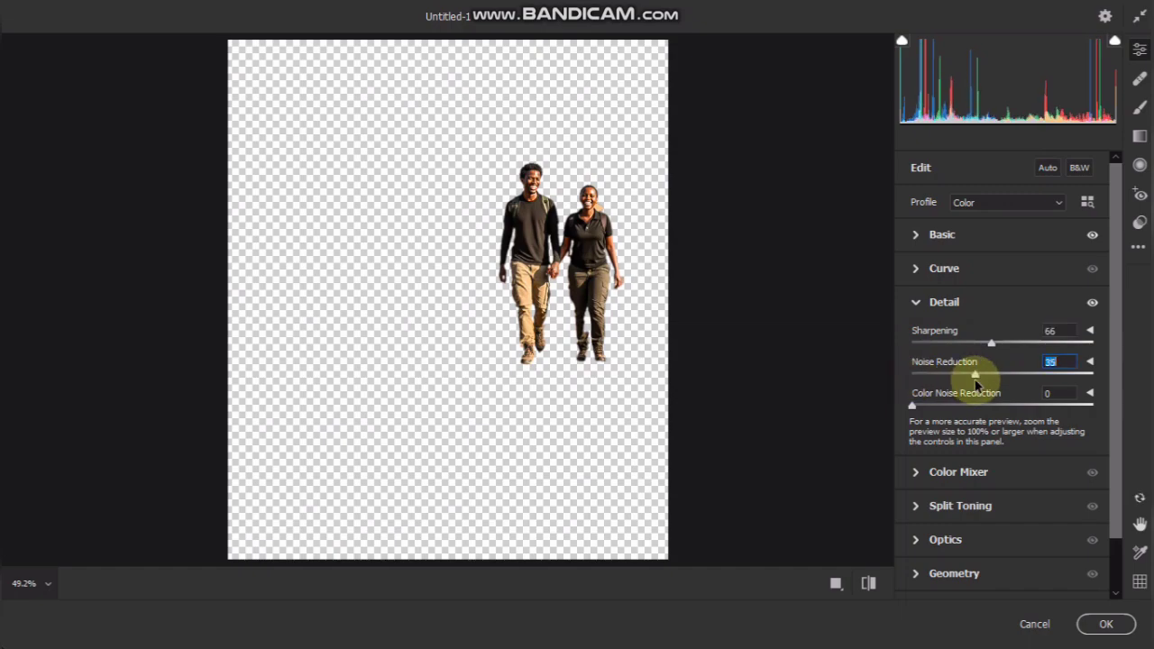
{"action": "left_click", "coordinate": [1121, 629]}
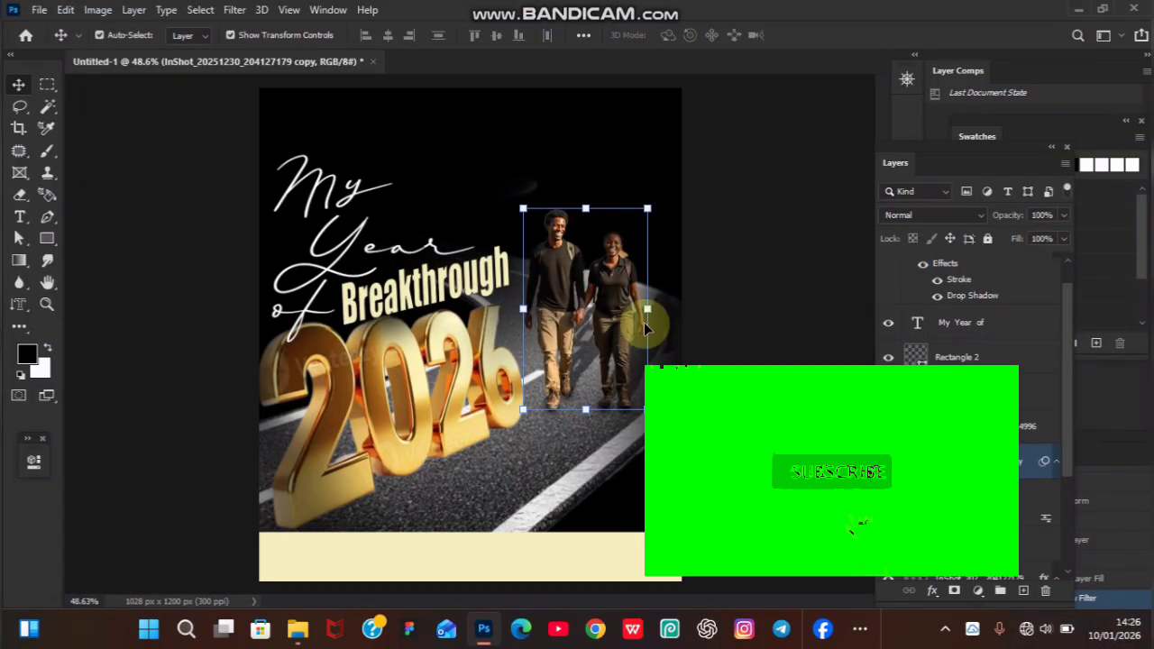
Try a warmer Temperature of +29 in the couple's existing Camera Raw smart filter
{"action": "left_click", "coordinate": [756, 305]}
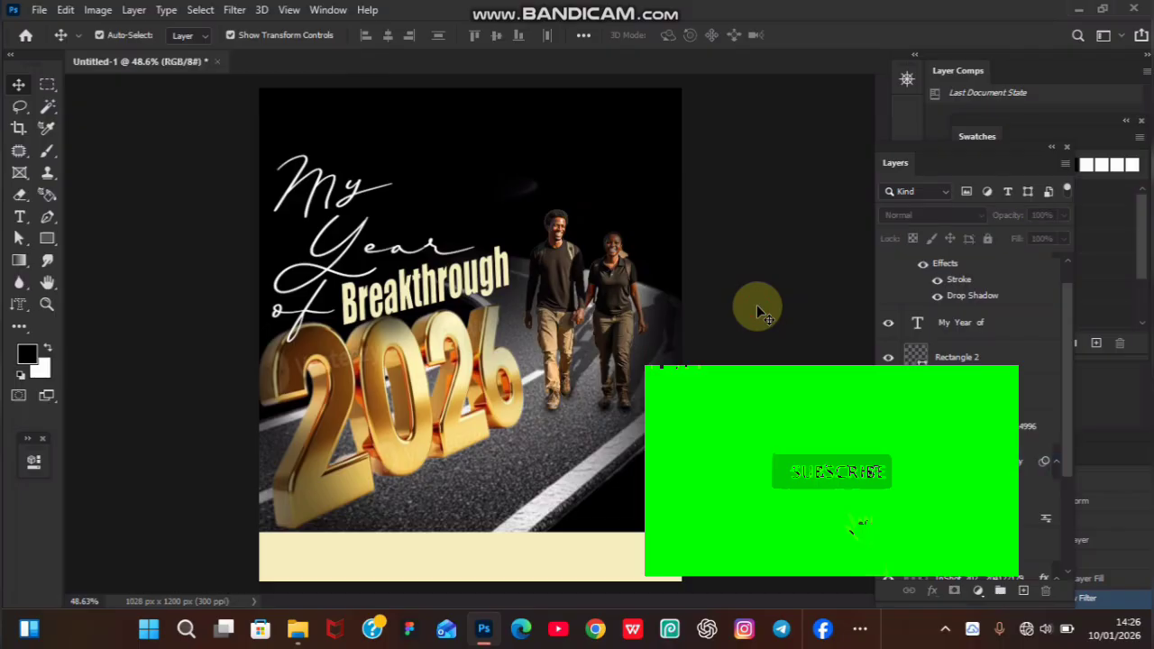
{"action": "left_click", "coordinate": [626, 290]}
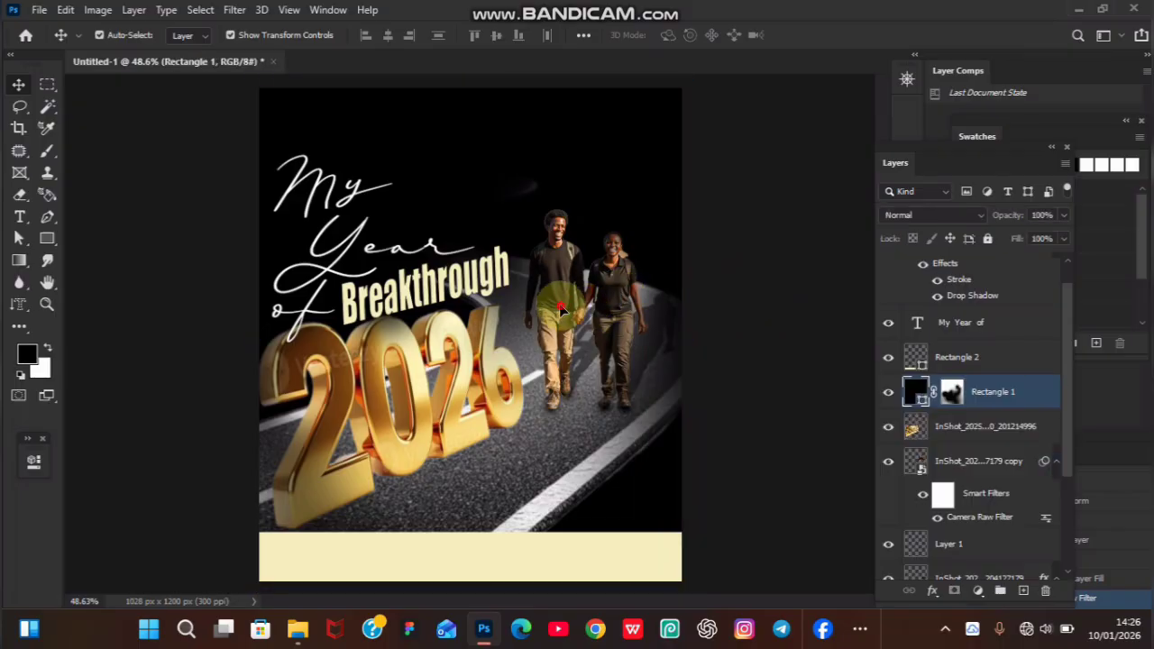
{"action": "left_click", "coordinate": [559, 351]}
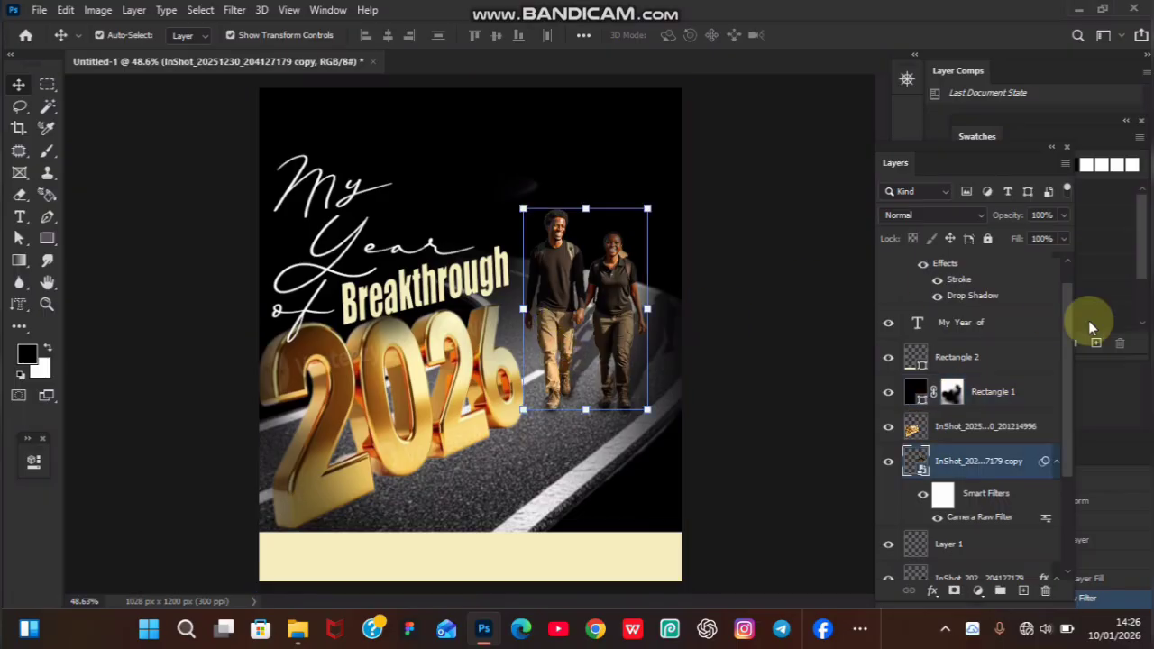
{"action": "double_click", "coordinate": [990, 520]}
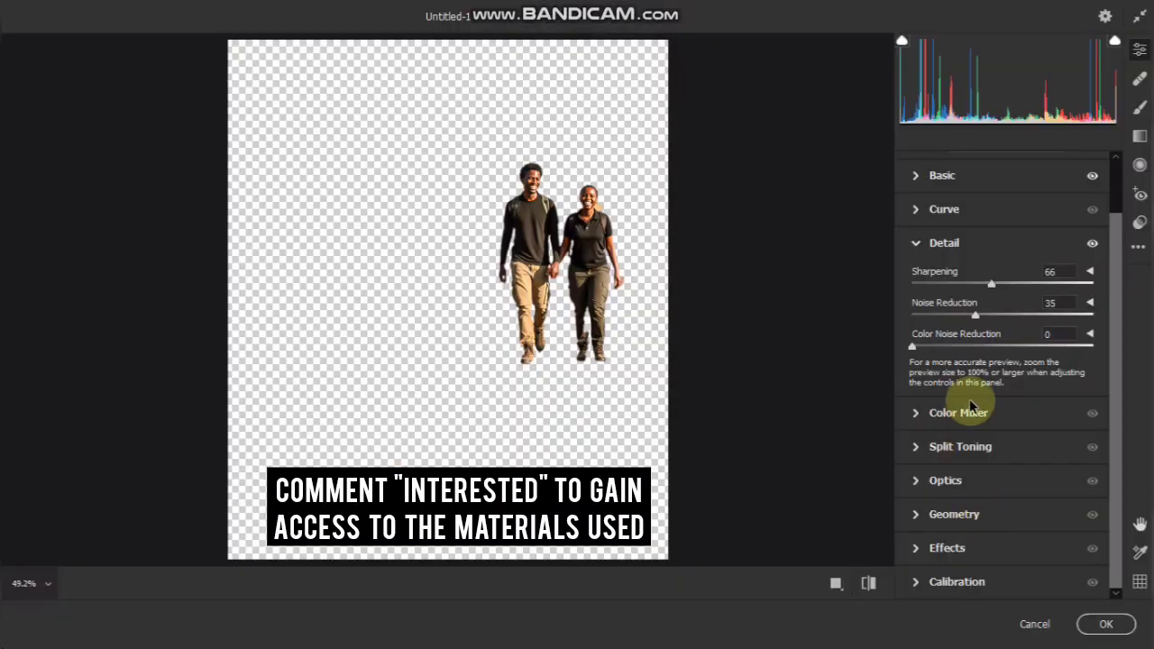
{"action": "left_click", "coordinate": [920, 177]}
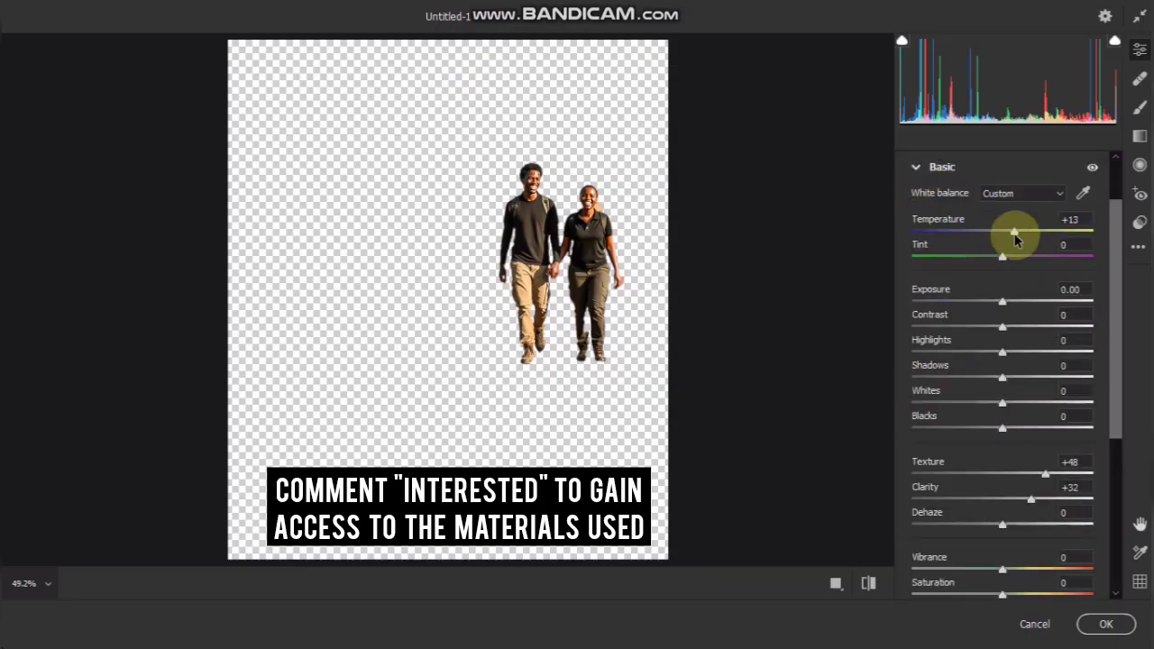
{"action": "left_click_drag", "start_coordinate": [1016, 234], "coordinate": [1030, 234]}
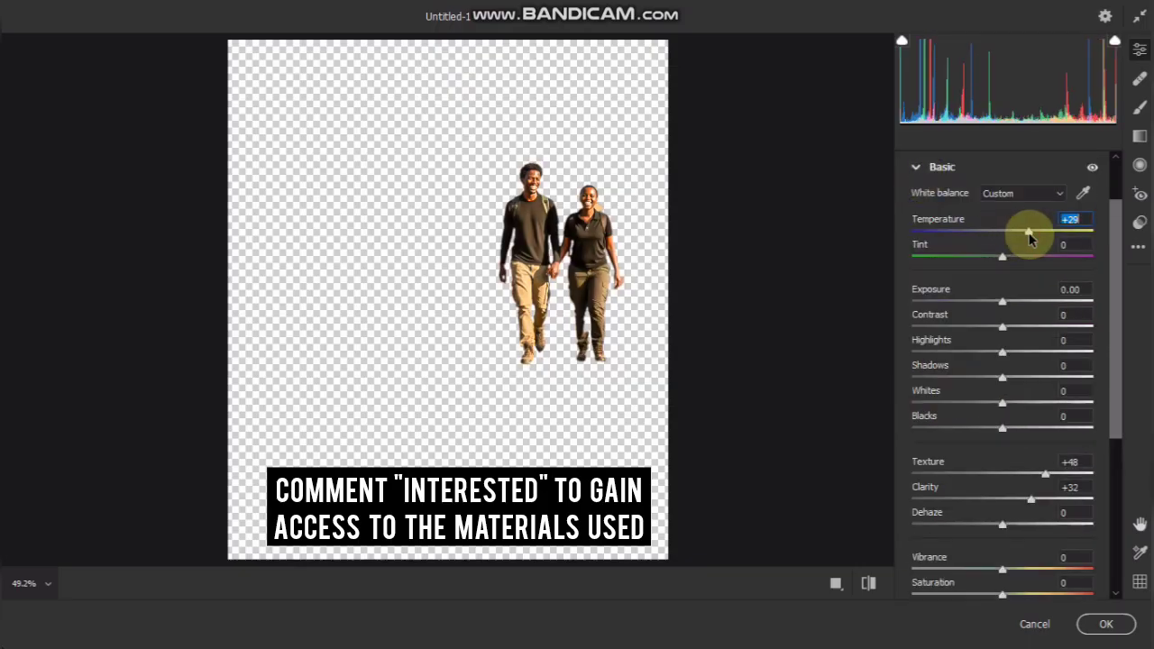
{"action": "left_click", "coordinate": [1102, 623]}
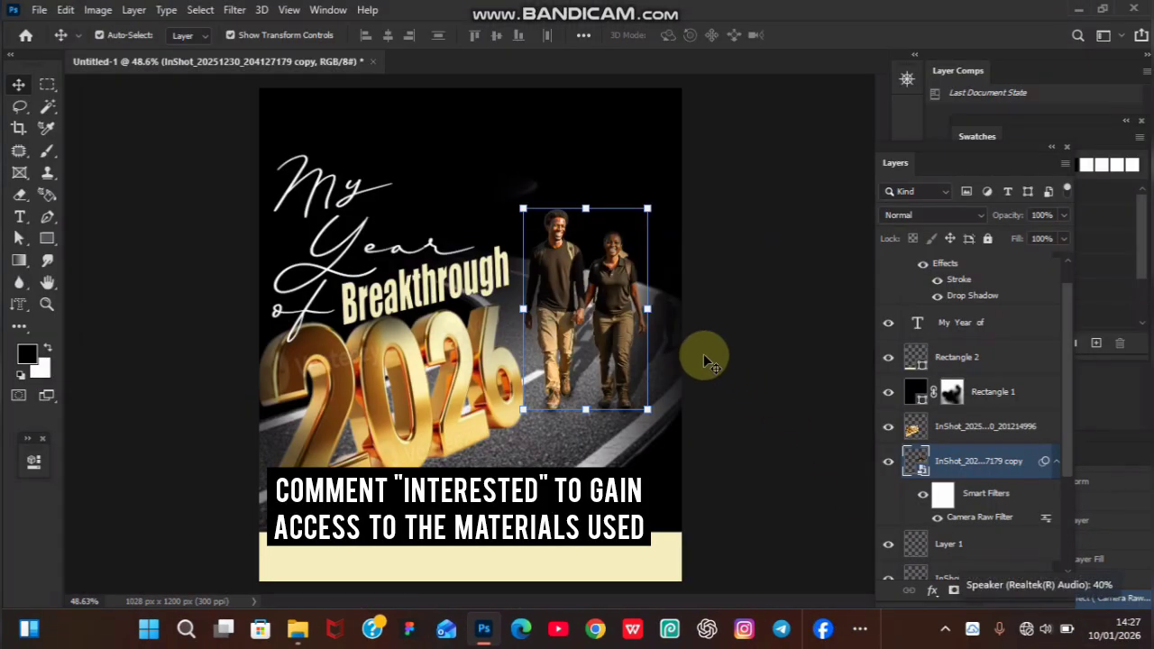
{"action": "left_click", "coordinate": [705, 357]}
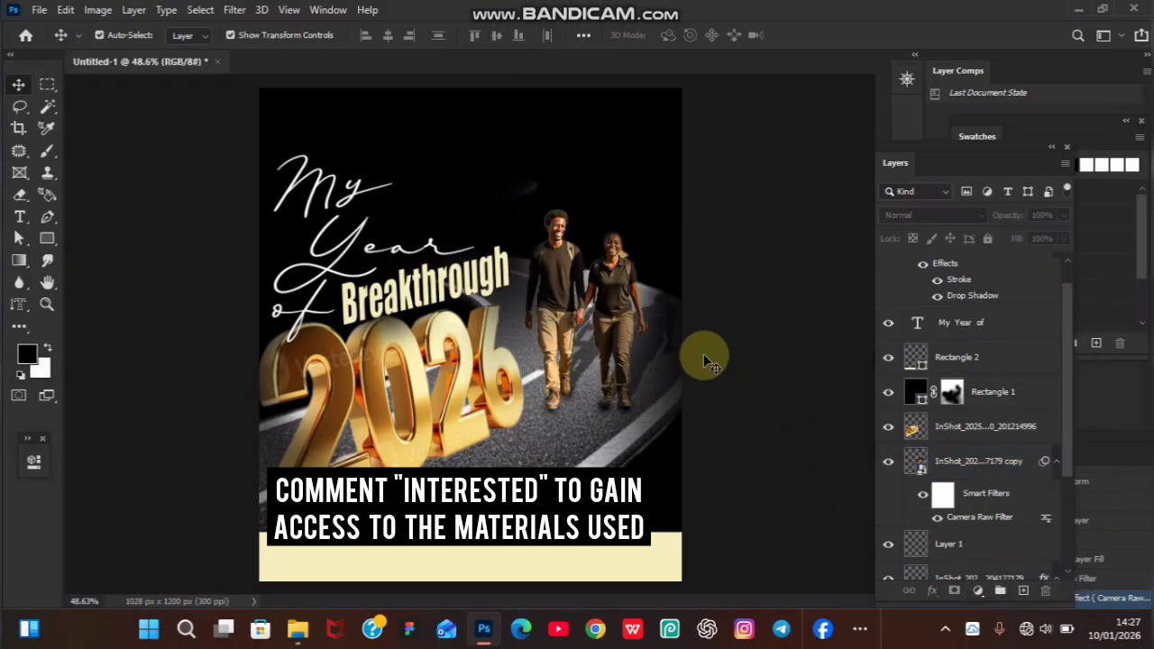
Select the "Breakthrough" text layer and examine the headline, numerals and couple up close and across the whole poster
{"action": "scroll", "coordinate": [1064, 329], "scroll_direction": "up", "scroll_amount": 1}
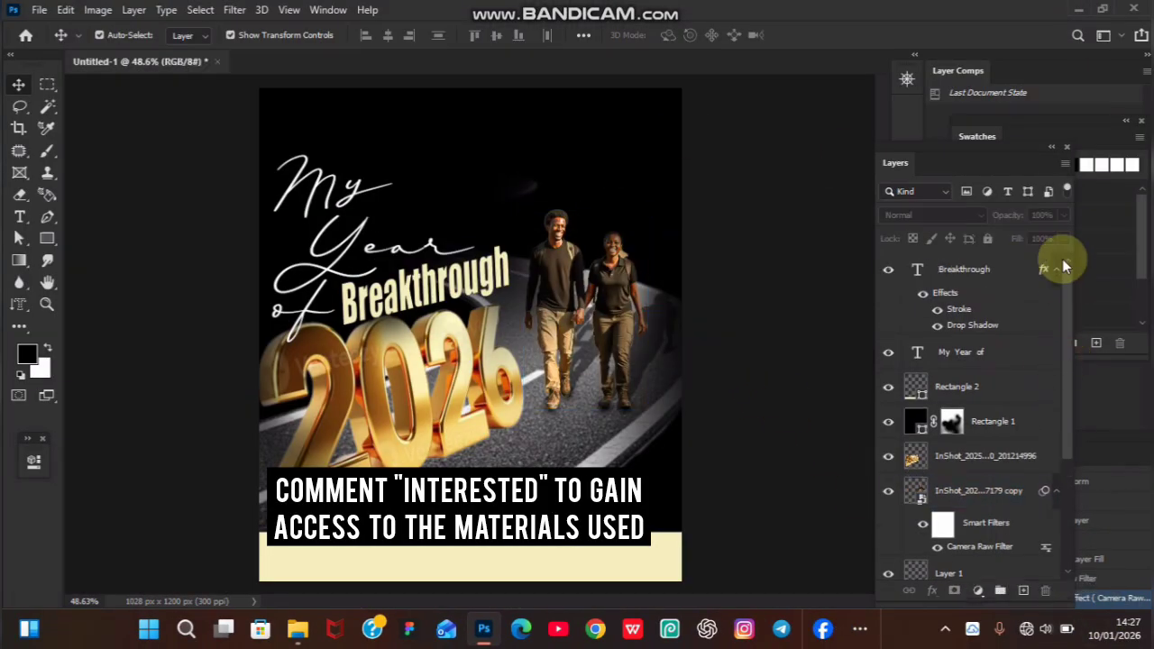
{"action": "left_click", "coordinate": [1008, 270]}
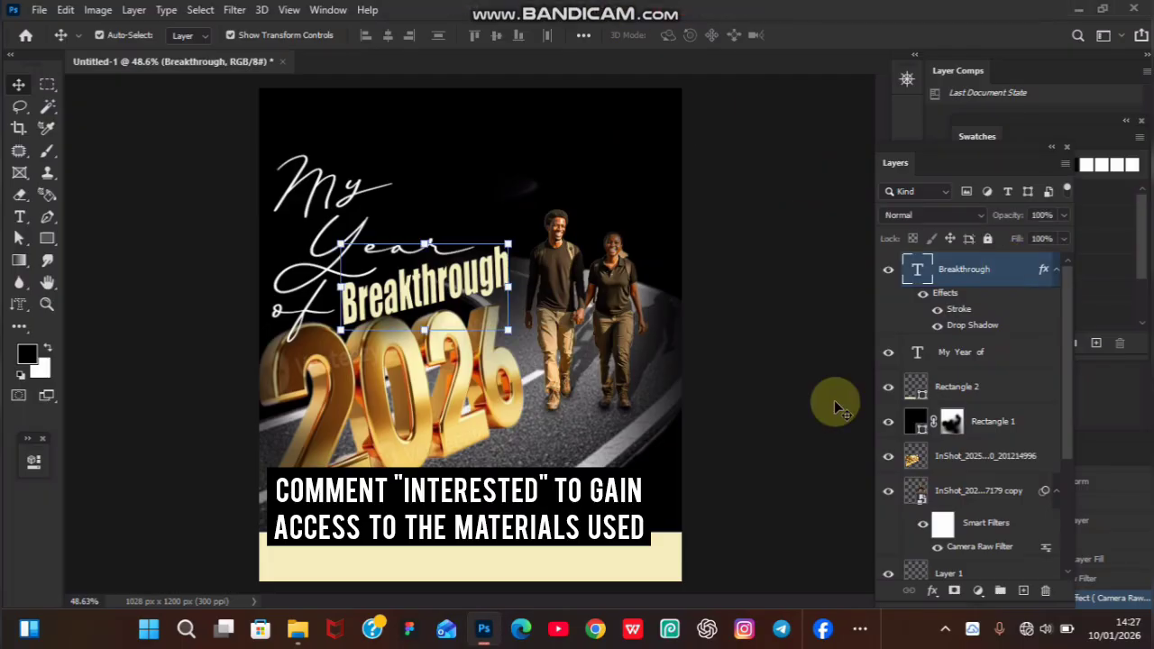
{"action": "key", "text": "ctrl+plus"}
{"action": "key", "text": "ctrl+plus"}
{"action": "key", "text": "ctrl+plus"}
{"action": "key", "text": "ctrl+plus"}
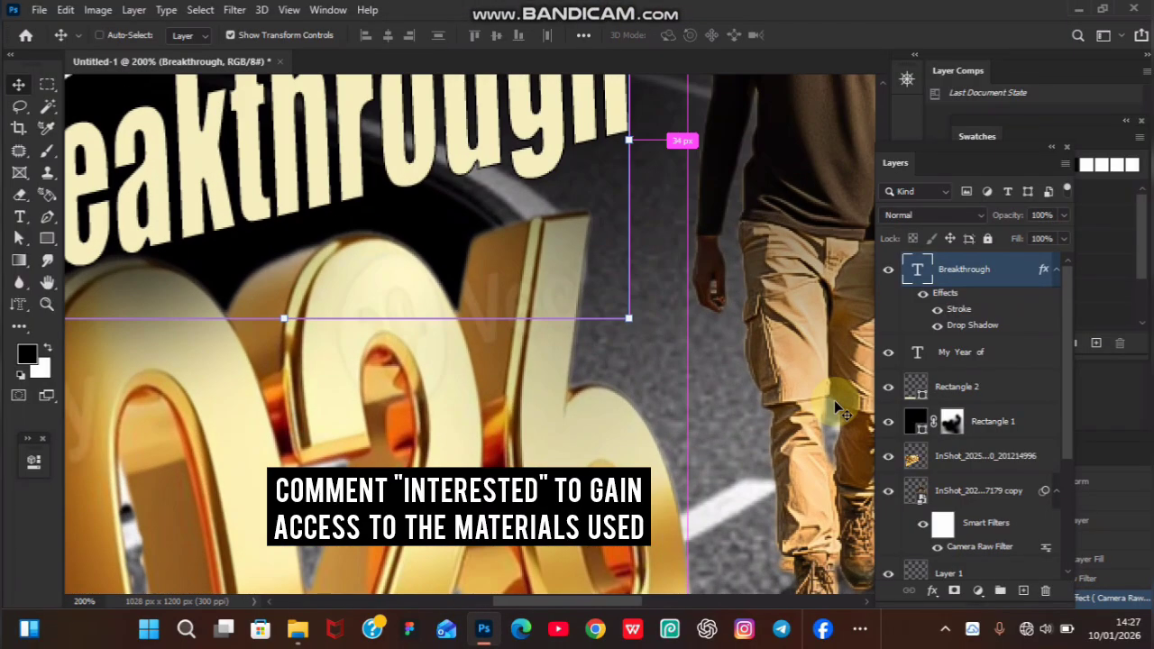
{"action": "key", "text": "ctrl+minus"}
{"action": "key", "text": "ctrl+minus"}
{"action": "key", "text": "ctrl+minus"}
{"action": "key", "text": "ctrl+minus"}
{"action": "key", "text": "ctrl+minus"}
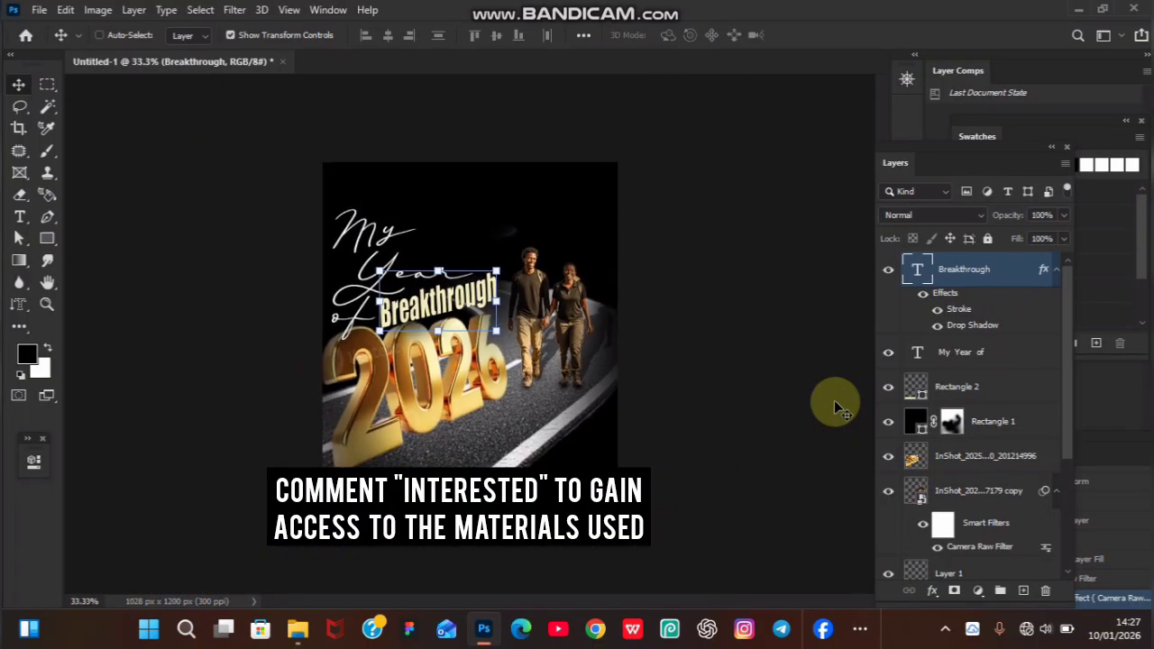
{"action": "key", "text": "ctrl+plus"}
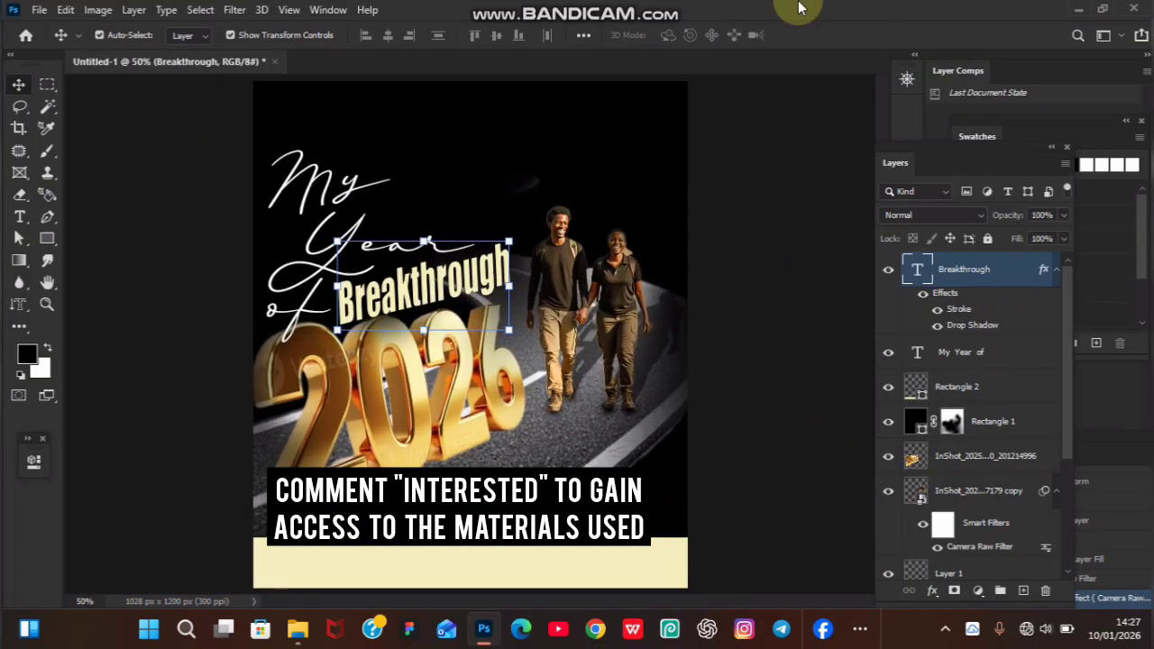
{"action": "mouse_move", "coordinate": [665, 7]}
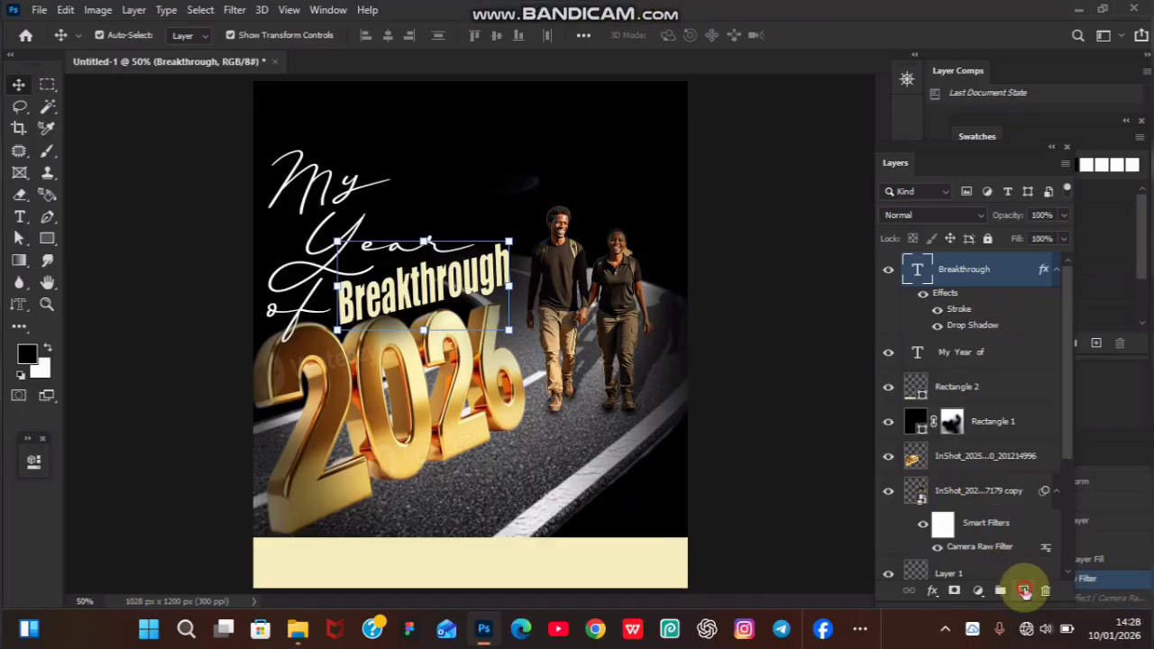
Add a new layer above the "Breakthrough" text and set the brush color to pale gold (f5f0bb) sampled from the footer band
{"action": "left_click", "coordinate": [1026, 590]}
{"action": "key", "text": "b"}
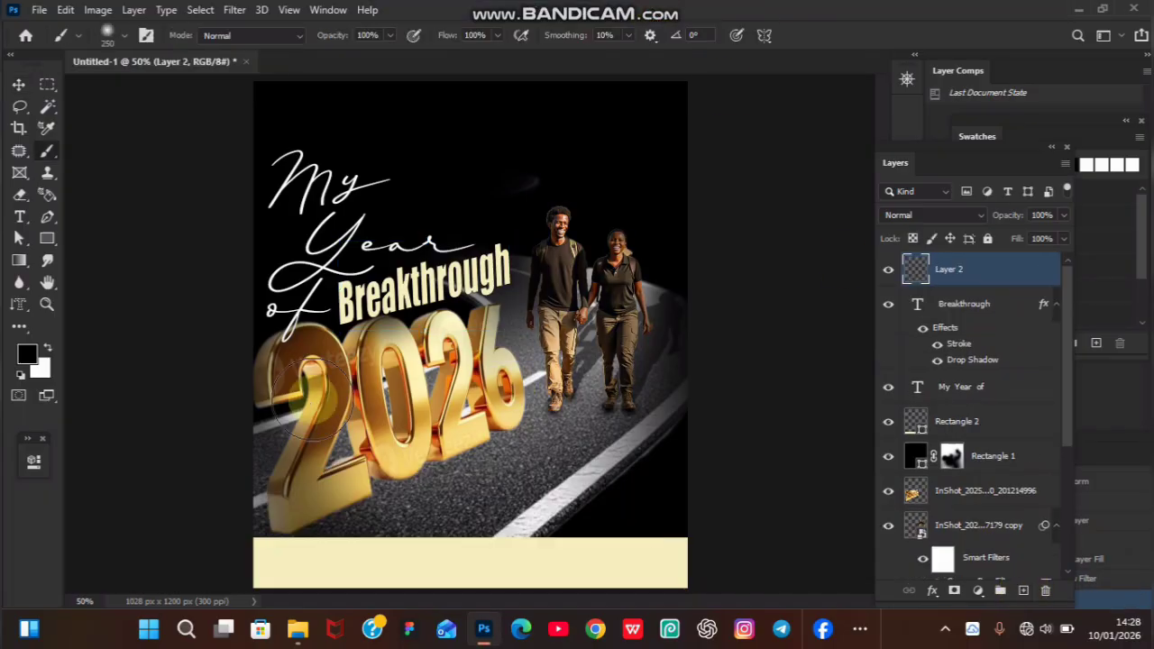
{"action": "left_click", "coordinate": [29, 354]}
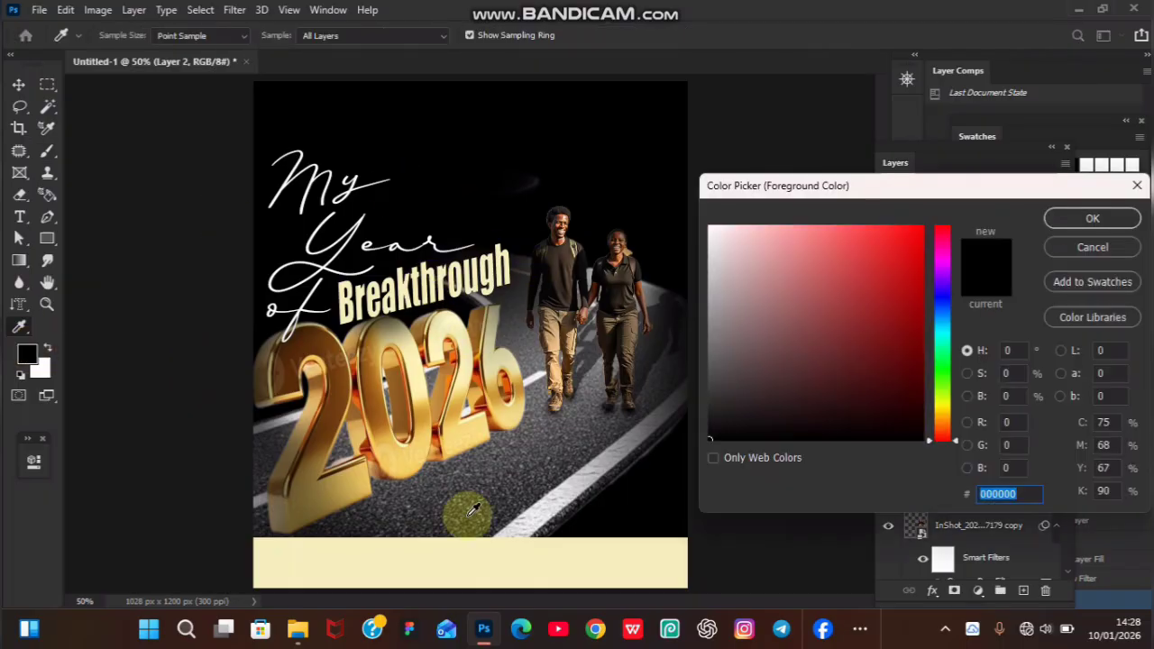
{"action": "left_click", "coordinate": [462, 551]}
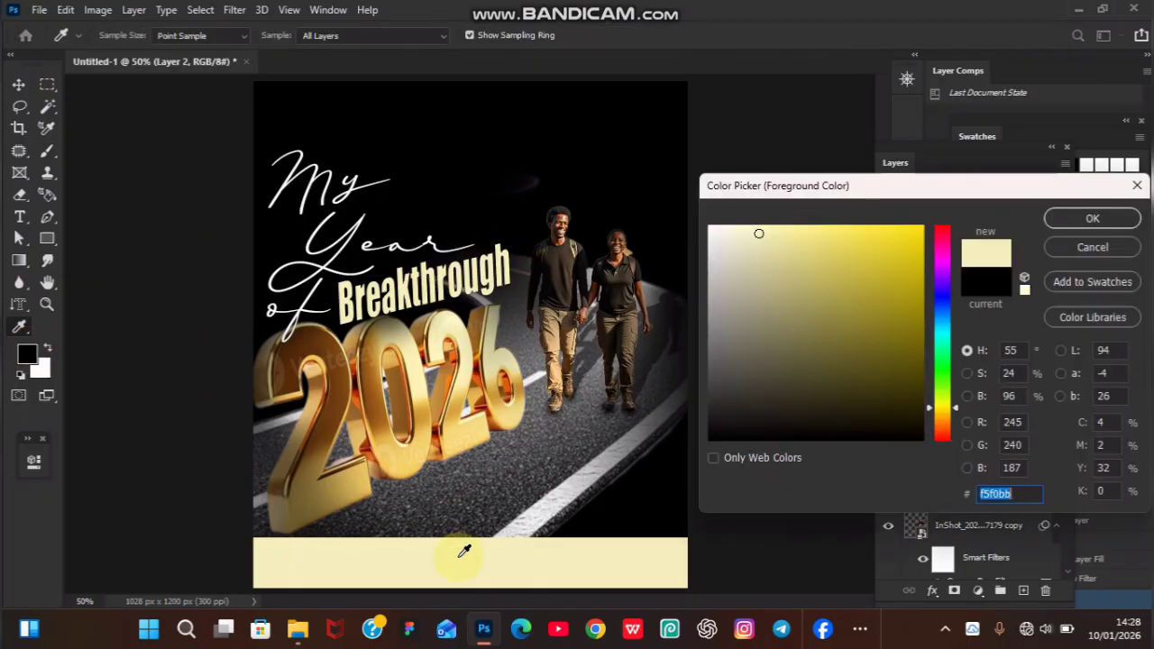
{"action": "left_click", "coordinate": [1090, 216]}
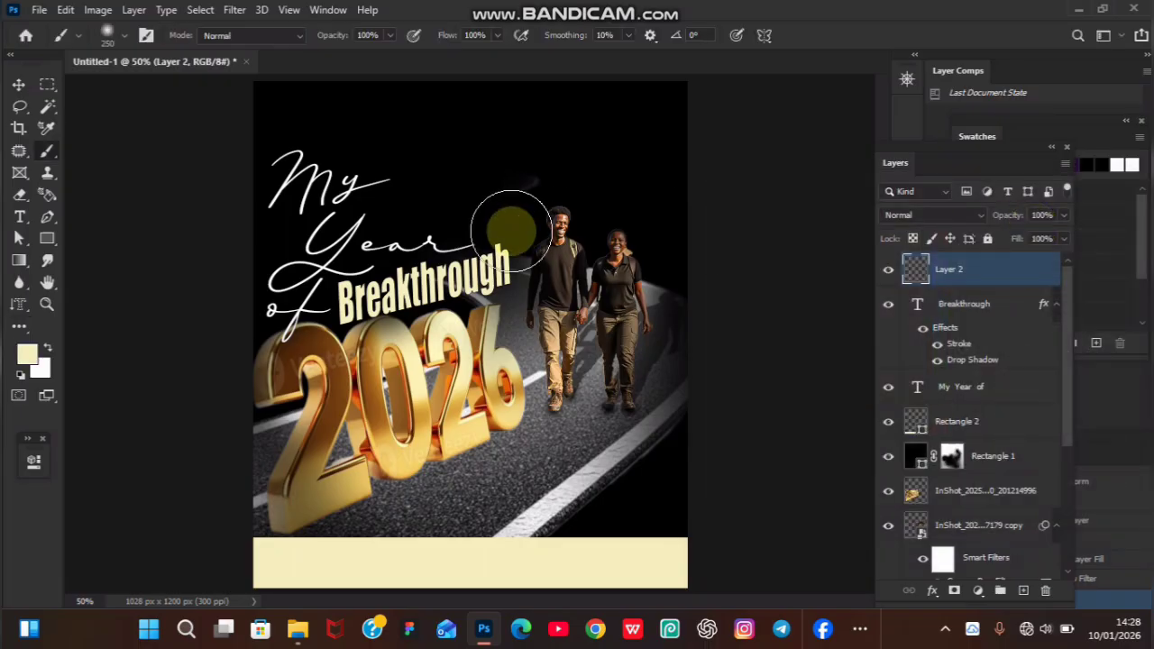
Paint a soft pale gold glow in the poster's upper-right corner with a 400 px brush
{"action": "key", "text": "bracketright"}
{"action": "key", "text": "bracketright"}
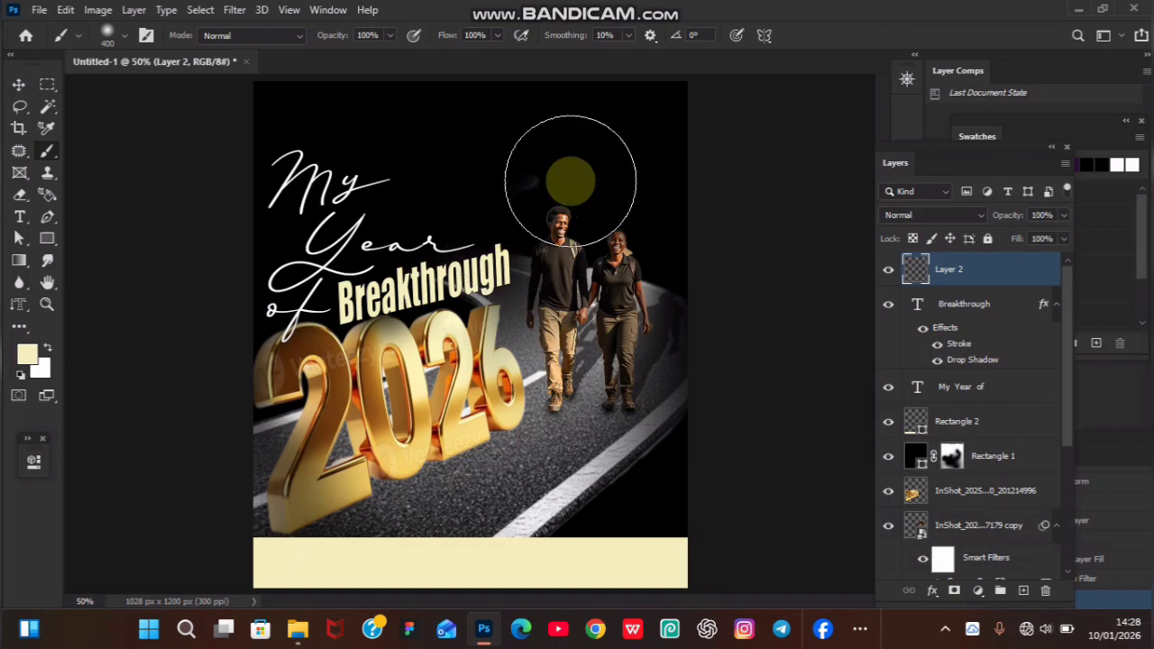
{"action": "left_click", "coordinate": [638, 117]}
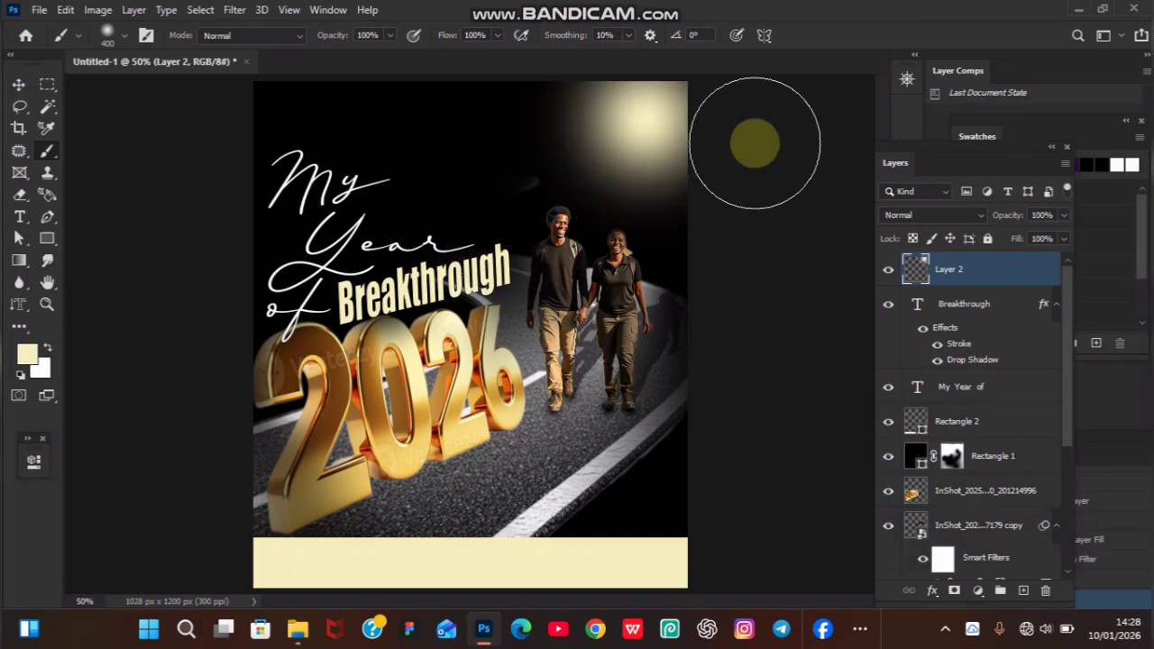
Try a second pale gold glow in the poster's upper-left corner and undo it
{"action": "left_click", "coordinate": [307, 85]}
{"action": "mouse_move", "coordinate": [307, 86]}
{"action": "left_mouse_down"}
{"action": "mouse_move", "coordinate": [347, 81]}
{"action": "mouse_move", "coordinate": [356, 93]}
{"action": "left_mouse_up"}
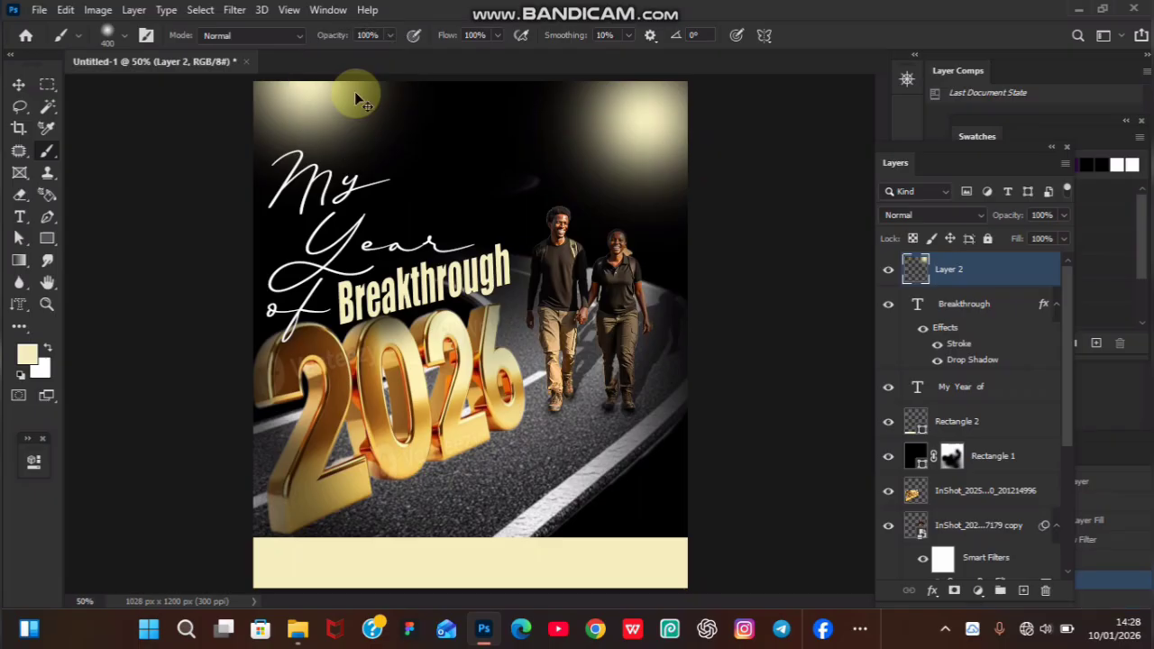
{"action": "key", "text": "ctrl+z"}
Enlarge the brush to 600 px and extend the pale gold glow along the poster's upper-right edge
{"action": "key", "text": "bracketright"}
{"action": "key", "text": "bracketright"}
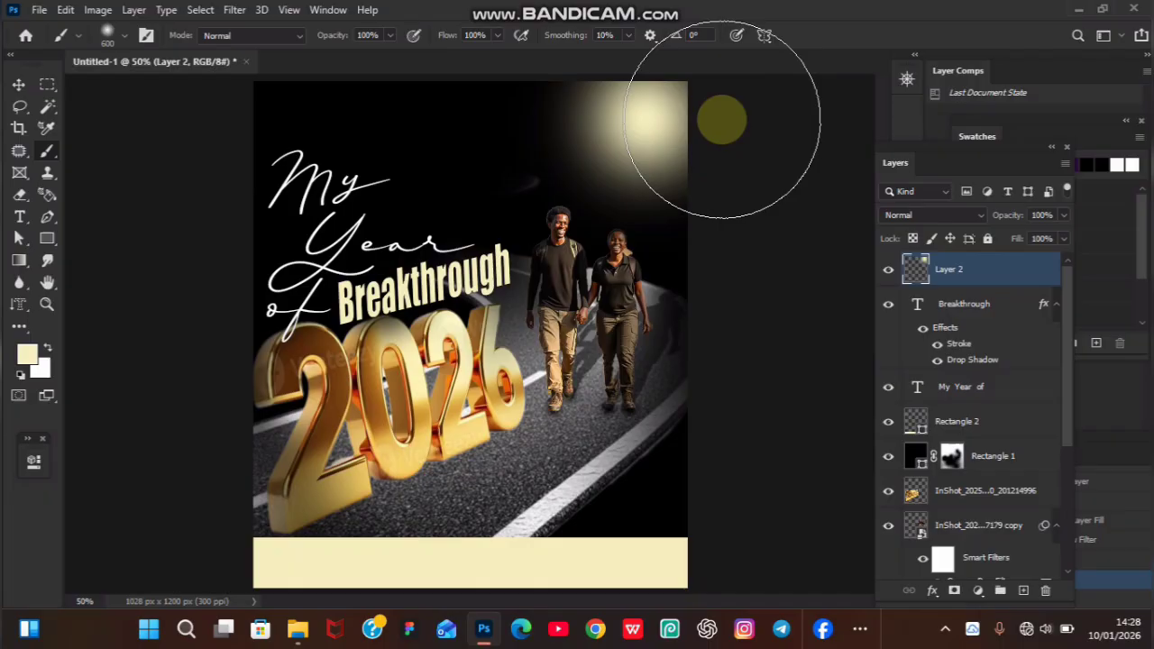
{"action": "left_click", "coordinate": [721, 119]}
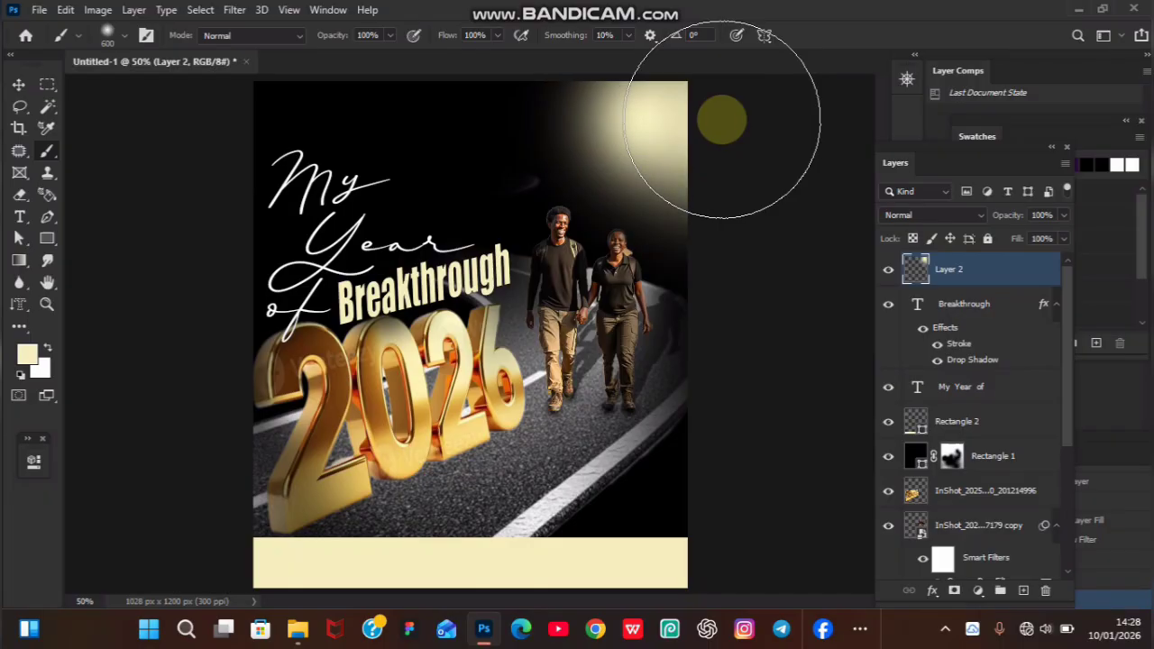
Undo the last glow stroke along the poster's upper-right edge
{"action": "key", "text": "ctrl+z"}
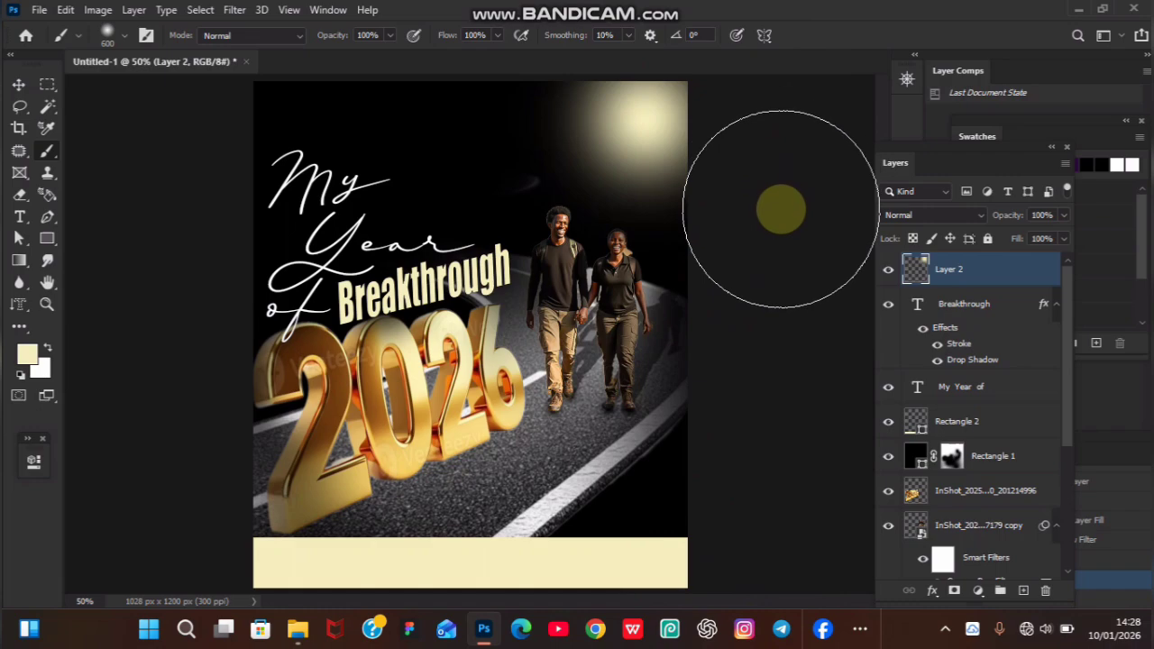
Try a 600 px pale gold glow in the poster's upper-left corner and undo it
{"action": "left_click", "coordinate": [266, 90]}
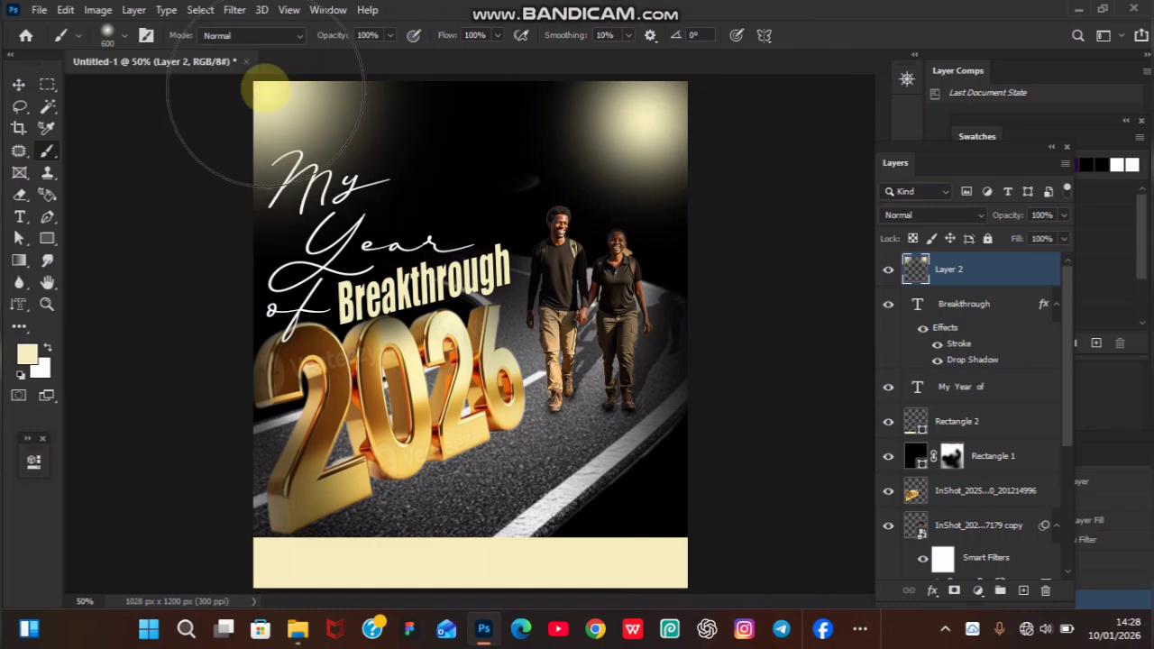
{"action": "left_click", "coordinate": [496, 108]}
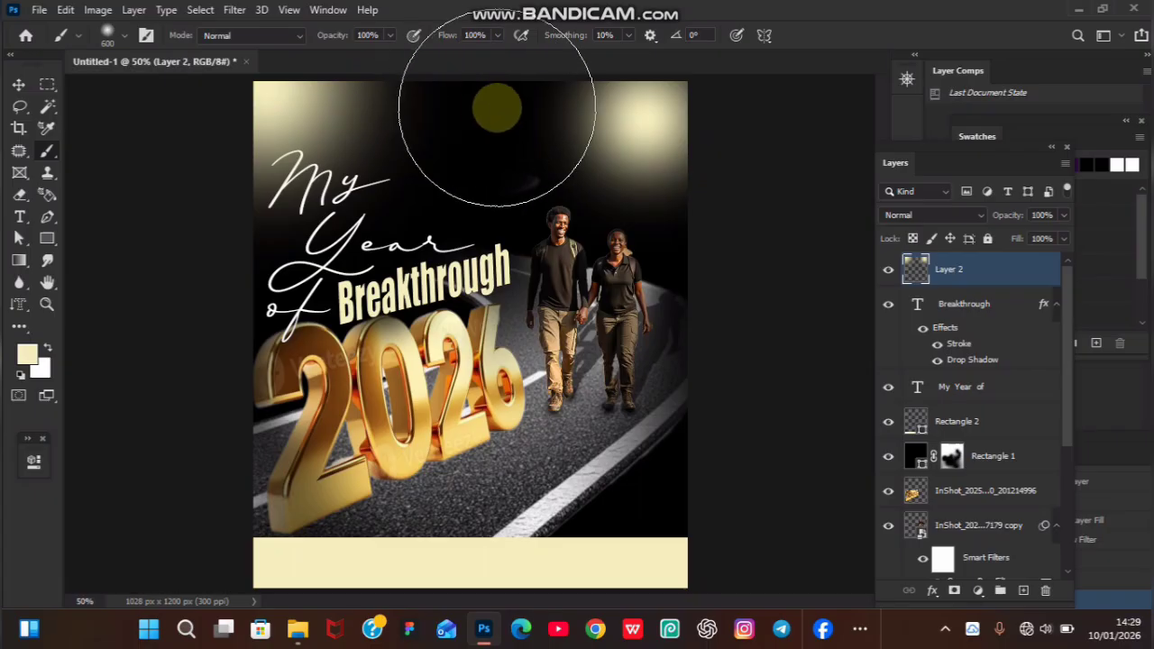
{"action": "key", "text": "ctrl+z"}
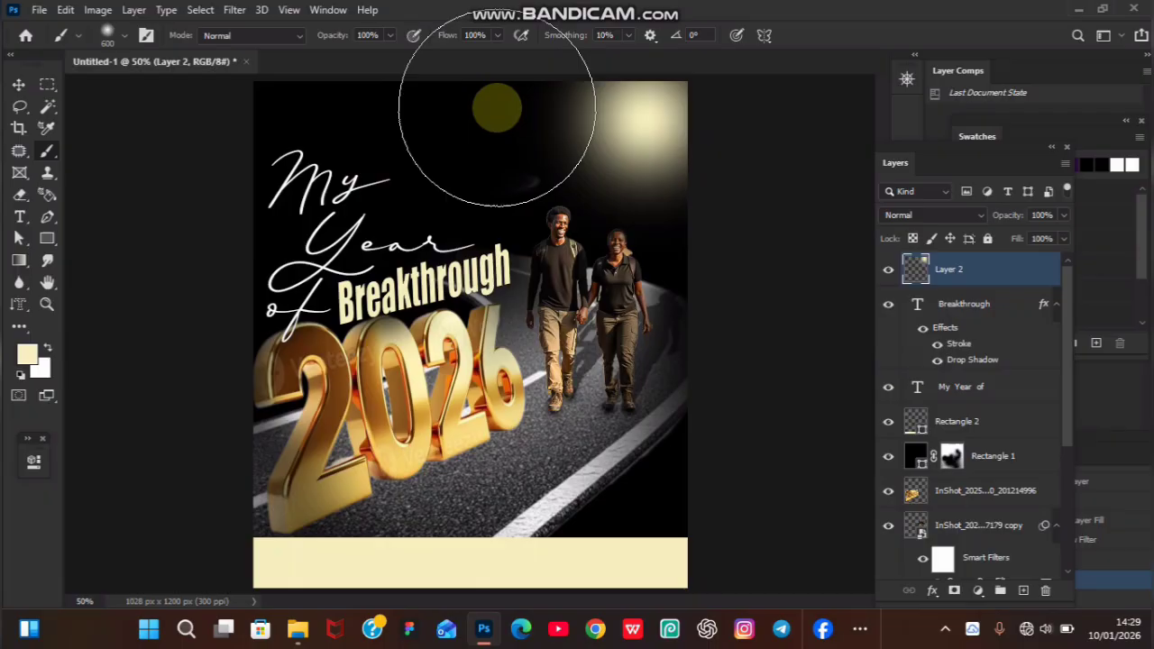
Scale the upper-right glow layer proportionally to about 145% and shift it slightly up and right, past the poster's corner
{"action": "key", "text": "v"}
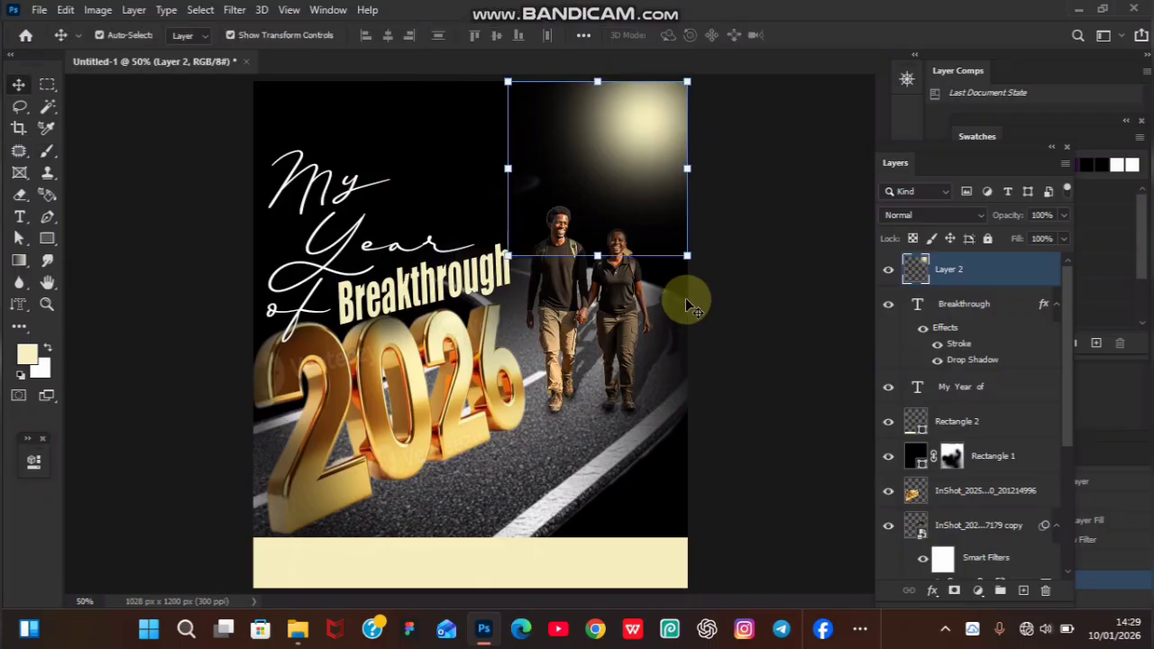
{"action": "left_click_drag", "start_coordinate": [597, 256], "coordinate": [598, 334]}
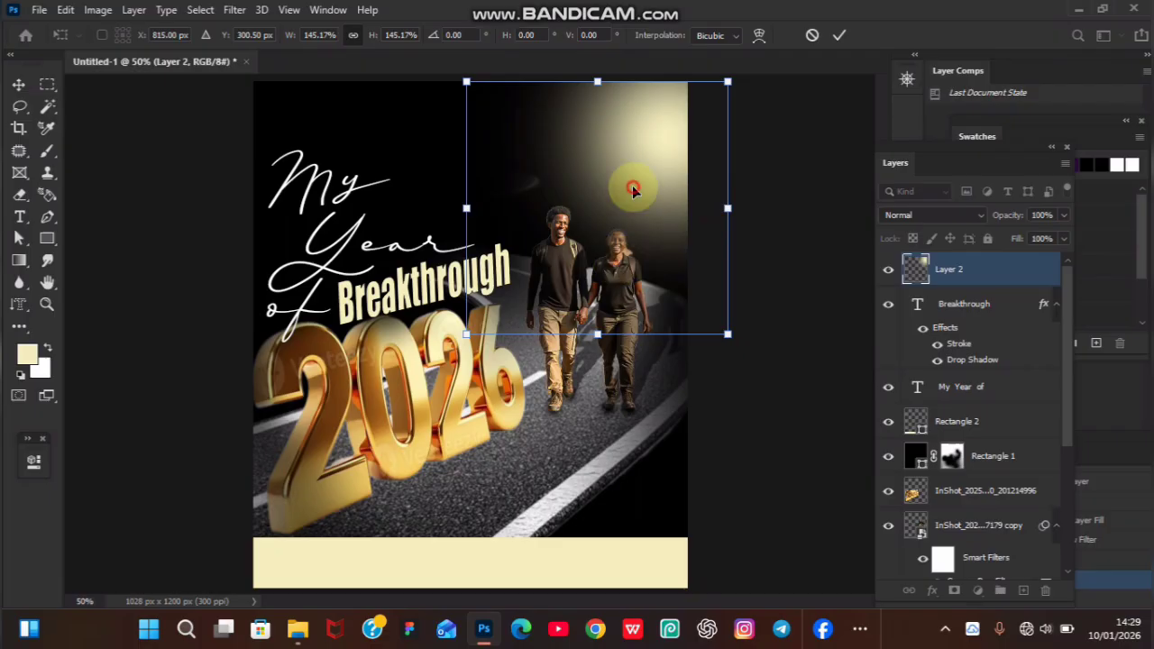
{"action": "mouse_move", "coordinate": [631, 180]}
{"action": "left_mouse_down"}
{"action": "mouse_move", "coordinate": [638, 169]}
{"action": "mouse_move", "coordinate": [638, 178]}
{"action": "left_mouse_up"}
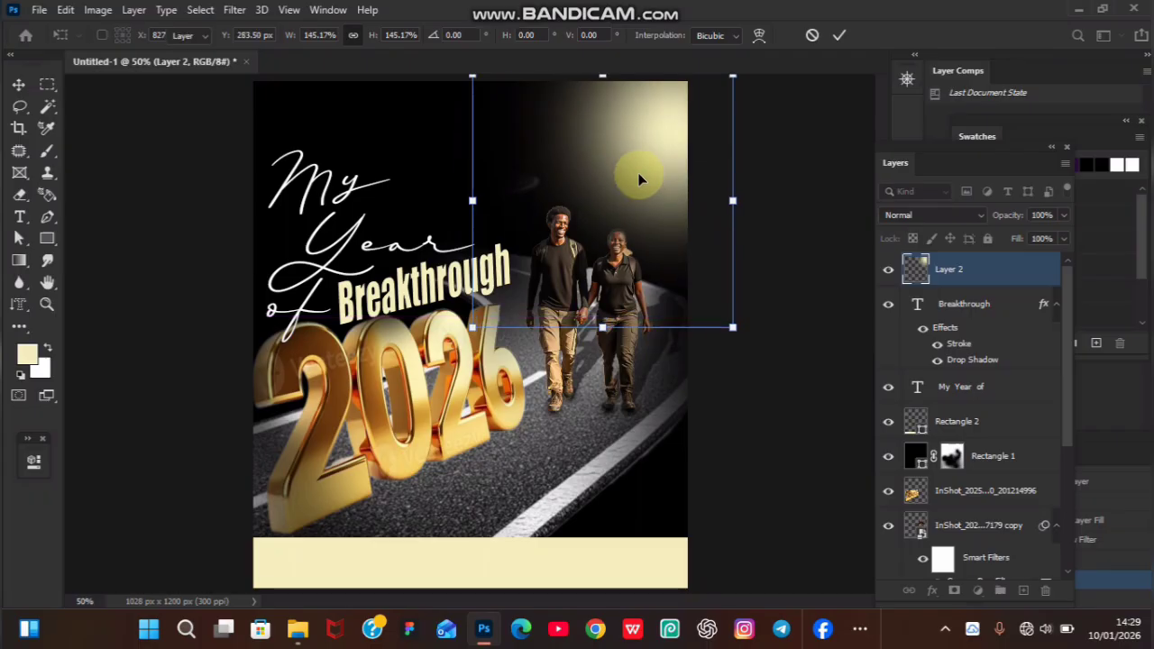
{"action": "key", "text": "Return"}
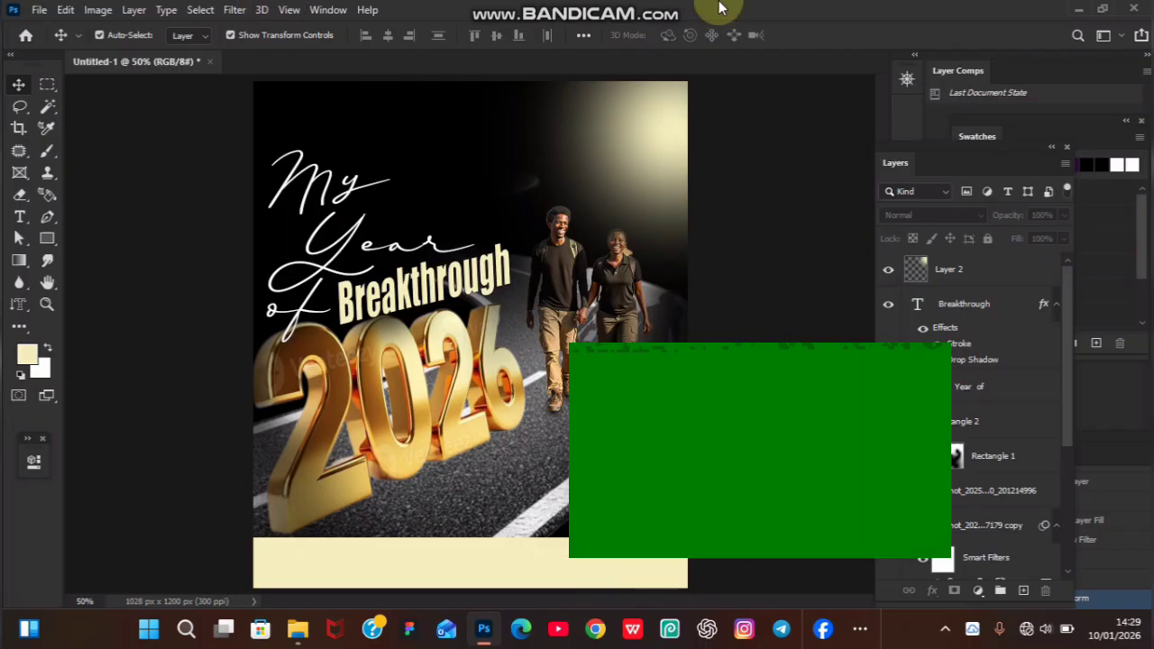
{"action": "mouse_move", "coordinate": [722, 9]}
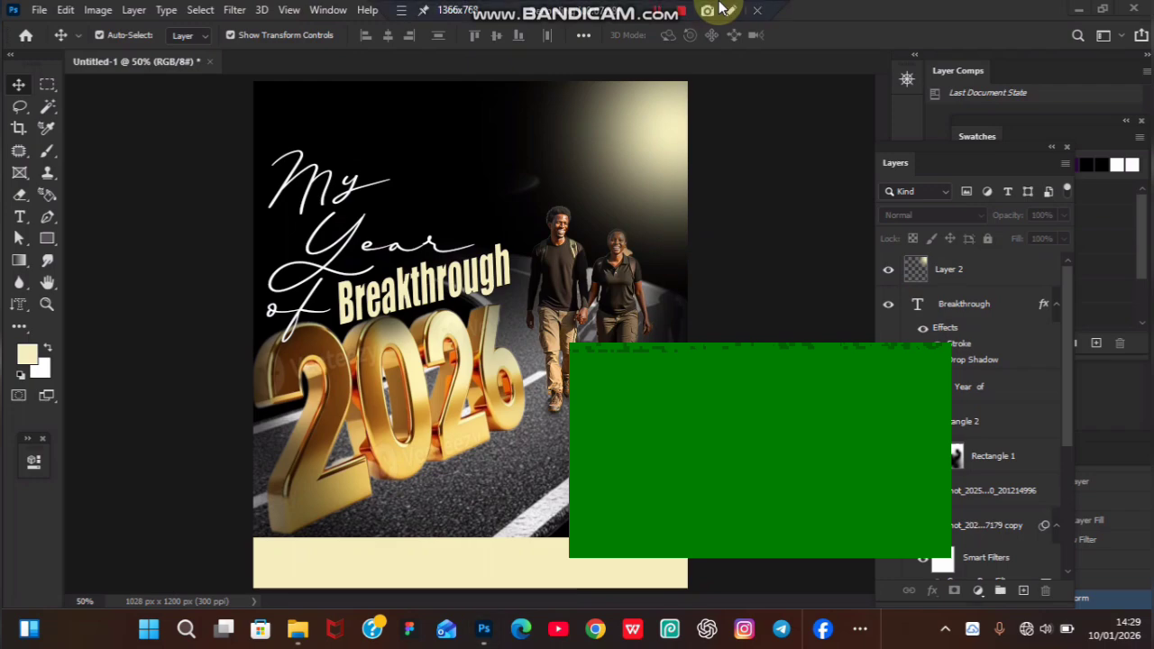